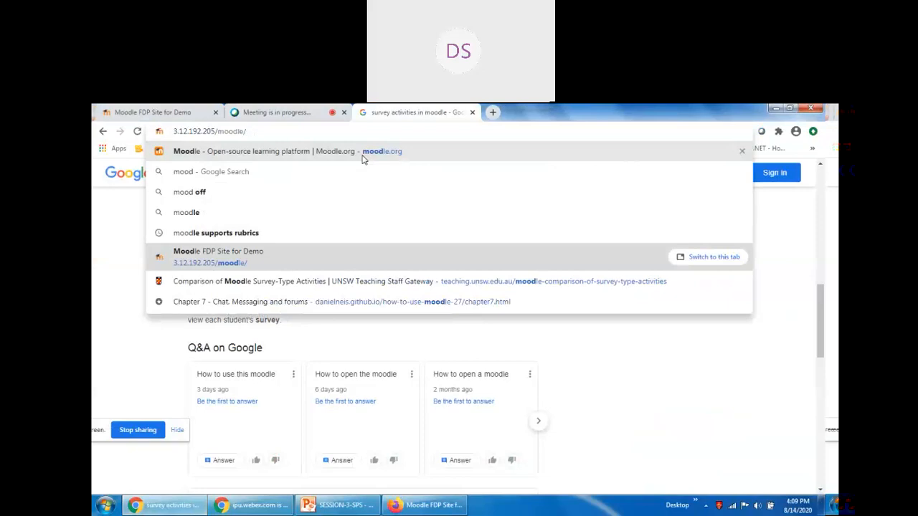
Load the Moodle FDP Site for Demo, read the Webex meeting chat, then return to Moodle.
key("Return")
left_click(304, 107)
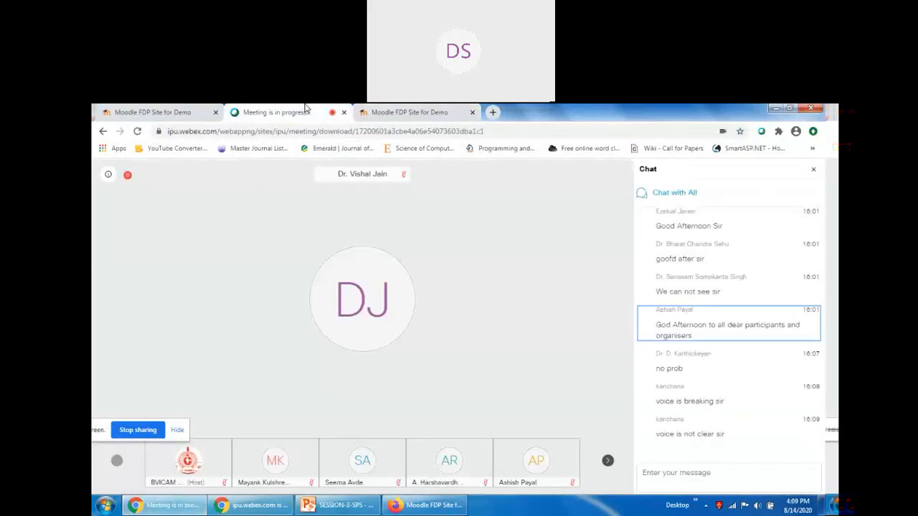
mouse_move(608, 309)
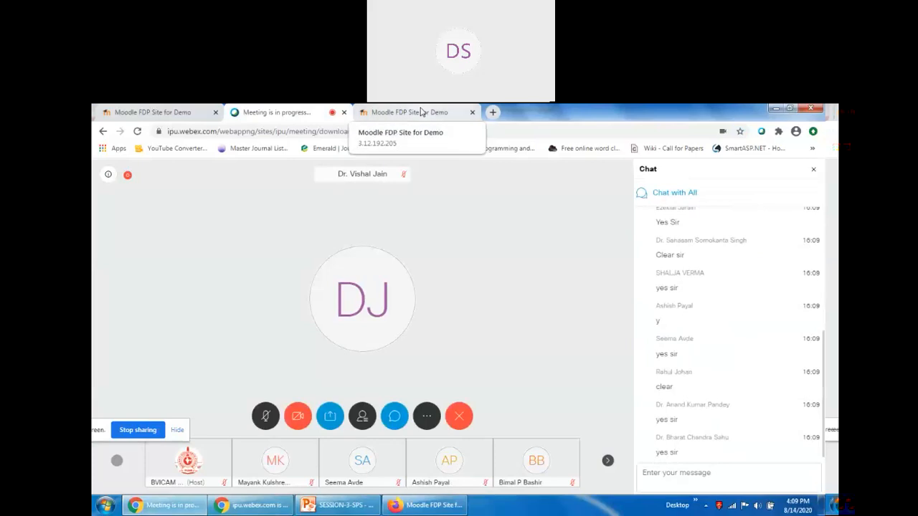
left_click(422, 112)
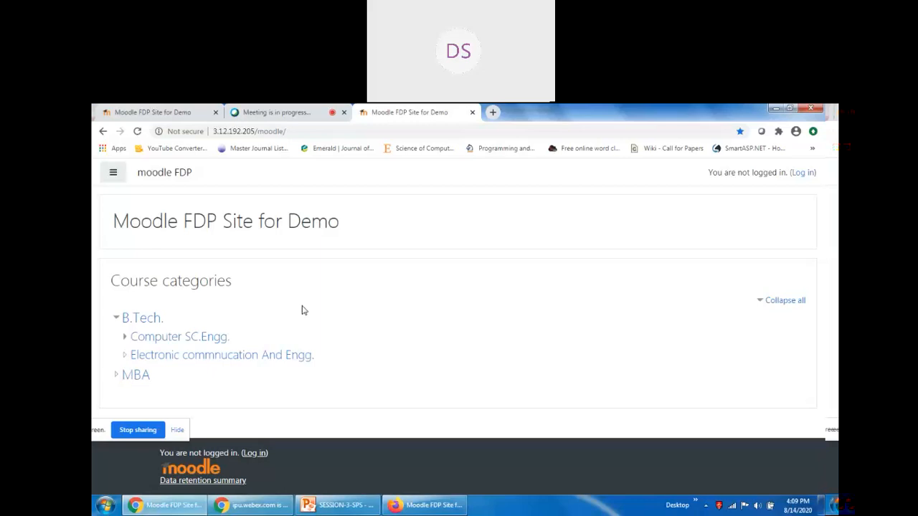
Sign in to the Moodle demo site with the saved teacher username and its password.
left_click(802, 172)
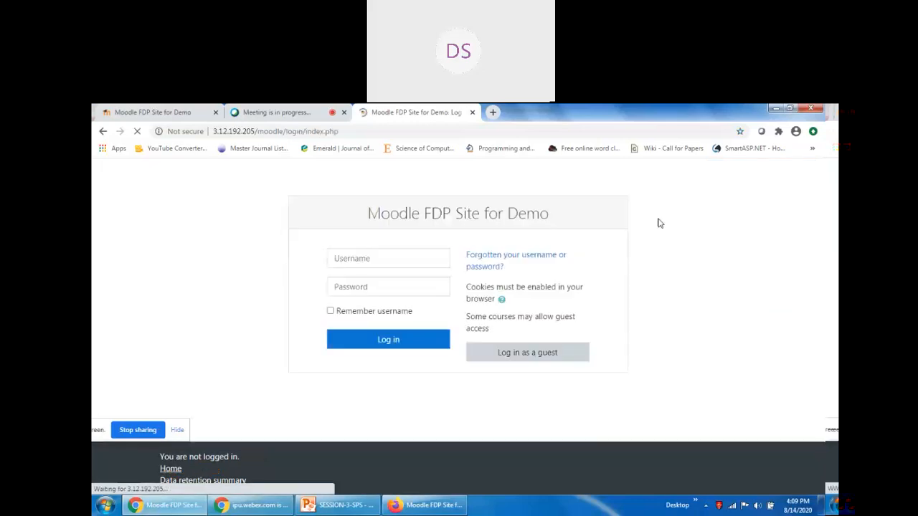
left_click(383, 258)
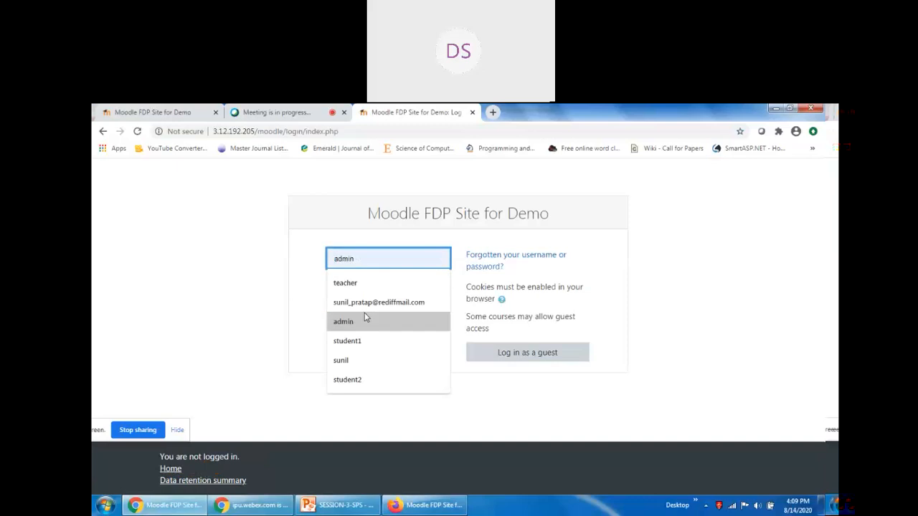
left_click(342, 361)
left_click(350, 286)
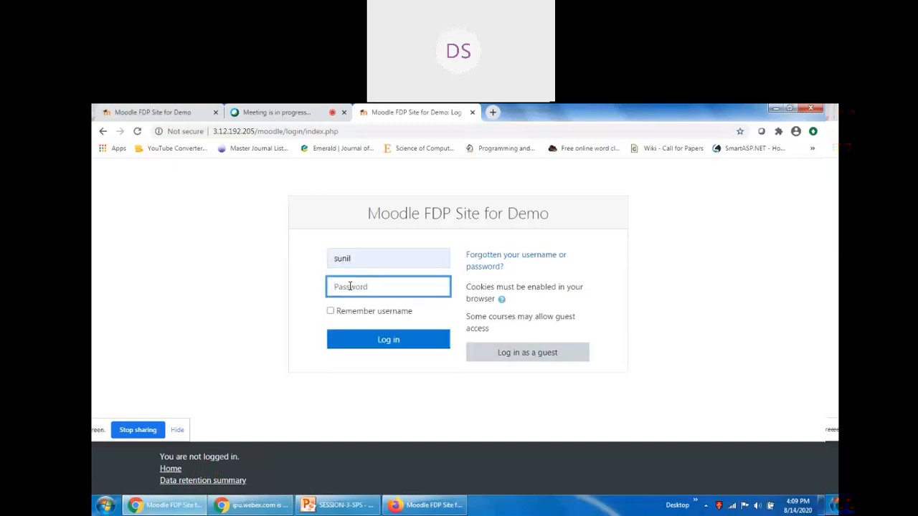
type("•••••••••••")
key("Return")
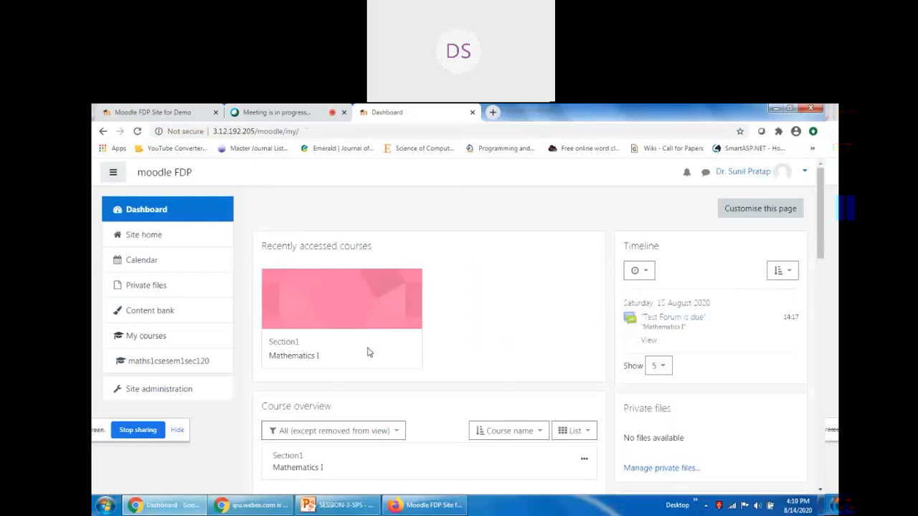
Open the Mathematics I course (maths1csesem1sec120) and turn editing on.
left_click(182, 365)
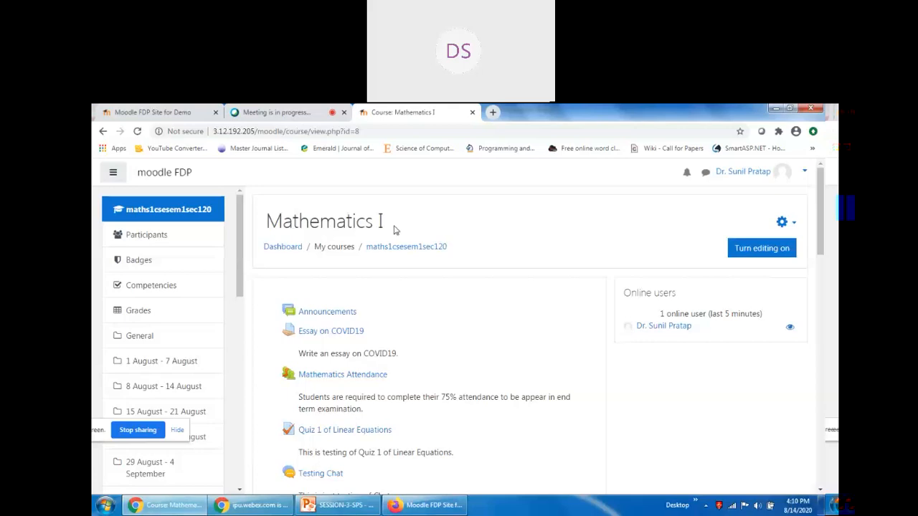
scroll(629, 312, "down", 3)
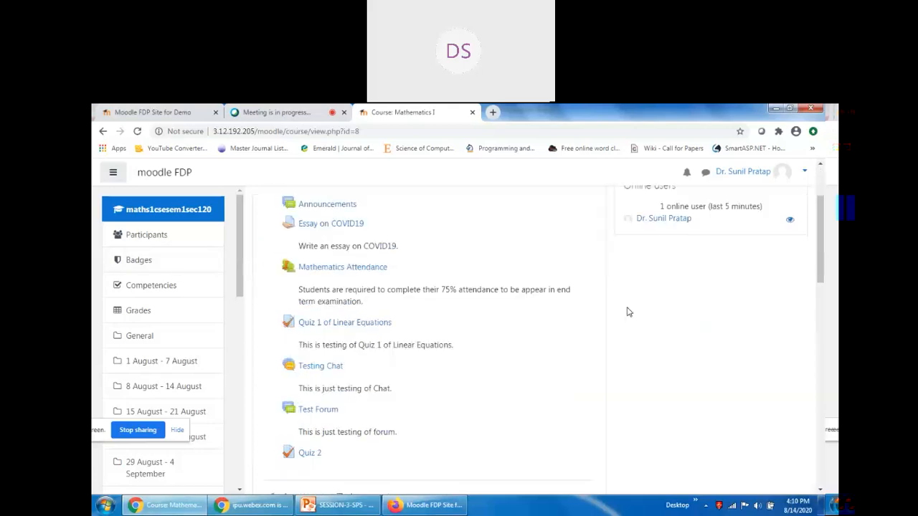
scroll(629, 312, "down", 3)
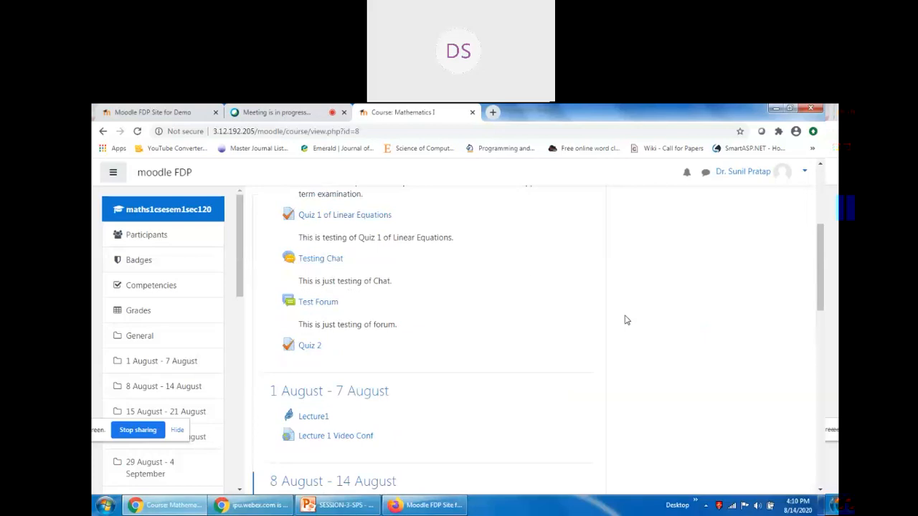
scroll(628, 319, "up", 4)
scroll(762, 308, "up", 2)
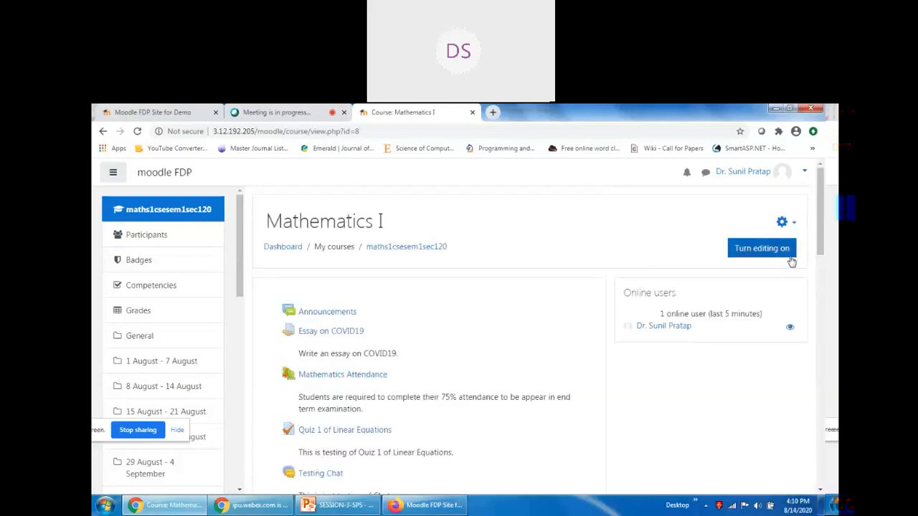
scroll(537, 323, "down", 3)
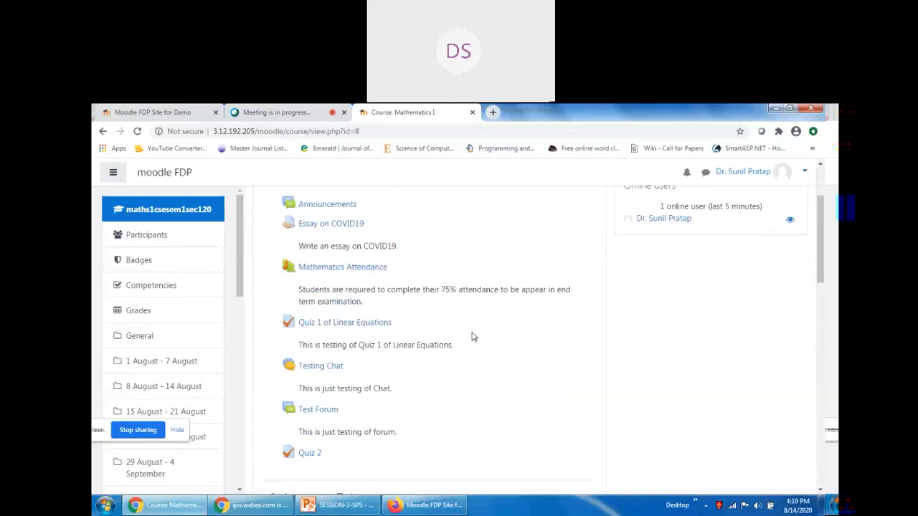
scroll(732, 358, "up", 3)
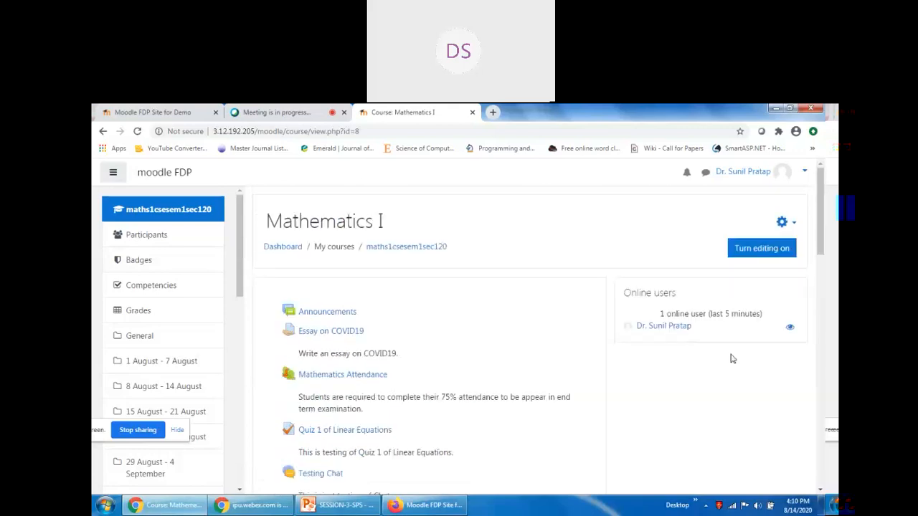
left_click(769, 255)
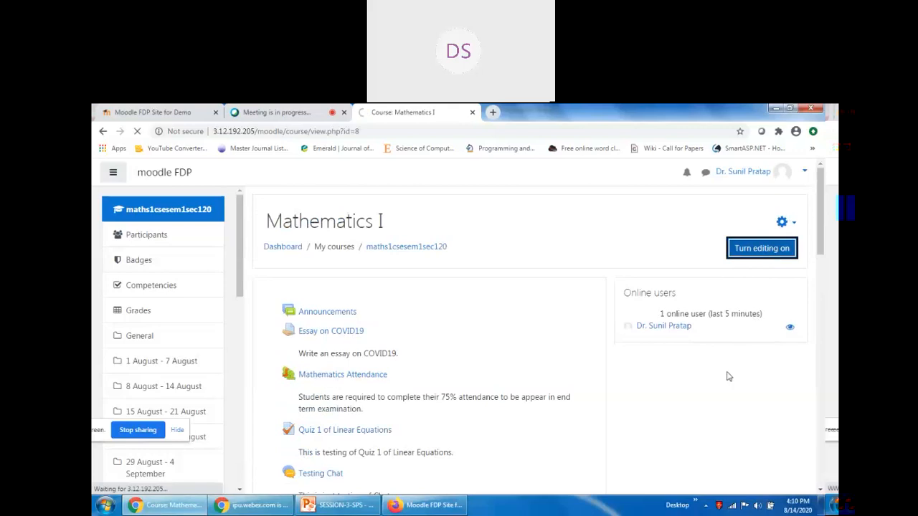
scroll(693, 394, "down", 4)
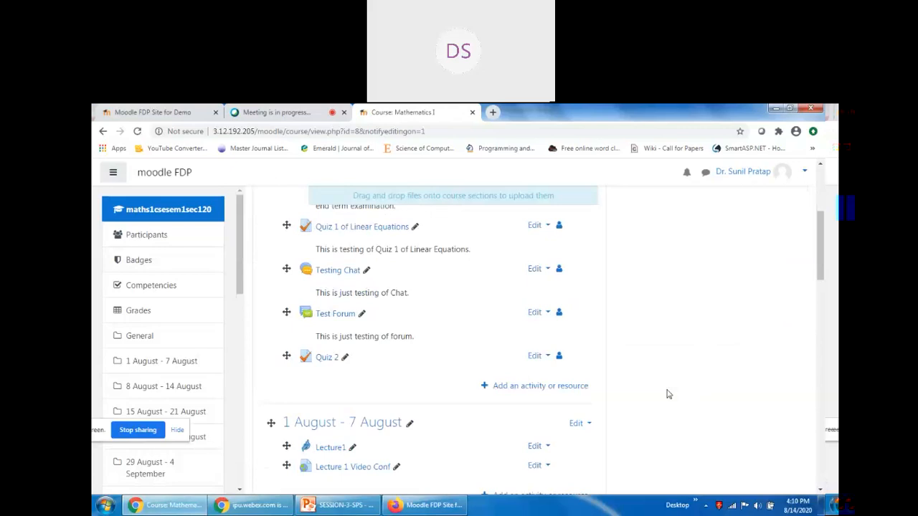
Search the activity chooser for 'Survey' and pick the Survey activity.
left_click(543, 387)
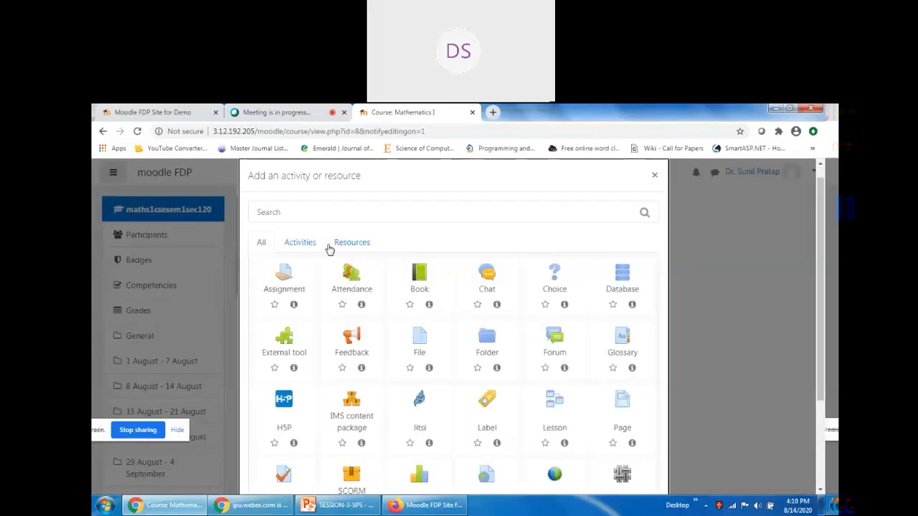
left_click(300, 212)
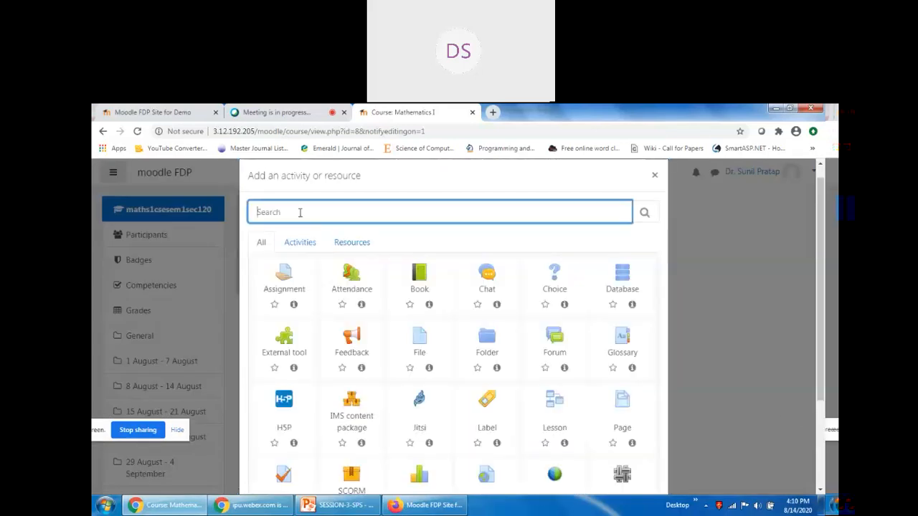
type("Survey")
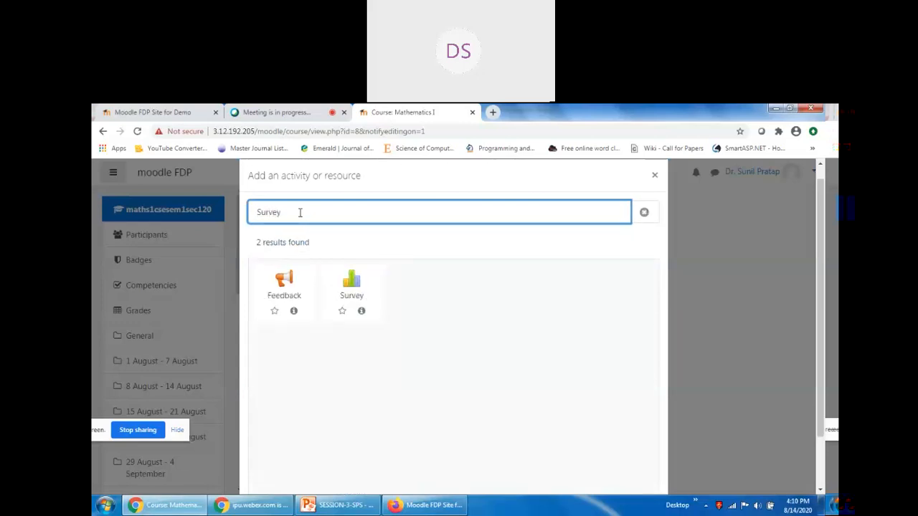
left_click(352, 285)
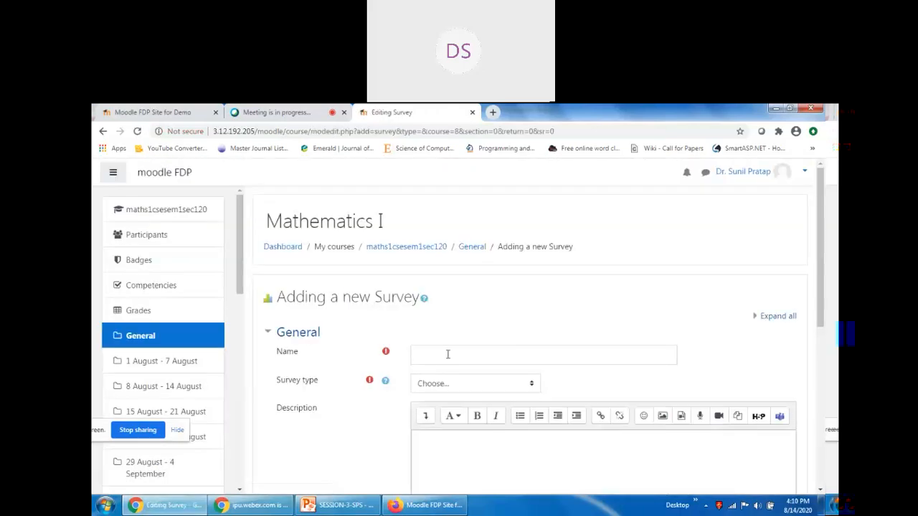
Name the survey 'Learning Survey' and set its type to ATTLS (20 item version).
left_click(447, 354)
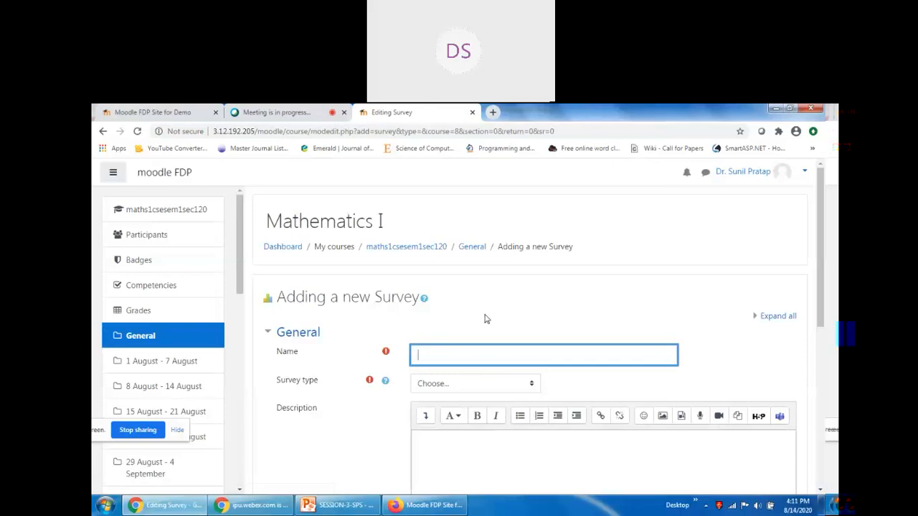
type("Learning Survey")
left_click(473, 391)
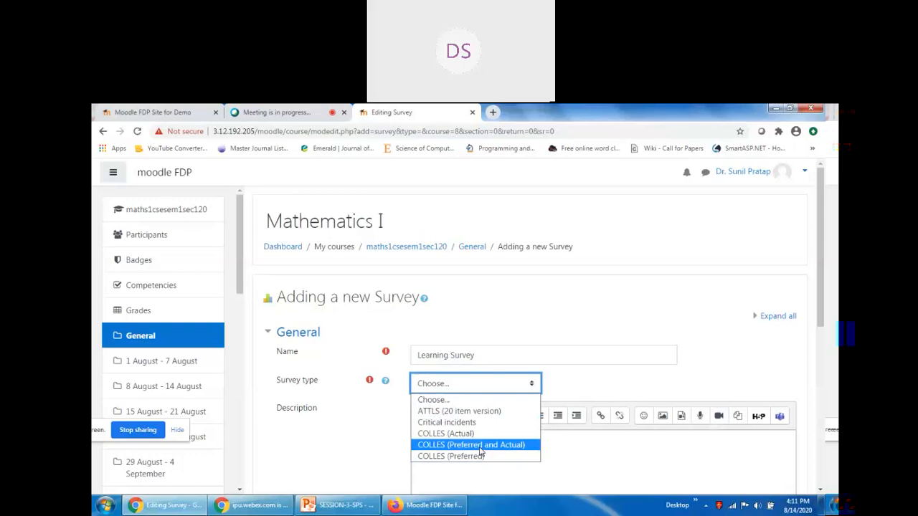
left_click(462, 414)
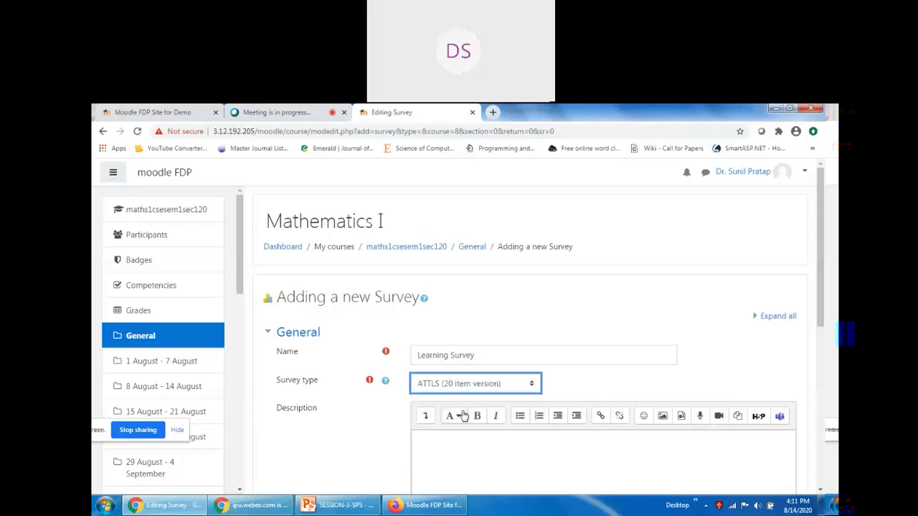
Write a description about testing the ATTLS survey in Moodle and display it on the course page.
scroll(459, 402, "down", 2)
left_click(469, 380)
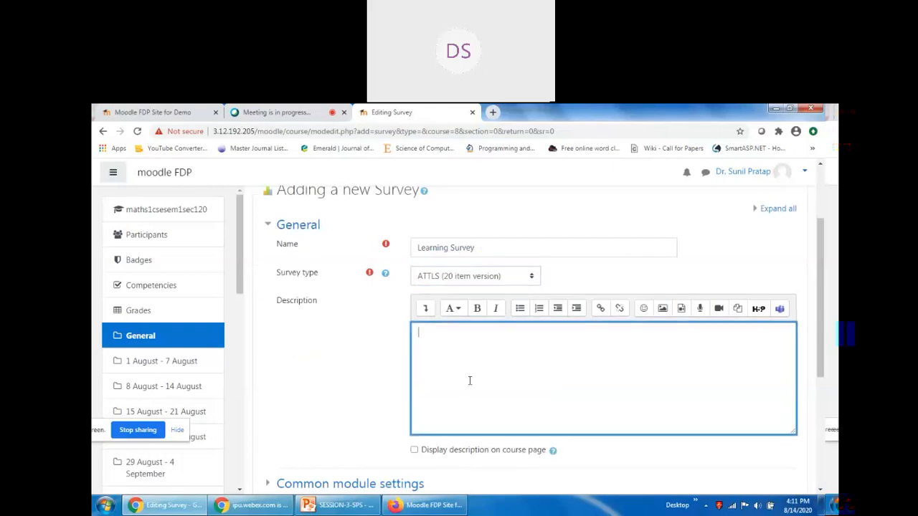
type("Exampl e")
key("Home")
type("Testing of")
key("shift+End")
type("ATT")
type("LS ")
type("Survey ")
type("in M")
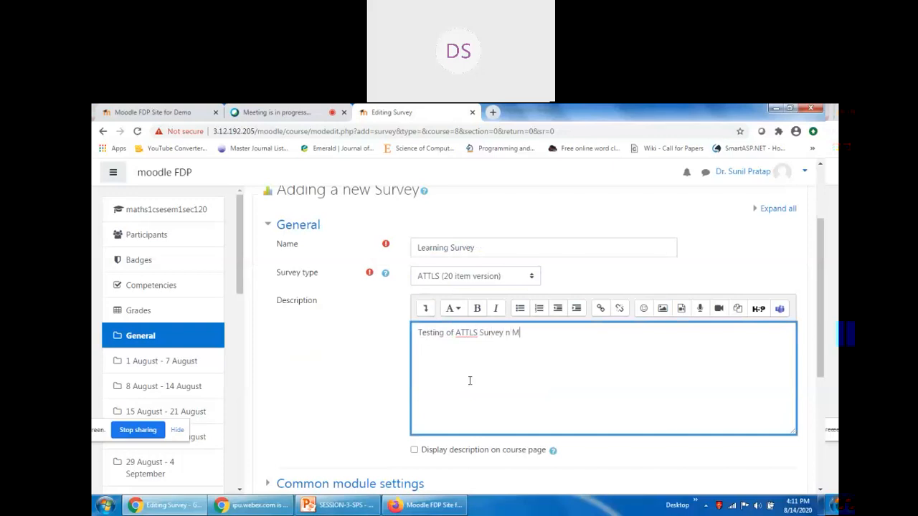
key("BackSpace")
key("BackSpace")
key("BackSpace")
key("BackSpace")
type("in Moodle")
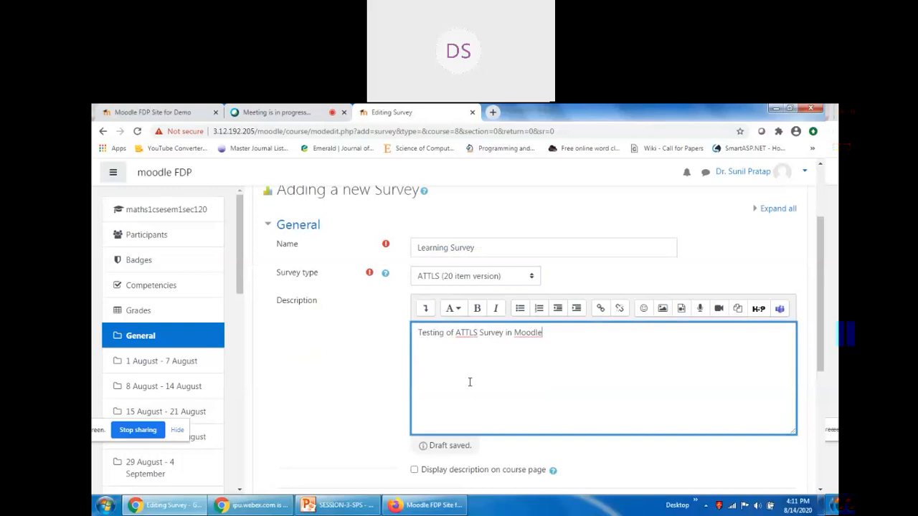
scroll(470, 383, "down", 1)
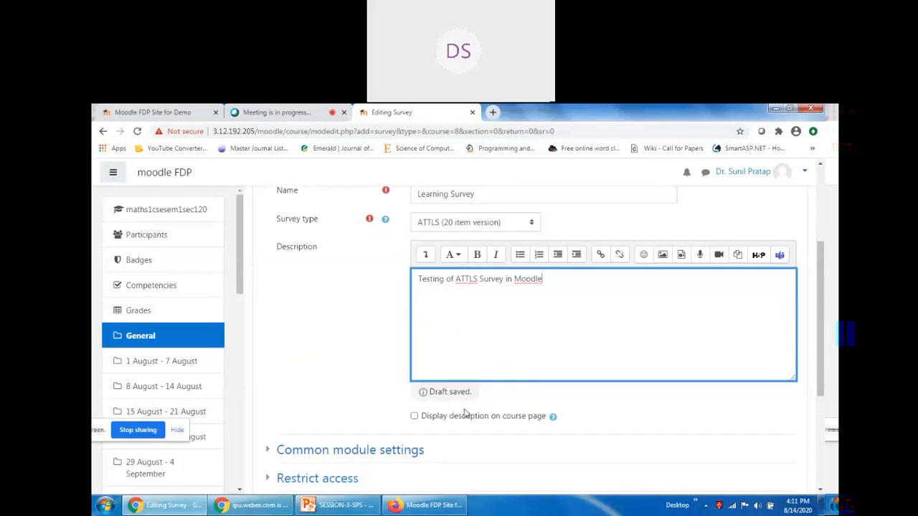
left_click(414, 399)
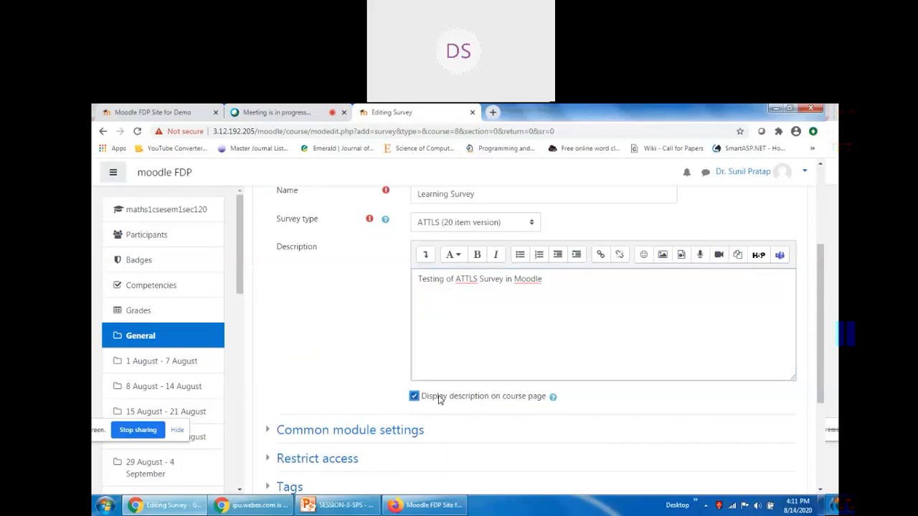
scroll(520, 394, "down", 3)
scroll(524, 403, "up", 3)
scroll(513, 403, "down", 1)
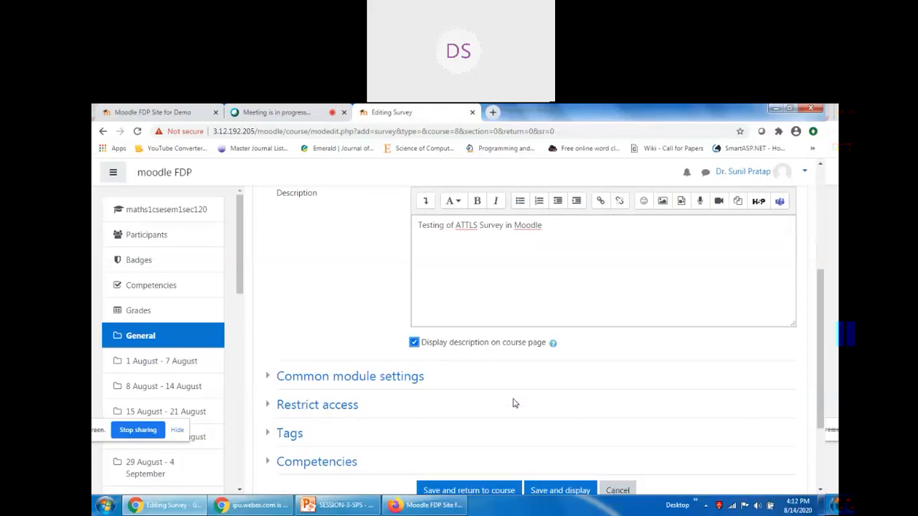
scroll(422, 305, "up", 2)
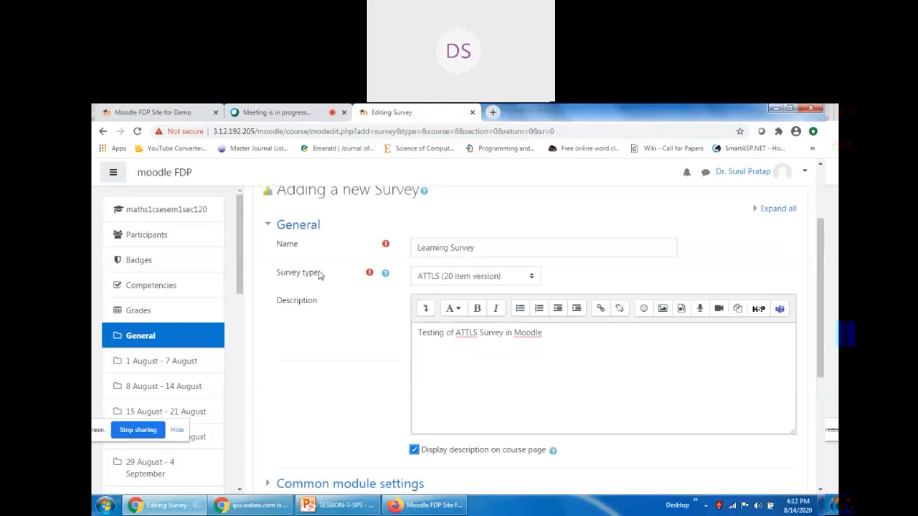
scroll(343, 308, "down", 3)
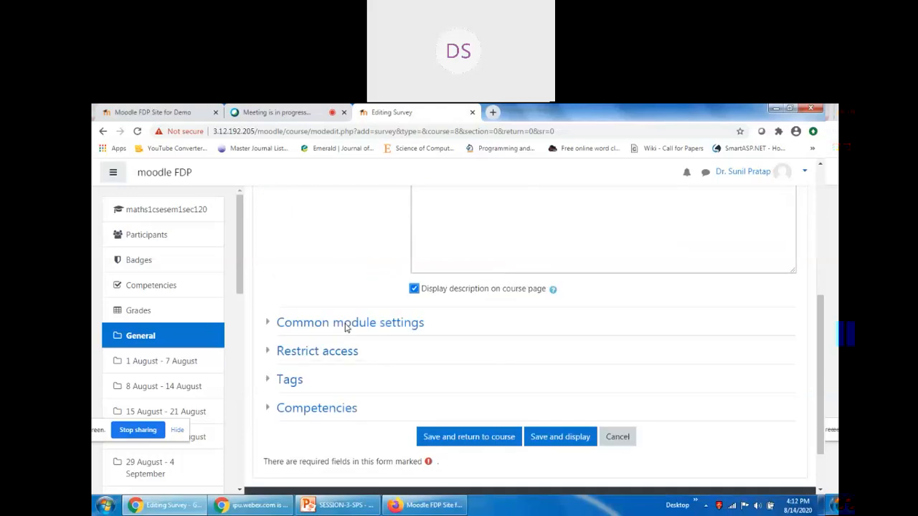
left_click(268, 324)
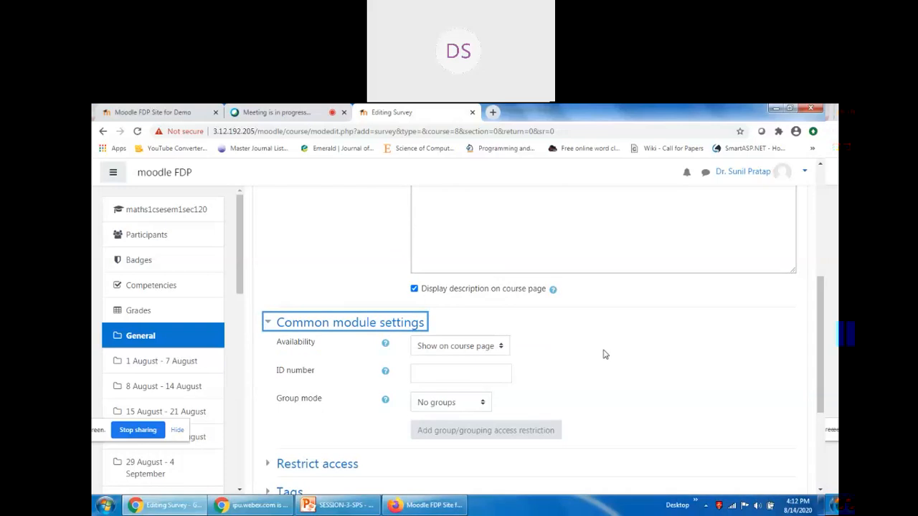
left_click(277, 329)
left_click(270, 352)
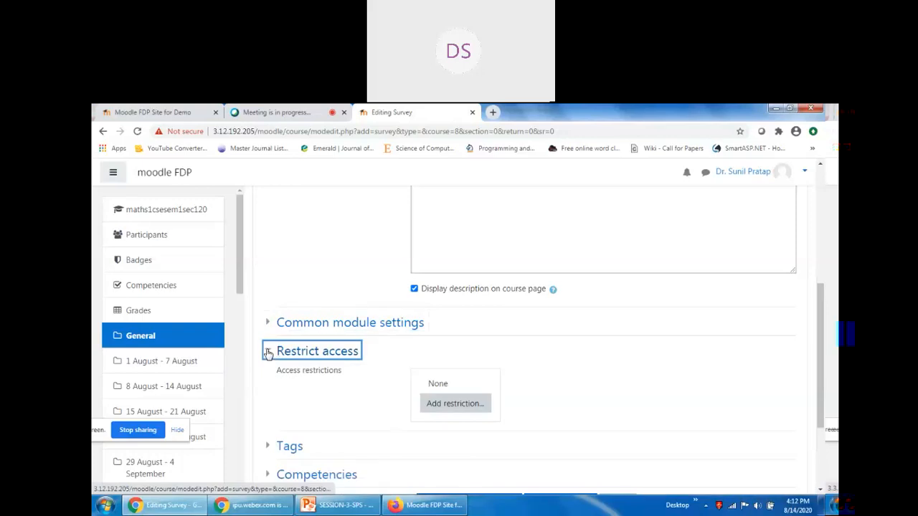
left_click(266, 382)
left_click(267, 382)
left_click(270, 409)
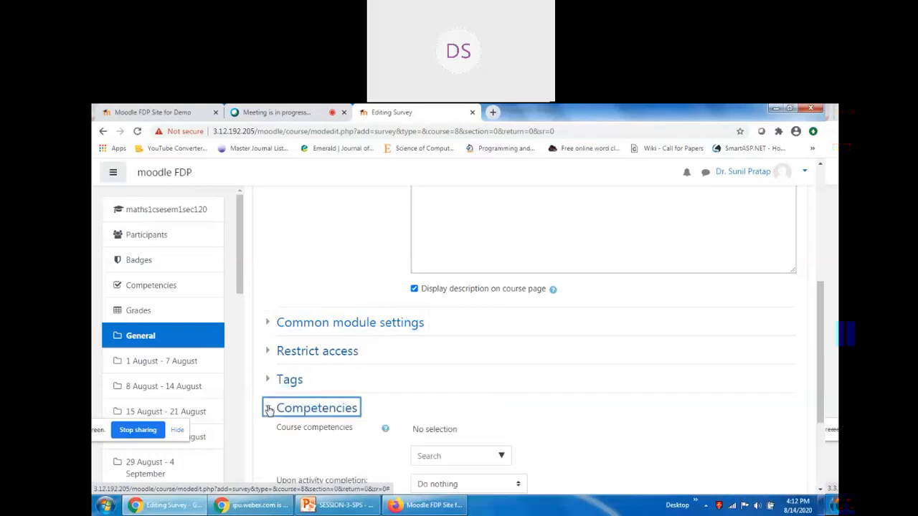
left_click(269, 410)
scroll(259, 328, "up", 5)
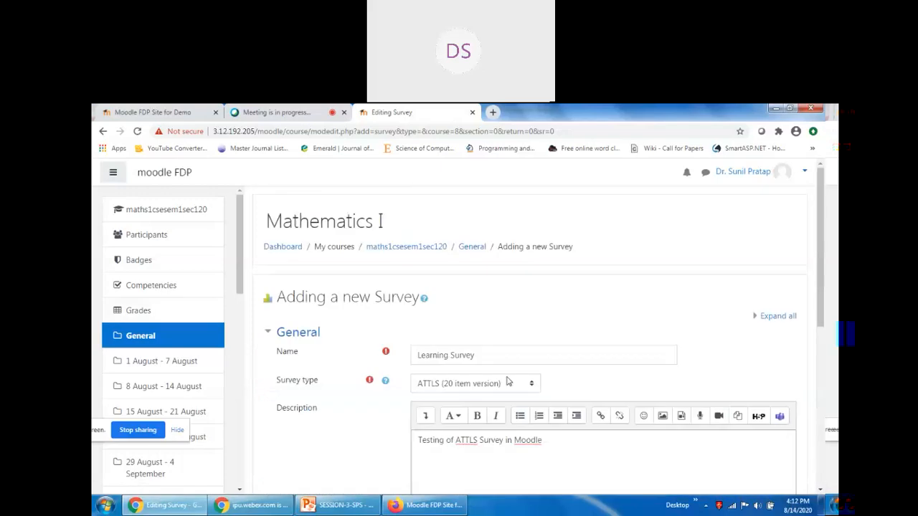
scroll(463, 358, "down", 2)
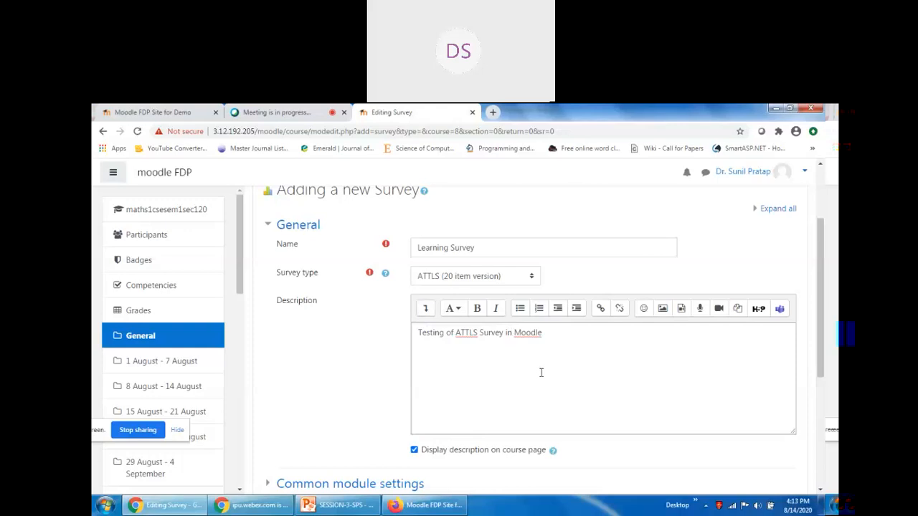
scroll(542, 373, "down", 5)
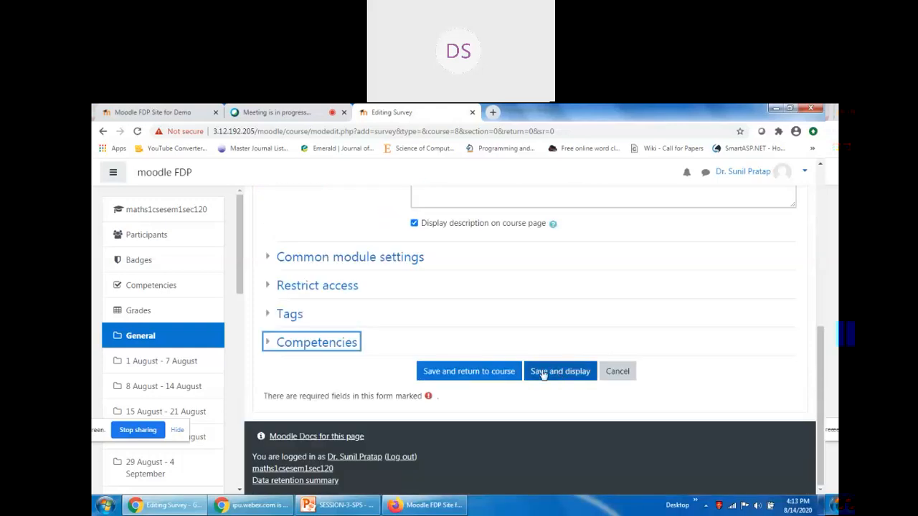
Save the Learning Survey and look through its 20 ATTLS questions.
scroll(537, 373, "up", 3)
scroll(502, 384, "down", 3)
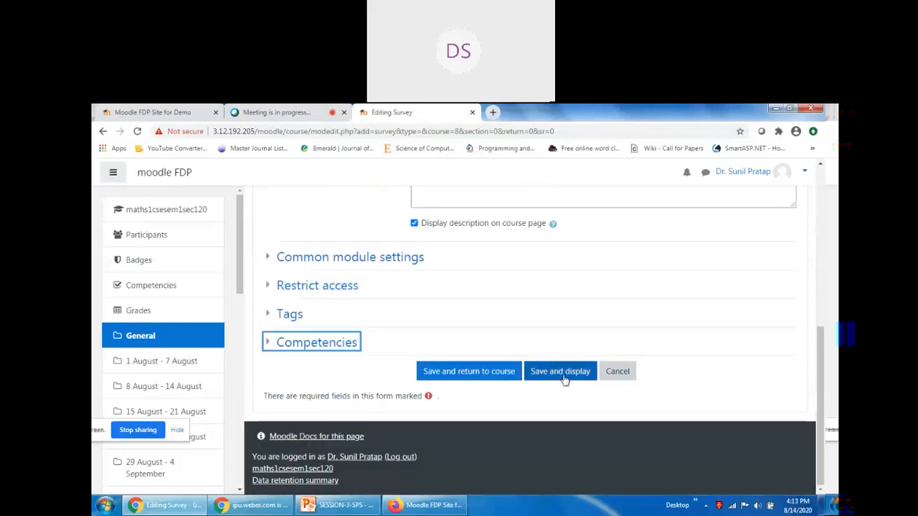
left_click(563, 375)
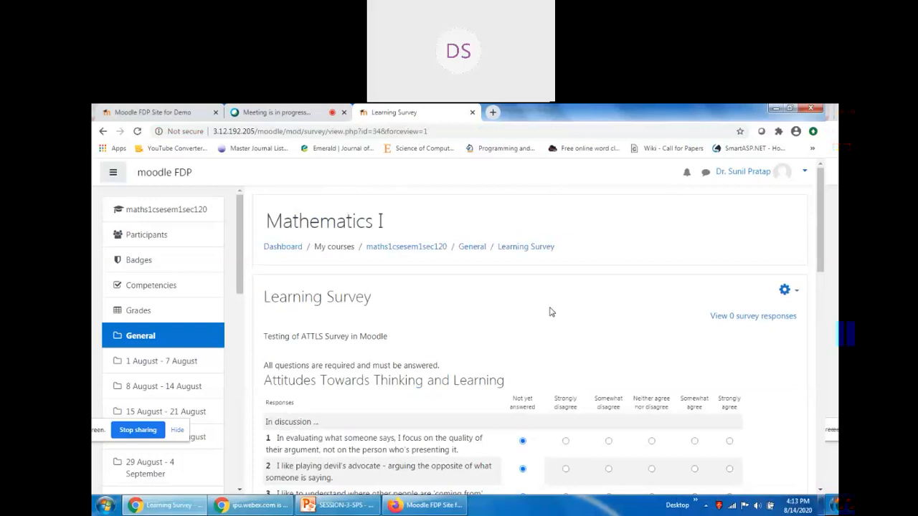
scroll(551, 312, "down", 10)
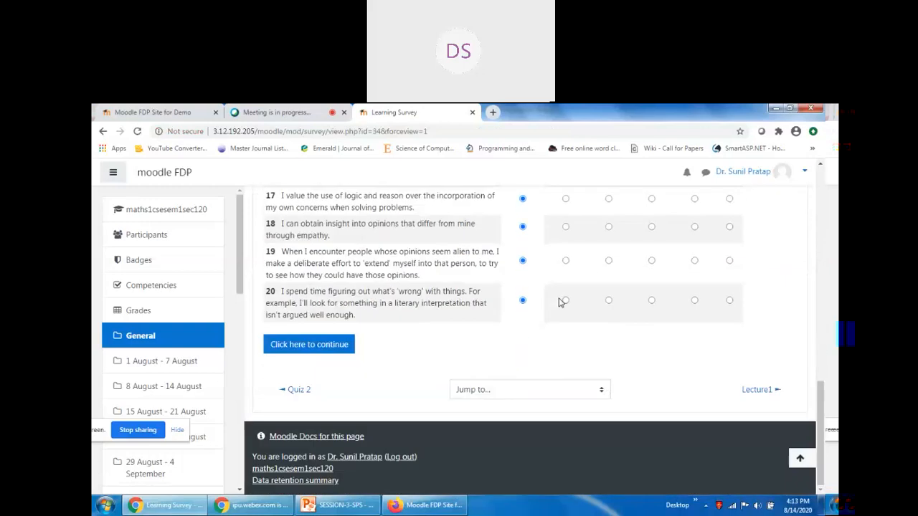
scroll(485, 323, "up", 3)
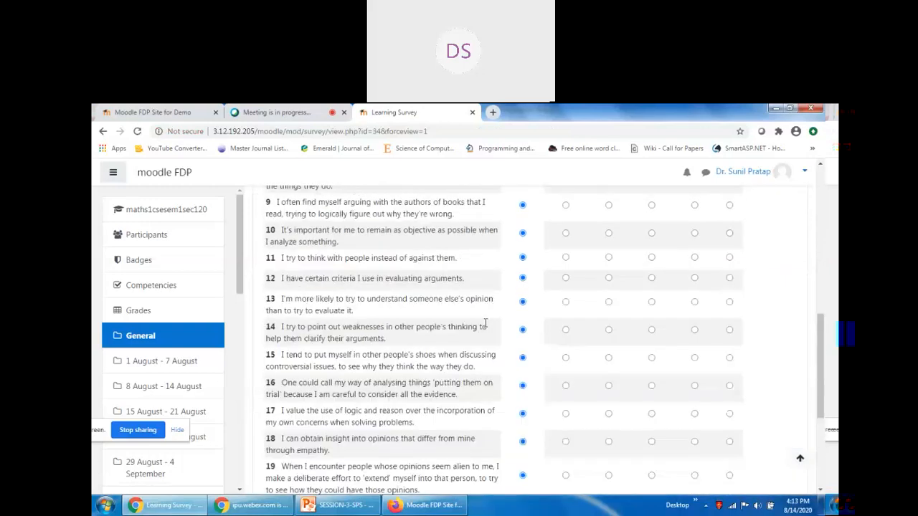
scroll(486, 323, "up", 5)
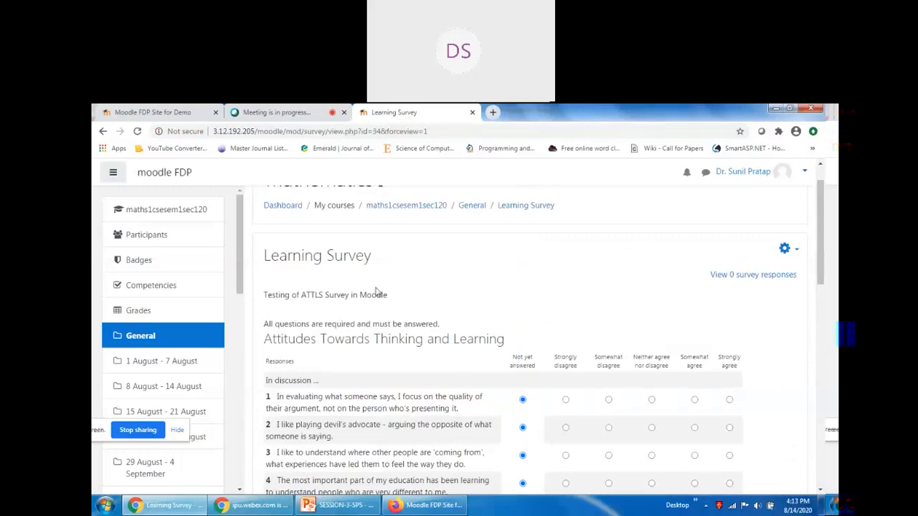
scroll(402, 305, "down", 2)
scroll(393, 296, "down", 1)
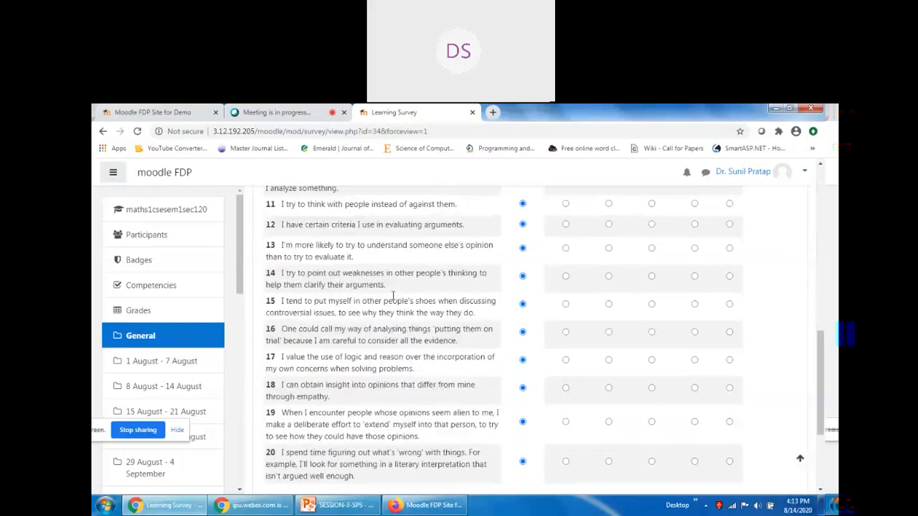
scroll(393, 296, "down", 5)
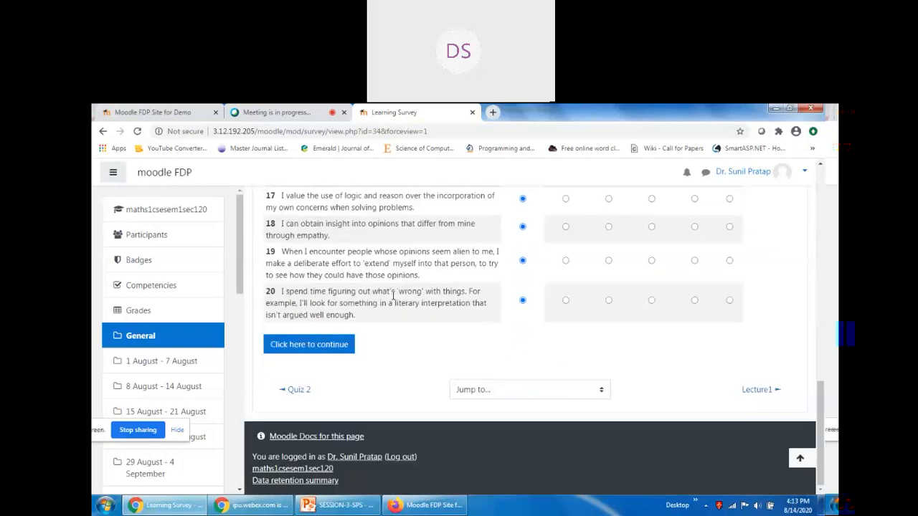
scroll(709, 286, "up", 10)
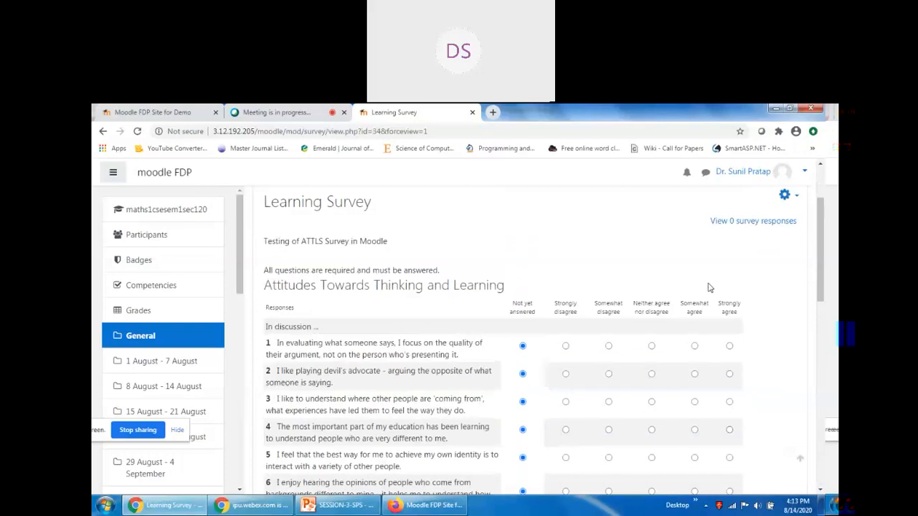
scroll(456, 339, "down", 10)
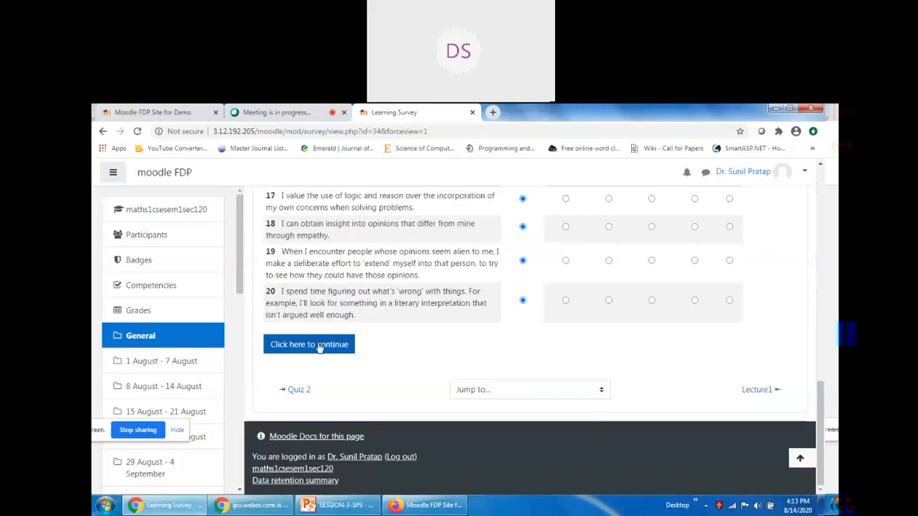
Try submitting the unanswered survey, dismiss the error, and switch to the Firefox window.
left_click(311, 346)
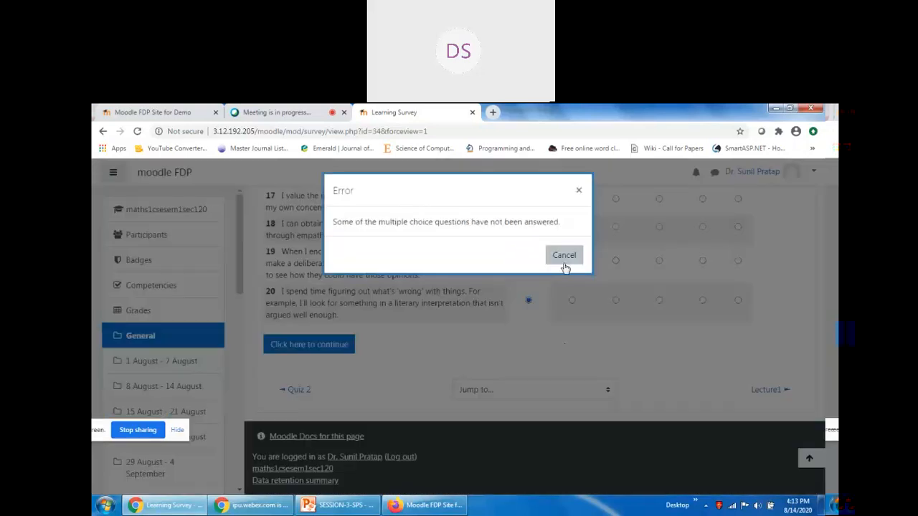
left_click(578, 190)
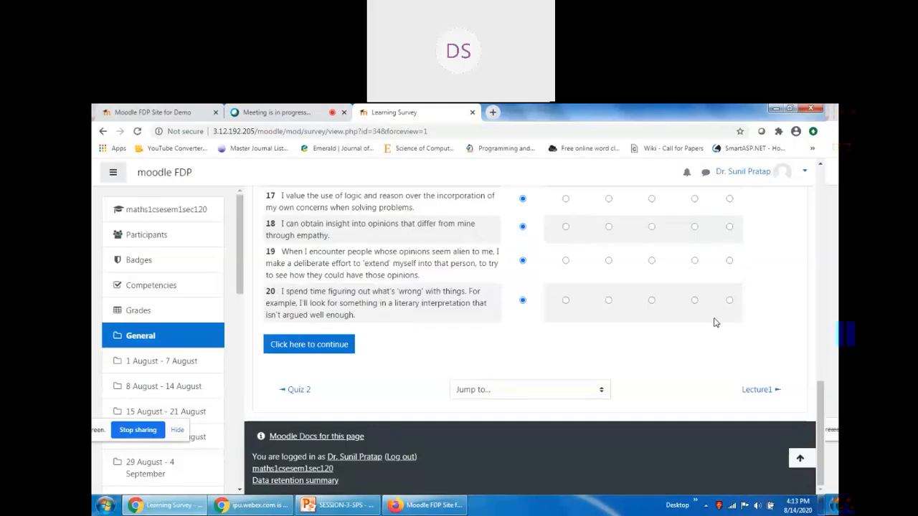
scroll(785, 338, "up", 15)
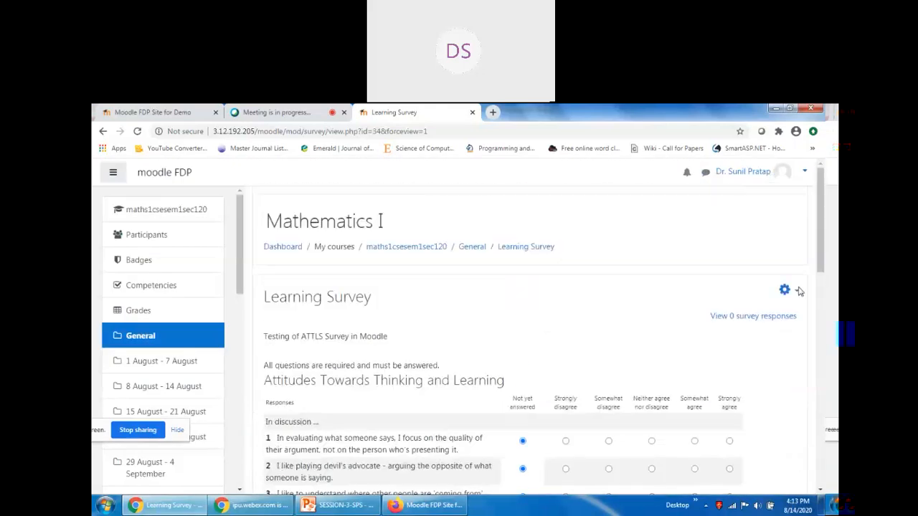
left_click(429, 506)
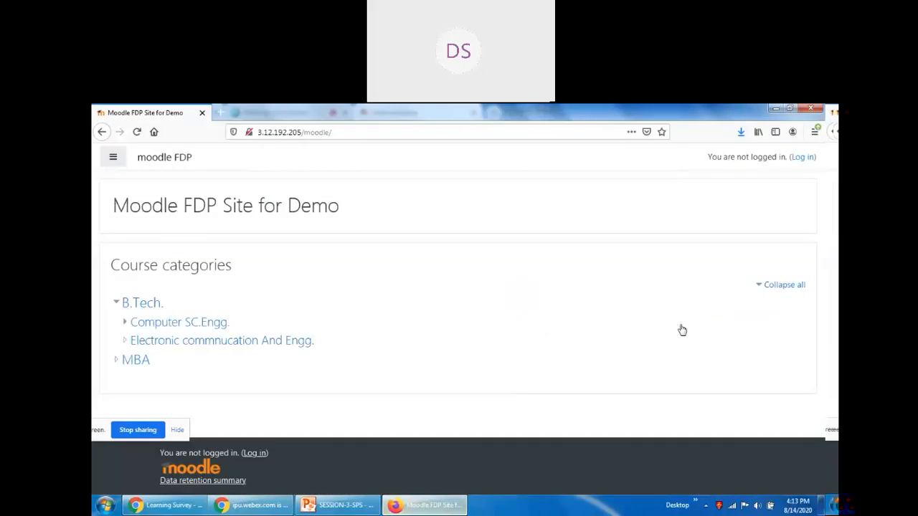
Log in to the demo site in Firefox with the student account, declining to save the password.
left_click(802, 157)
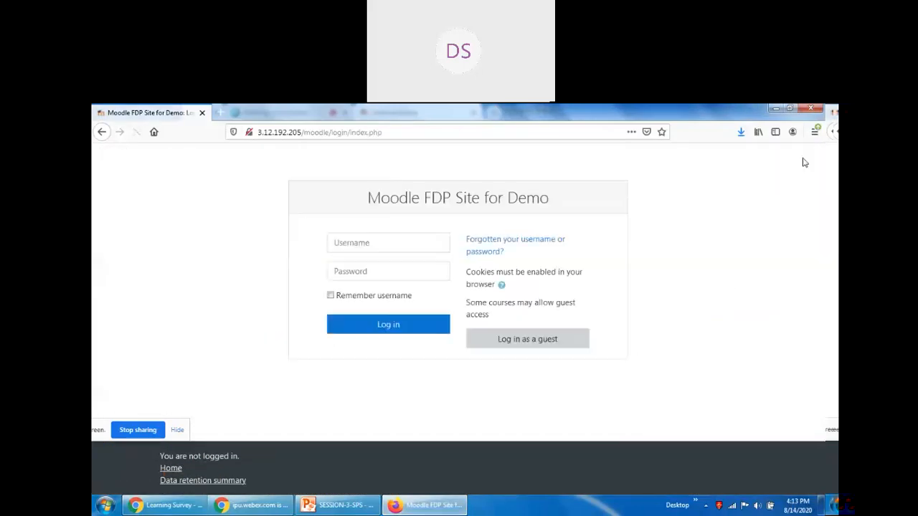
left_click(434, 244)
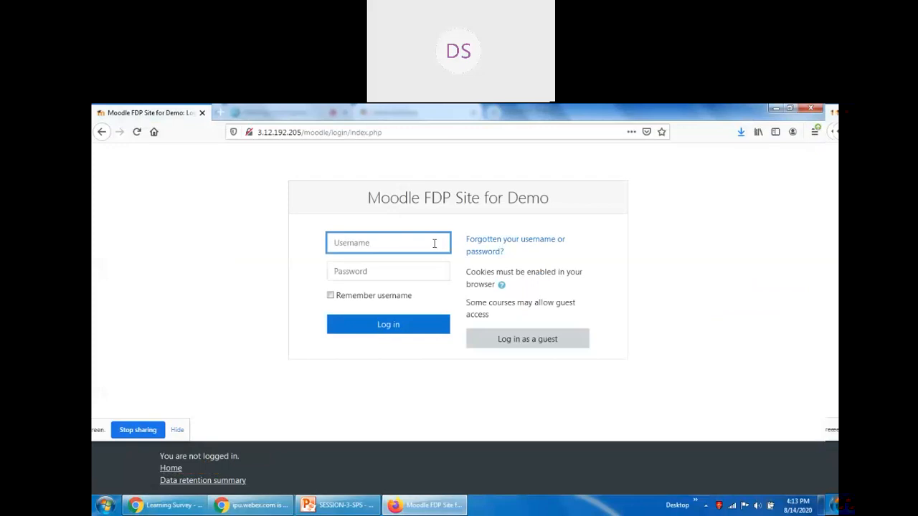
type("user1")
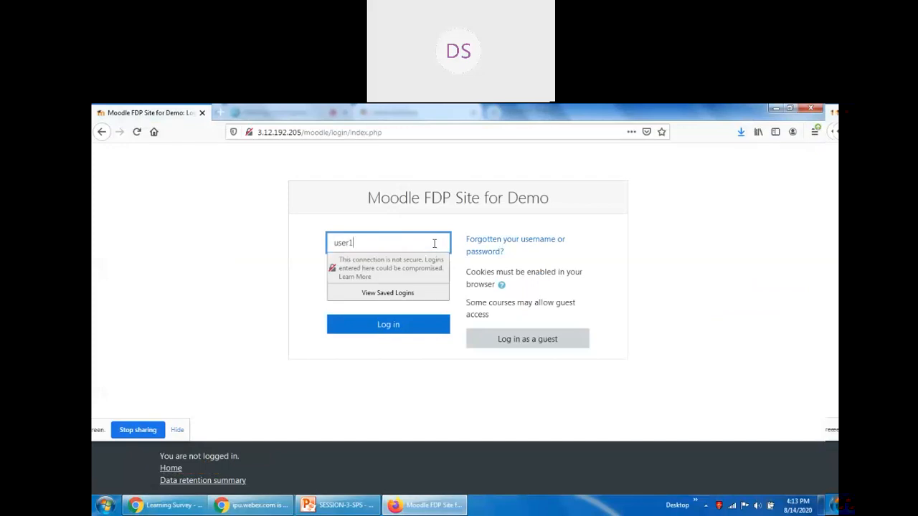
key("Tab")
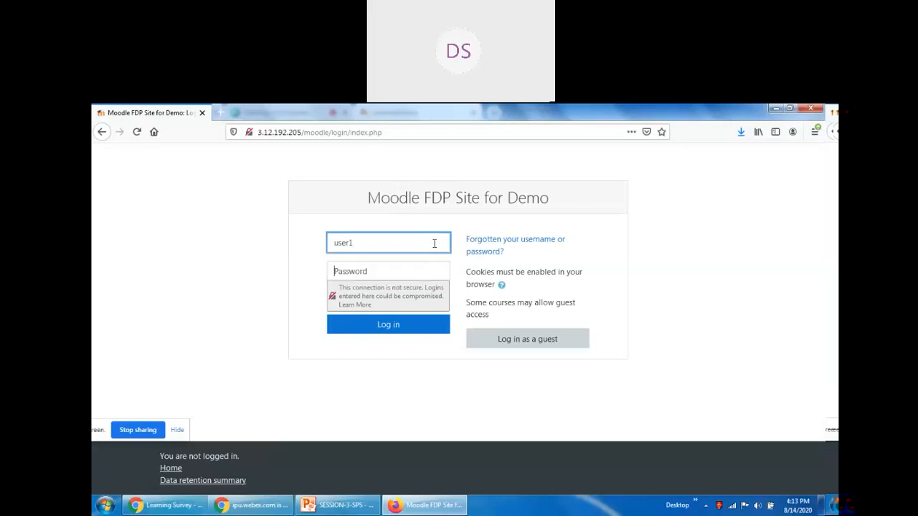
type("a")
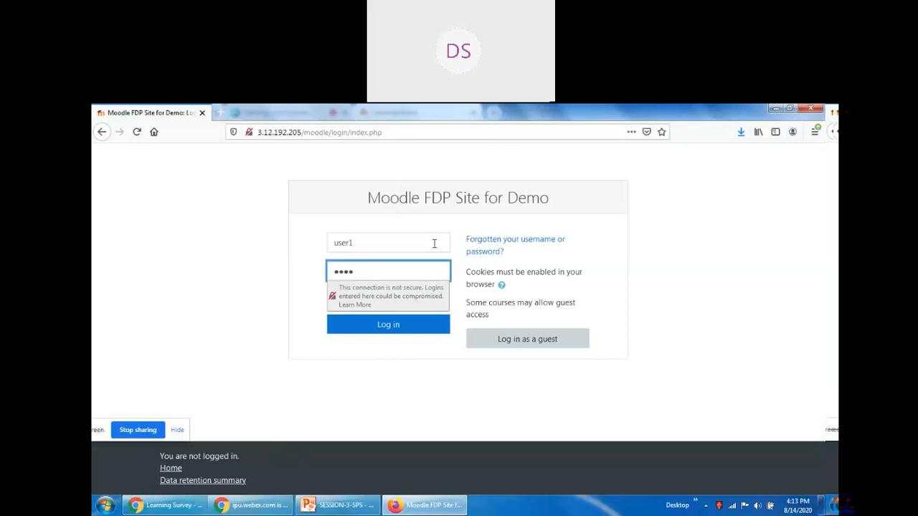
type("•••••")
key("Return")
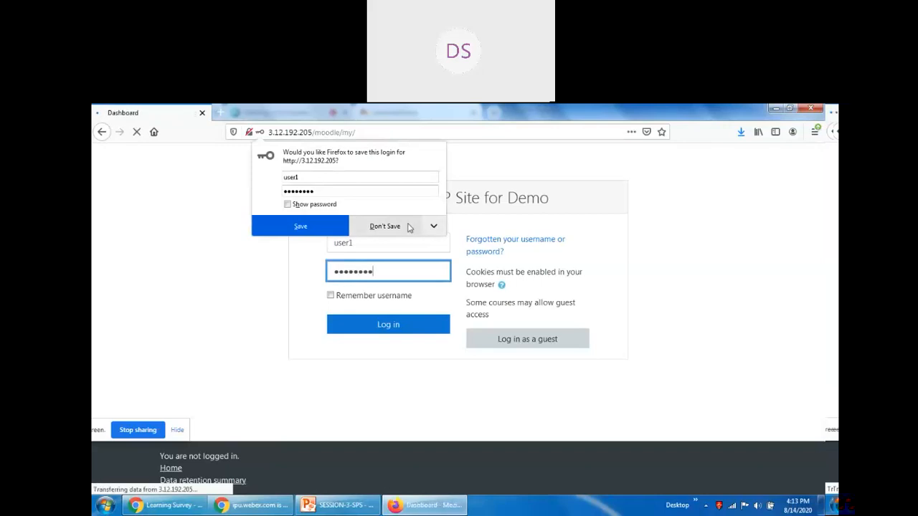
left_click(402, 226)
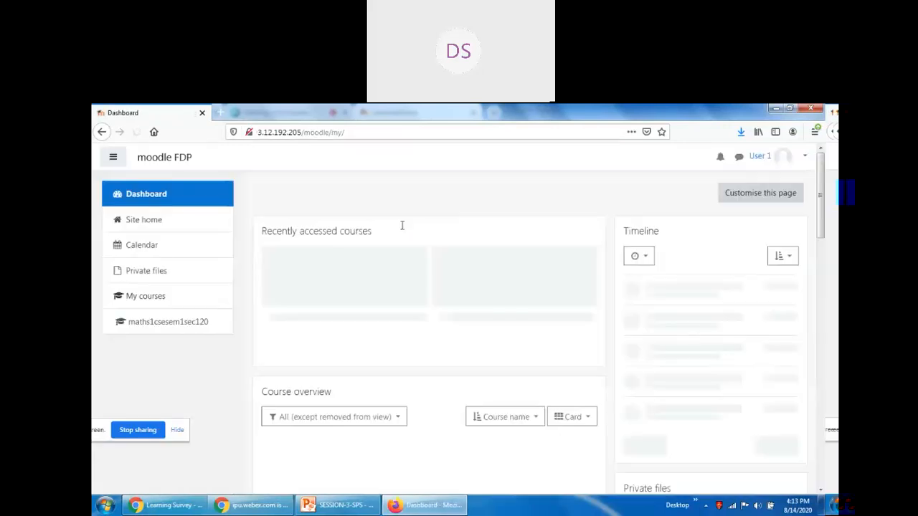
As the student, open Mathematics I and the Learning Survey activity in its General section.
left_click(169, 325)
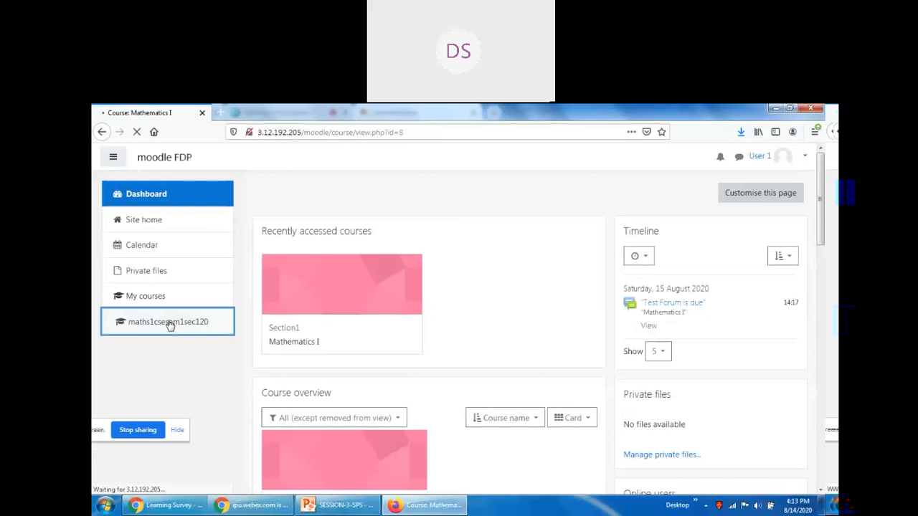
scroll(523, 355, "down", 3)
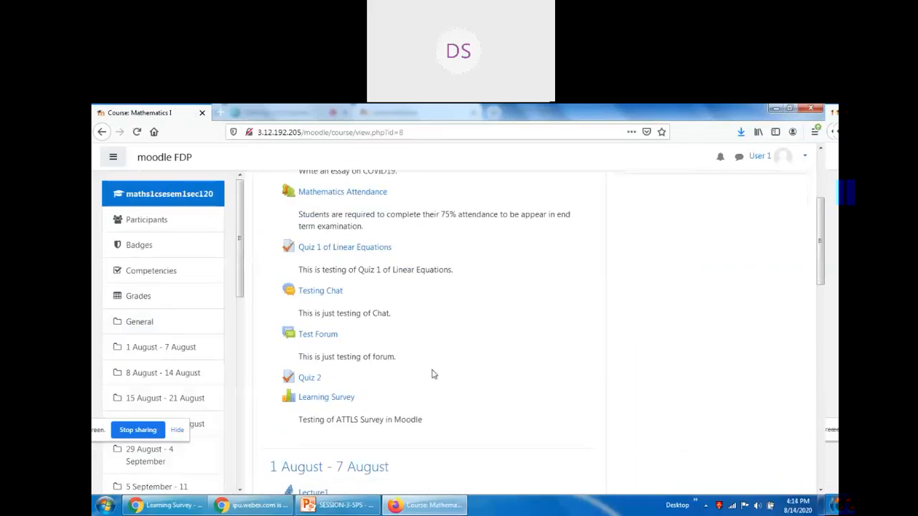
scroll(366, 378, "up", 3)
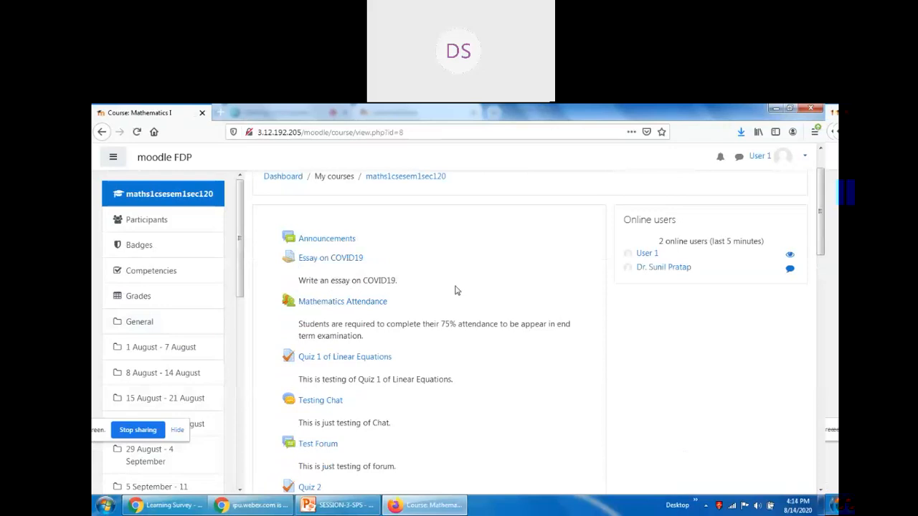
scroll(455, 289, "down", 5)
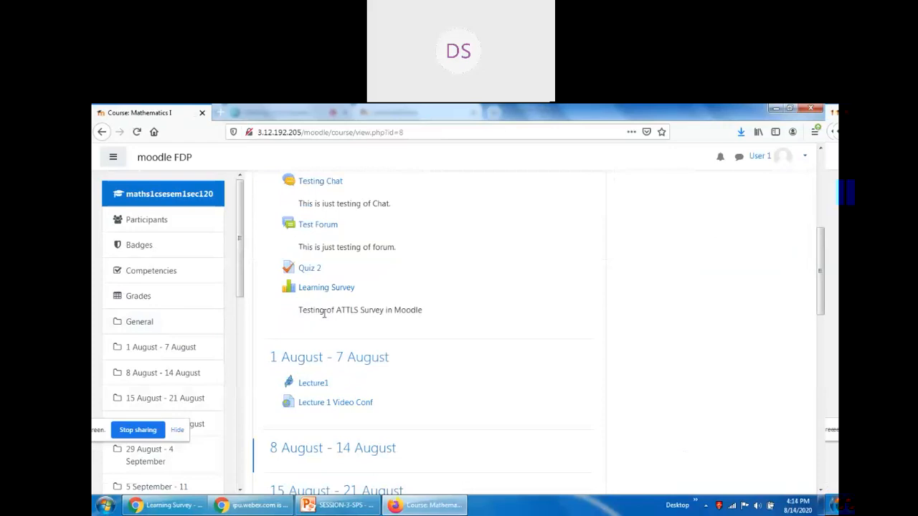
left_click(323, 289)
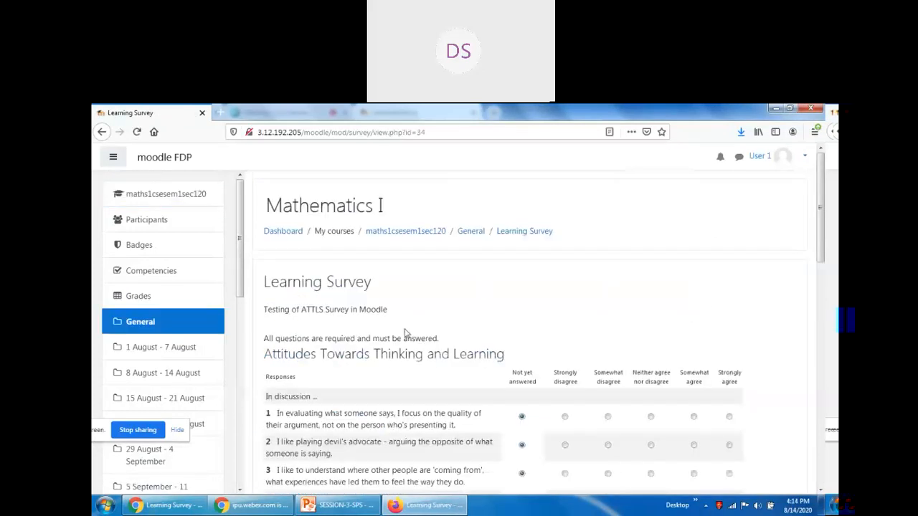
scroll(398, 332, "down", 1)
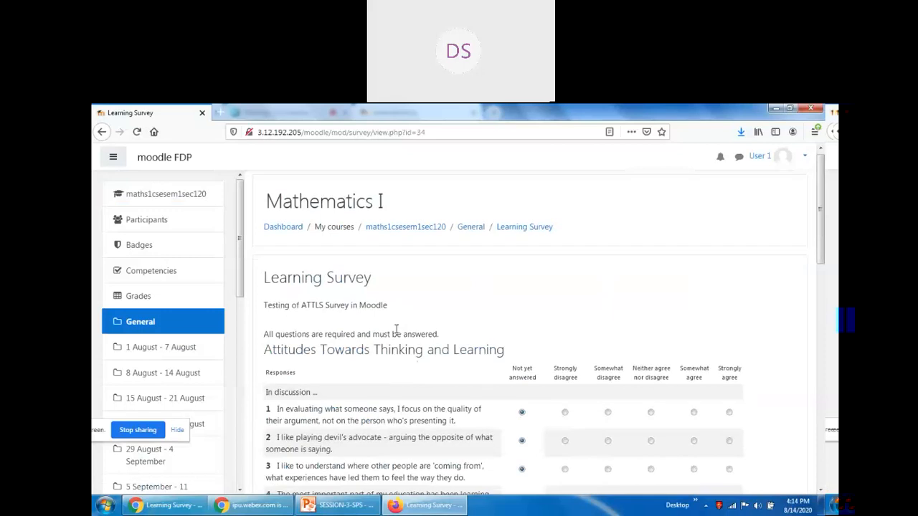
scroll(396, 329, "down", 15)
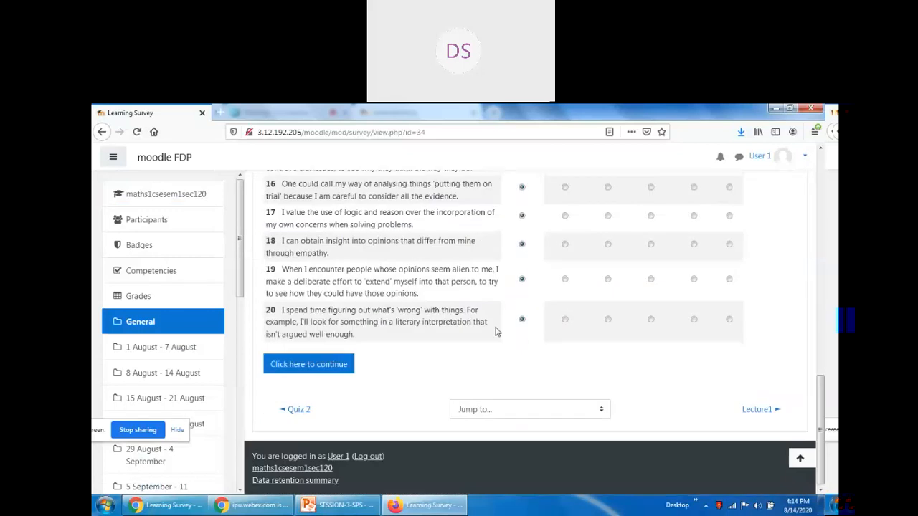
scroll(496, 331, "up", 15)
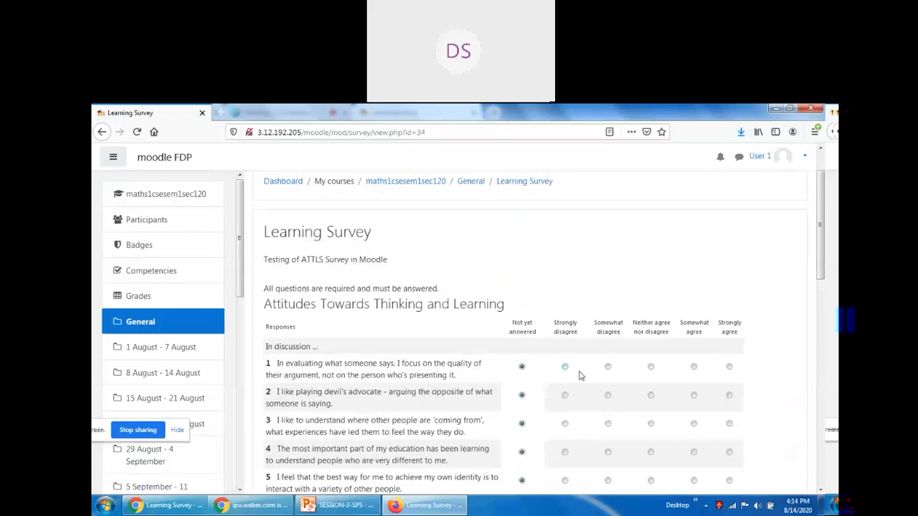
scroll(431, 323, "down", 3)
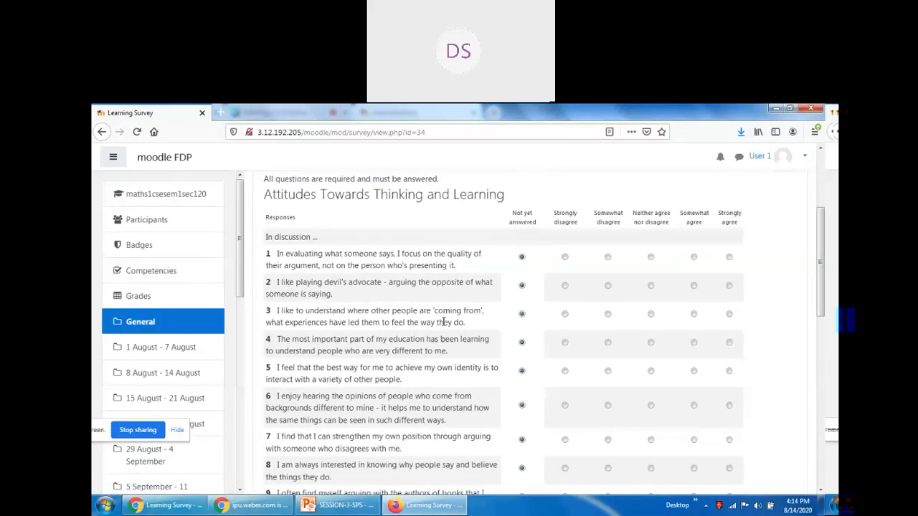
scroll(443, 322, "down", 10)
scroll(612, 355, "up", 15)
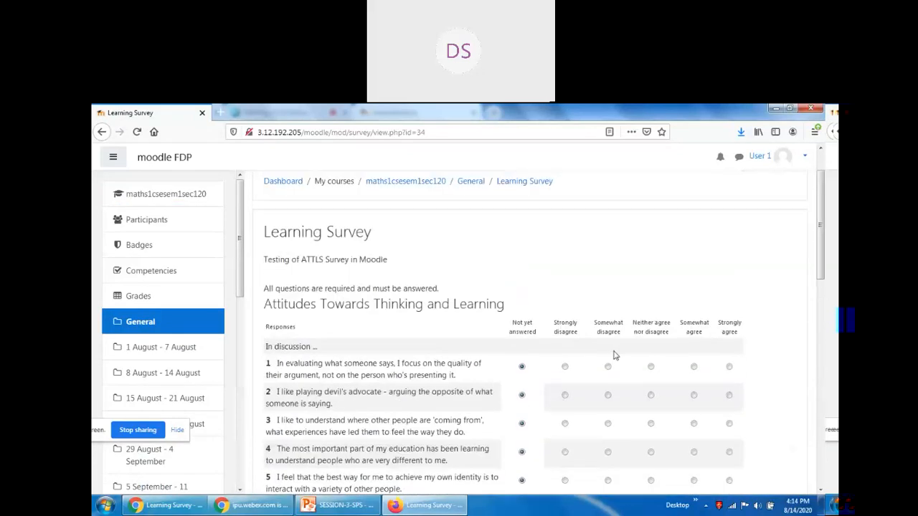
scroll(612, 355, "down", 3)
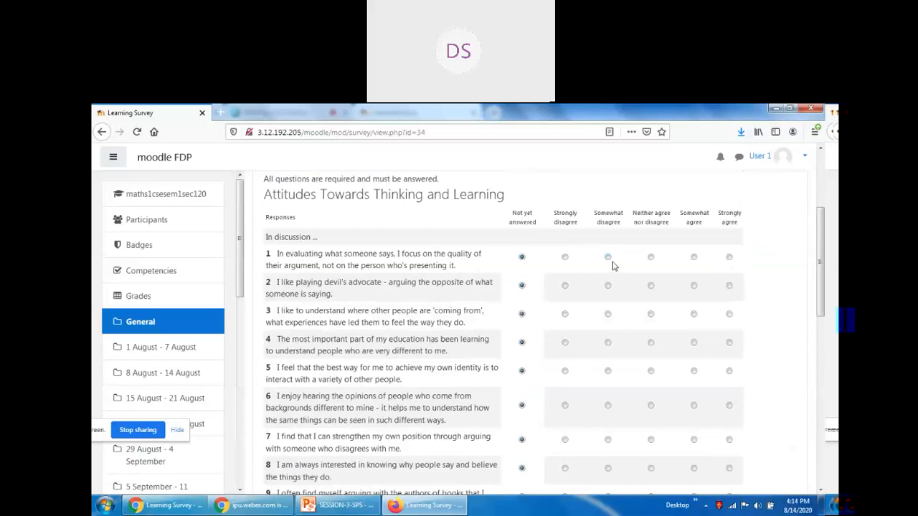
Rate questions 1–12, mostly Neither agree nor disagree or Somewhat agree, with 11–12 Strongly agree.
left_click(608, 257)
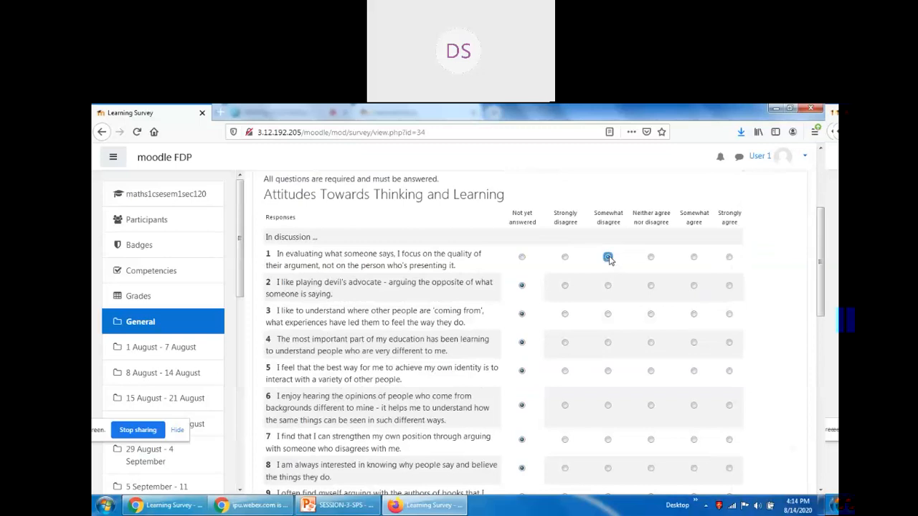
left_click(650, 286)
left_click(694, 314)
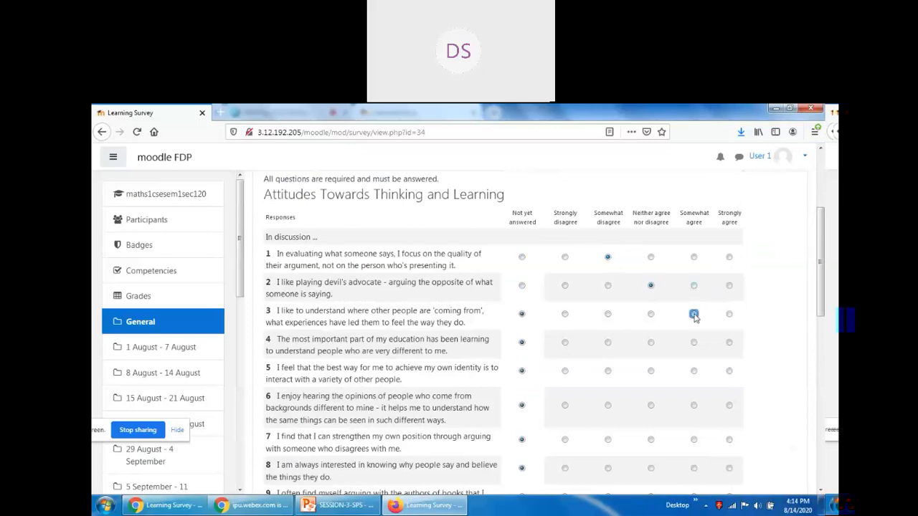
left_click(650, 343)
scroll(609, 333, "down", 1)
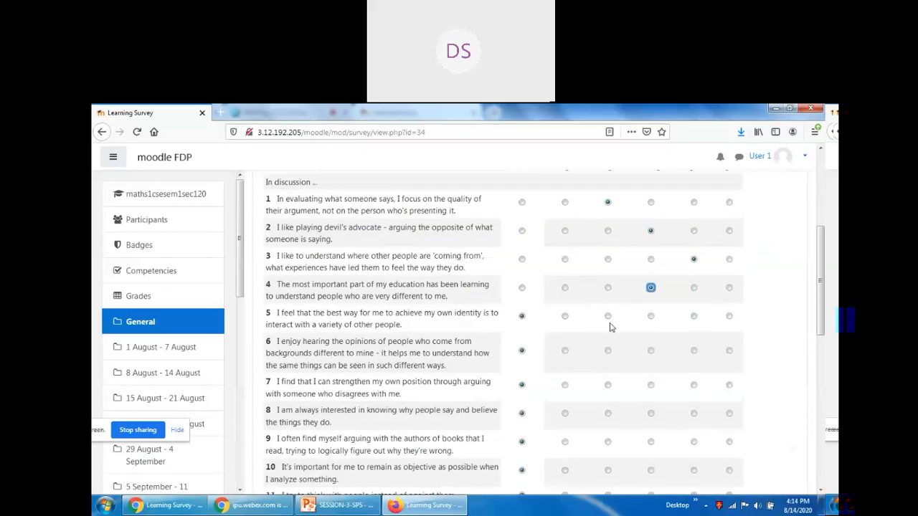
left_click(607, 316)
left_click(694, 350)
scroll(688, 345, "down", 1)
left_click(651, 331)
left_click(651, 359)
scroll(650, 362, "down", 3)
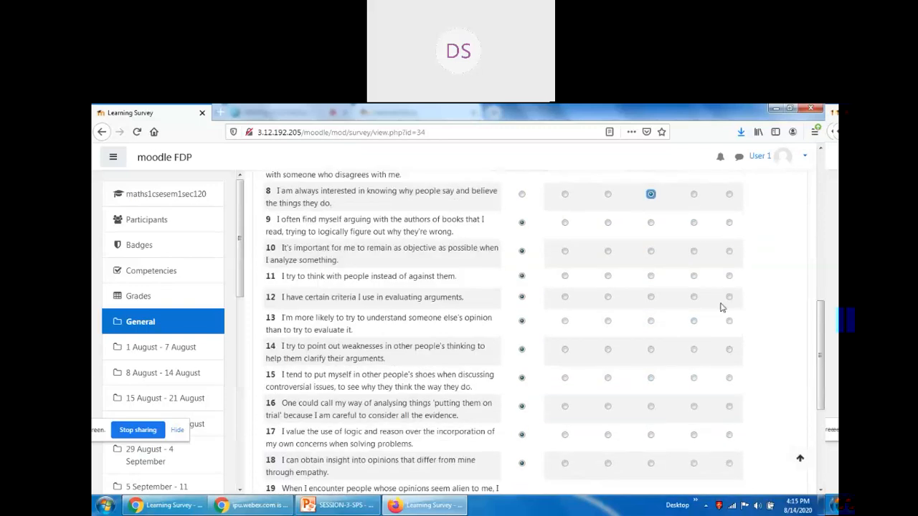
left_click(729, 297)
left_click(729, 276)
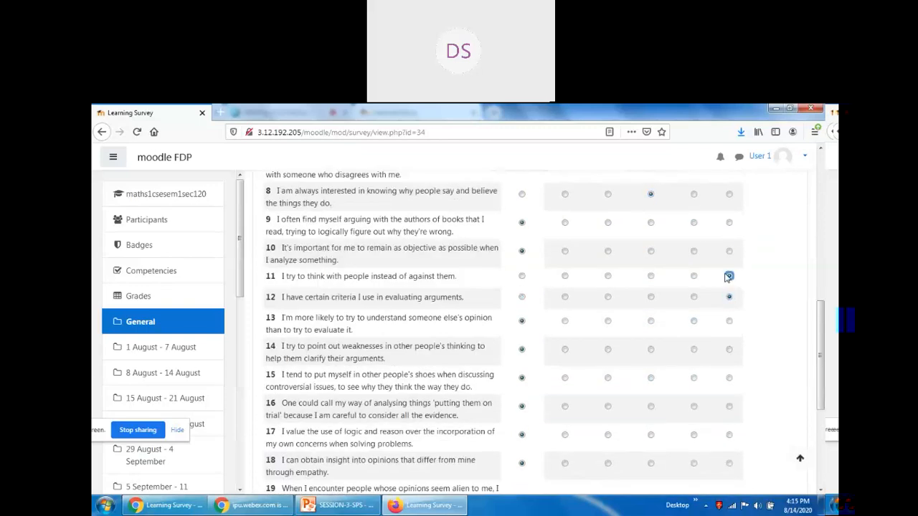
left_click(694, 251)
left_click(650, 224)
Rate questions 13–20 (13 Strongly disagree, 17 Somewhat disagree), then bring up the Webex meeting chat.
scroll(653, 263, "up", 5)
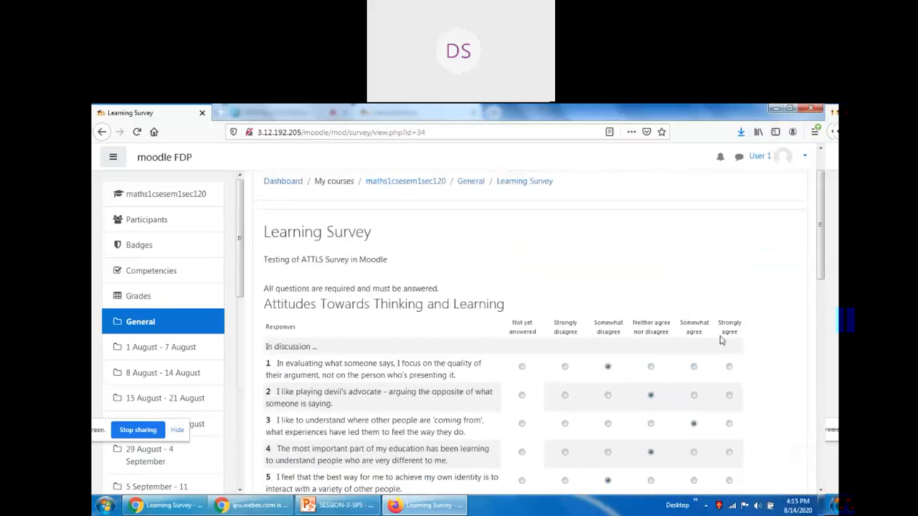
scroll(696, 327, "down", 3)
scroll(663, 322, "up", 3)
scroll(545, 343, "down", 5)
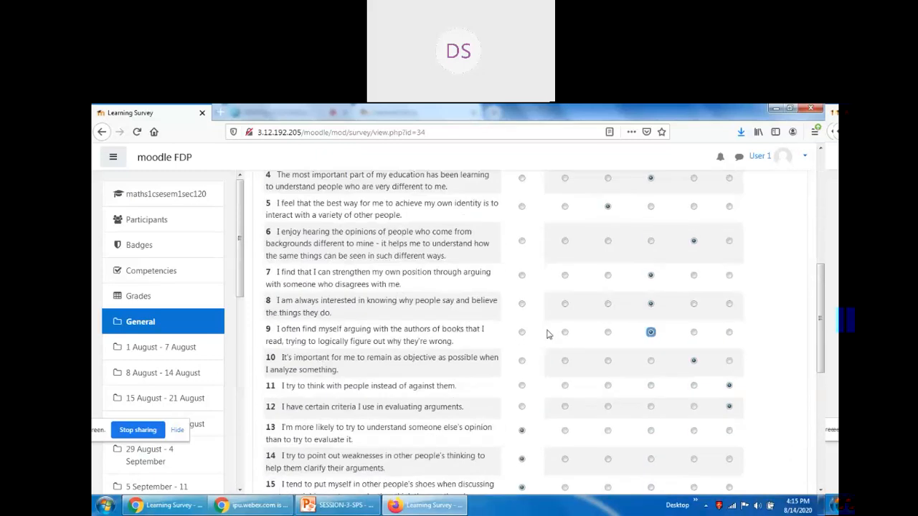
scroll(588, 342, "down", 3)
scroll(670, 353, "up", 2)
left_click(728, 321)
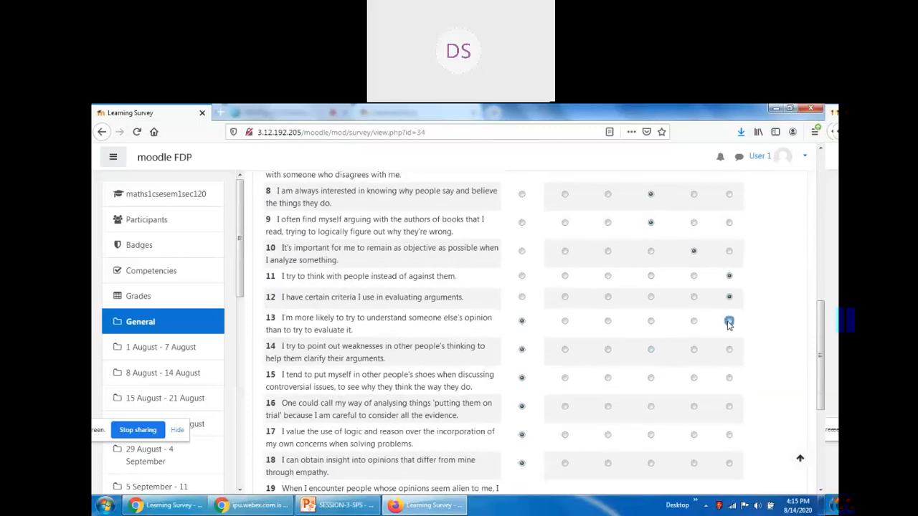
left_click(565, 321)
left_click(650, 350)
scroll(652, 352, "down", 3)
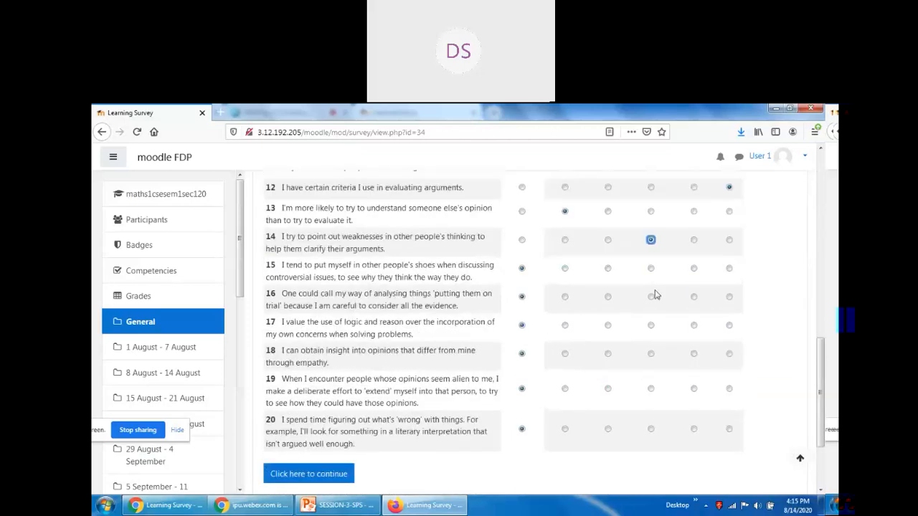
left_click(650, 269)
left_click(693, 297)
left_click(650, 325)
left_click(607, 326)
left_click(693, 353)
left_click(608, 389)
left_click(693, 429)
left_click(168, 505)
left_click(272, 111)
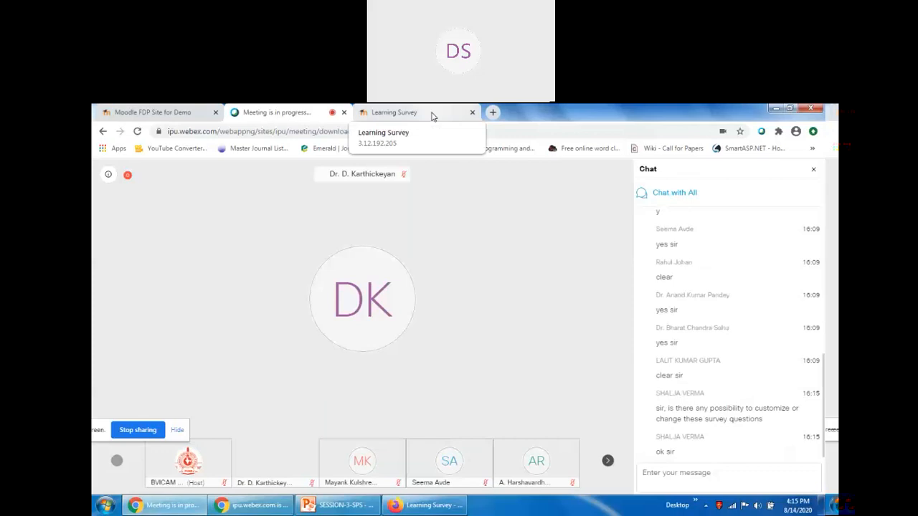
Check the teacher's Learning Survey page showing 0 responses, then return to the student's survey window.
left_click(433, 114)
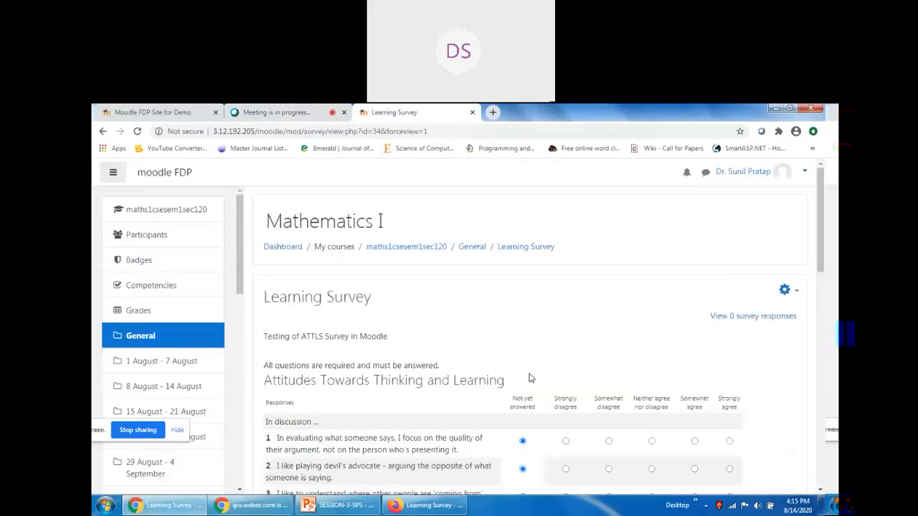
scroll(571, 345, "down", 15)
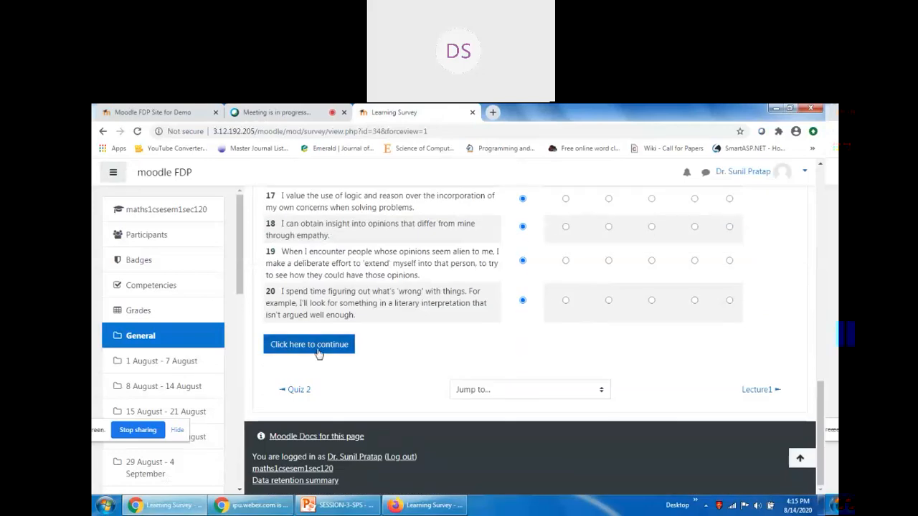
scroll(702, 353, "up", 3)
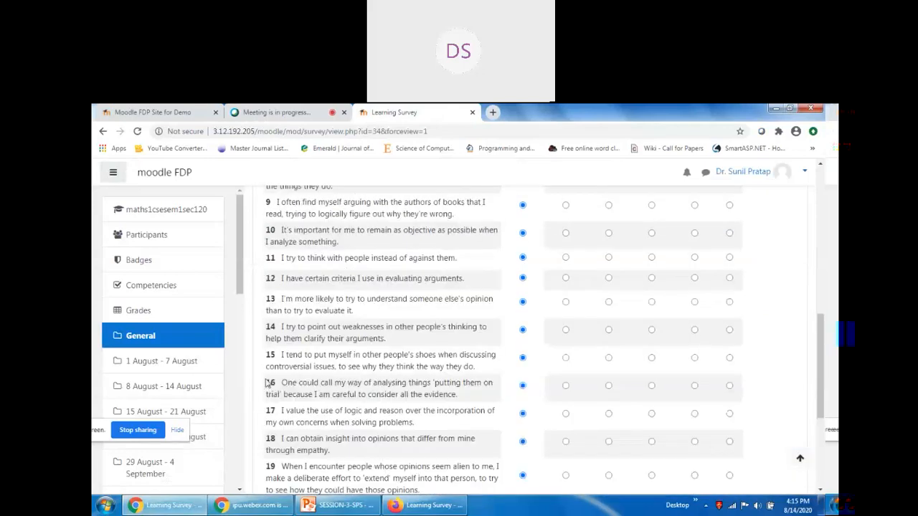
left_click(458, 509)
Submit the first student's completed Learning Survey answers.
scroll(640, 423, "up", 3)
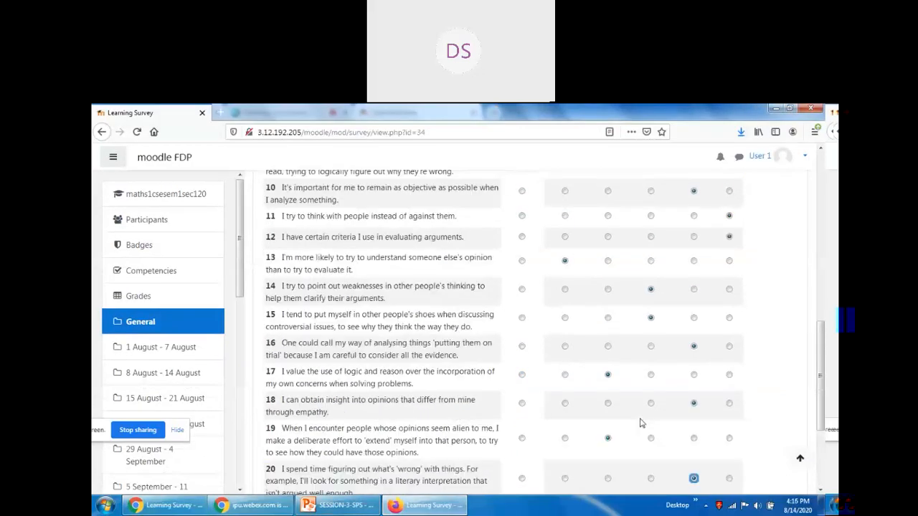
scroll(640, 423, "up", 5)
scroll(654, 387, "down", 10)
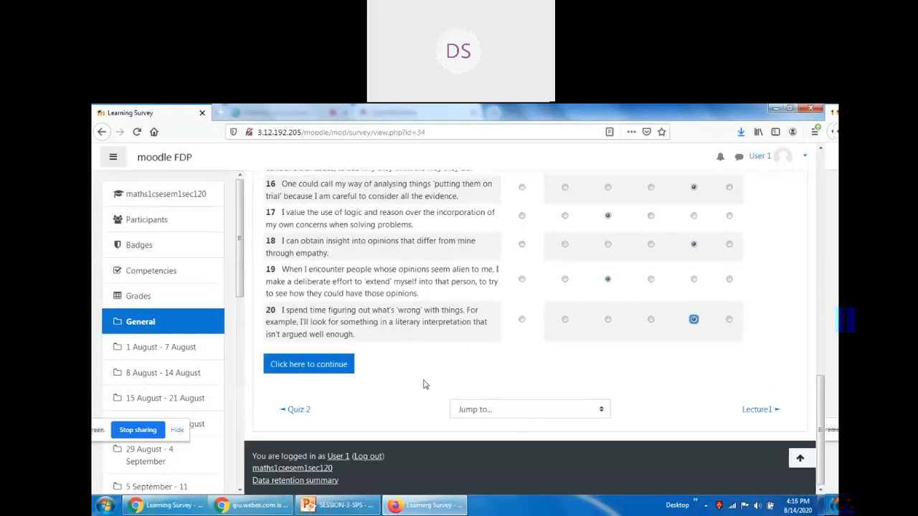
left_click(308, 366)
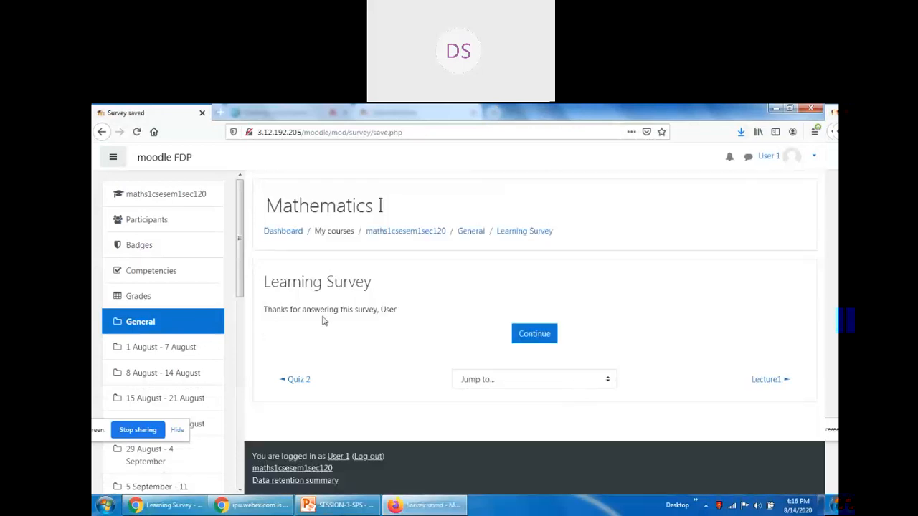
Reopen the Learning Survey from Mathematics I and review the results chart against class averages.
left_click(535, 335)
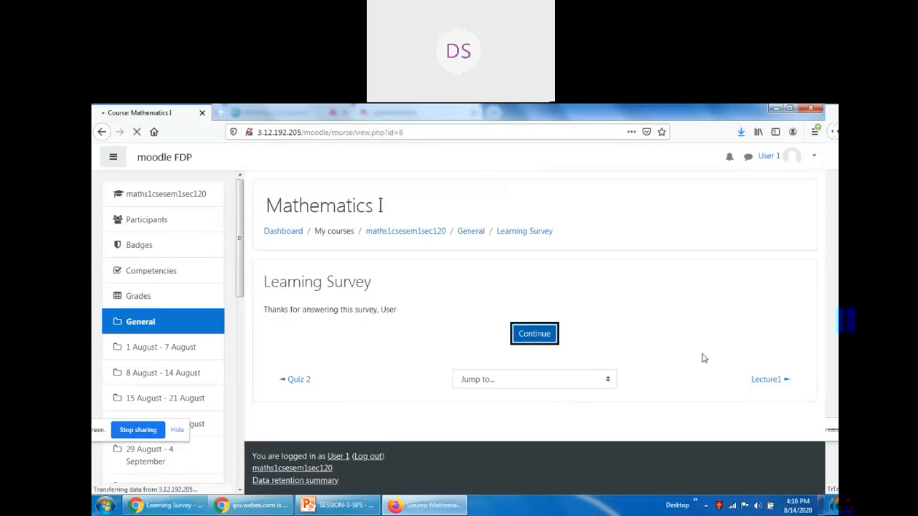
scroll(689, 358, "down", 5)
left_click(331, 234)
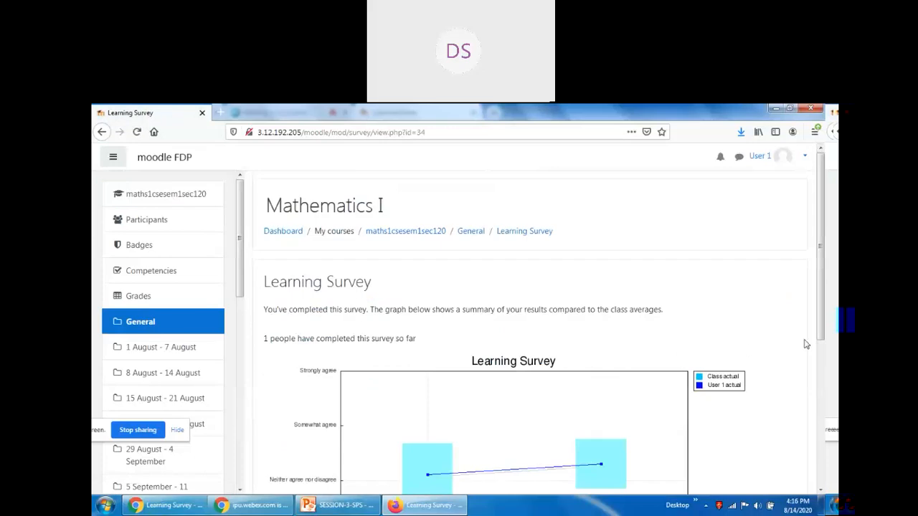
scroll(805, 344, "down", 3)
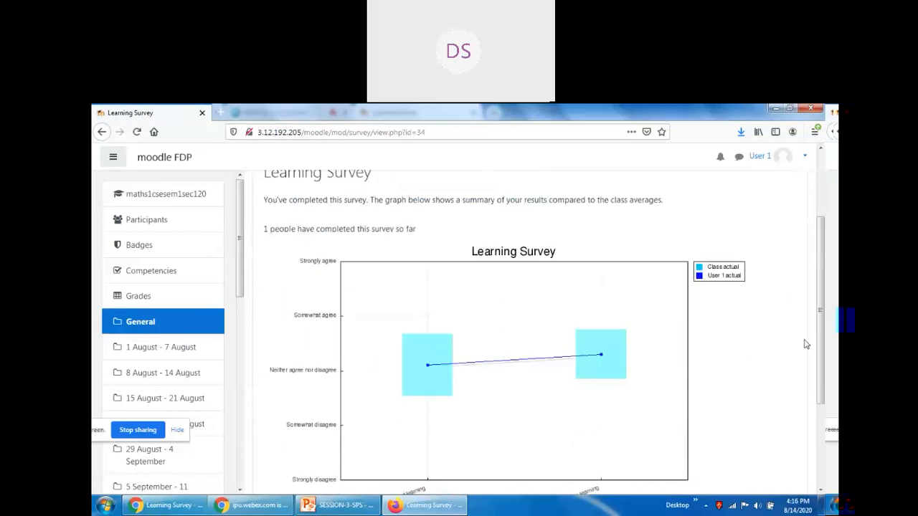
scroll(805, 345, "down", 3)
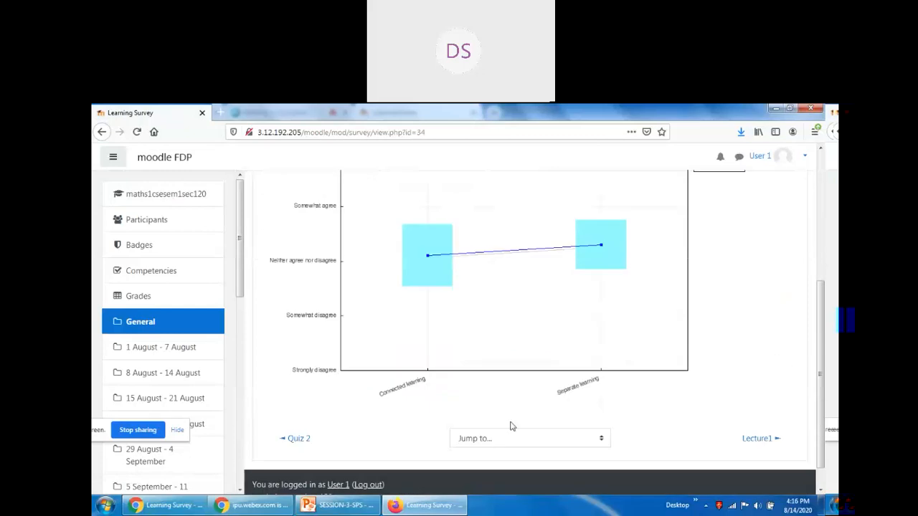
scroll(310, 409, "up", 2)
scroll(310, 409, "up", 1)
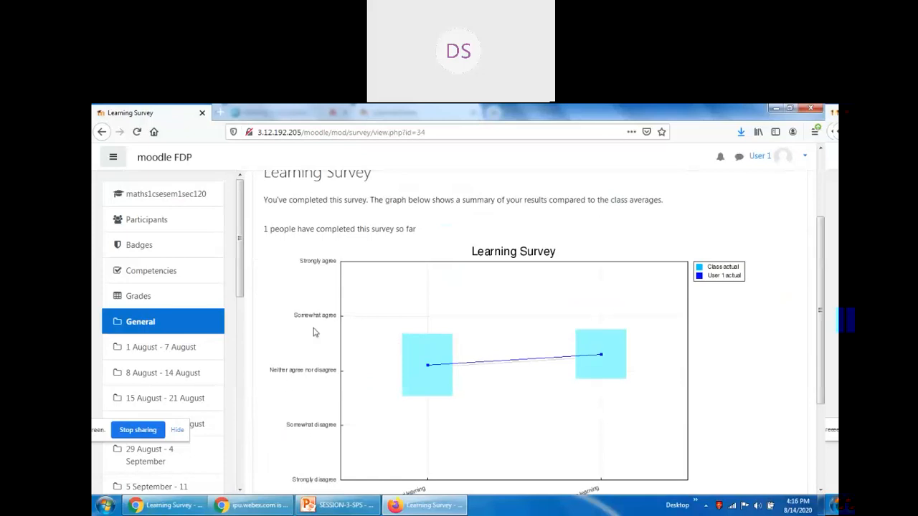
scroll(440, 394, "down", 4)
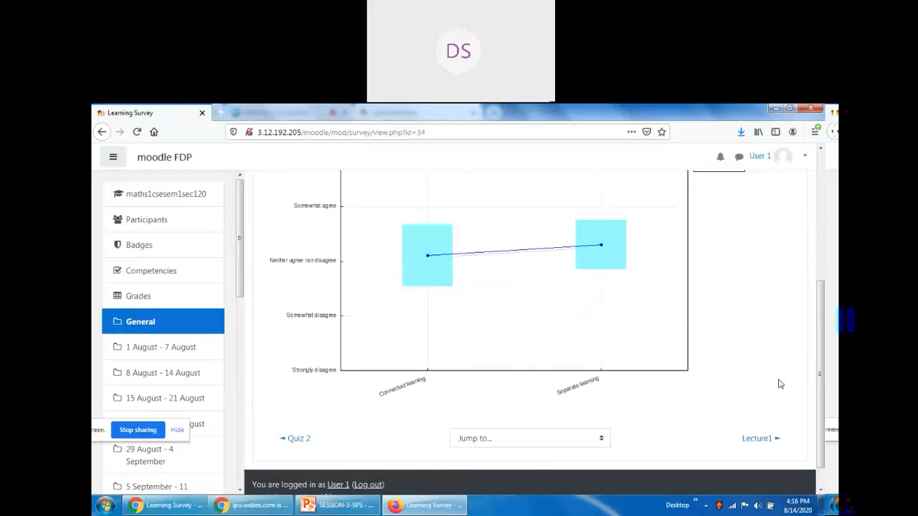
scroll(779, 383, "up", 5)
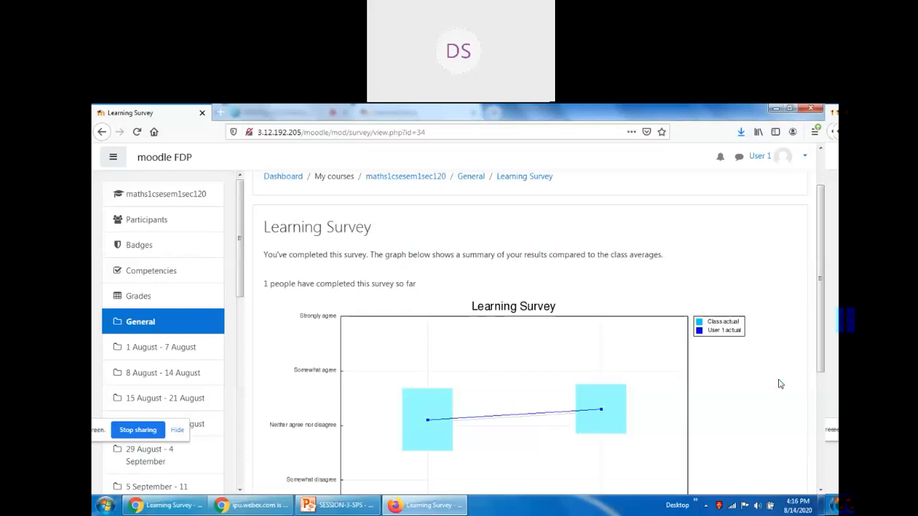
scroll(779, 382, "down", 3)
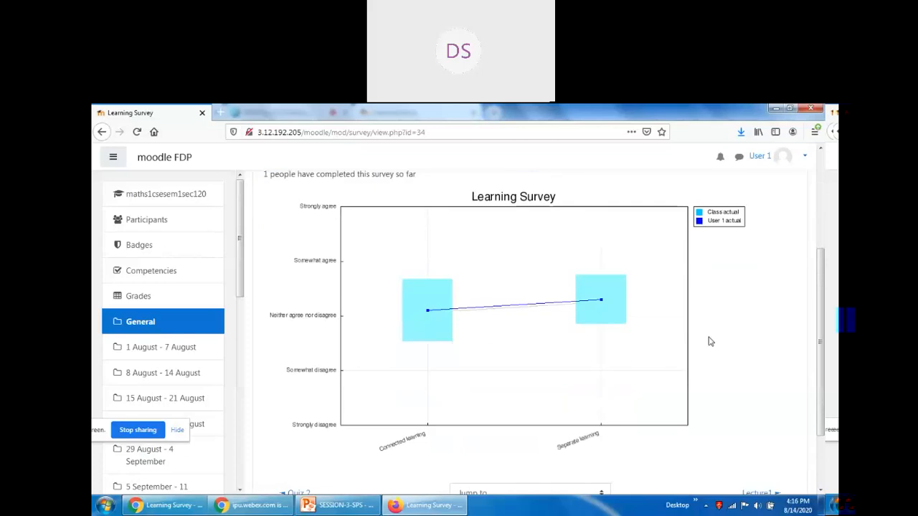
scroll(699, 325, "up", 3)
Log the first student out and begin entering a username on the site login form.
left_click(803, 156)
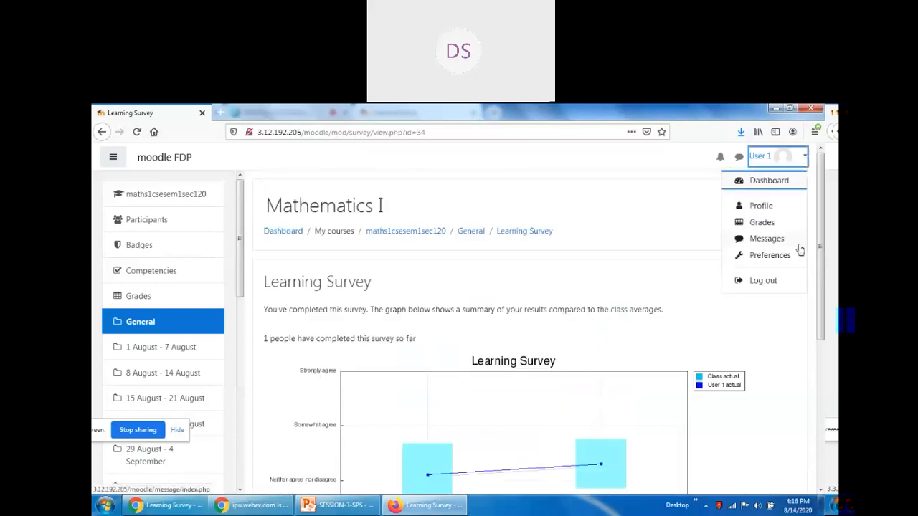
left_click(770, 284)
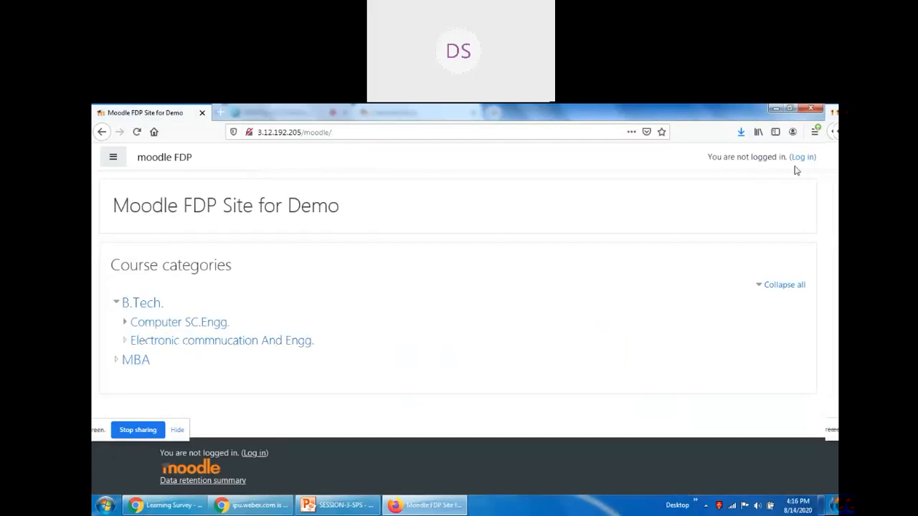
left_click(802, 157)
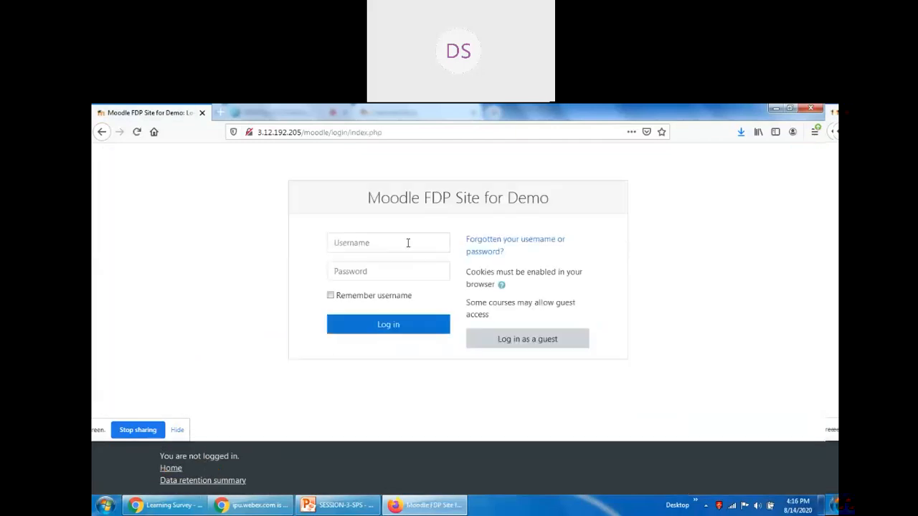
left_click(408, 244)
type("user2")
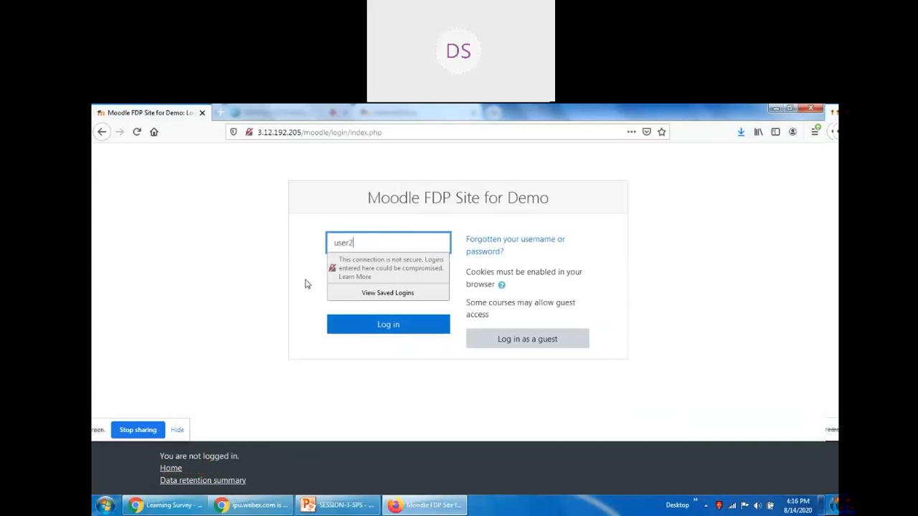
Sign in with the second student's password, declining to save the login in the browser.
left_click(339, 270)
type("•")
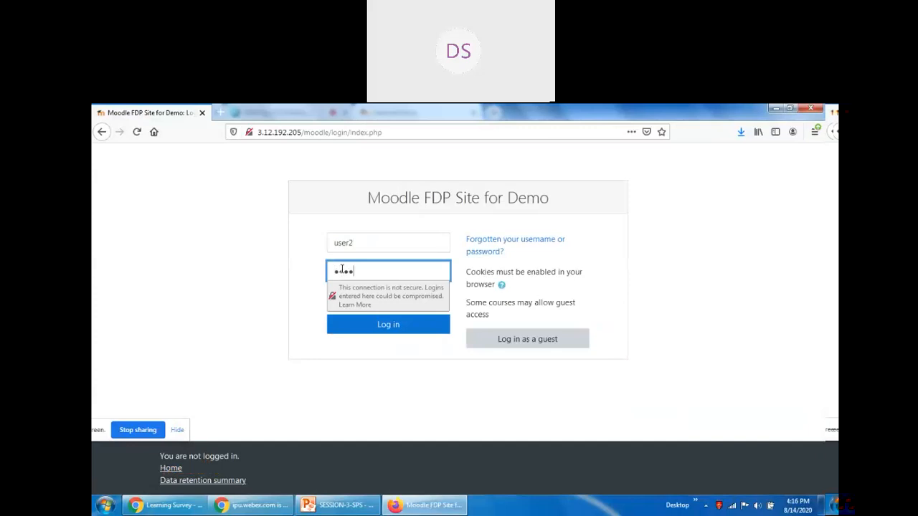
type("•••••••")
key("Return")
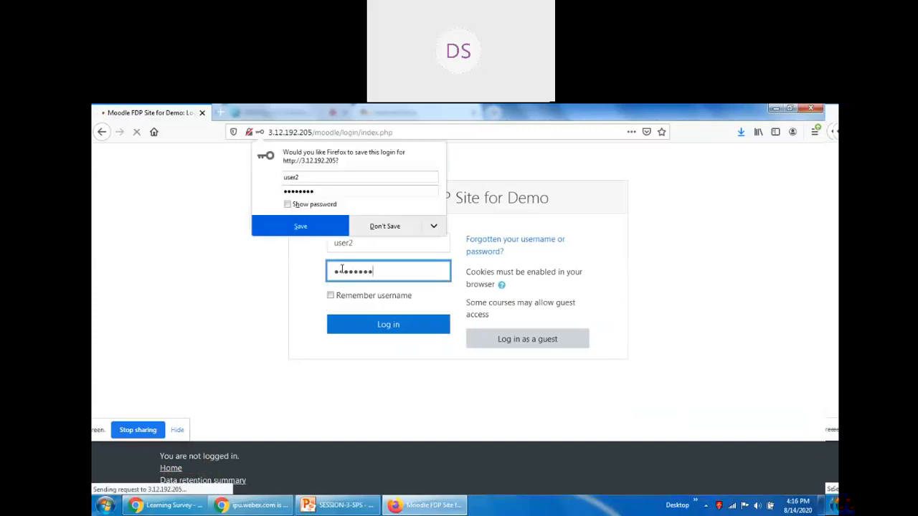
left_click(384, 226)
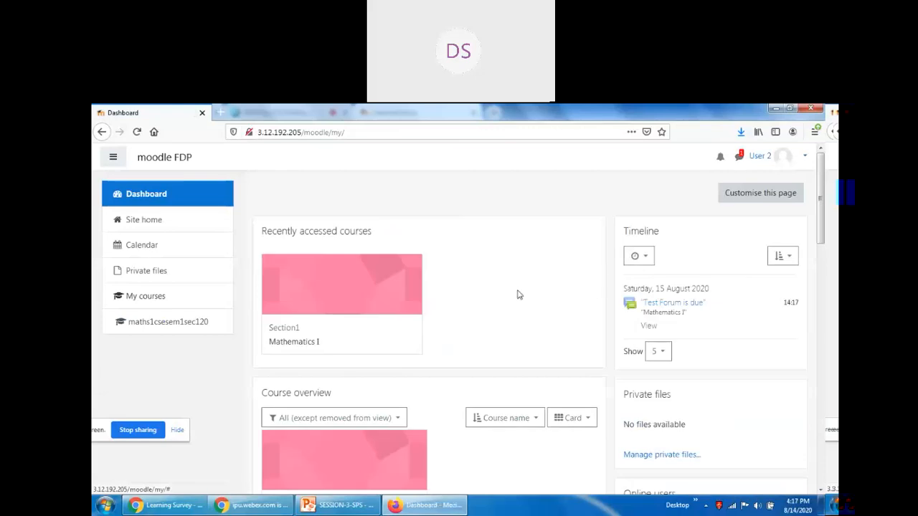
Open the Mathematics I course and its Learning Survey activity.
left_click(302, 344)
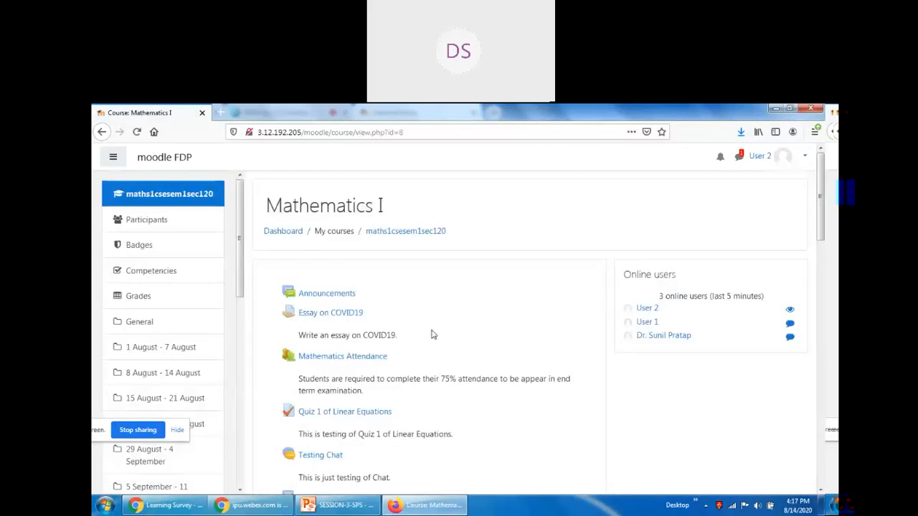
scroll(352, 301, "down", 5)
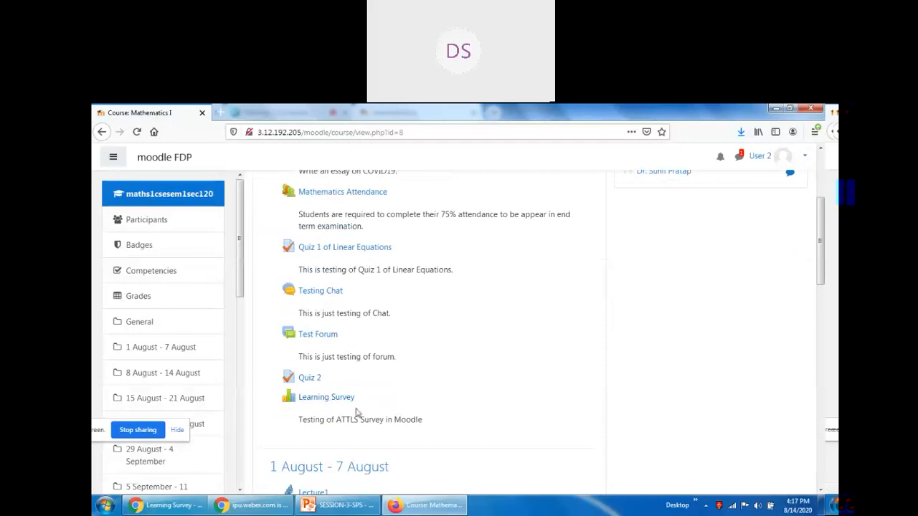
left_click(326, 401)
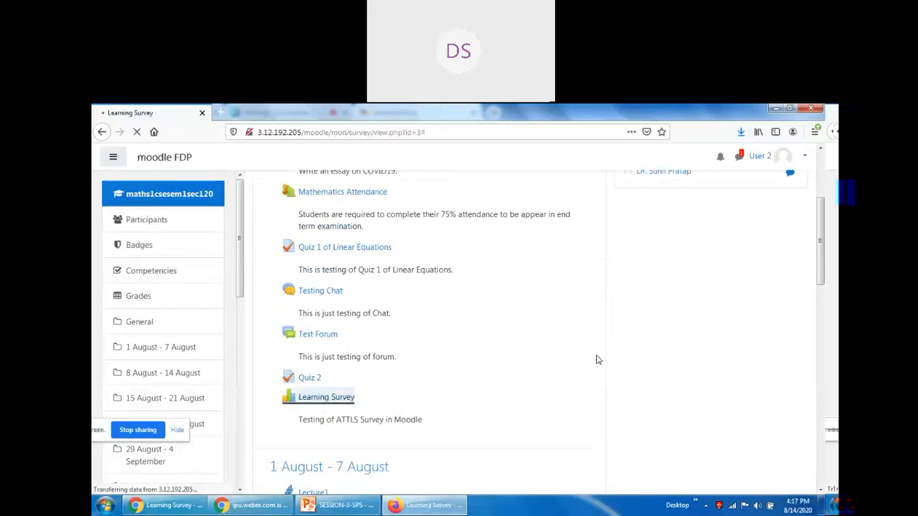
Try submitting the unanswered survey and dismiss the unanswered-questions error.
scroll(598, 360, "down", 10)
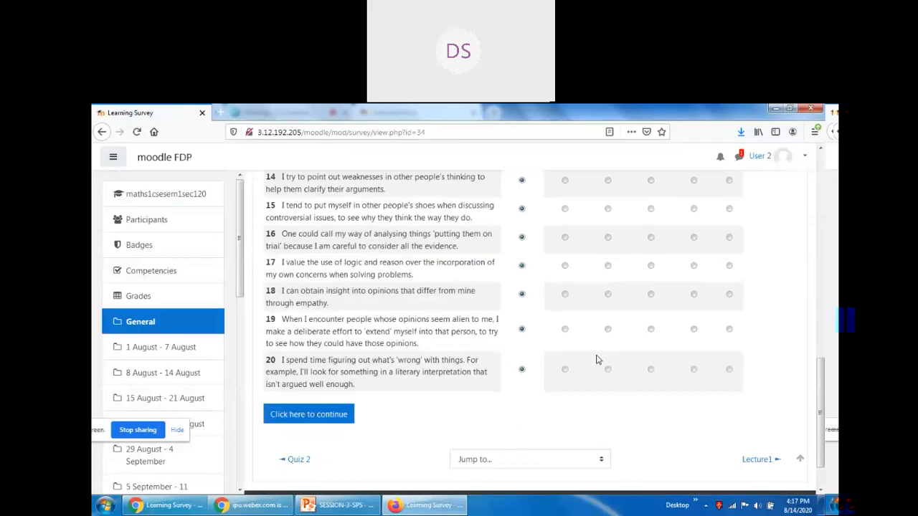
scroll(588, 366, "up", 10)
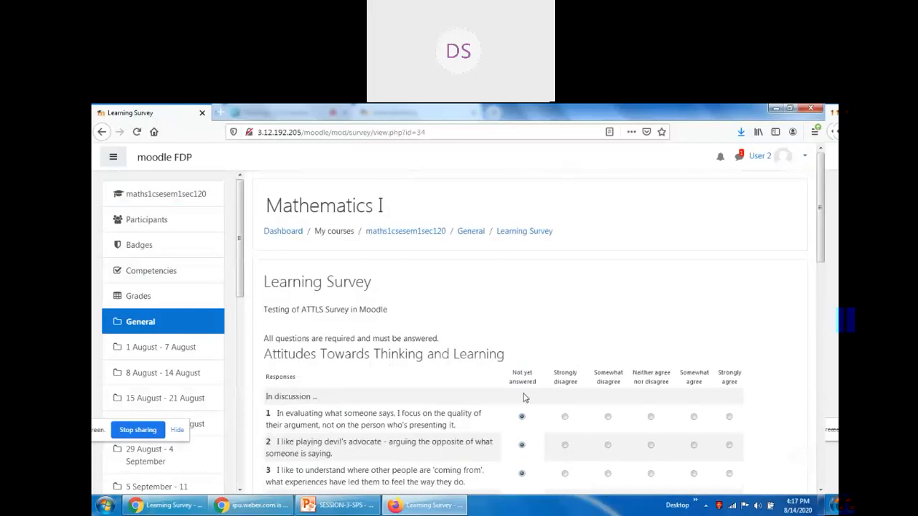
scroll(535, 410, "down", 10)
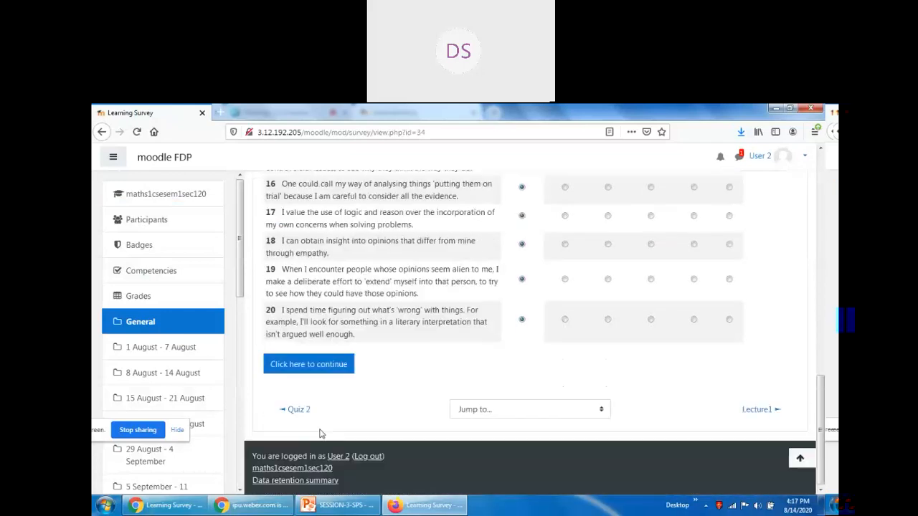
left_click(308, 363)
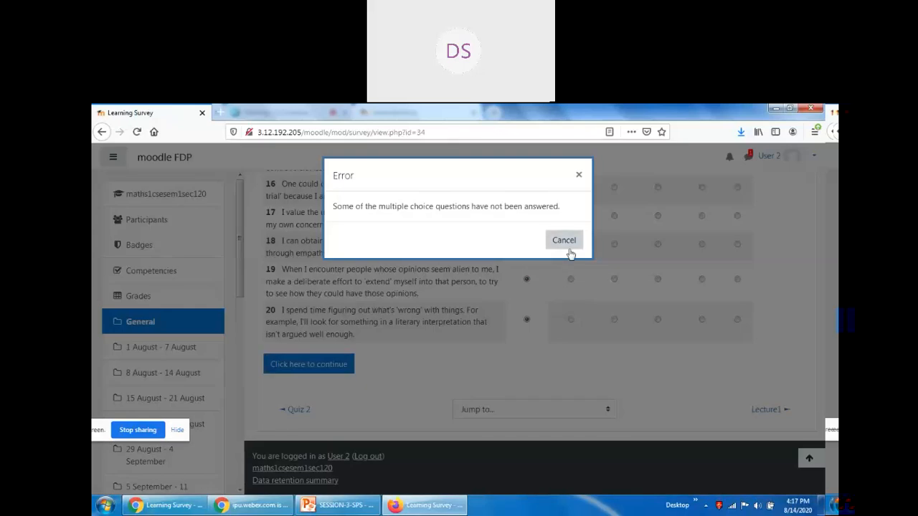
left_click(568, 244)
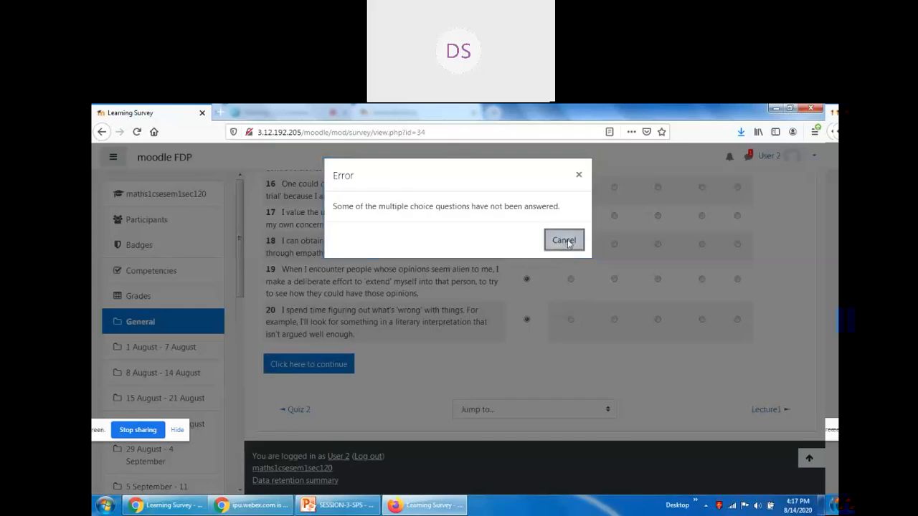
scroll(580, 263, "up", 10)
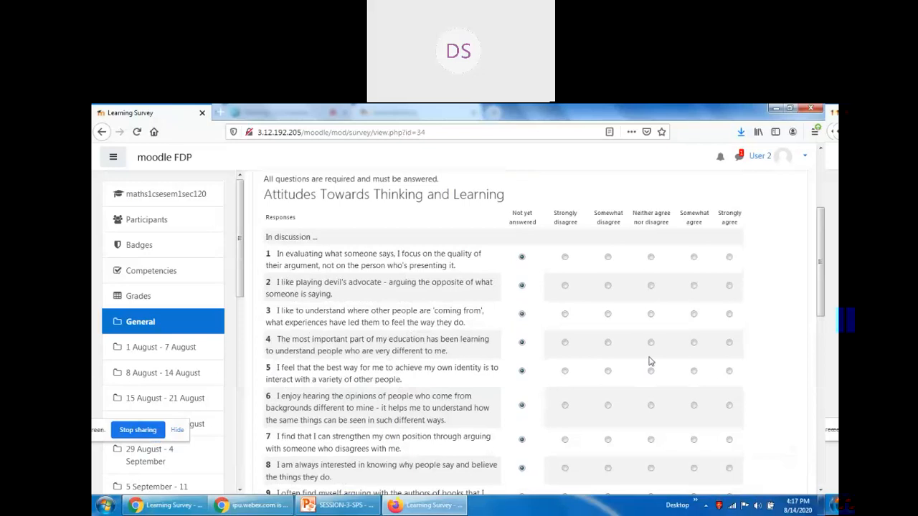
Answer questions 1–10: Somewhat agree for 1, 3, 5, 8, 9; Neither for 2, 6, 10; Strongly agree 4; Somewhat disagree 7.
left_click(693, 256)
left_click(650, 285)
left_click(693, 315)
left_click(650, 343)
left_click(729, 343)
left_click(729, 371)
left_click(694, 370)
left_click(650, 405)
scroll(563, 359, "down", 1)
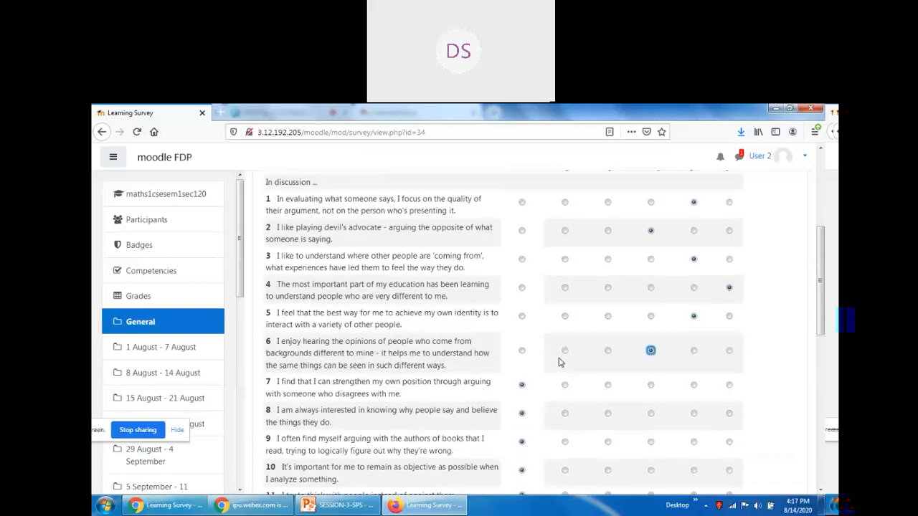
scroll(560, 362, "down", 1)
scroll(560, 362, "down", 2)
left_click(608, 276)
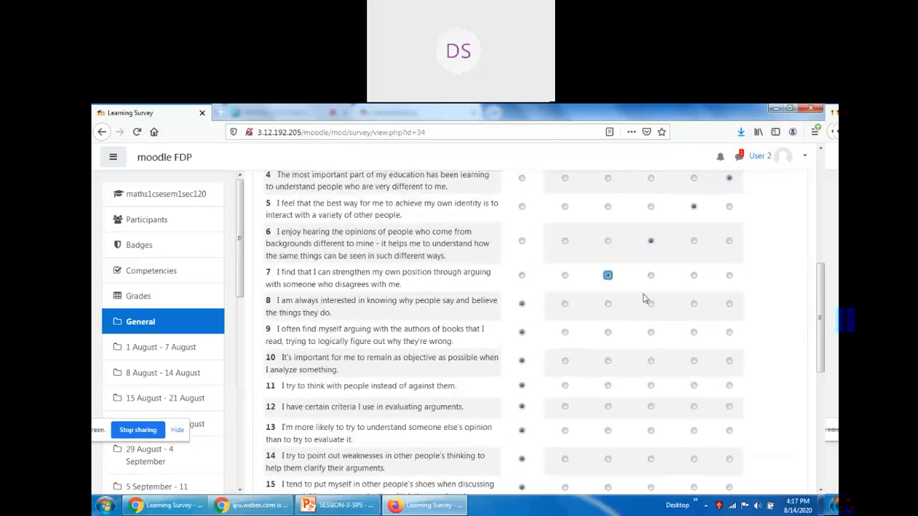
left_click(694, 304)
left_click(693, 332)
left_click(650, 360)
Answer questions 11–20 Somewhat agree, except Neither for 12, 17, 18, and submit the survey.
scroll(484, 361, "down", 3)
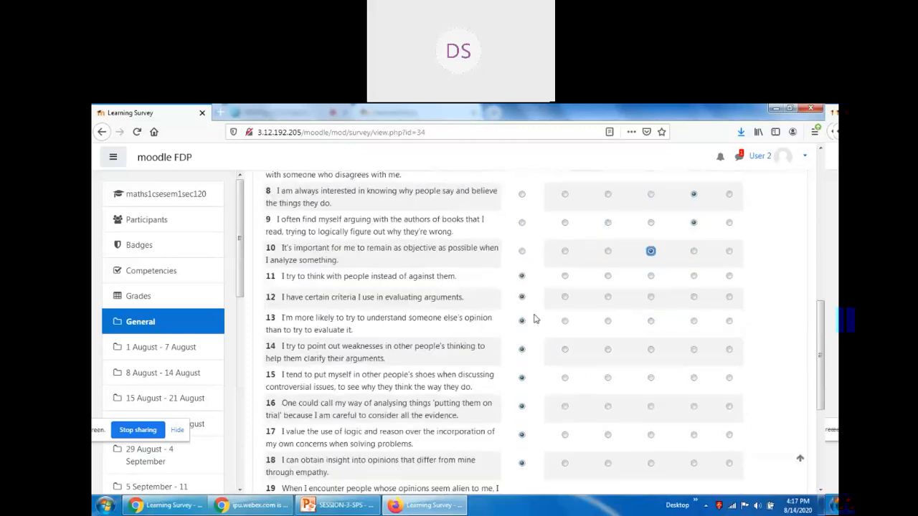
left_click(693, 275)
left_click(650, 297)
left_click(693, 321)
left_click(694, 350)
scroll(696, 352, "down", 3)
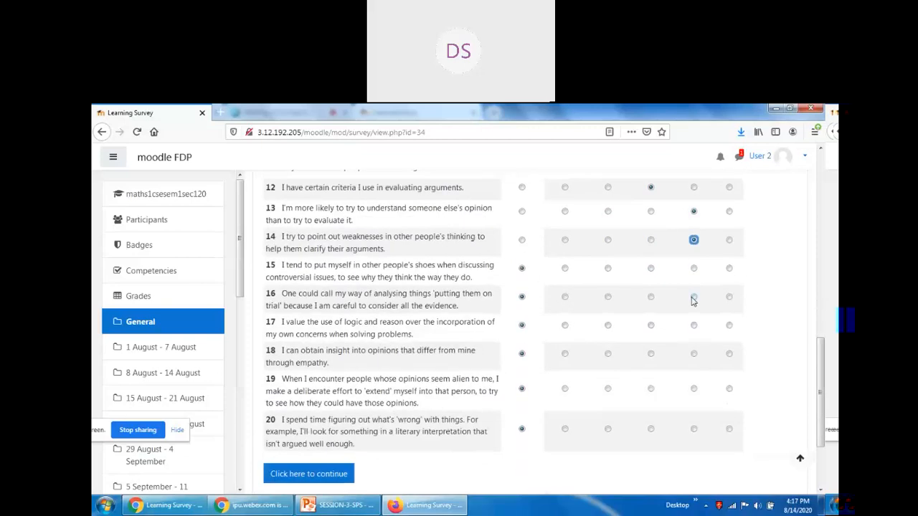
left_click(693, 268)
left_click(694, 296)
left_click(693, 324)
left_click(650, 325)
left_click(650, 354)
left_click(693, 389)
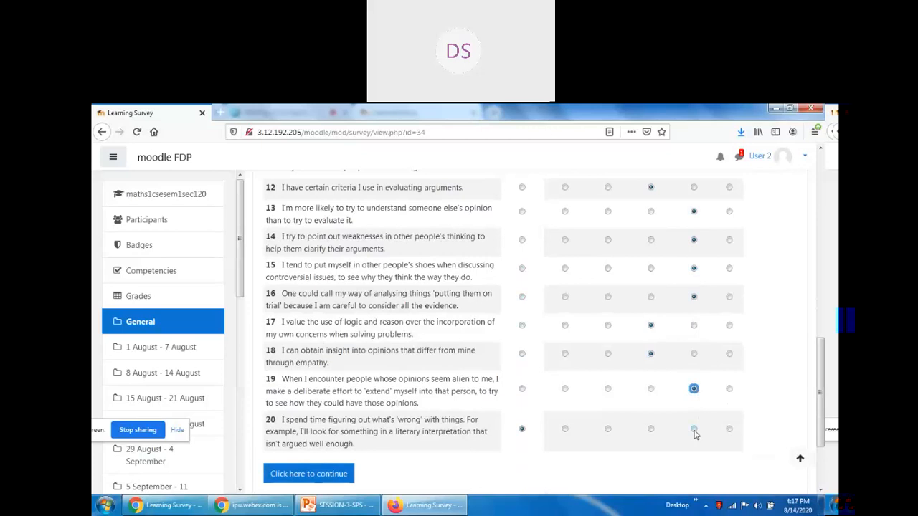
left_click(693, 430)
scroll(368, 350, "down", 3)
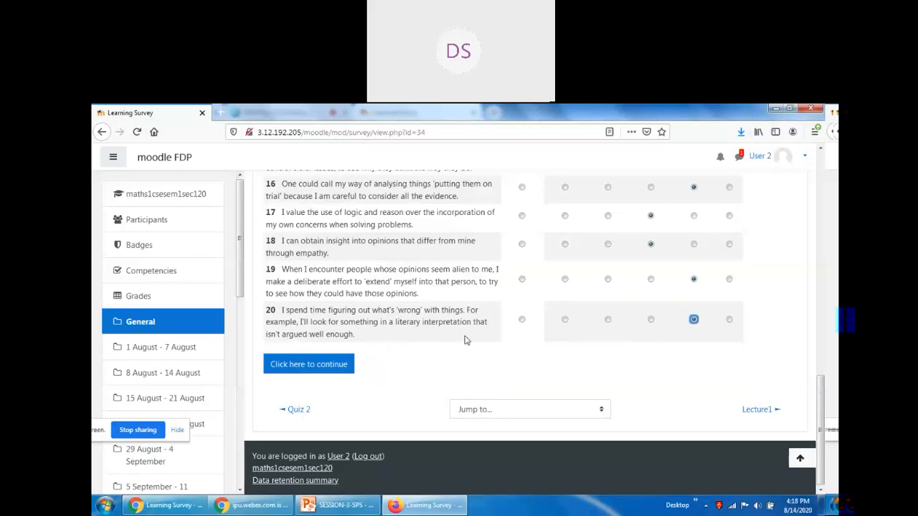
left_click(317, 365)
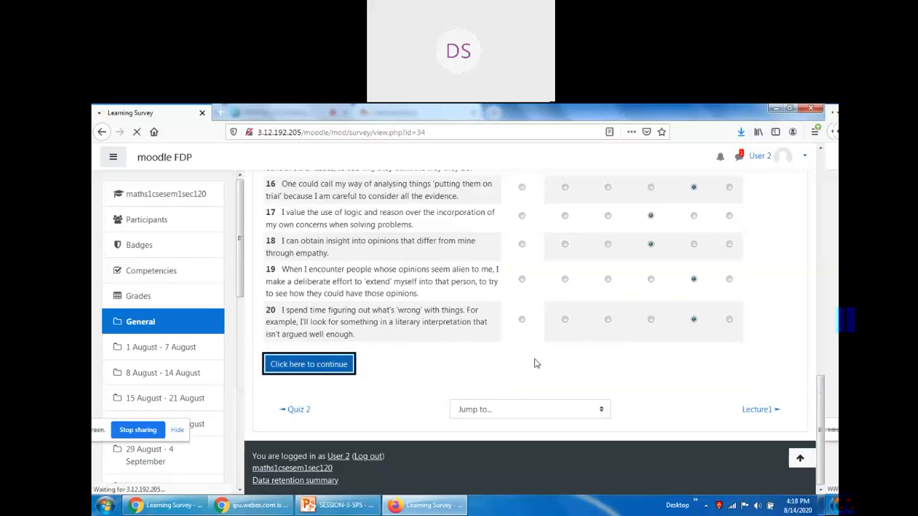
Return to Mathematics I, reopen the Learning Survey and review the chart showing 2 people completed.
left_click(538, 335)
scroll(374, 357, "down", 3)
left_click(330, 345)
scroll(719, 387, "down", 2)
scroll(717, 385, "up", 2)
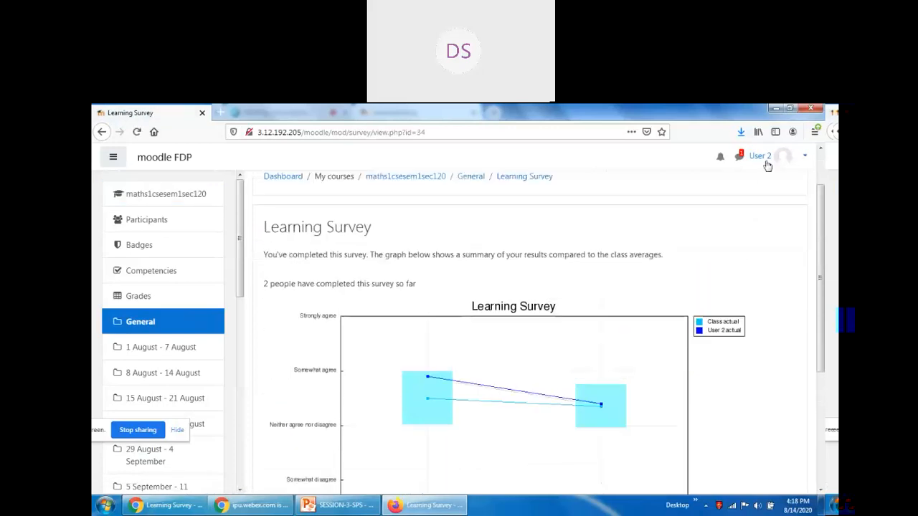
scroll(734, 408, "down", 3)
scroll(734, 408, "up", 4)
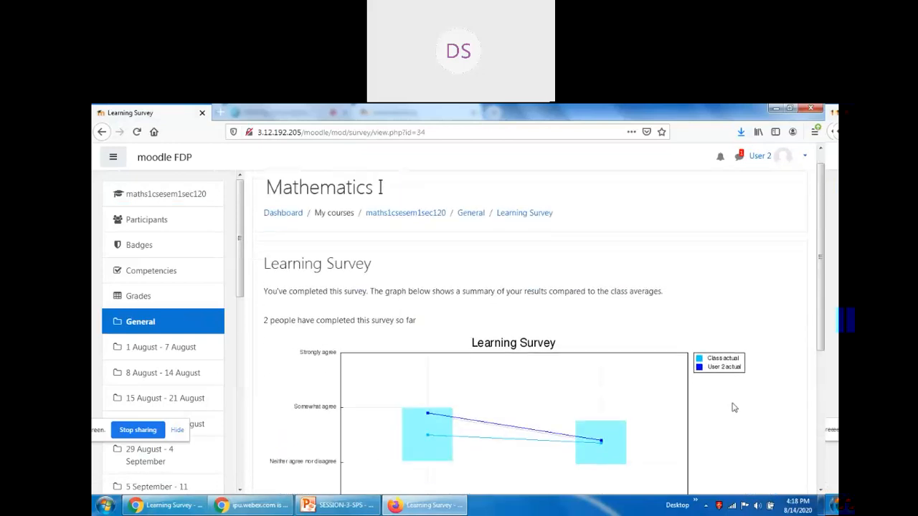
scroll(735, 408, "down", 3)
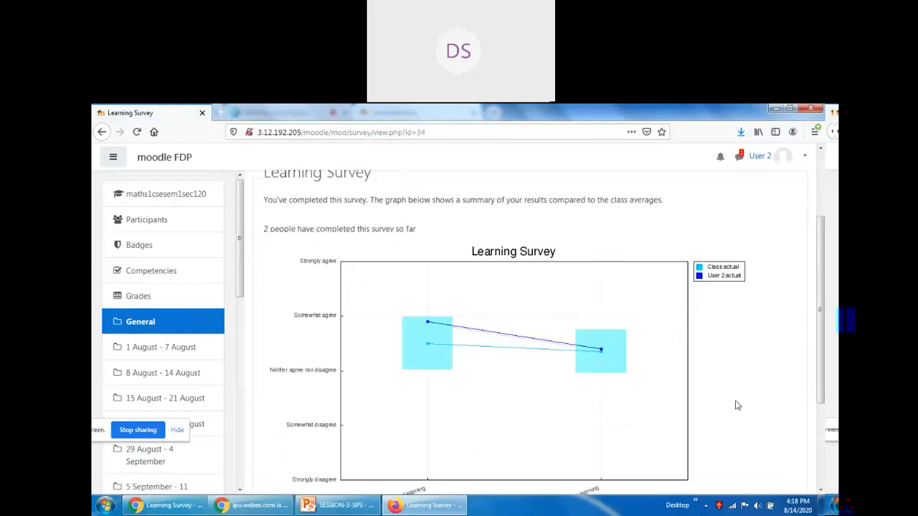
scroll(695, 363, "down", 3)
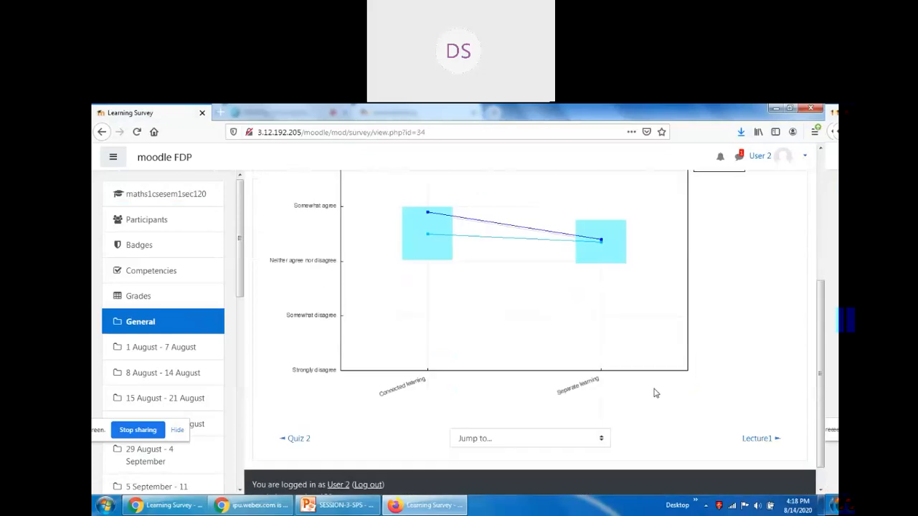
scroll(635, 385, "up", 5)
scroll(598, 323, "up", 2)
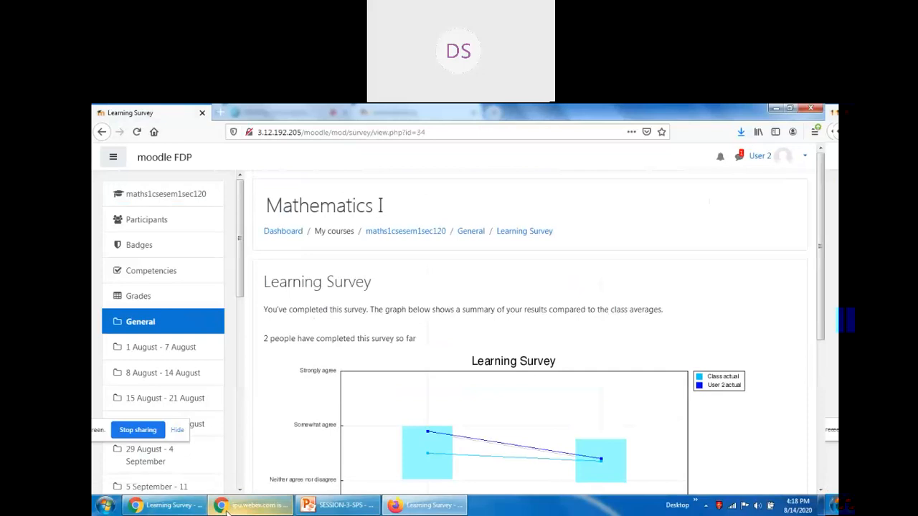
Switch to the teacher's browser, go to Mathematics I and open the Learning Survey.
left_click(255, 506)
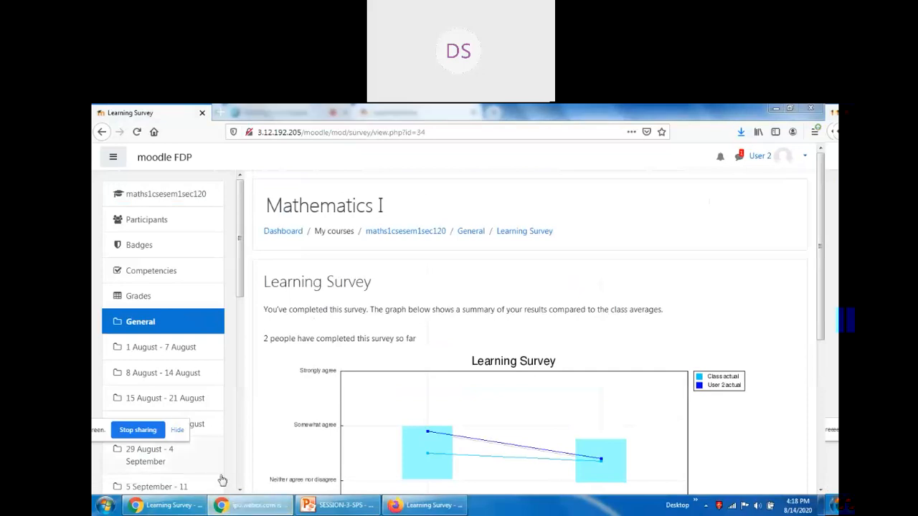
left_click(161, 507)
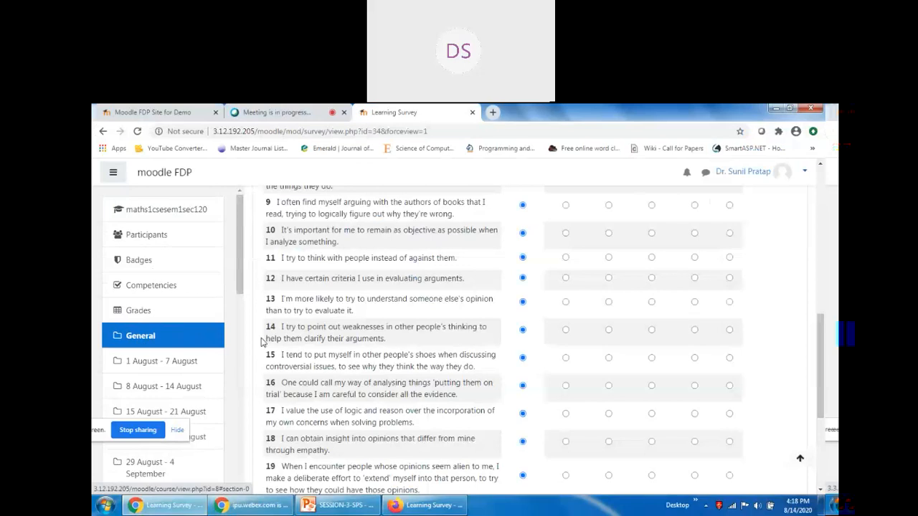
scroll(262, 342, "up", 5)
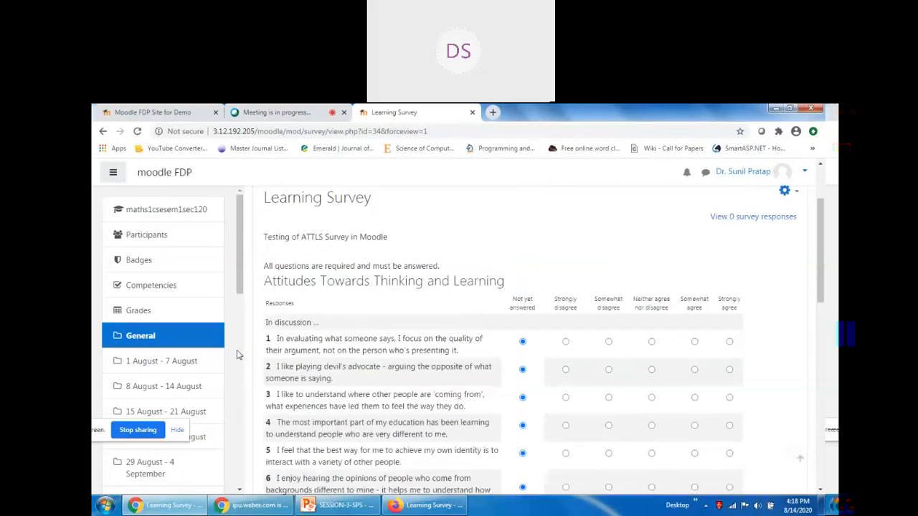
left_click(169, 210)
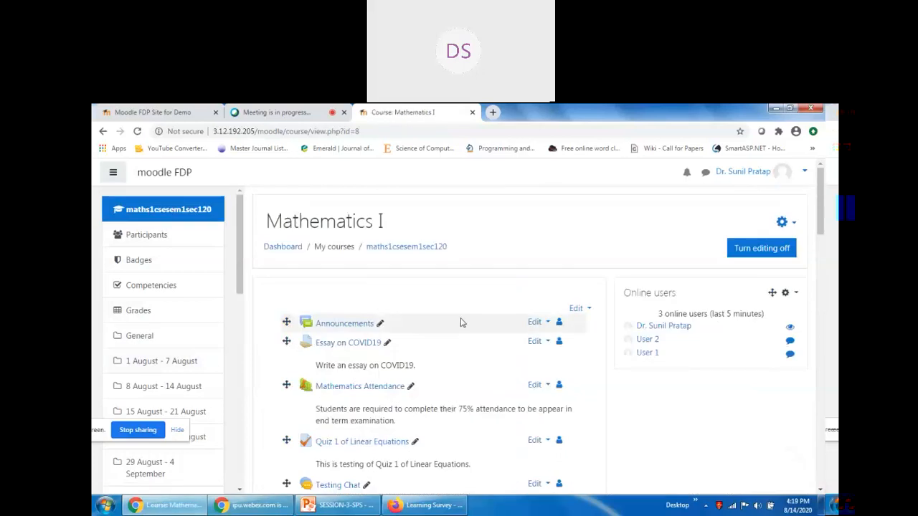
scroll(463, 324, "down", 2)
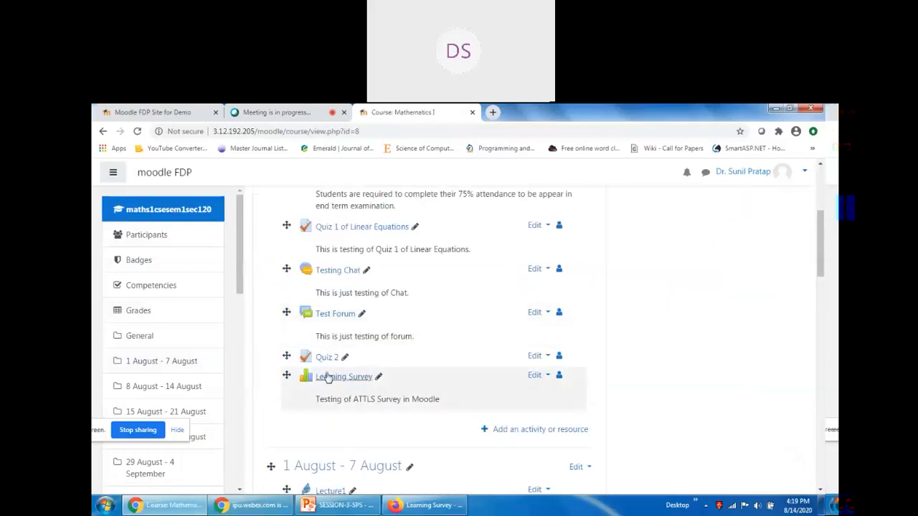
scroll(328, 380, "down", 1)
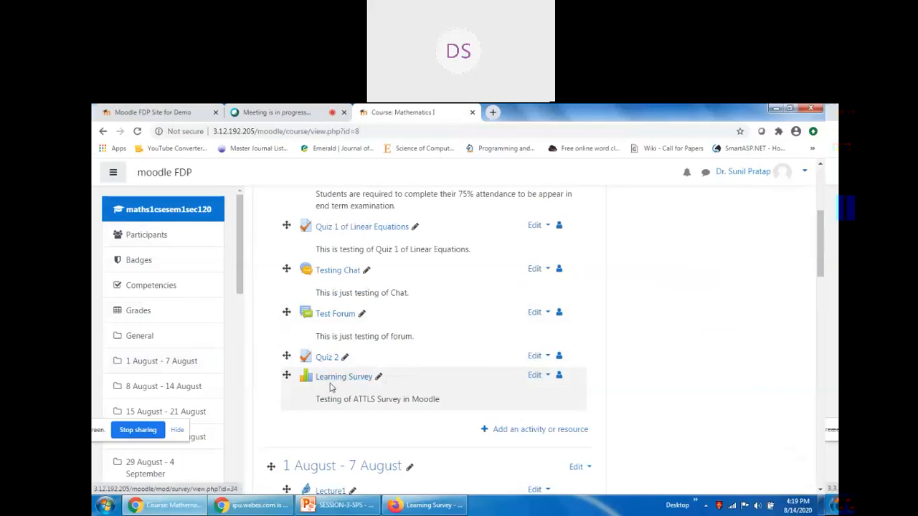
left_click(341, 378)
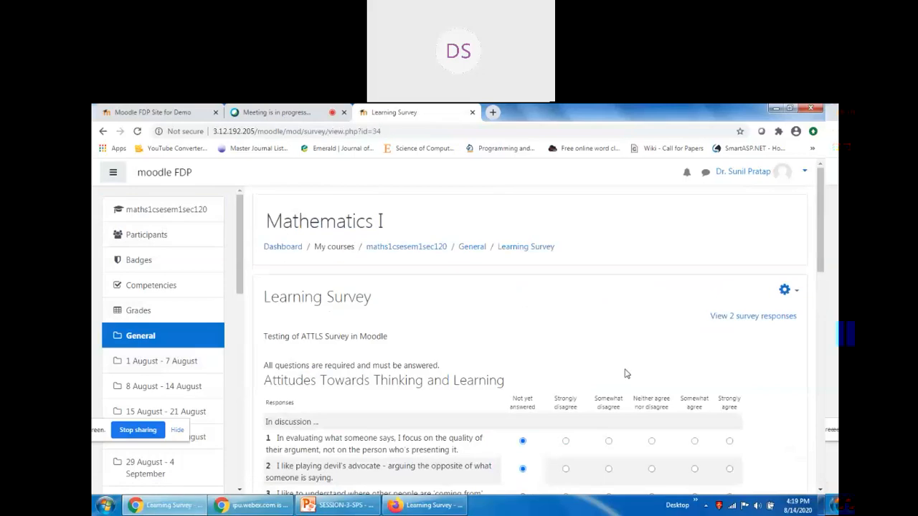
scroll(625, 373, "down", 4)
scroll(624, 381, "up", 15)
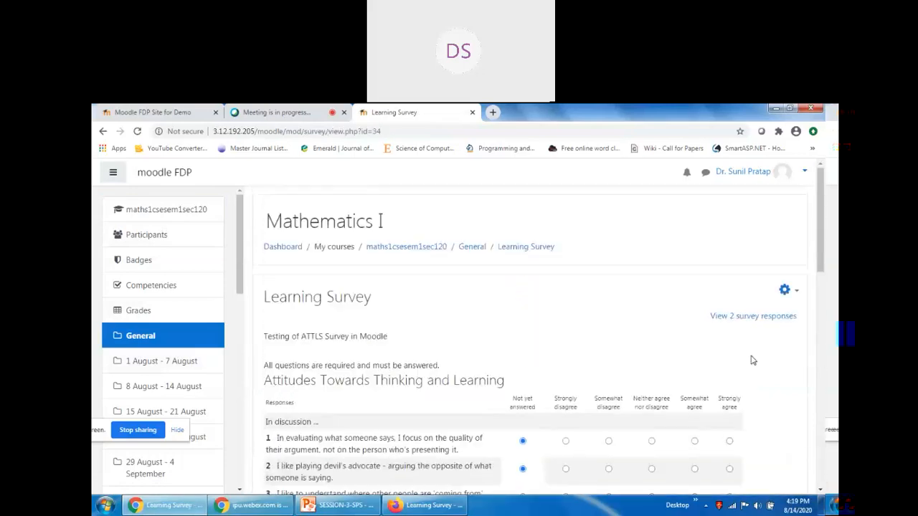
Turn course editing off and reopen the Learning Survey, now showing 2 survey responses.
left_click(170, 208)
left_click(756, 255)
scroll(681, 443, "down", 4)
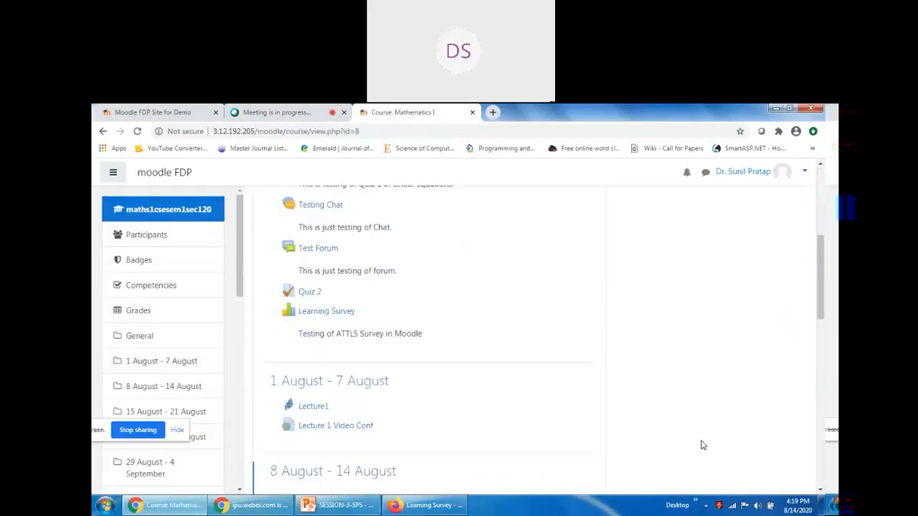
left_click(313, 313)
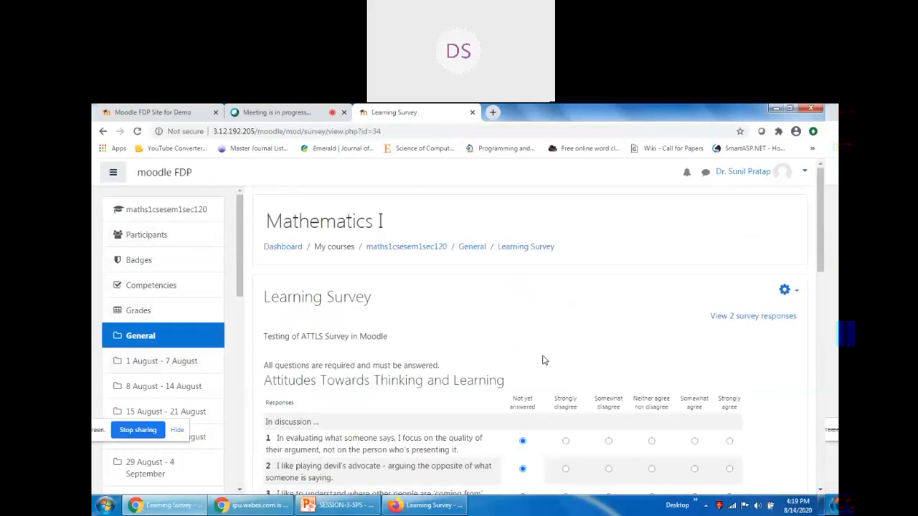
scroll(545, 359, "down", 5)
scroll(545, 359, "up", 5)
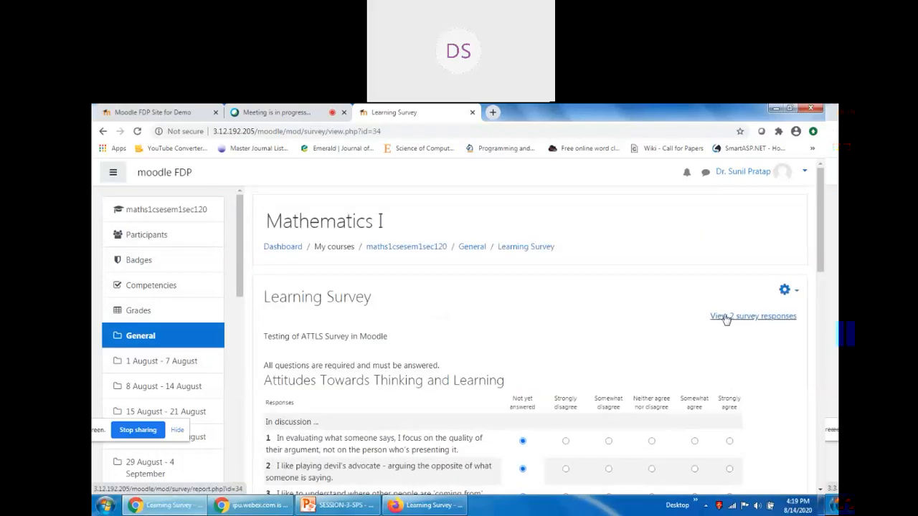
Open the 2 survey responses and review the Summary chart.
left_click(720, 317)
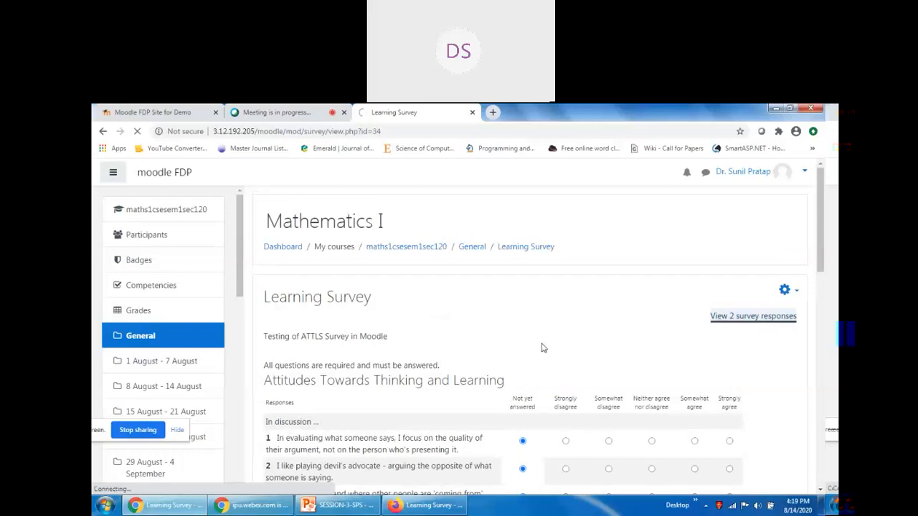
scroll(678, 354, "down", 4)
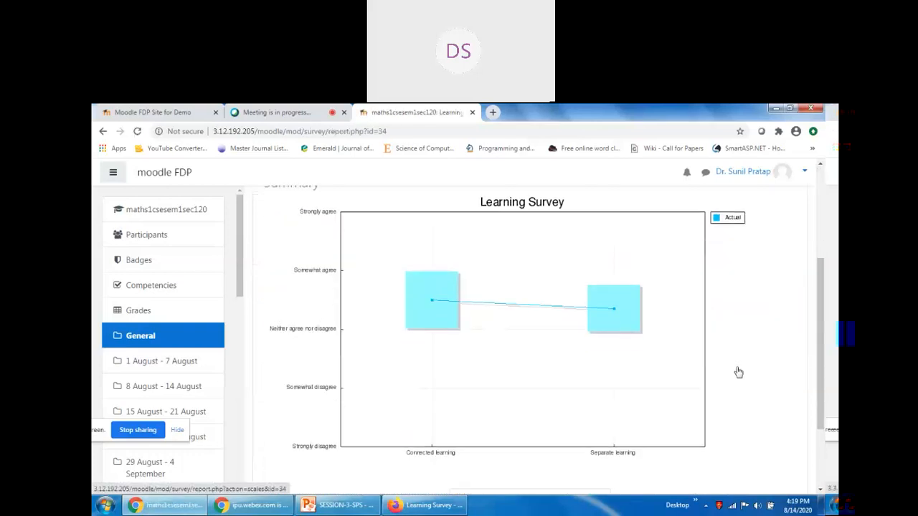
scroll(738, 372, "up", 3)
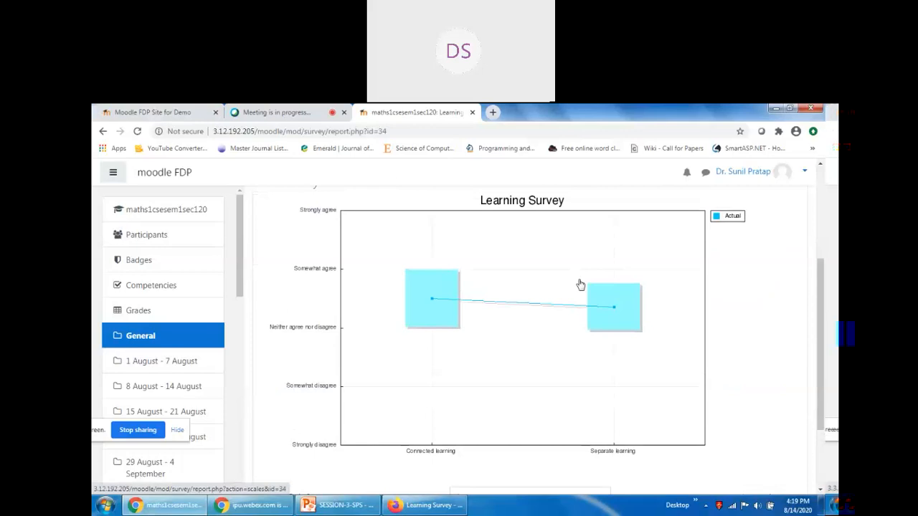
scroll(581, 286, "up", 3)
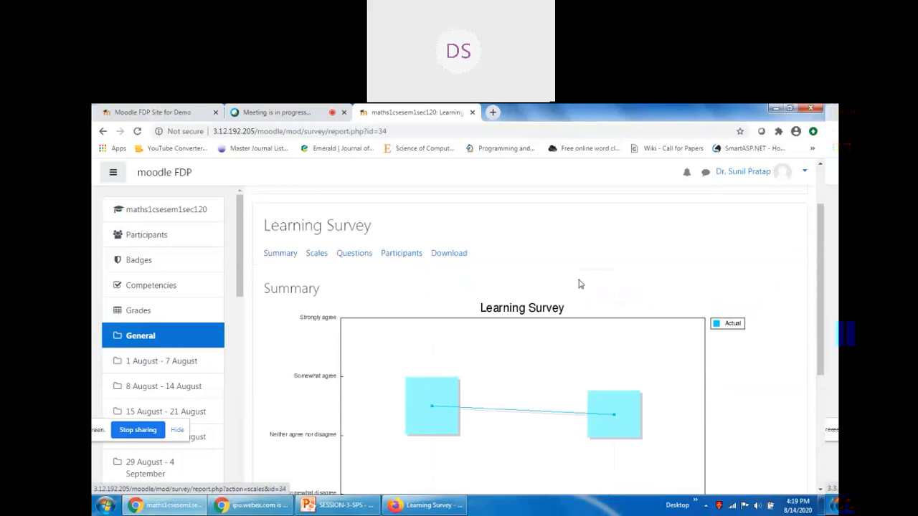
scroll(581, 285, "down", 3)
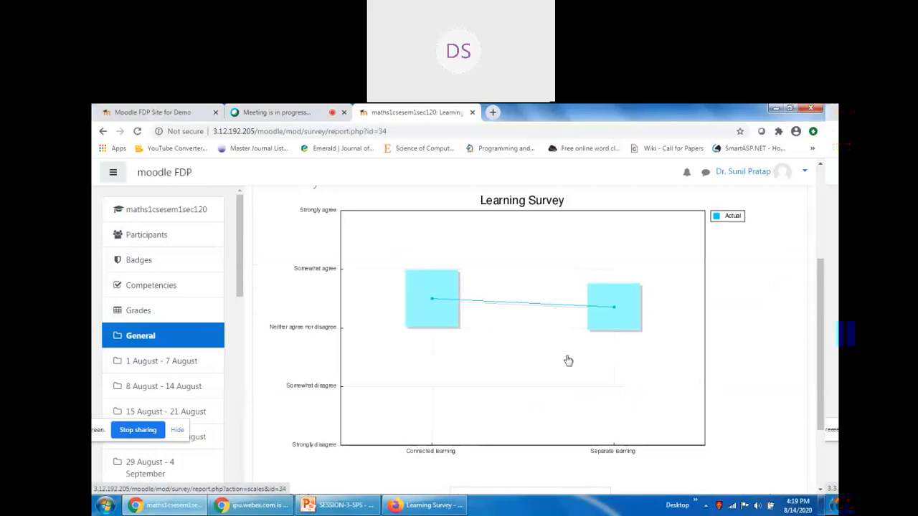
scroll(568, 360, "up", 3)
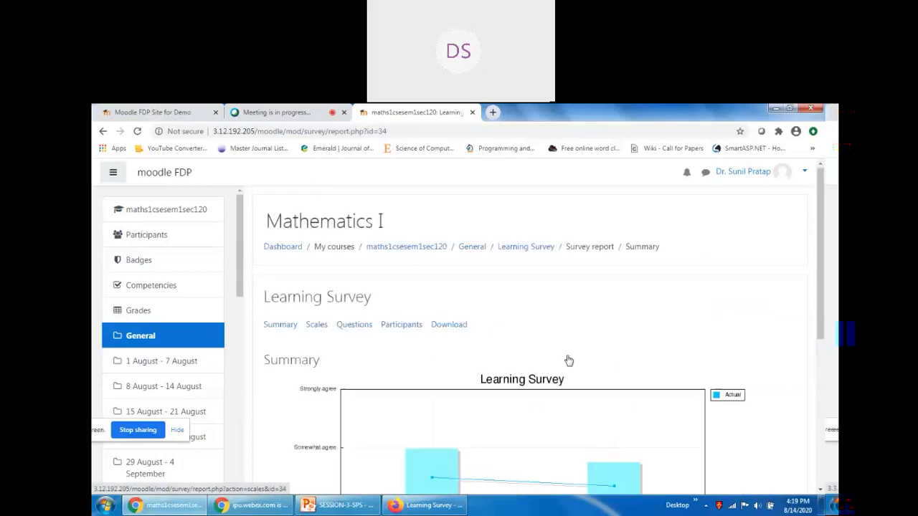
left_click(280, 326)
Go through the Questions report's per-question bar charts of both students' answers.
left_click(313, 326)
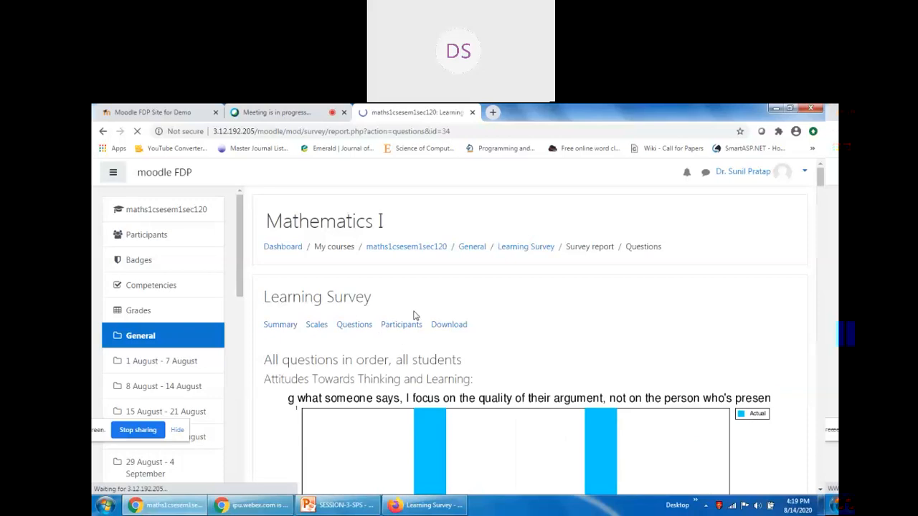
scroll(401, 358, "down", 3)
scroll(405, 360, "up", 2)
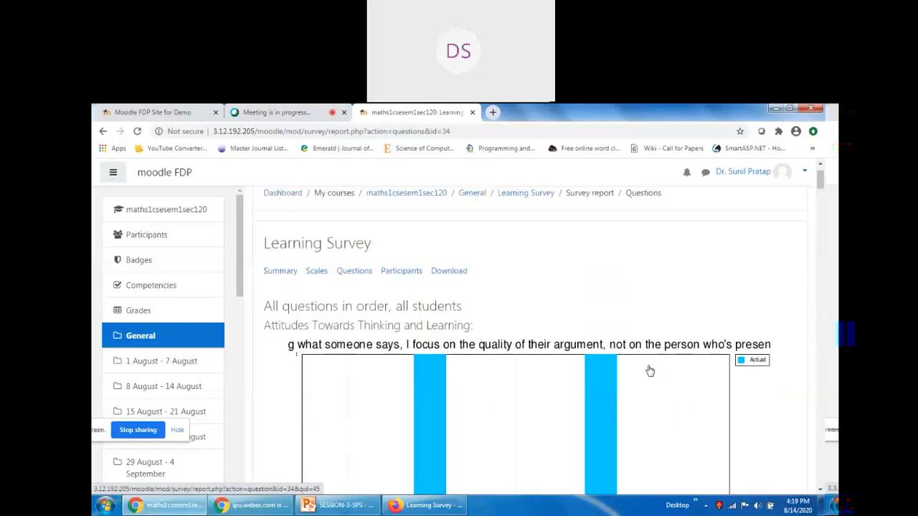
scroll(647, 371, "down", 5)
scroll(747, 369, "down", 2)
scroll(762, 370, "down", 2)
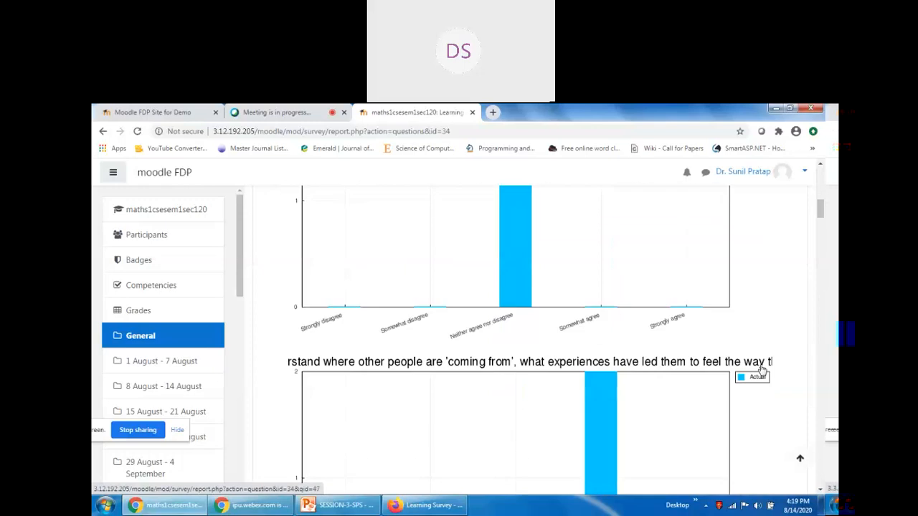
scroll(760, 369, "down", 2)
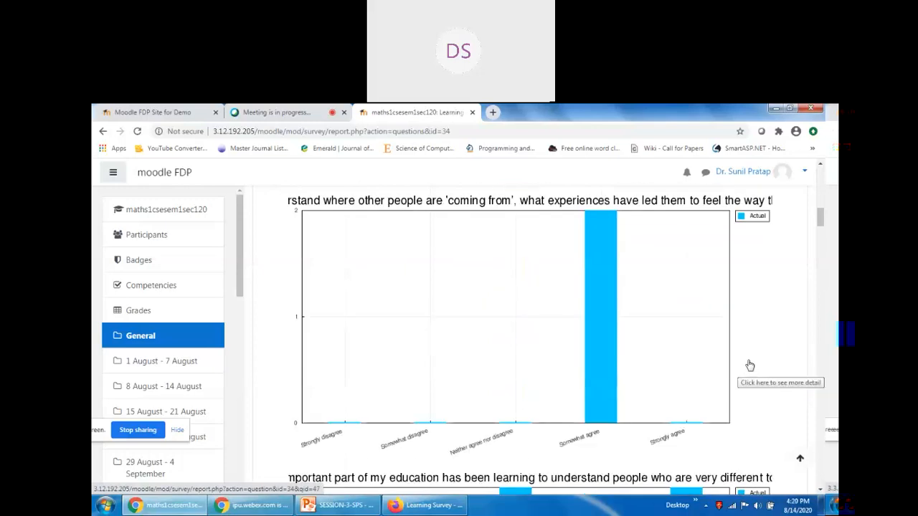
scroll(760, 359, "down", 2)
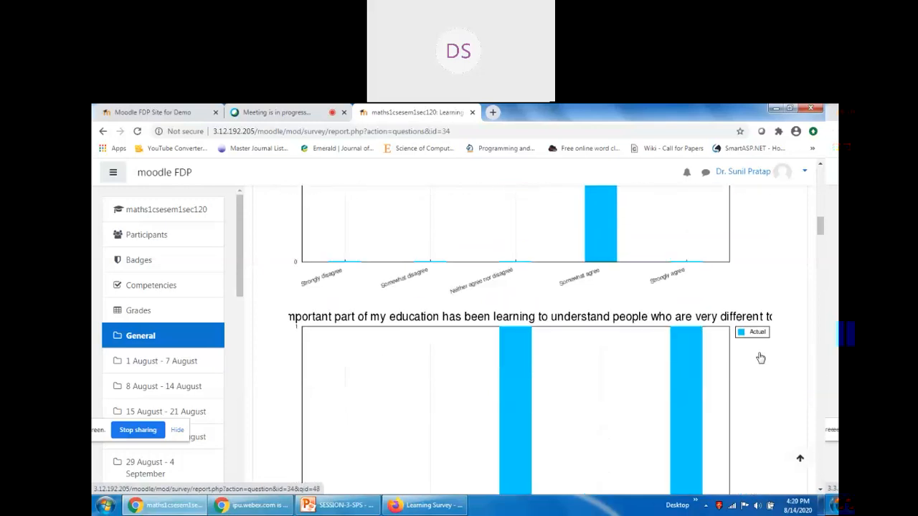
scroll(760, 357, "down", 10)
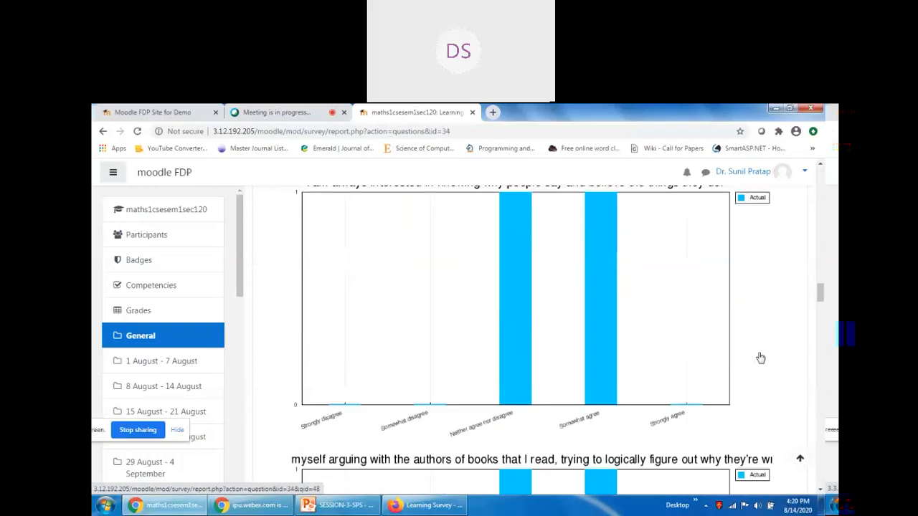
scroll(760, 358, "down", 15)
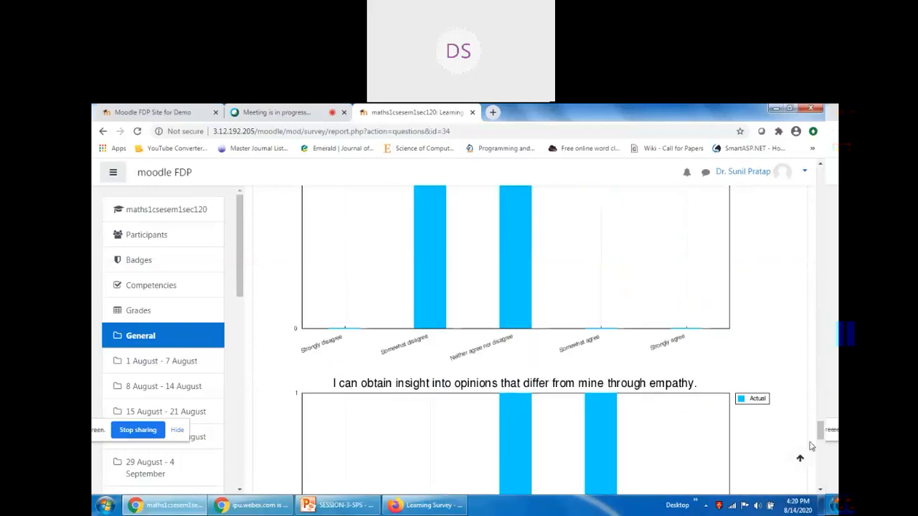
left_click_drag(815, 448, 809, 215)
scroll(495, 337, "up", 10)
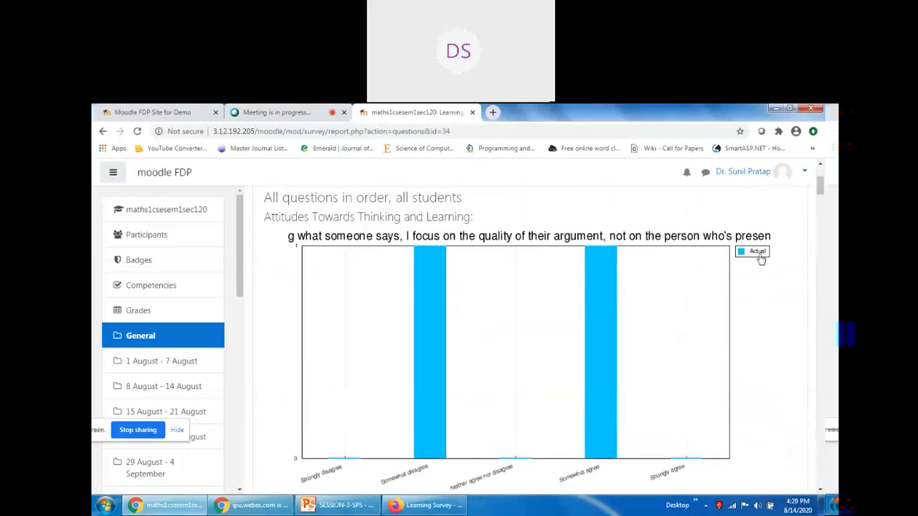
Review the survey results grouped by scale in the Scales report.
left_click(313, 326)
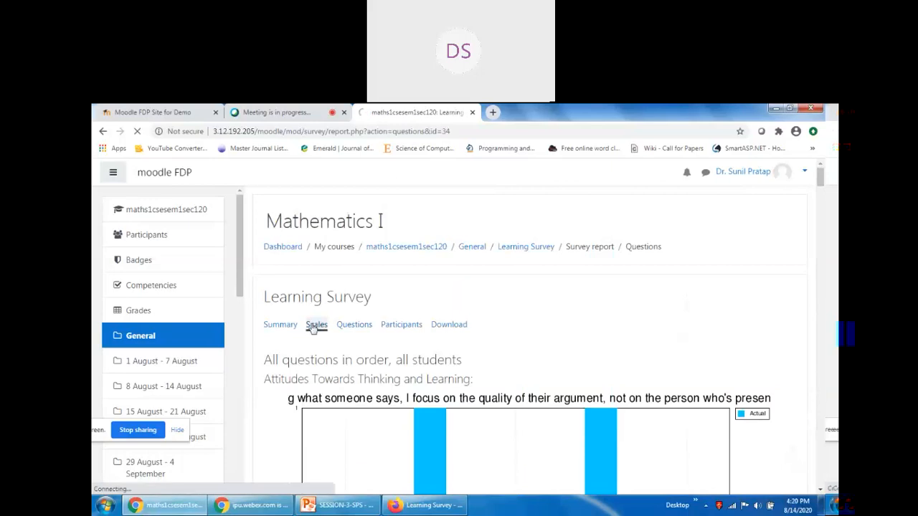
scroll(344, 352, "down", 4)
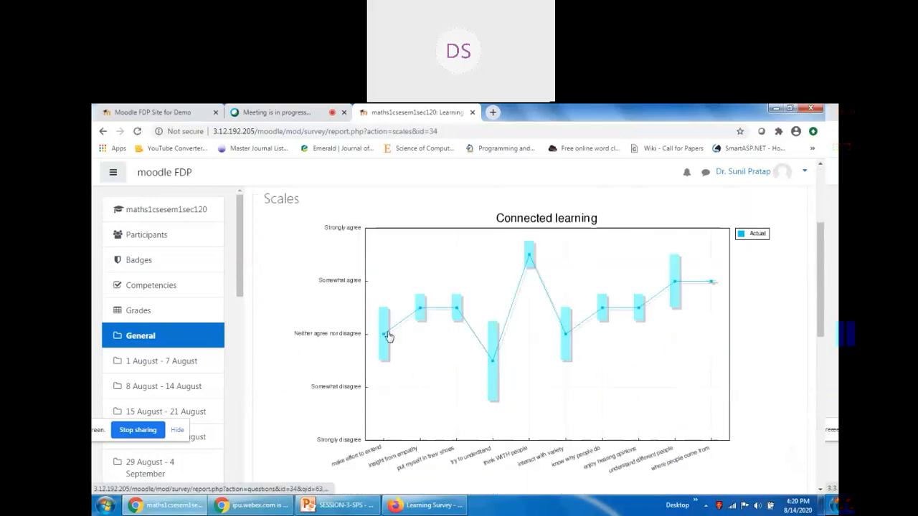
scroll(396, 345, "up", 5)
scroll(502, 346, "down", 8)
scroll(592, 346, "up", 4)
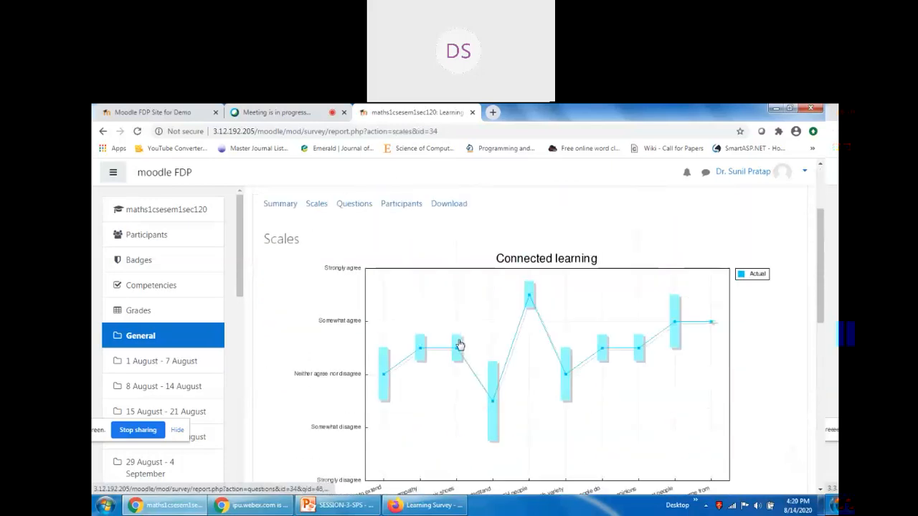
scroll(456, 347, "down", 10)
scroll(406, 351, "up", 12)
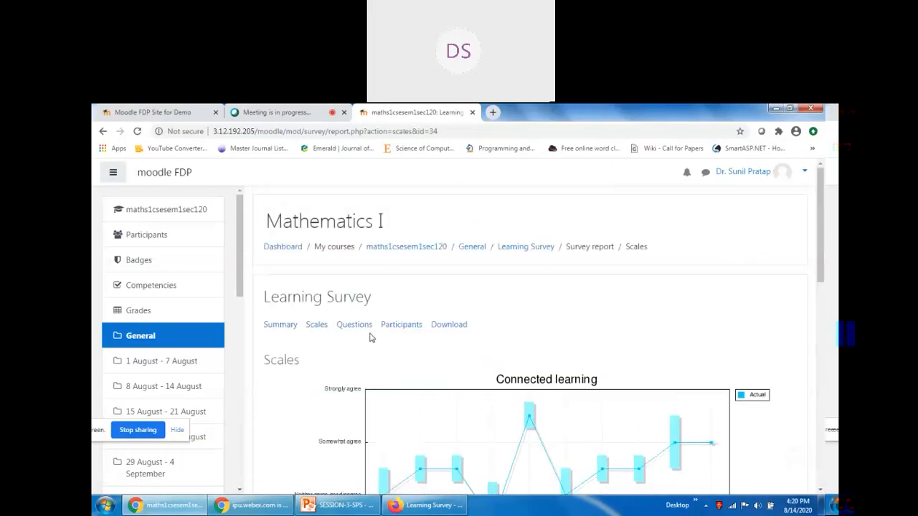
Cycle through Summary, Scales, Questions and Participants, then view the ODS, Excel and text download options.
left_click(280, 326)
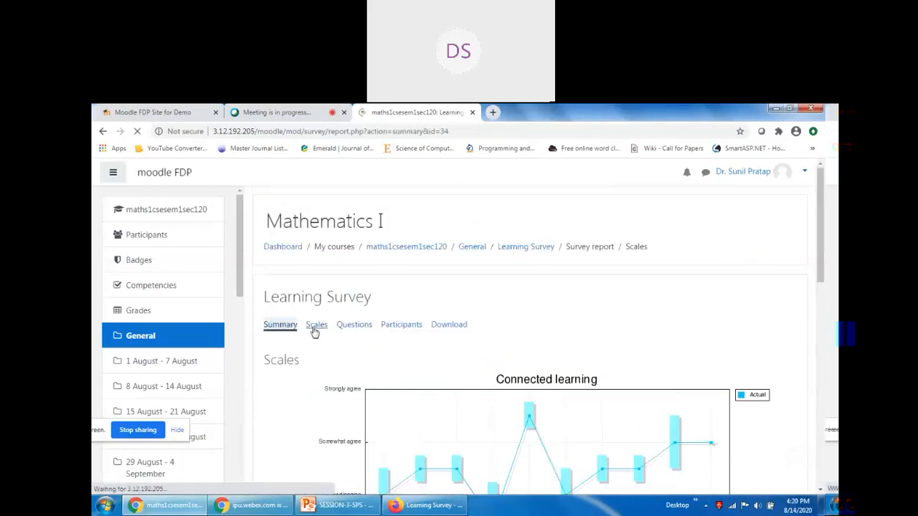
left_click(316, 327)
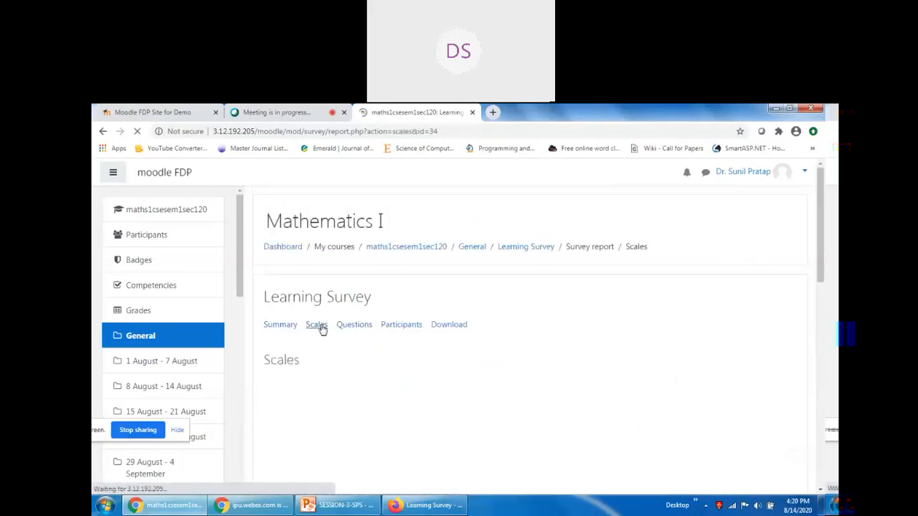
left_click(362, 327)
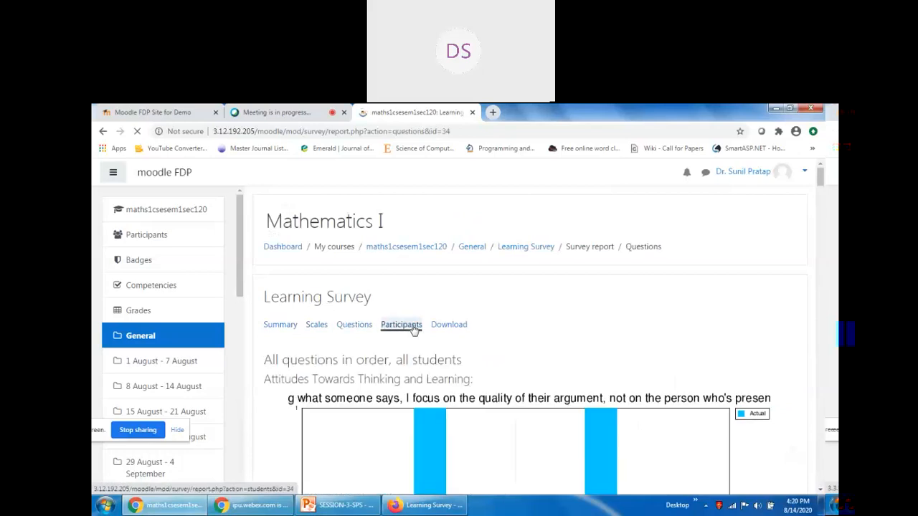
left_click(405, 324)
scroll(574, 336, "down", 3)
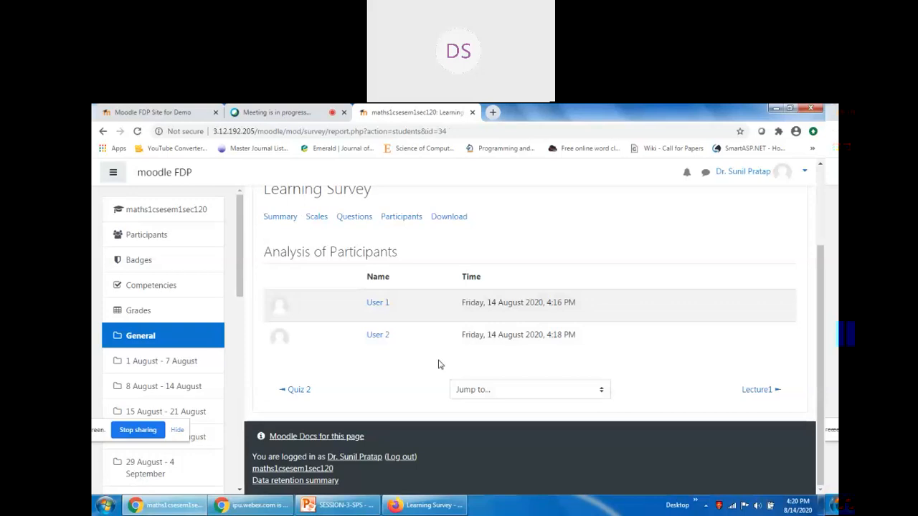
scroll(437, 364, "up", 3)
left_click(443, 325)
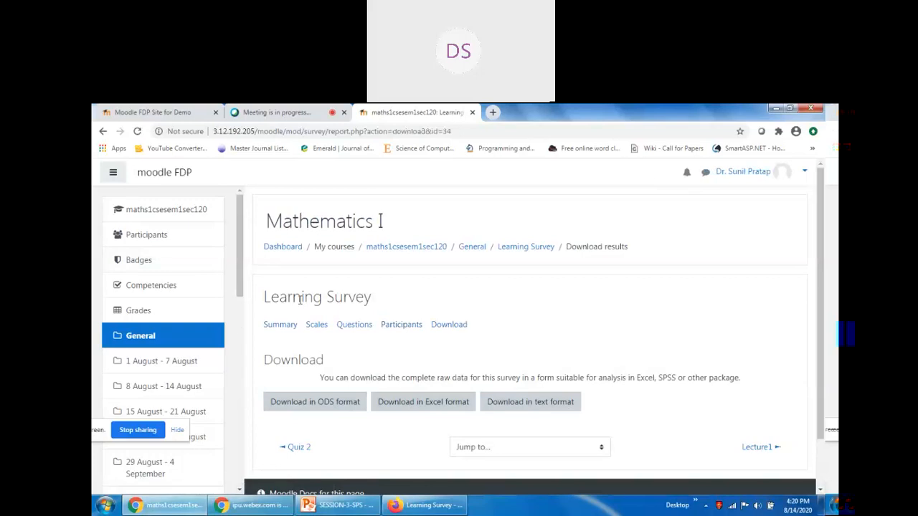
left_click(172, 212)
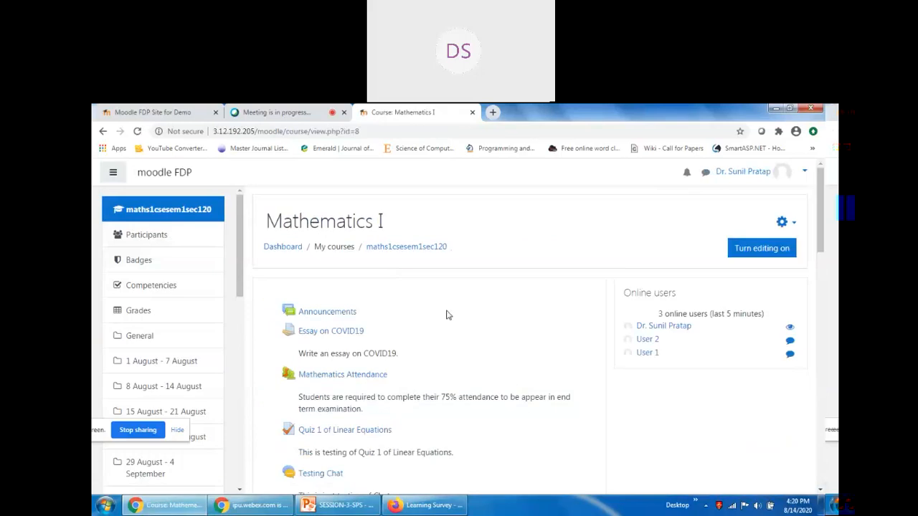
Turn editing on in Mathematics I and begin adding an activity to the General section.
scroll(396, 333, "down", 4)
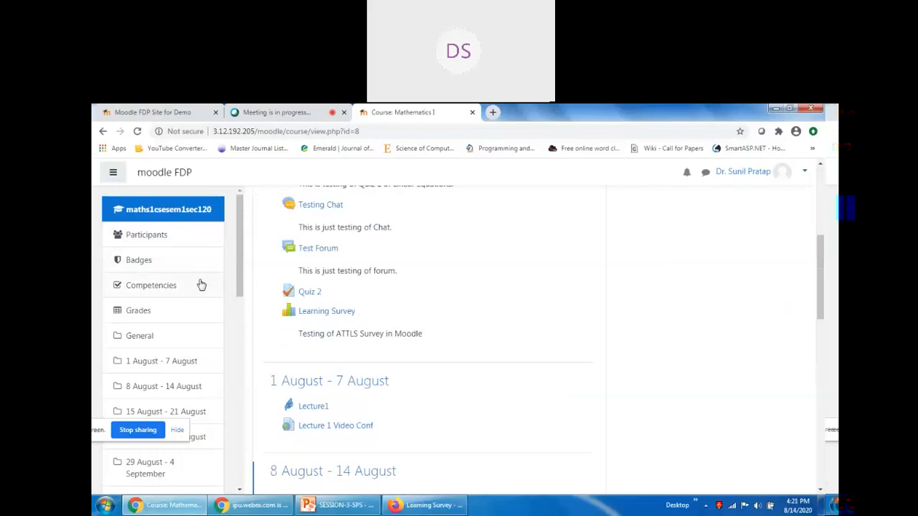
scroll(735, 332, "up", 3)
scroll(735, 333, "up", 1)
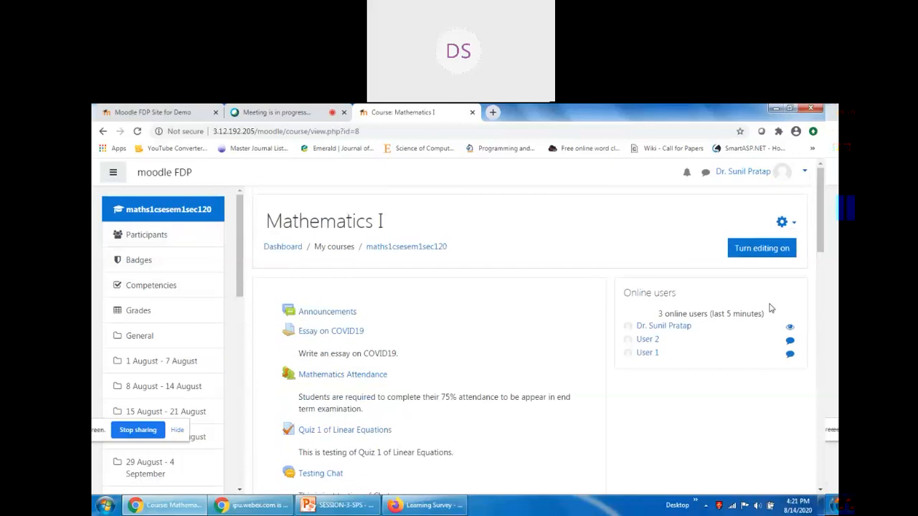
left_click(762, 249)
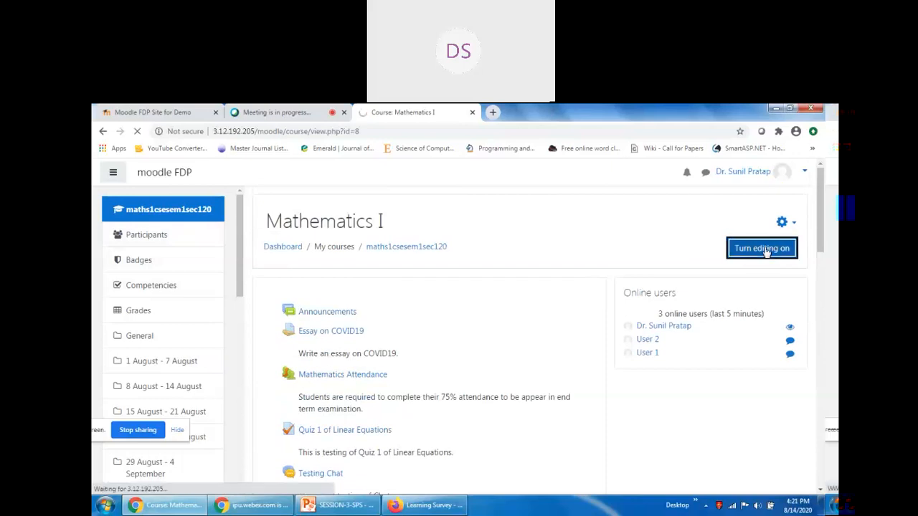
scroll(528, 322, "down", 2)
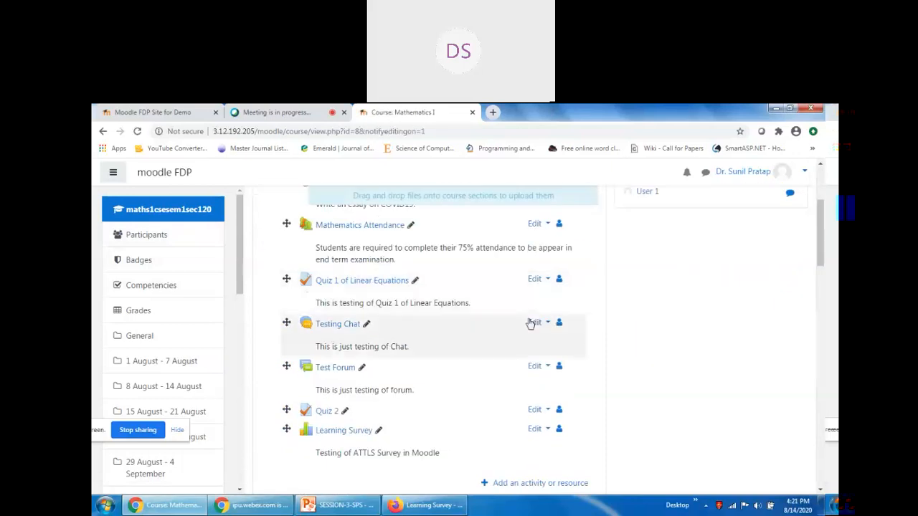
scroll(528, 323, "down", 2)
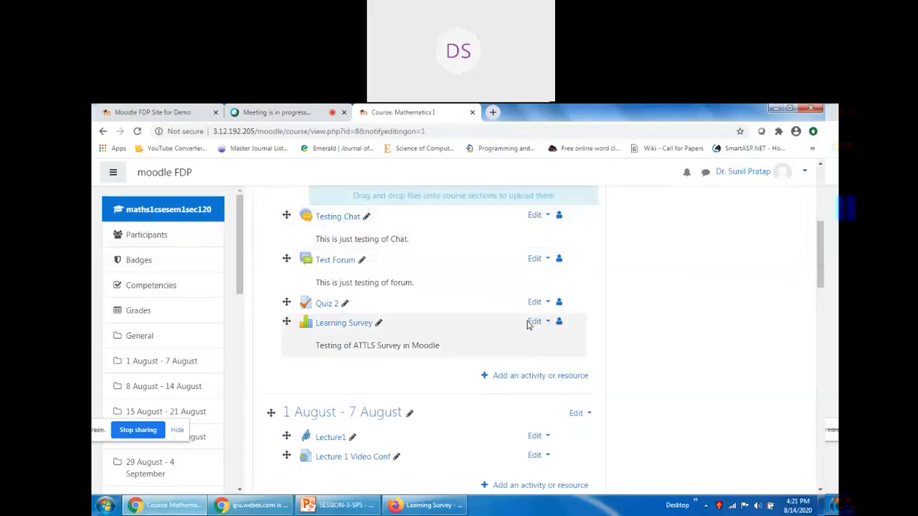
left_click(529, 377)
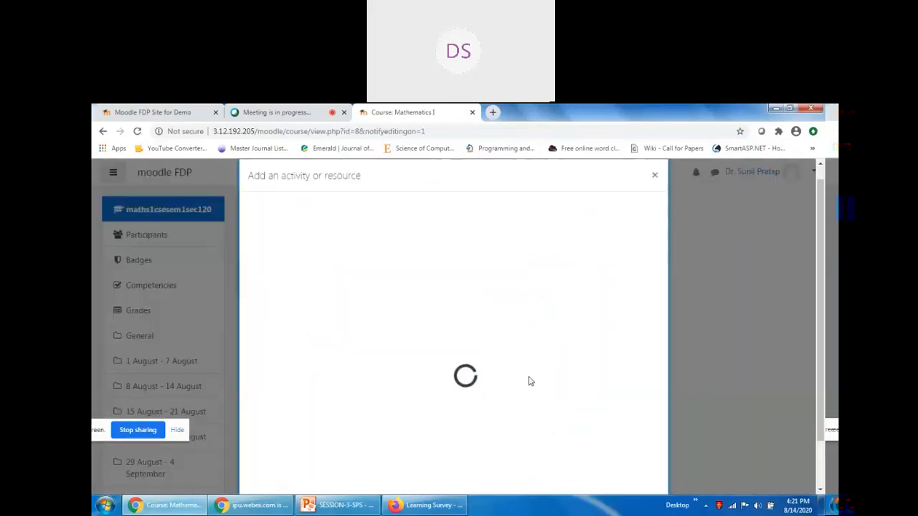
Search for 'Surv' and pick the Survey activity type.
left_click(321, 213)
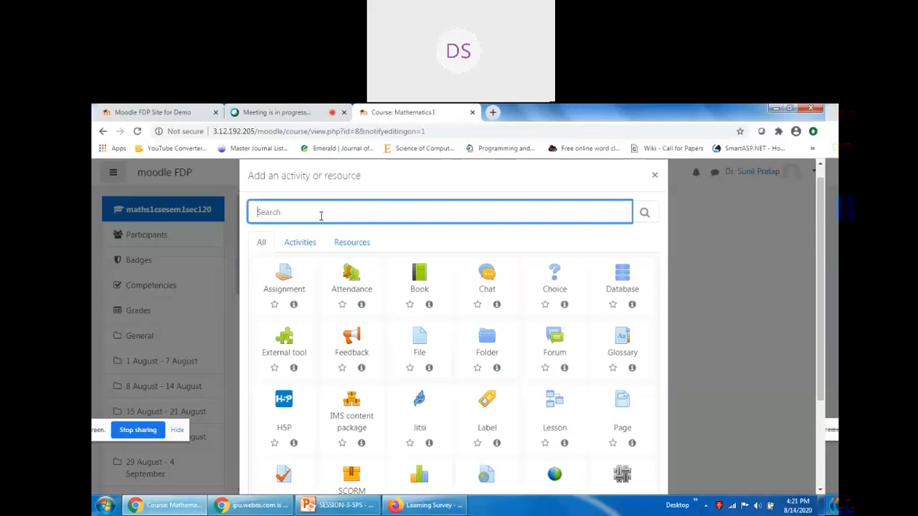
type("Survey")
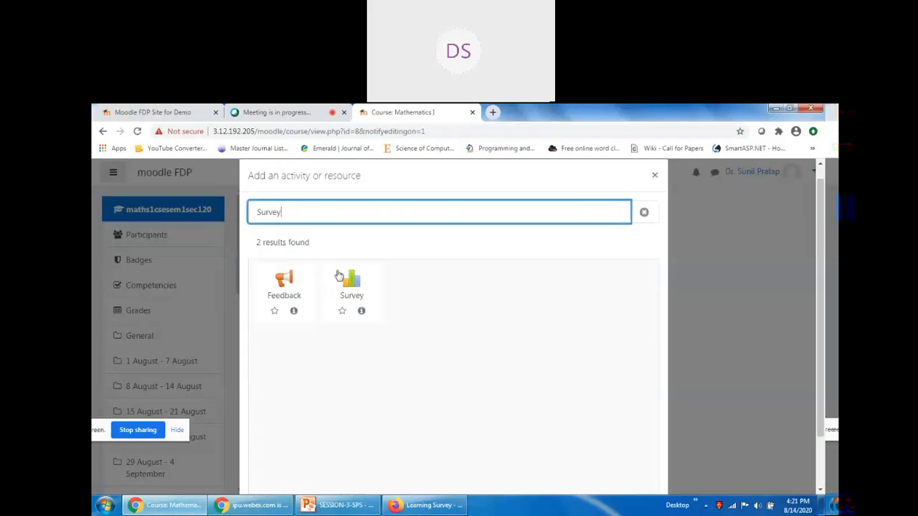
left_click(345, 284)
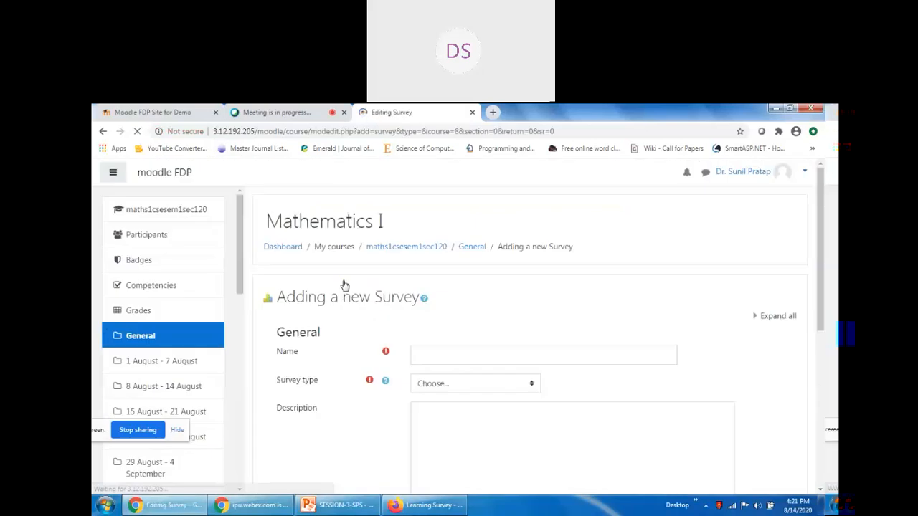
Name the survey 'Critical Incident Survey' and set its type to Critical incidents.
left_click(436, 352)
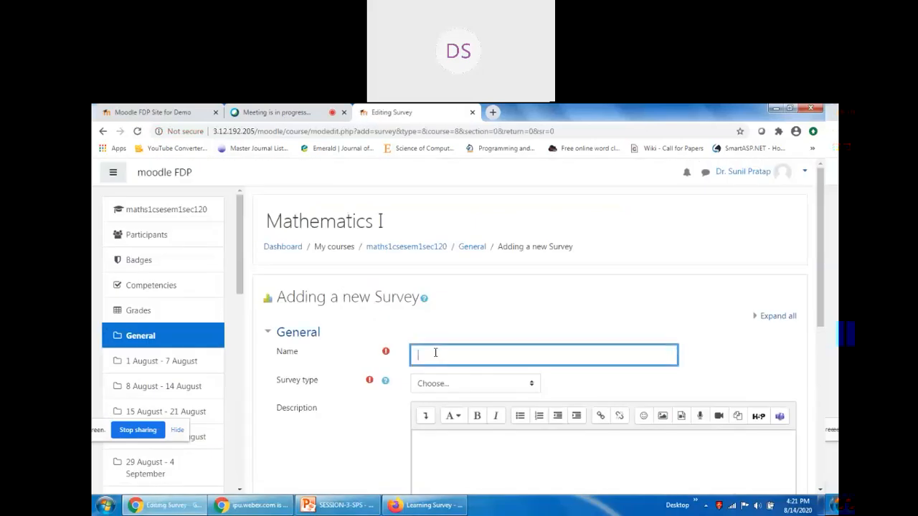
type("cal Incident Survey")
left_click(451, 383)
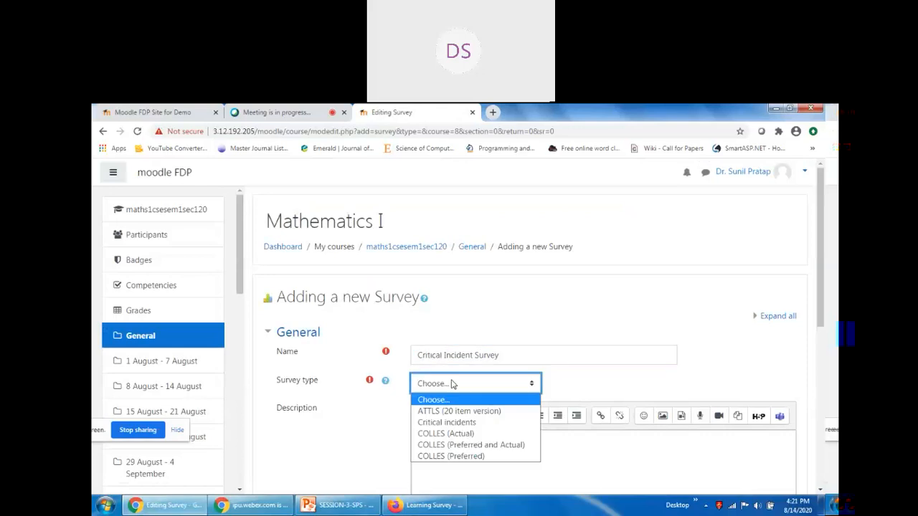
left_click(450, 422)
double_click(479, 356)
triple_click(478, 356)
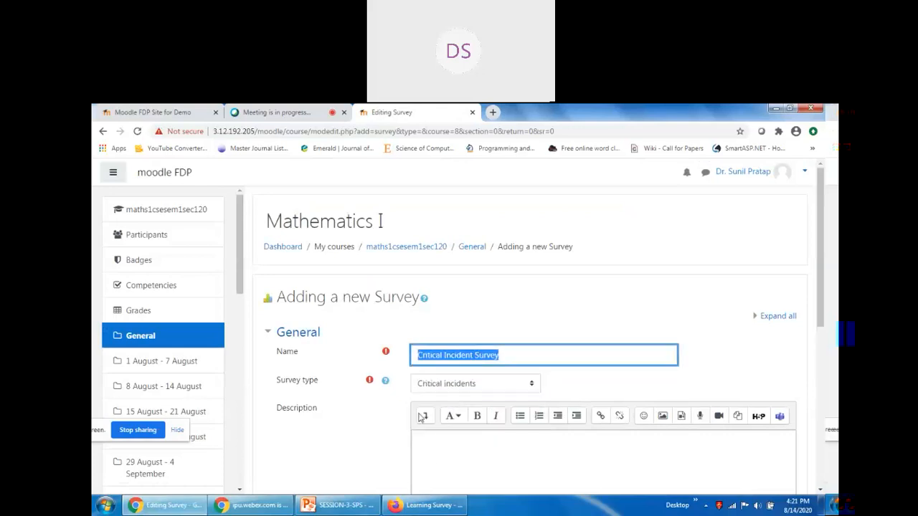
Add the description 'This is Testing of Critical Incident Survey', show it on the course page, and save.
left_click(434, 459)
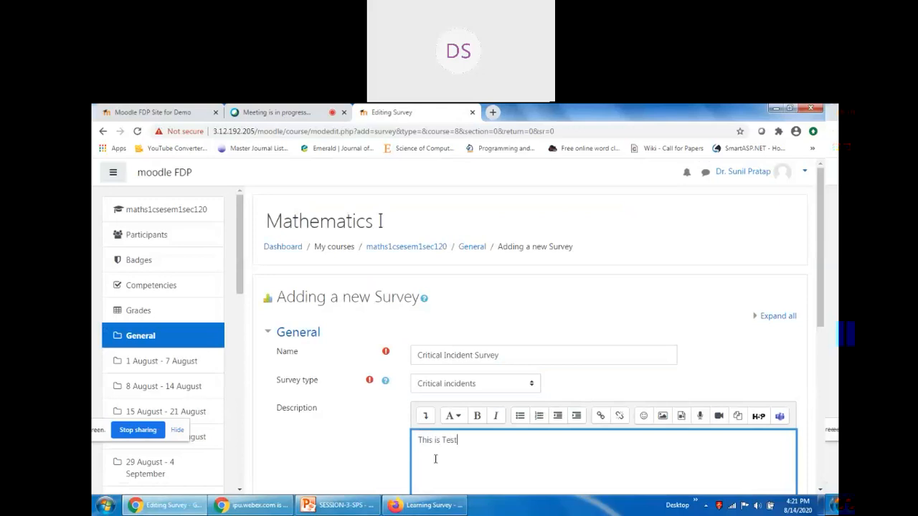
type("This is Testing of Critical Incident Survey.")
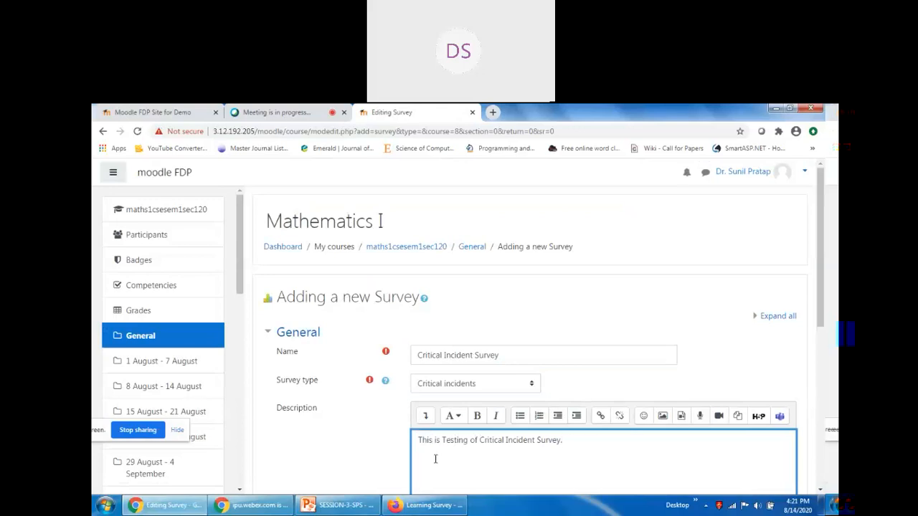
scroll(602, 459, "down", 3)
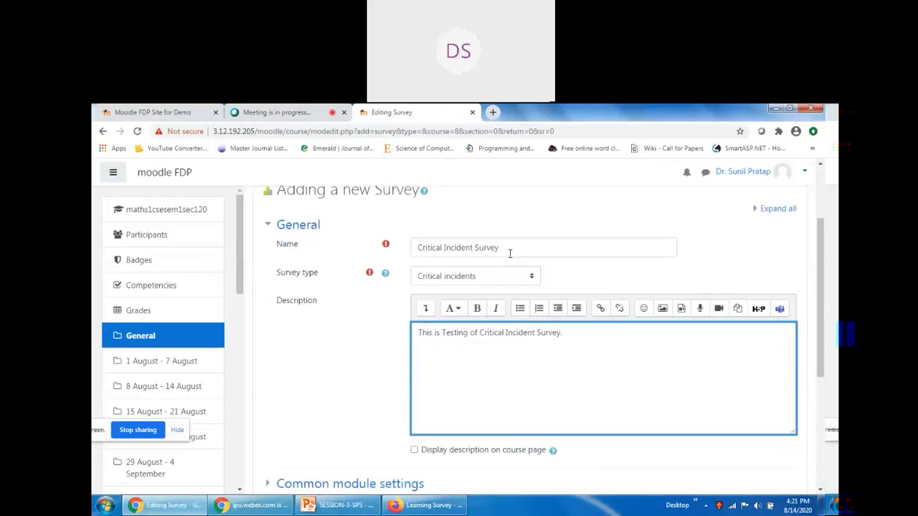
left_click(509, 360)
left_click(324, 365)
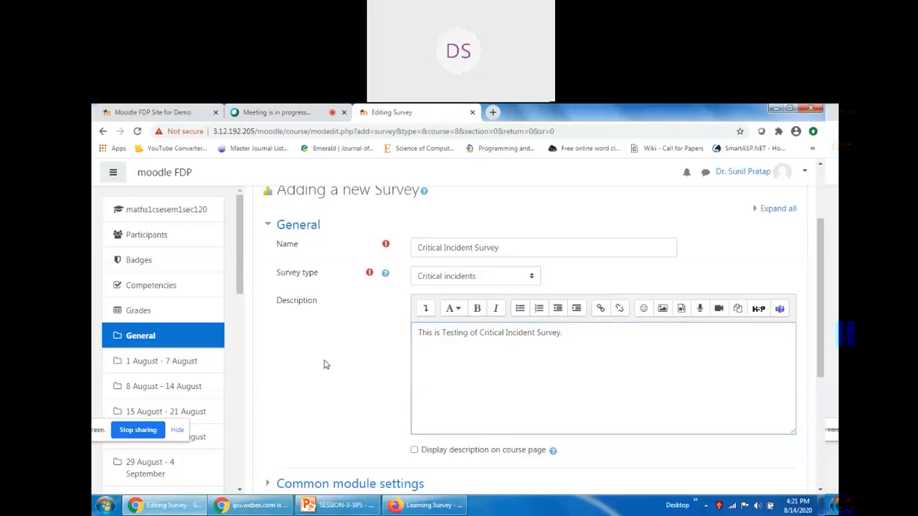
scroll(342, 373, "down", 1)
left_click(414, 397)
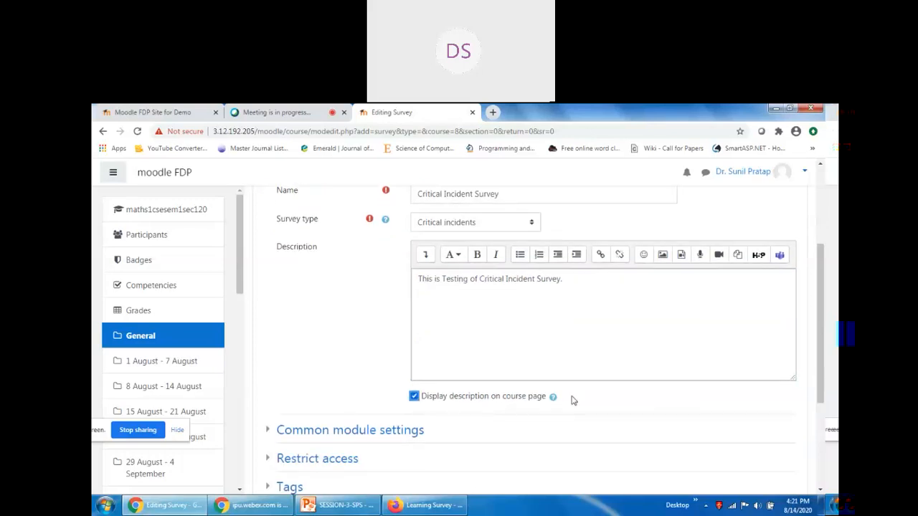
scroll(570, 402, "down", 3)
left_click(562, 378)
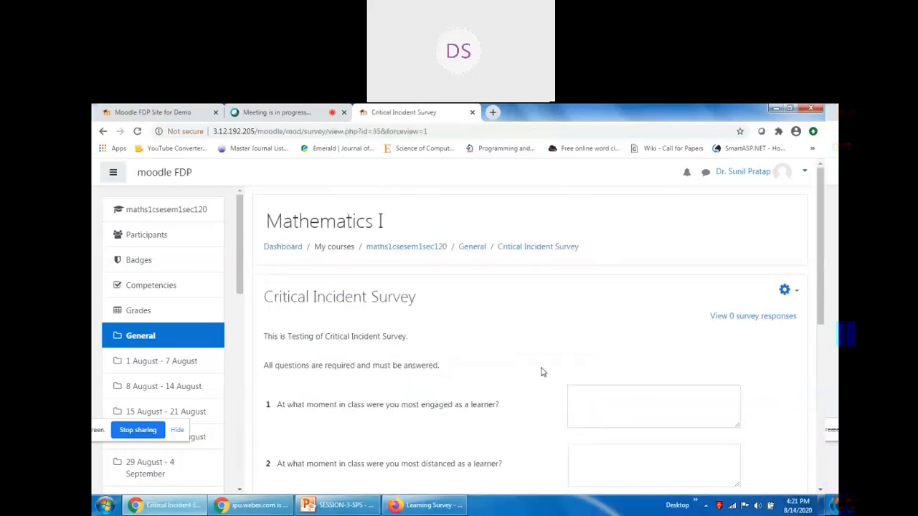
Scroll through the survey's five open-ended questions, then switch to the Learning Survey window.
scroll(369, 381, "down", 3)
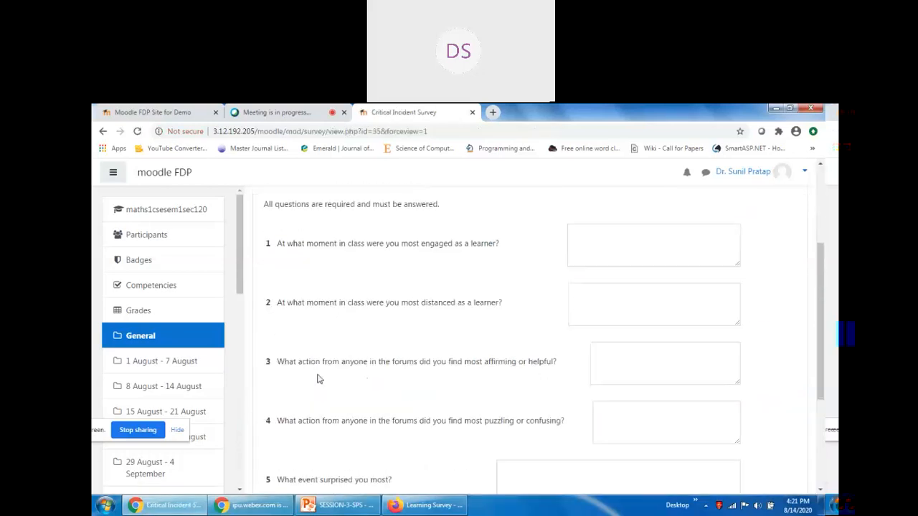
scroll(542, 359, "down", 3)
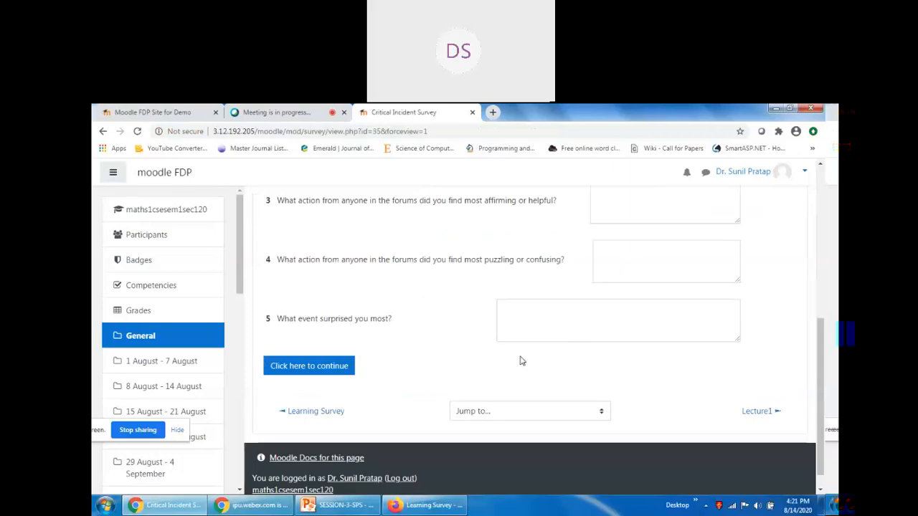
scroll(521, 360, "up", 5)
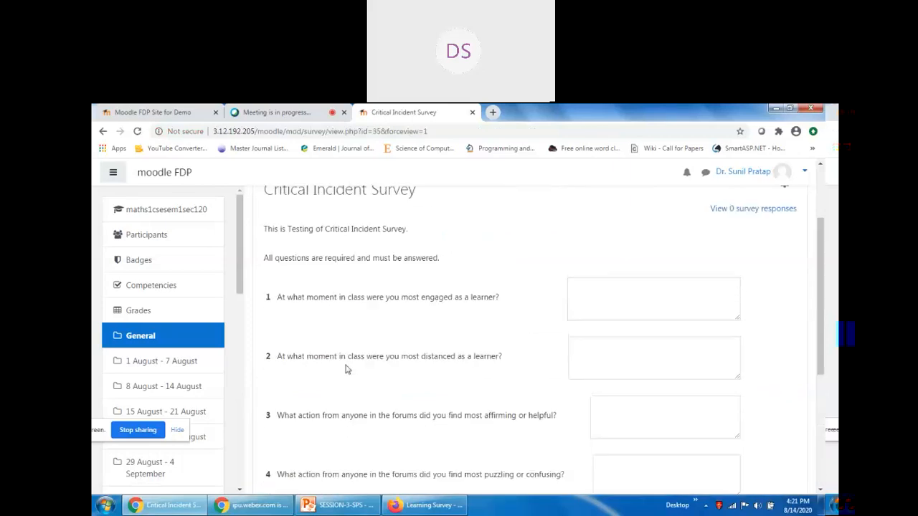
scroll(430, 375, "up", 2)
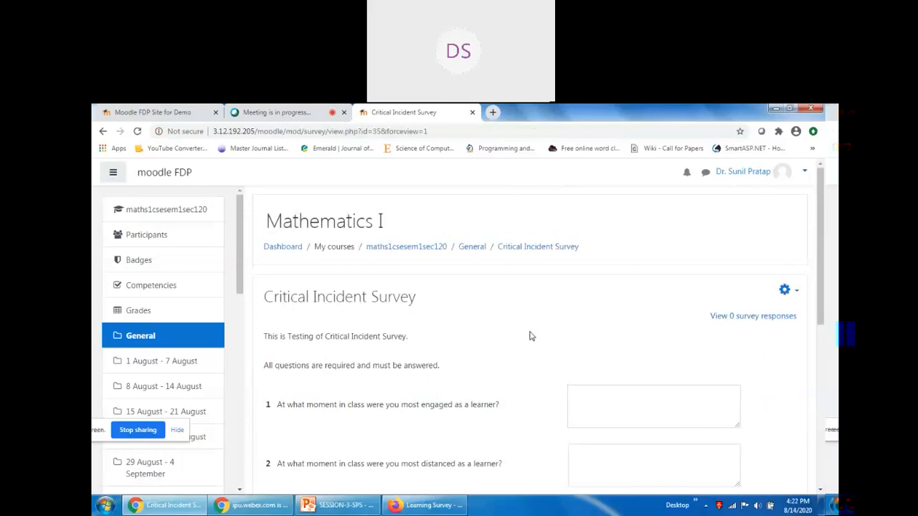
left_click(423, 505)
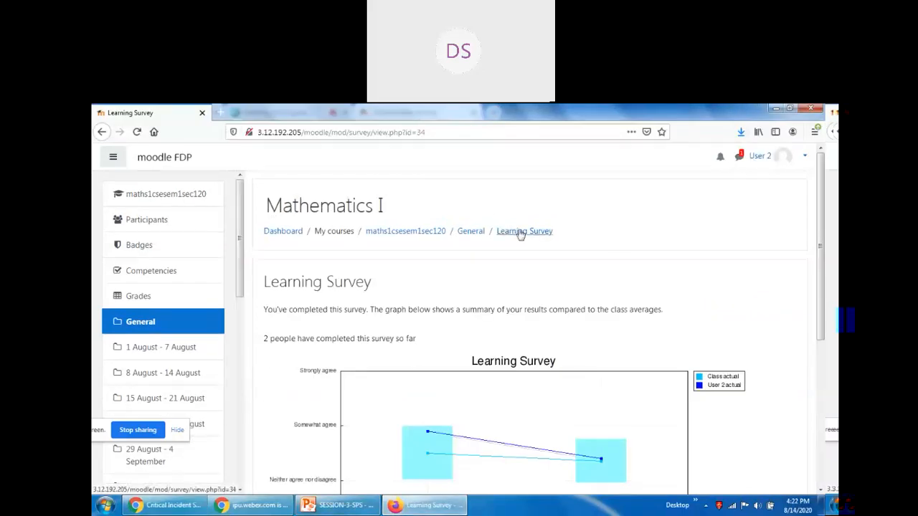
From the Mathematics I course page, open the Critical Incident Survey as the student.
left_click(143, 200)
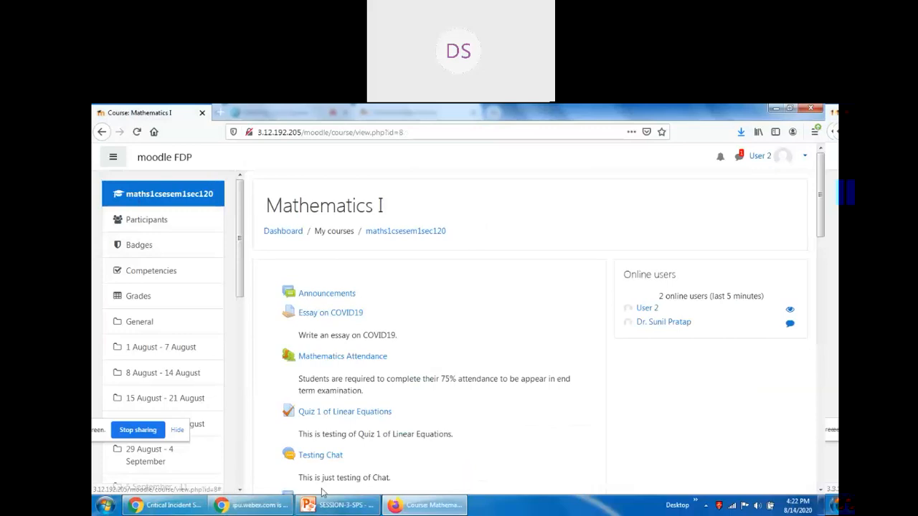
mouse_move(179, 510)
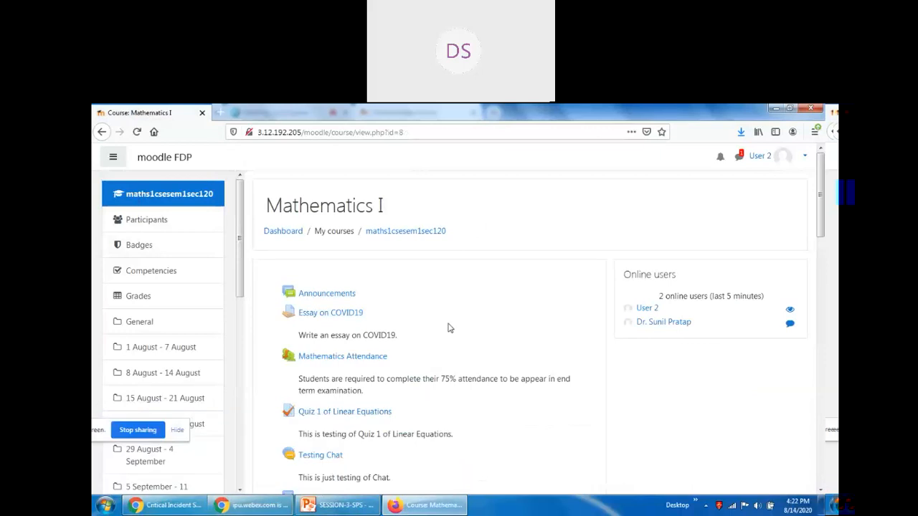
scroll(449, 326, "down", 5)
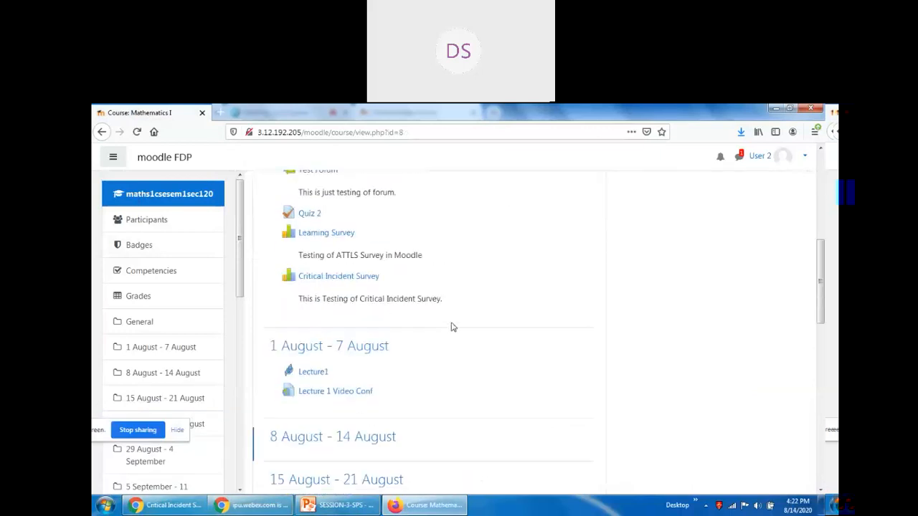
left_click(347, 280)
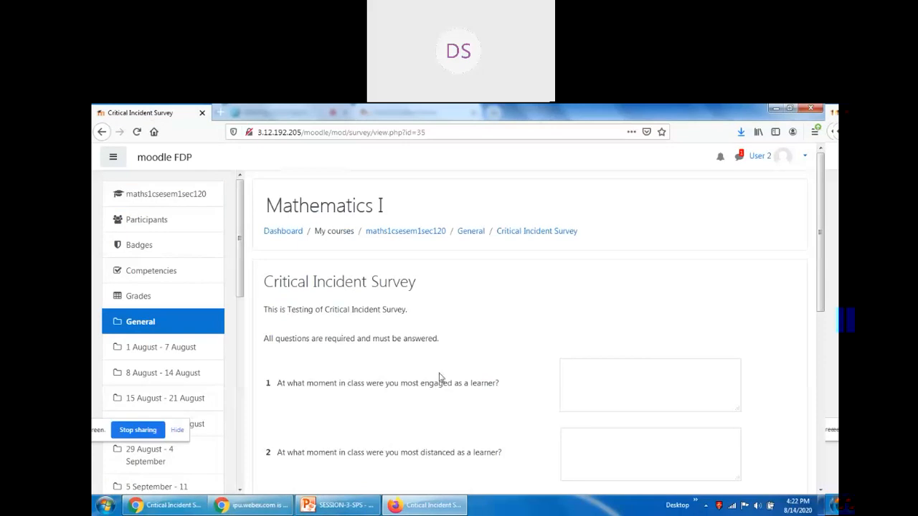
Answer the first three survey questions, typing 'A' and 'C'.
scroll(440, 378, "down", 1)
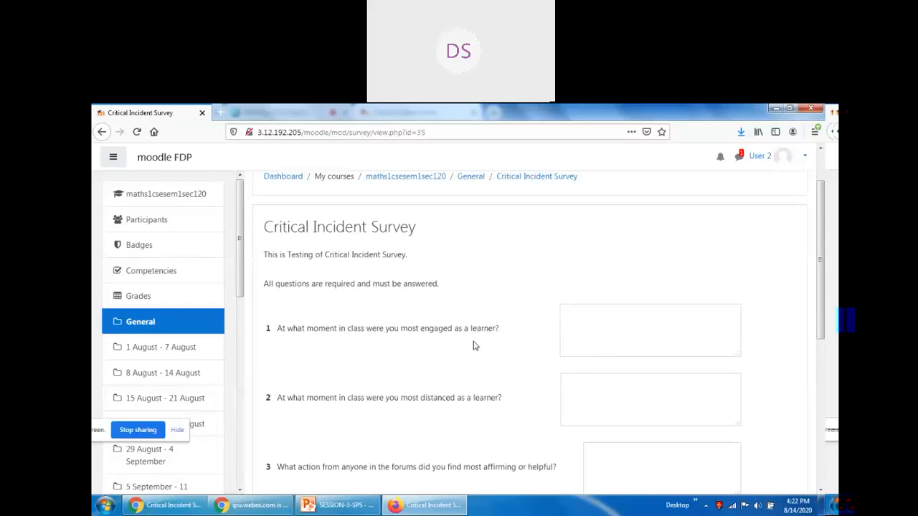
left_click(629, 324)
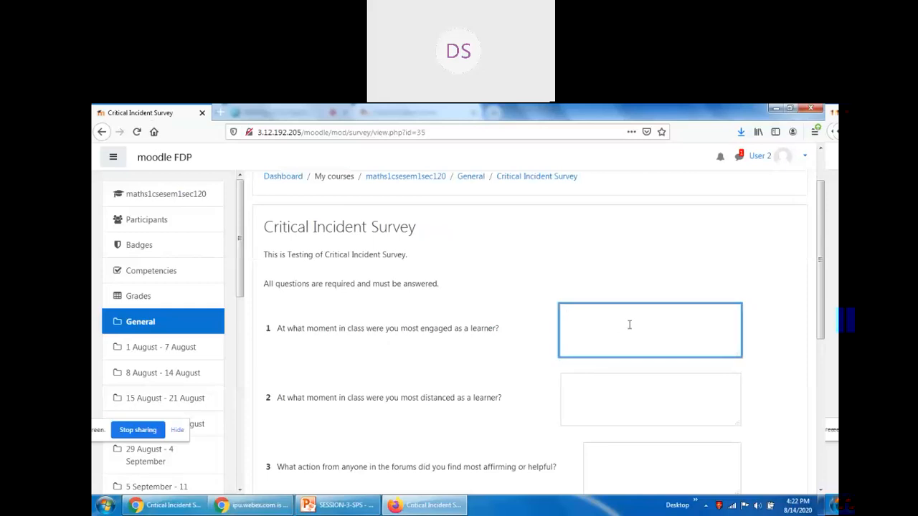
type("A")
left_click(466, 366)
left_click(586, 407)
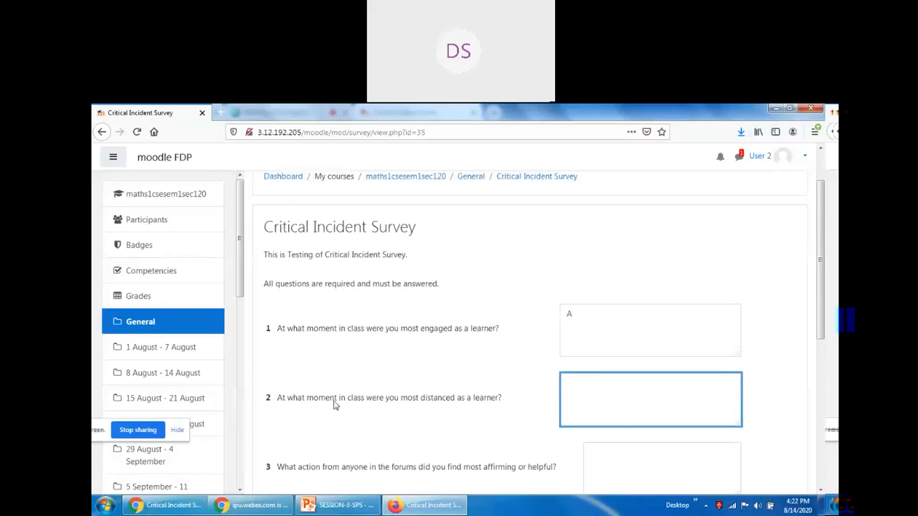
scroll(313, 405, "down", 2)
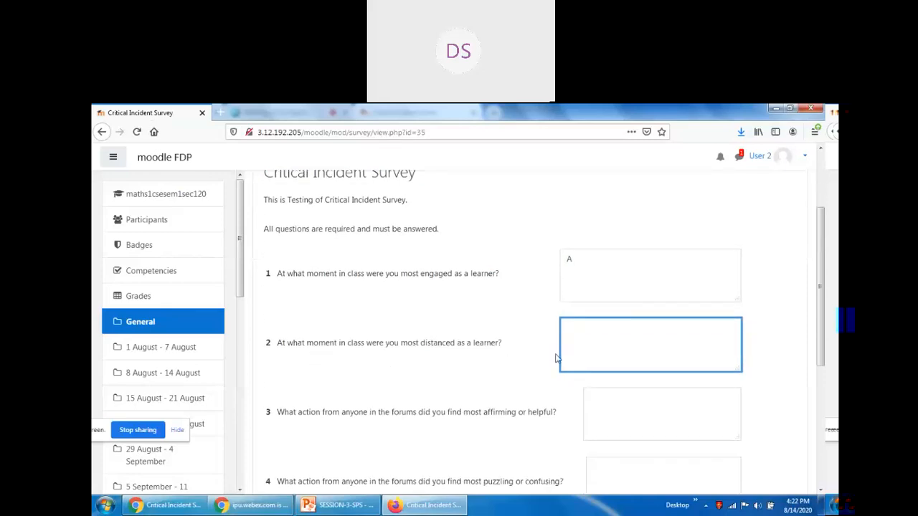
scroll(478, 414, "down", 2)
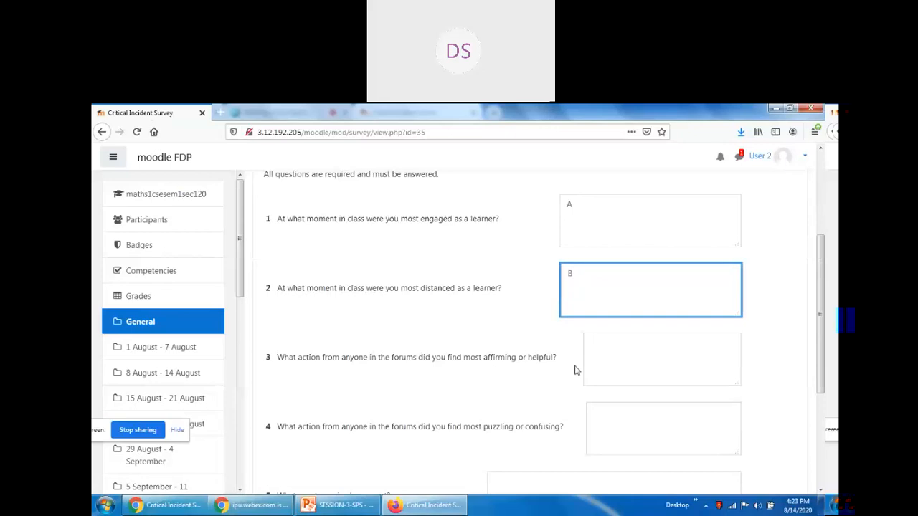
left_click(605, 359)
type("C")
Answer question 4 with 'D' and question 5 with 'Moodle in FDP.', then submit.
scroll(473, 413, "down", 3)
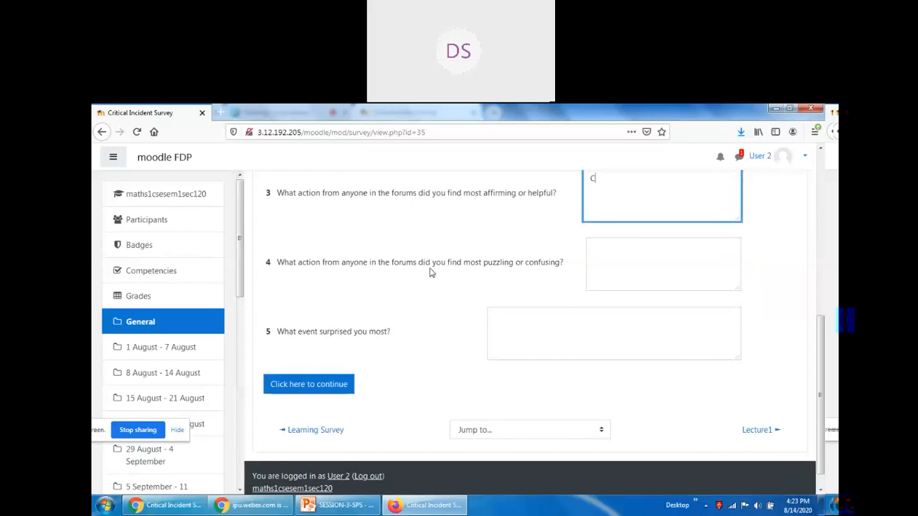
left_click(607, 267)
type("D")
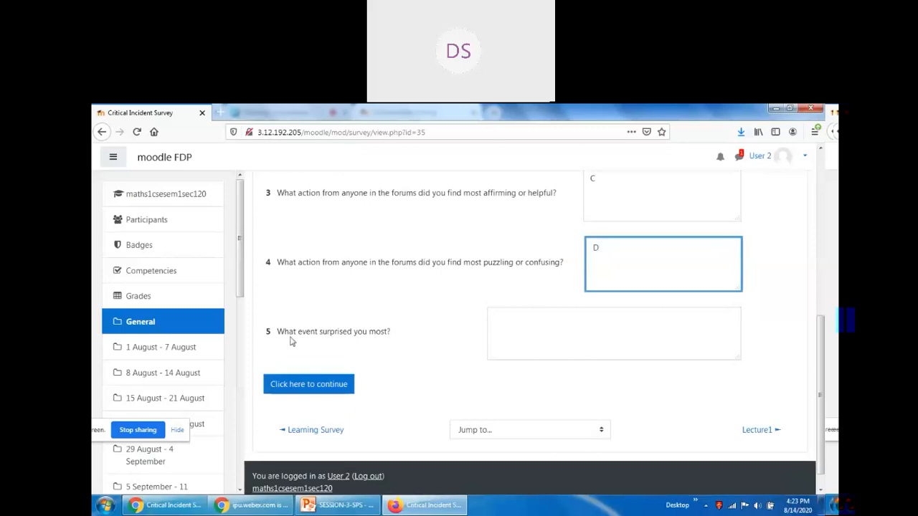
left_click(547, 331)
type("Moodle")
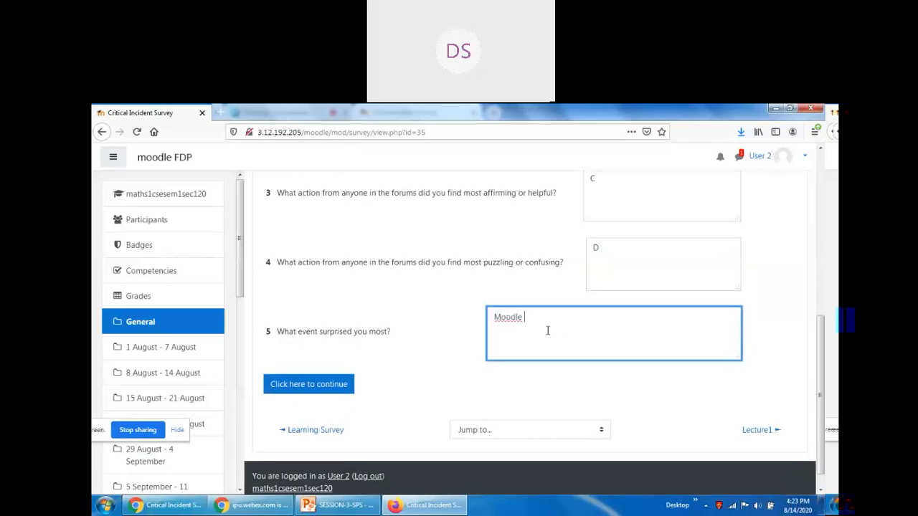
type(" FDP")
key("ctrl+shift+Left")
type("in FDP.")
left_click(309, 391)
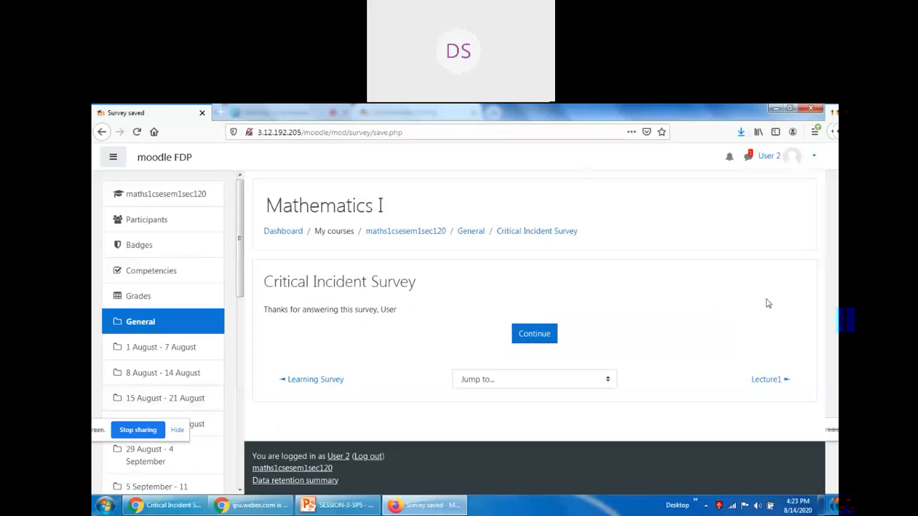
left_click(809, 156)
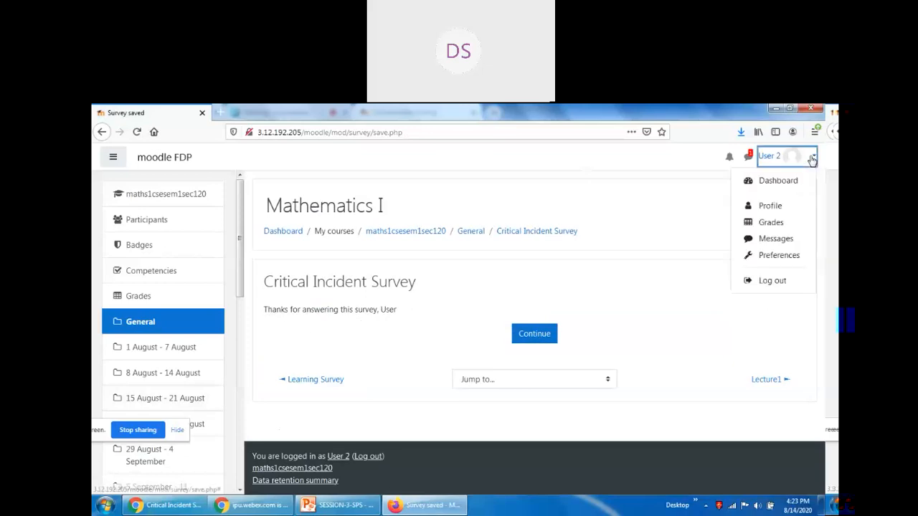
Log out, sign in with another student's username and password, and open Mathematics I.
left_click(772, 288)
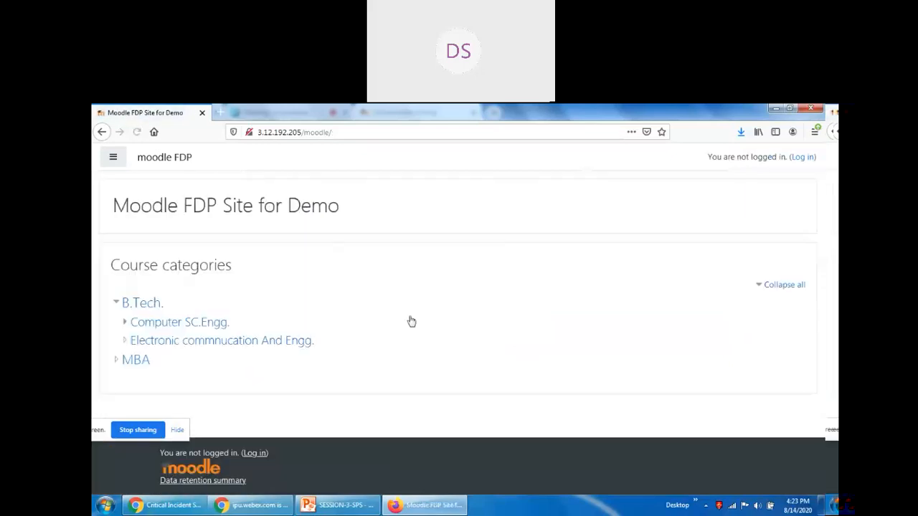
left_click(802, 156)
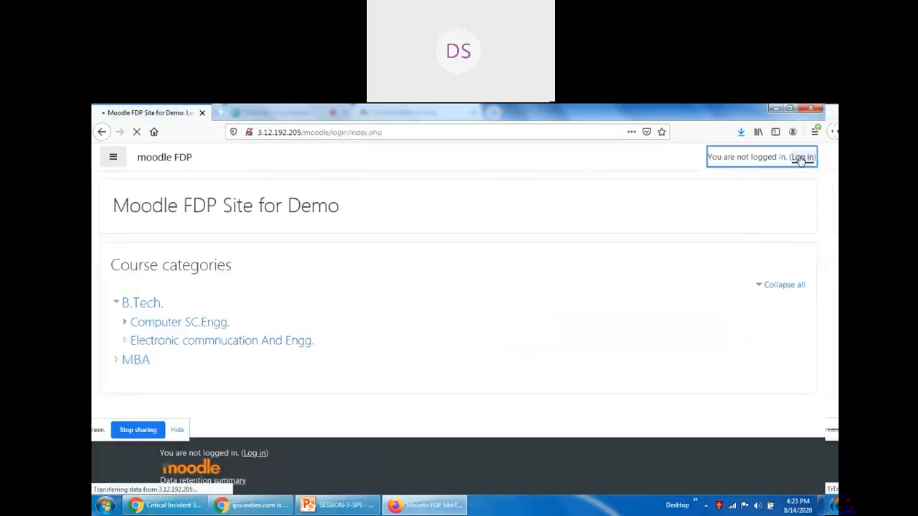
left_click(371, 243)
type("use")
key("Tab")
type("••••••••")
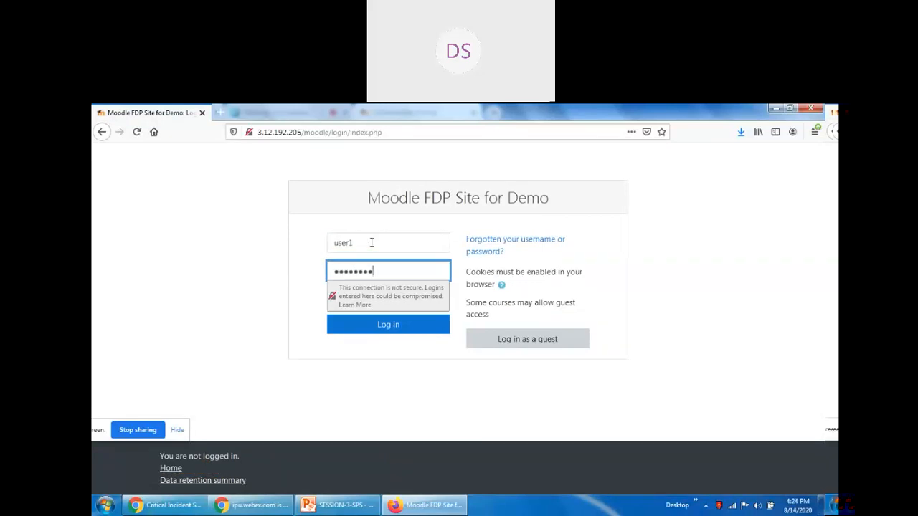
key("Return")
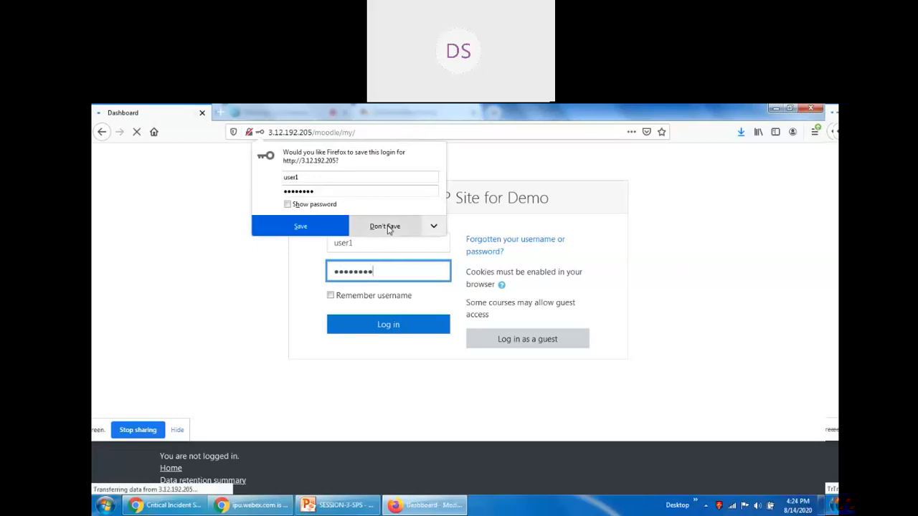
left_click(384, 226)
left_click(148, 331)
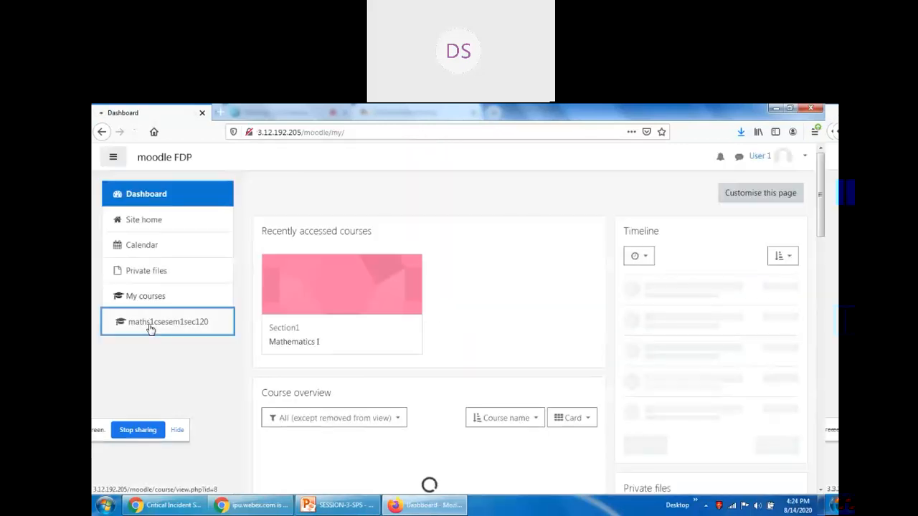
scroll(465, 352, "down", 4)
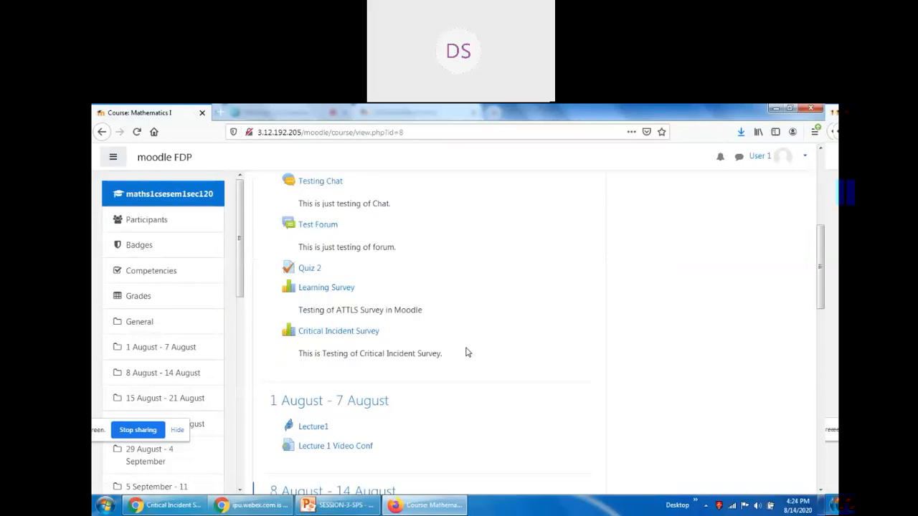
Open the Critical Incident Survey and answer the first questions with 'AA' and 'CC'.
left_click(351, 334)
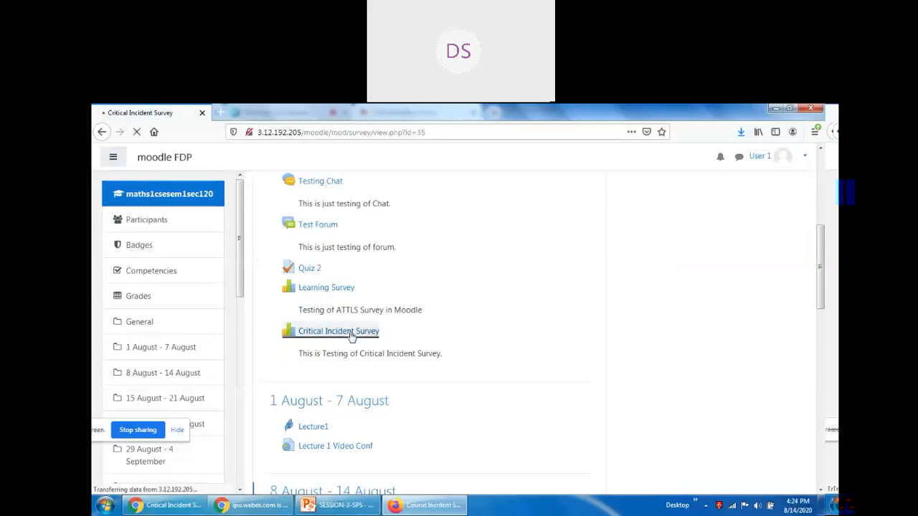
scroll(524, 404, "down", 3)
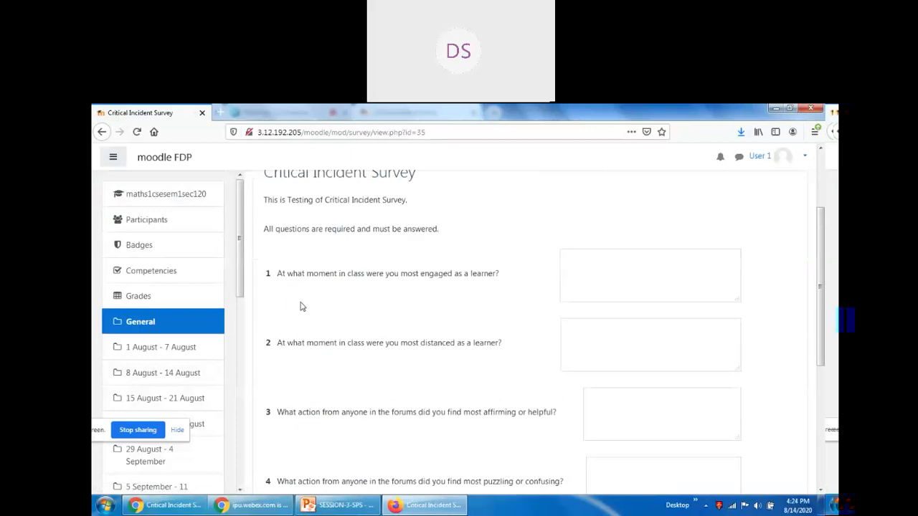
scroll(629, 309, "down", 3)
scroll(629, 318, "up", 3)
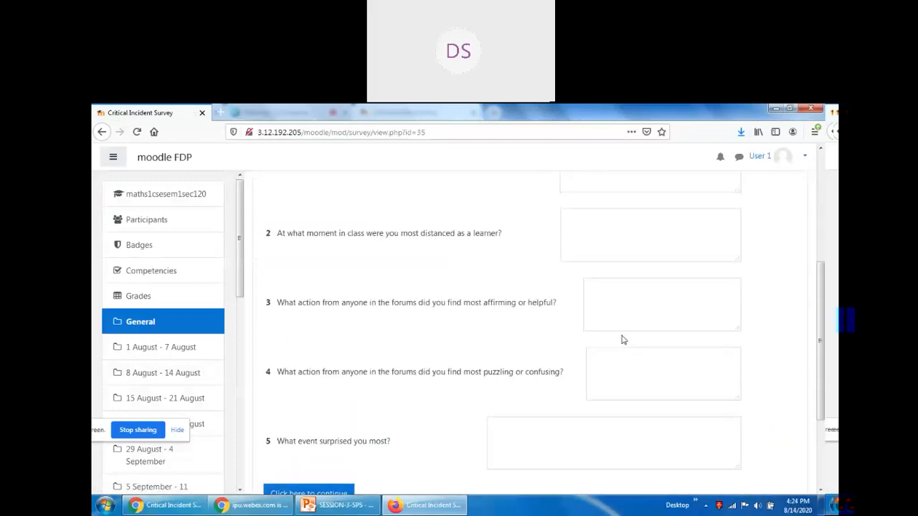
left_click(608, 279)
type("AA")
left_click(597, 344)
left_click(620, 417)
type("CC")
Answer question 4 with 'DD', submit the survey, and continue back to the course.
scroll(622, 420, "down", 3)
left_click(622, 381)
type("DD")
scroll(625, 409, "down", 3)
left_click(588, 354)
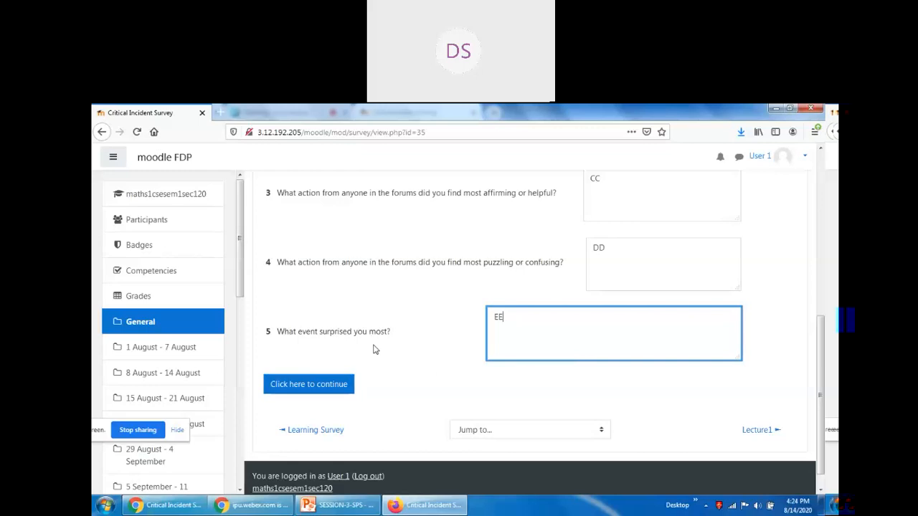
scroll(373, 348, "up", 5)
scroll(374, 347, "down", 5)
left_click(316, 391)
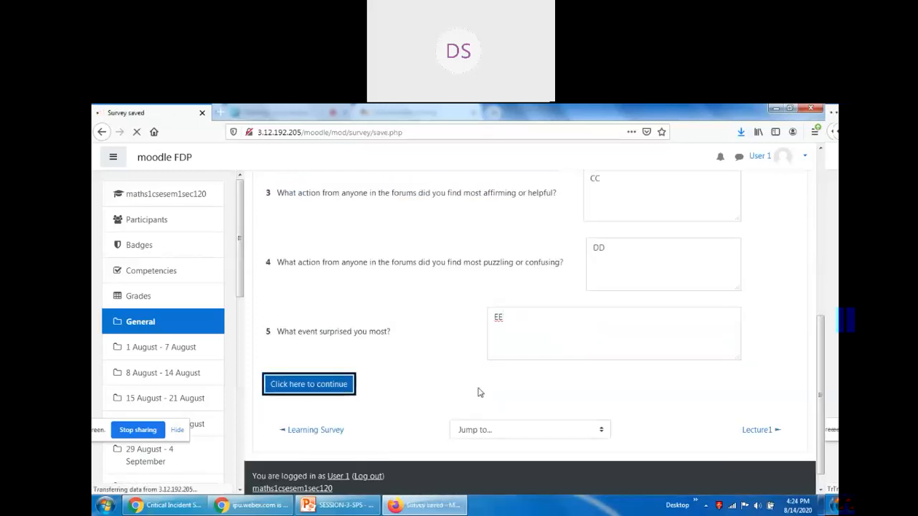
left_click(531, 335)
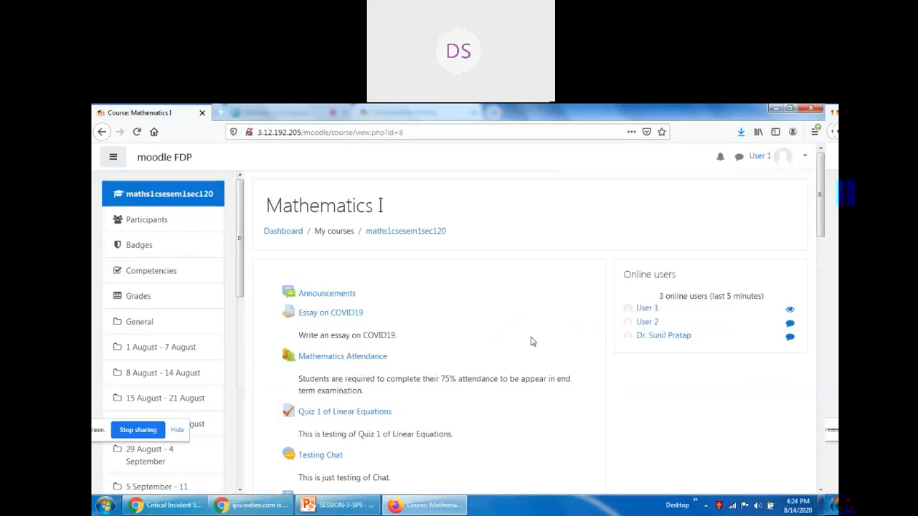
Go to the Mathematics I course page as the teacher and toggle editing mode.
left_click(162, 507)
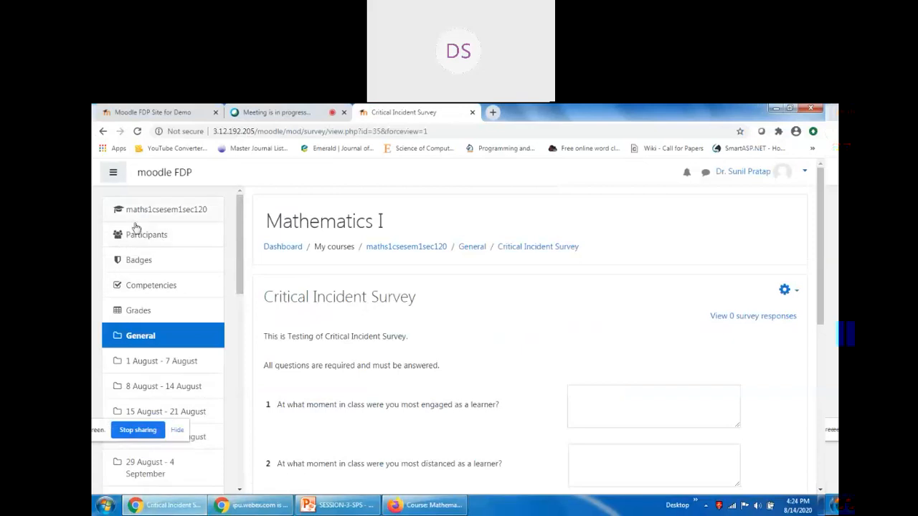
left_click(157, 211)
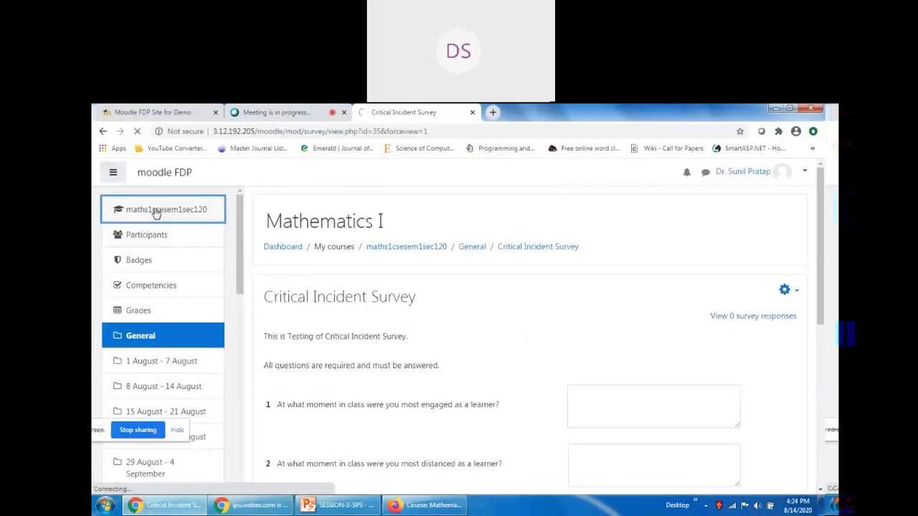
left_click_drag(822, 201, 824, 212)
scroll(823, 212, "up", 2)
left_click(760, 249)
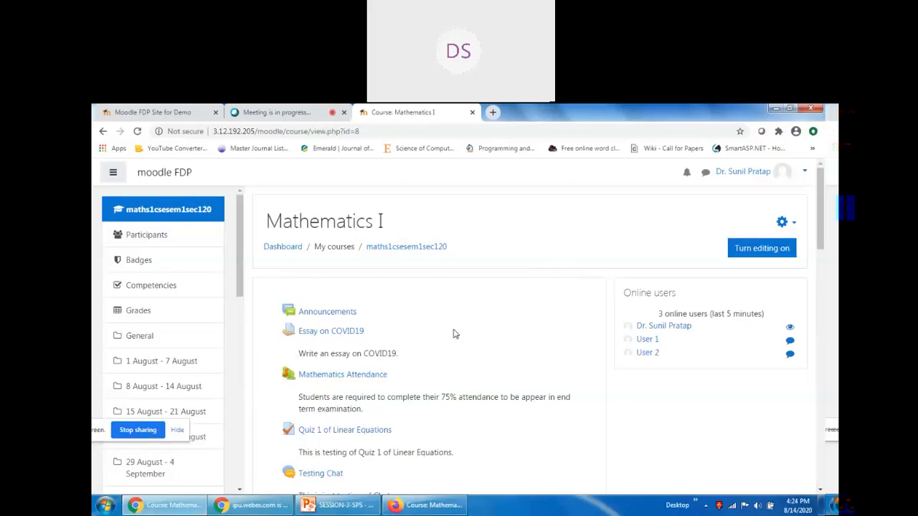
scroll(453, 334, "down", 4)
Open the Critical Incident Survey's 2 responses and scroll through both students' answers.
left_click(347, 303)
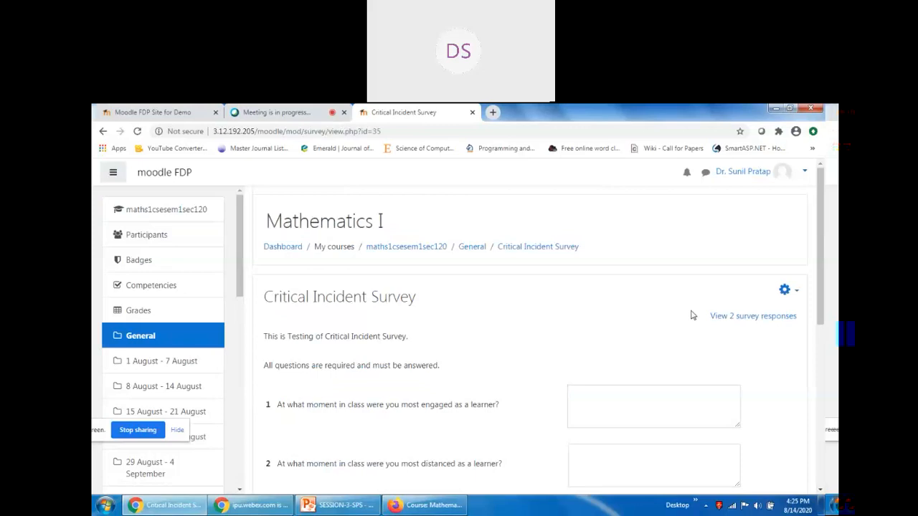
left_click(756, 316)
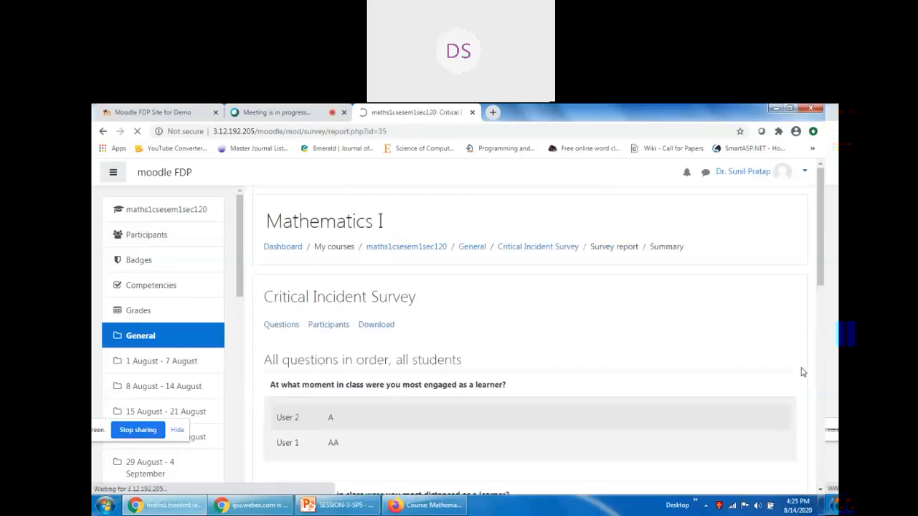
scroll(801, 370, "down", 2)
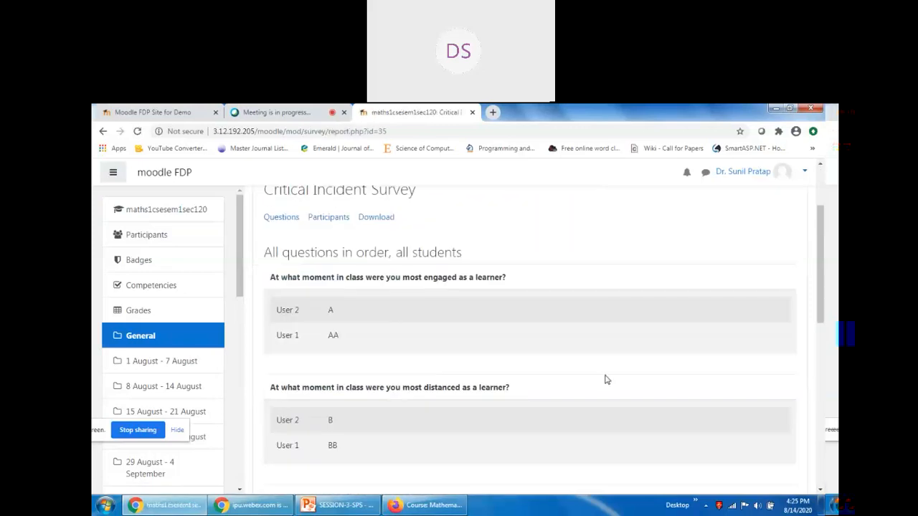
left_click_drag(271, 277, 510, 281)
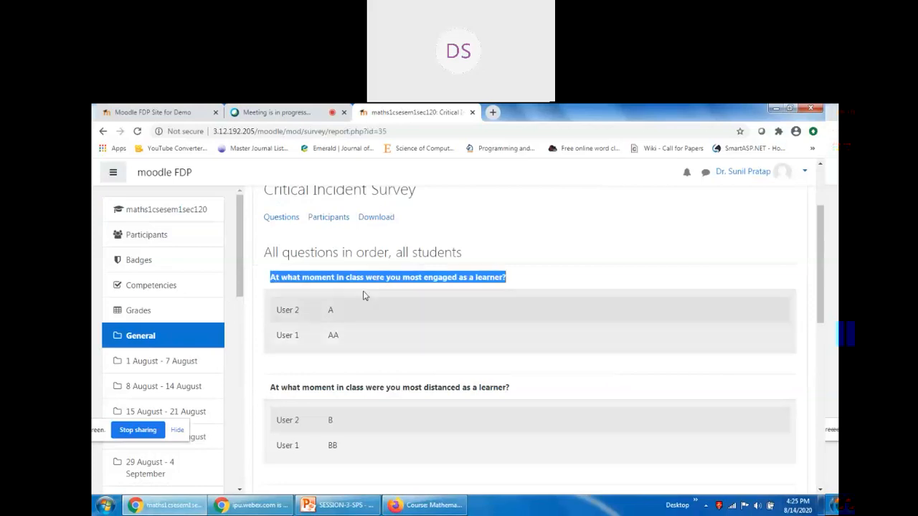
left_click(332, 334)
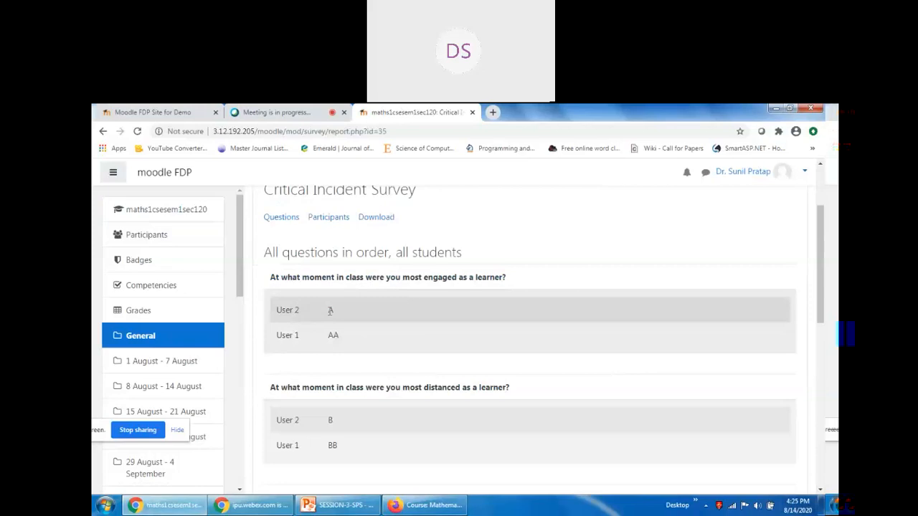
left_click_drag(328, 310, 350, 314)
scroll(315, 355, "down", 1)
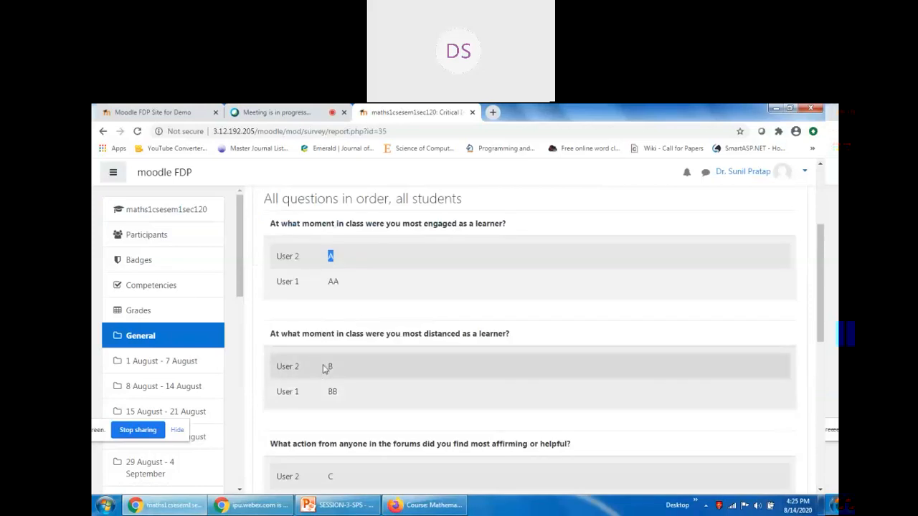
scroll(323, 372, "down", 3)
scroll(351, 373, "down", 3)
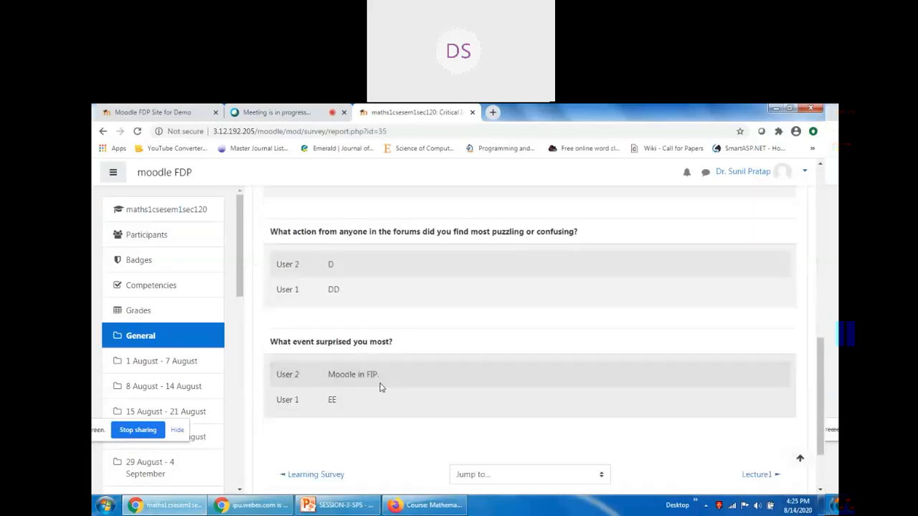
scroll(380, 387, "down", 2)
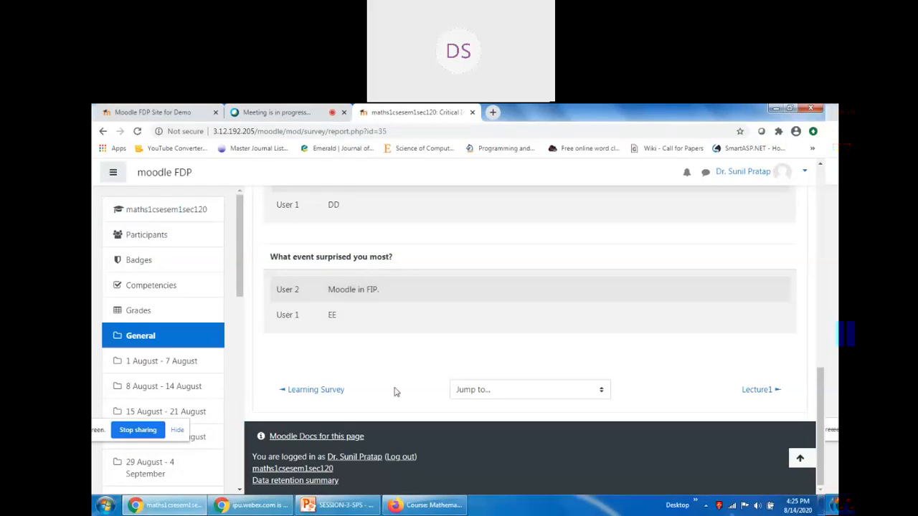
scroll(385, 330, "up", 1)
scroll(385, 326, "up", 8)
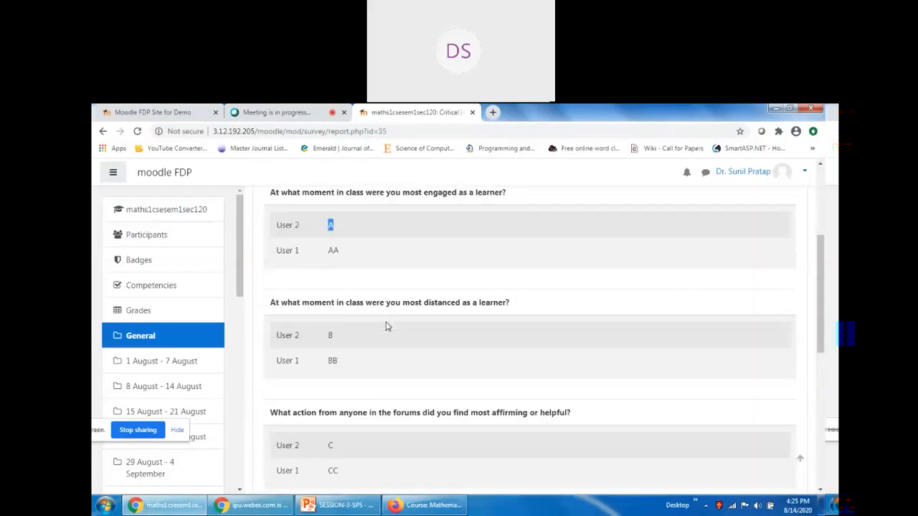
scroll(434, 284, "up", 2)
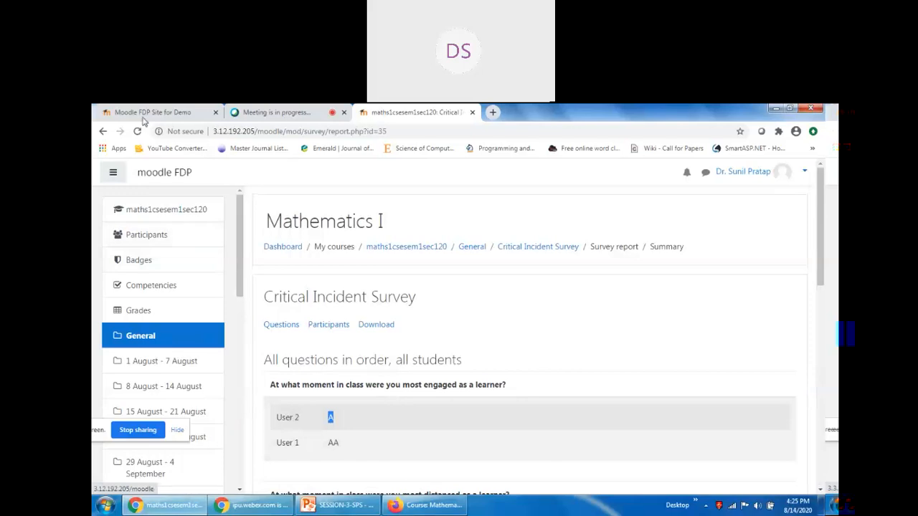
left_click(151, 112)
left_click(276, 111)
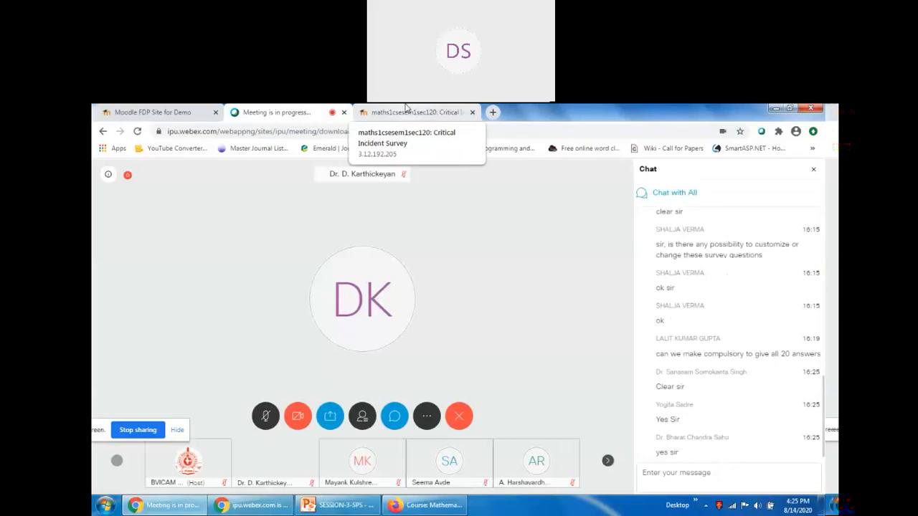
left_click(405, 109)
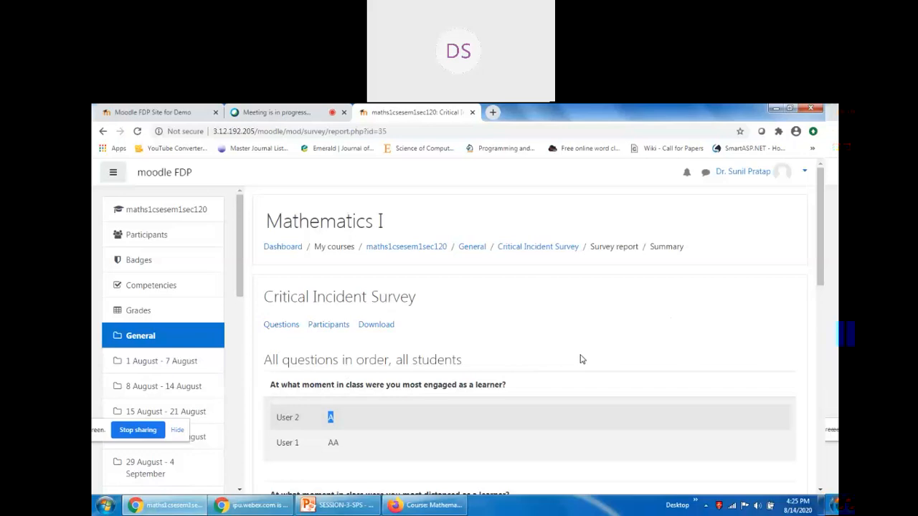
left_click(139, 212)
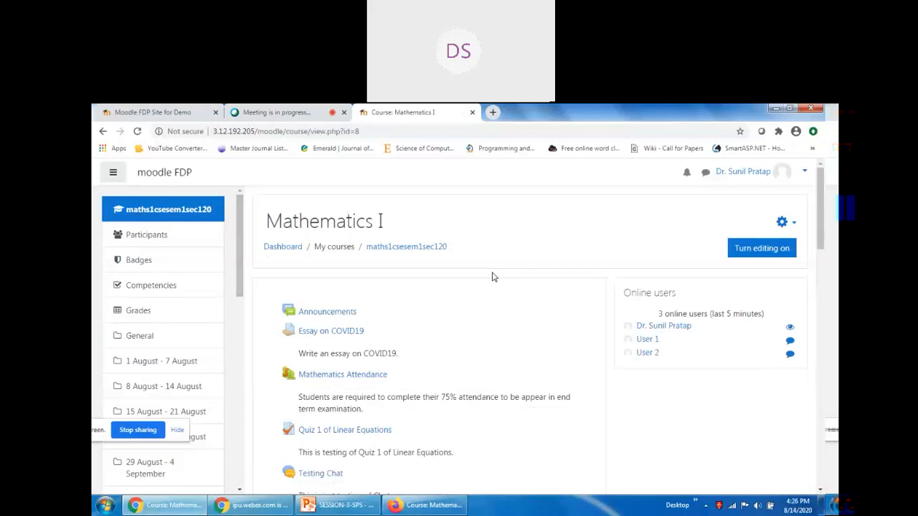
Turn editing on for the Mathematics I course page.
scroll(492, 277, "down", 5)
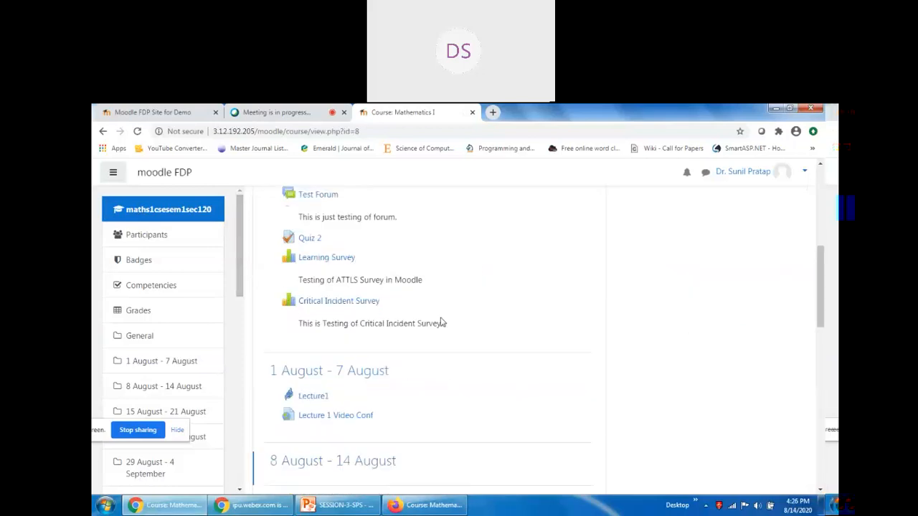
scroll(441, 321, "up", 4)
scroll(408, 280, "down", 3)
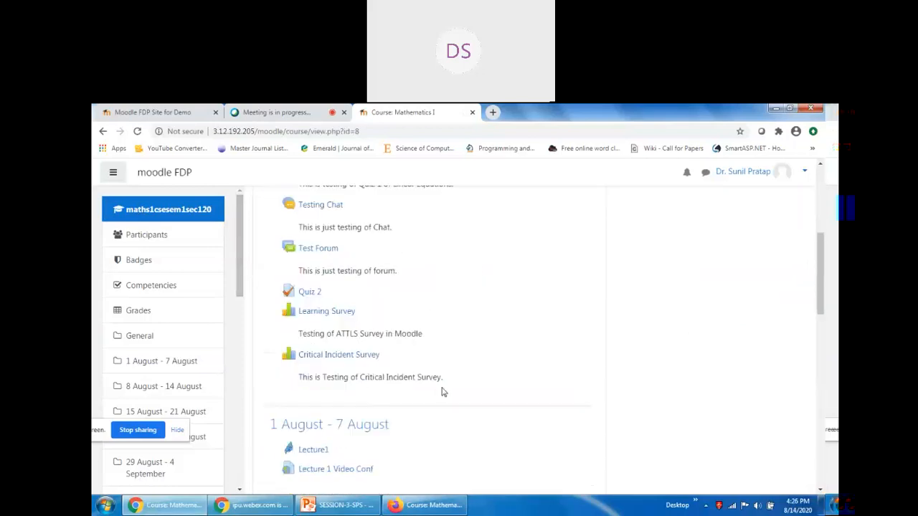
scroll(444, 373, "up", 3)
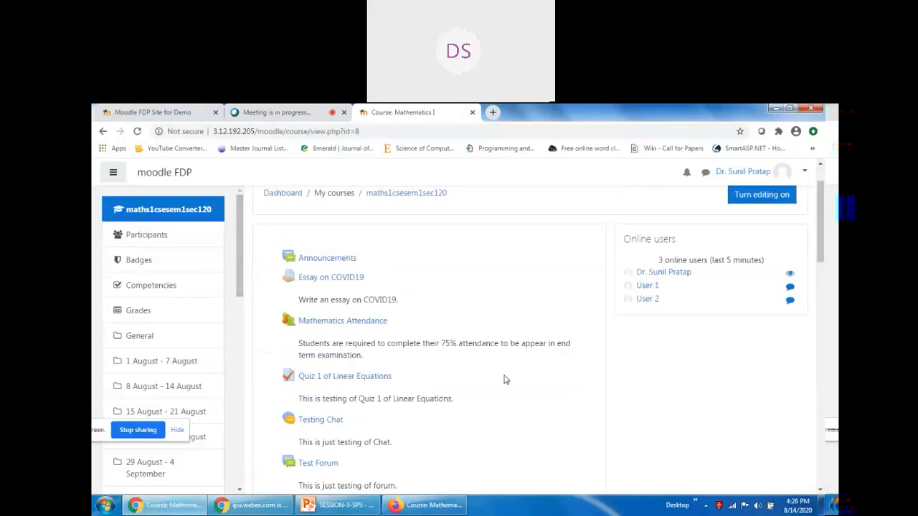
scroll(717, 301, "up", 1)
left_click(766, 251)
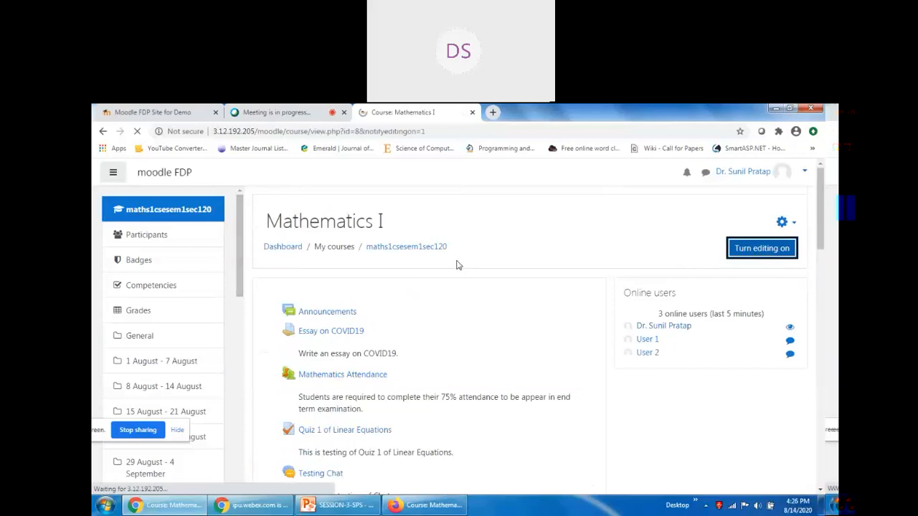
scroll(457, 269, "down", 2)
scroll(456, 271, "down", 4)
scroll(444, 371, "up", 2)
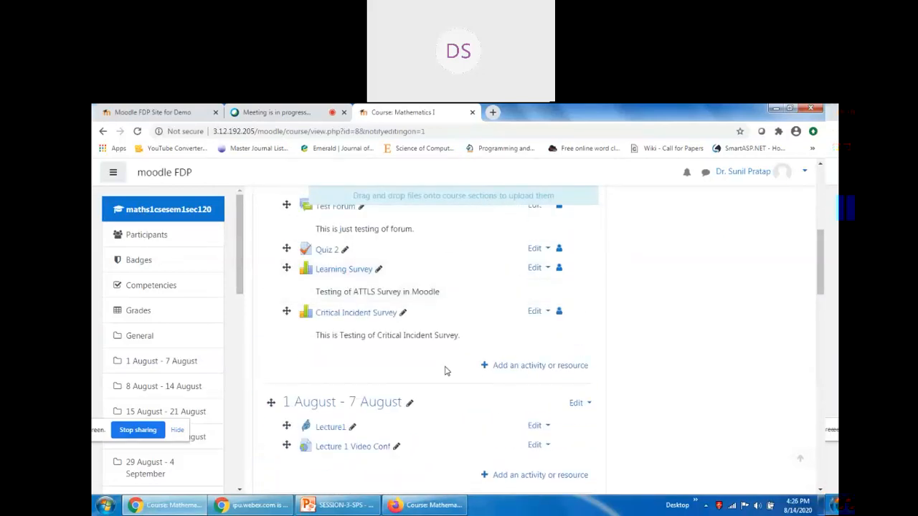
Add a Choice activity to the General section and start entering its name.
left_click(528, 370)
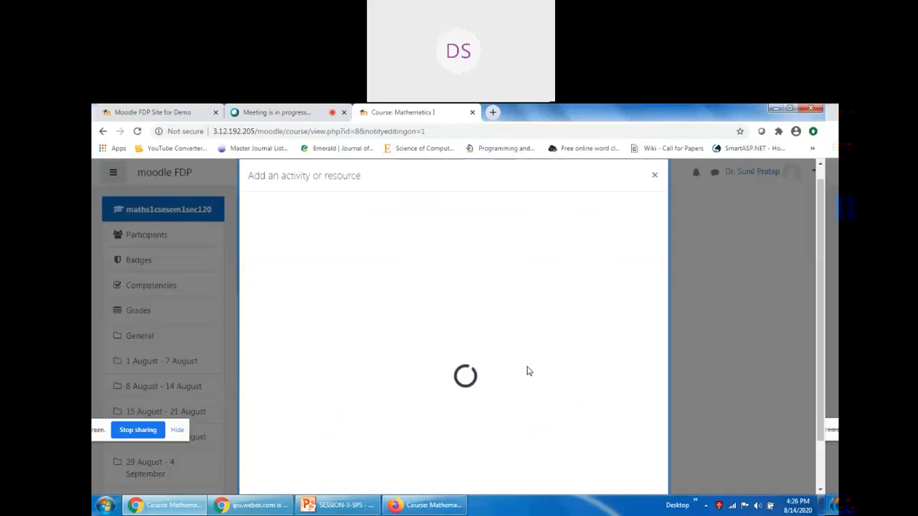
left_click(292, 213)
type("Choice")
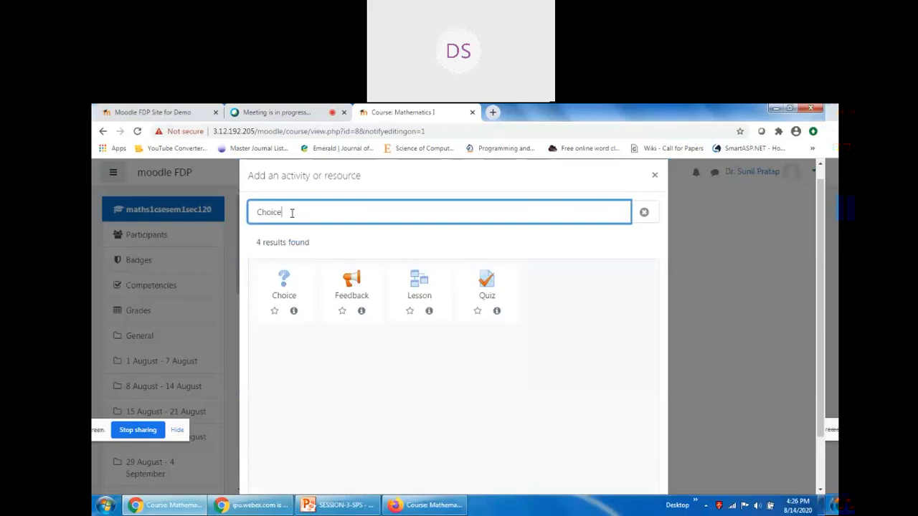
left_click(281, 290)
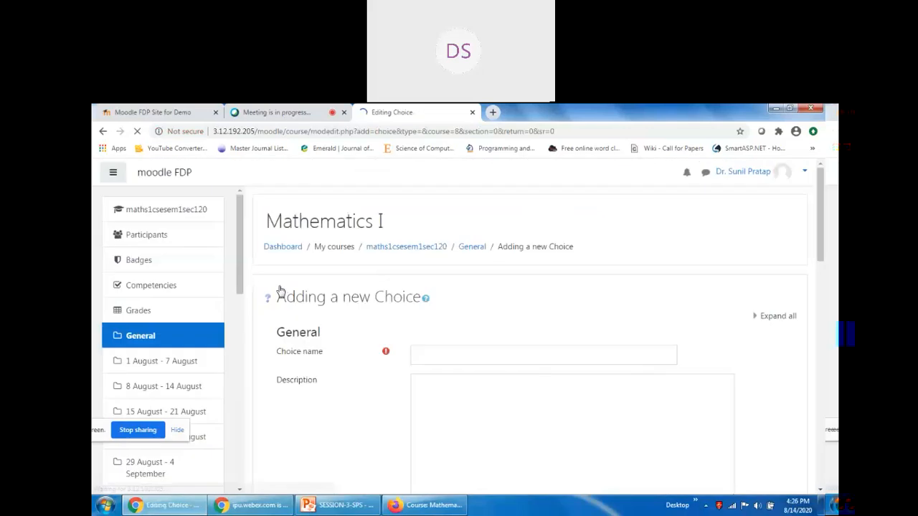
left_click(435, 355)
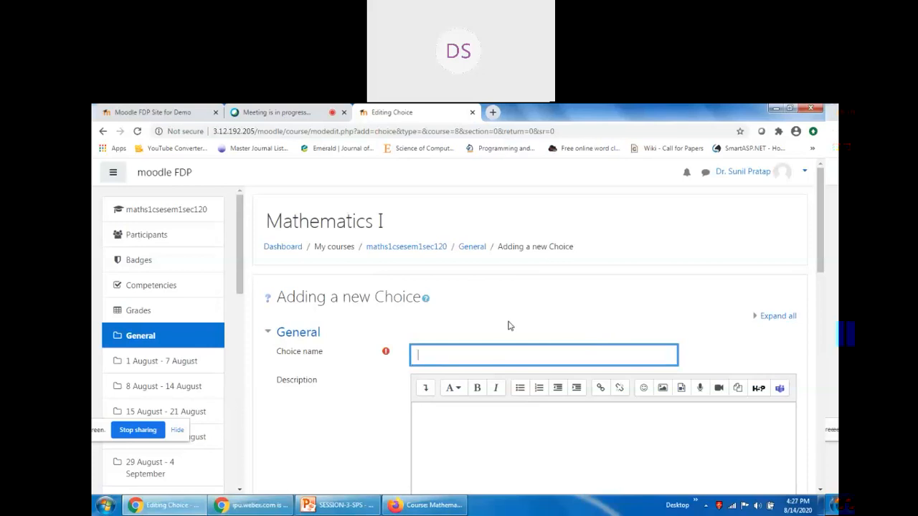
Name the choice 'Course Selection', replacing the partly typed text.
scroll(507, 327, "down", 1)
type("Which")
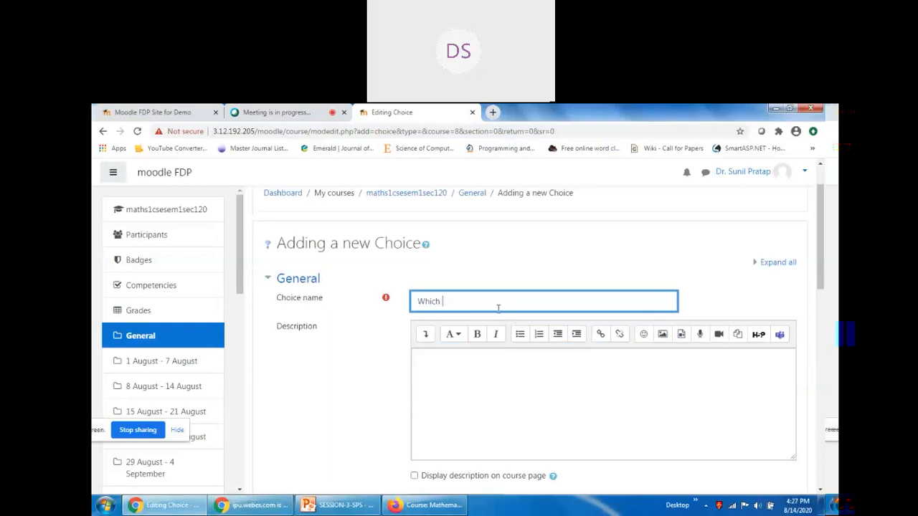
key("ctrl+a")
type("Course Selection")
Write the description 'Which course will you like to prefer in upcoming/next semester?', fixing typos.
left_click(502, 400)
type("W")
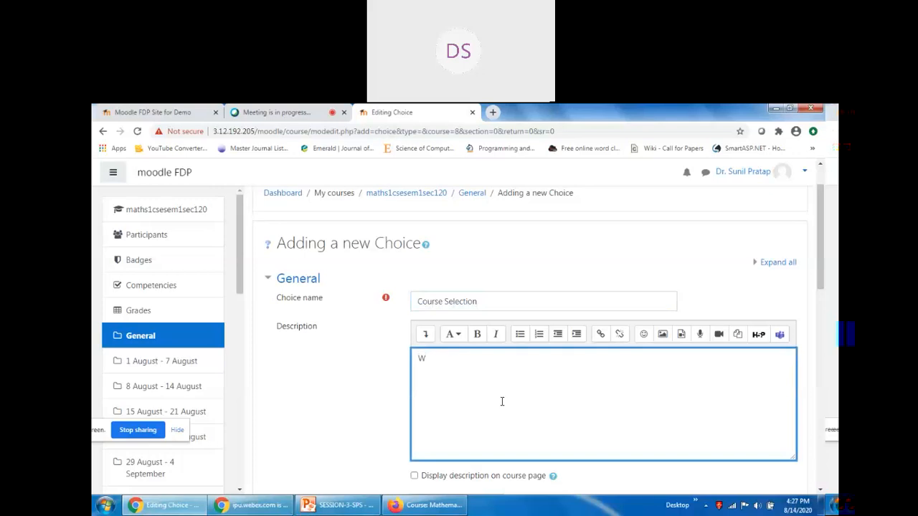
type("hic")
type("h cours")
type("e ")
type("will y")
type("ou lik et")
type("o prefere")
key("Left")
key("Left")
key("Left")
key("Left")
key("Left")
key("Left")
key("Left")
key("Left")
key("Left")
key("Left")
key("Left")
key("Left")
key("BackSpace")
key("Right")
key("BackSpace")
type("in upco")
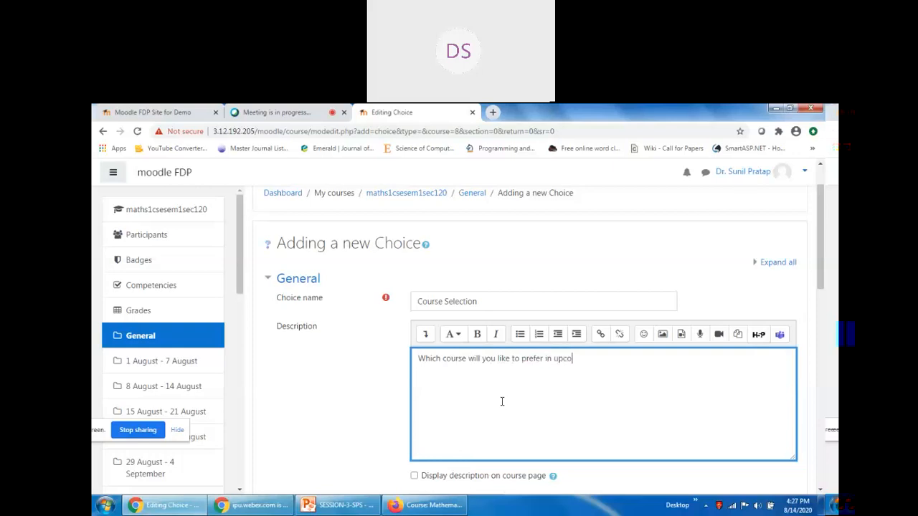
type("ming/next semester?")
Show the description on the course page and set Display mode to vertical.
scroll(477, 316, "down", 2)
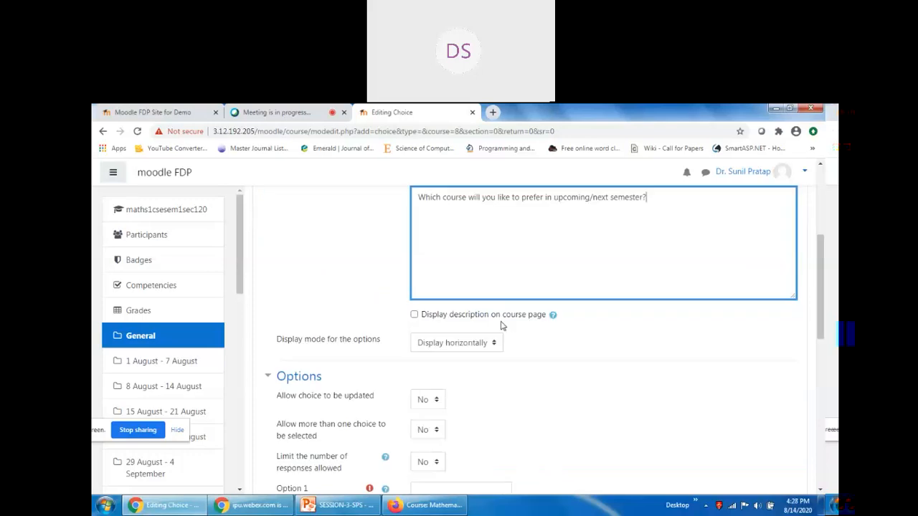
left_click(502, 314)
scroll(503, 314, "down", 1)
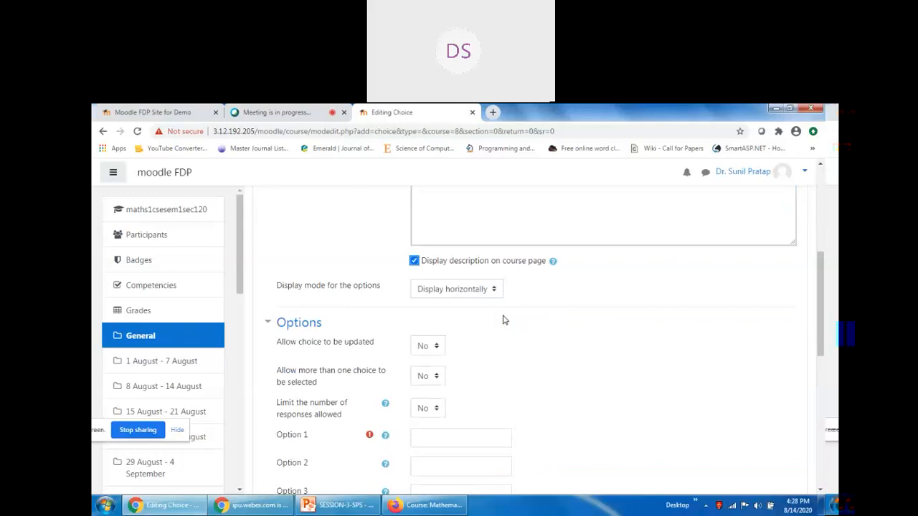
left_click(451, 292)
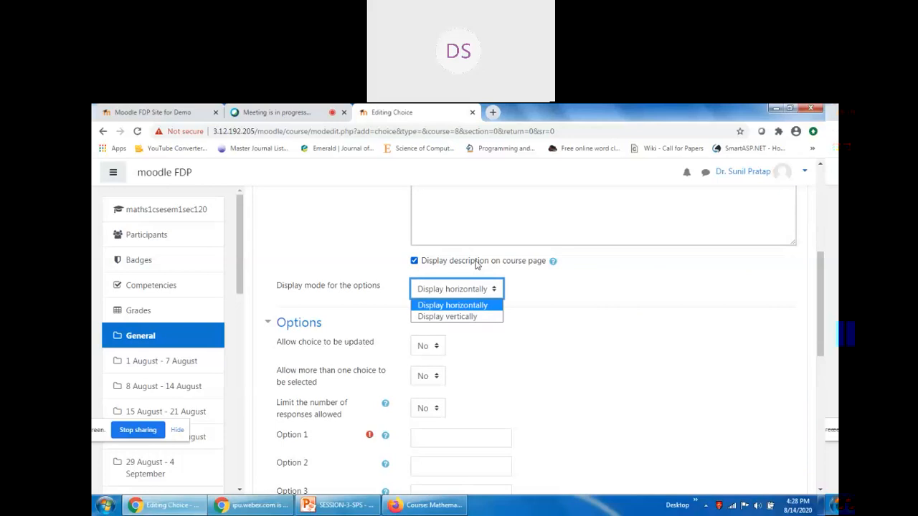
scroll(478, 266, "up", 2)
left_click(458, 397)
left_click(459, 398)
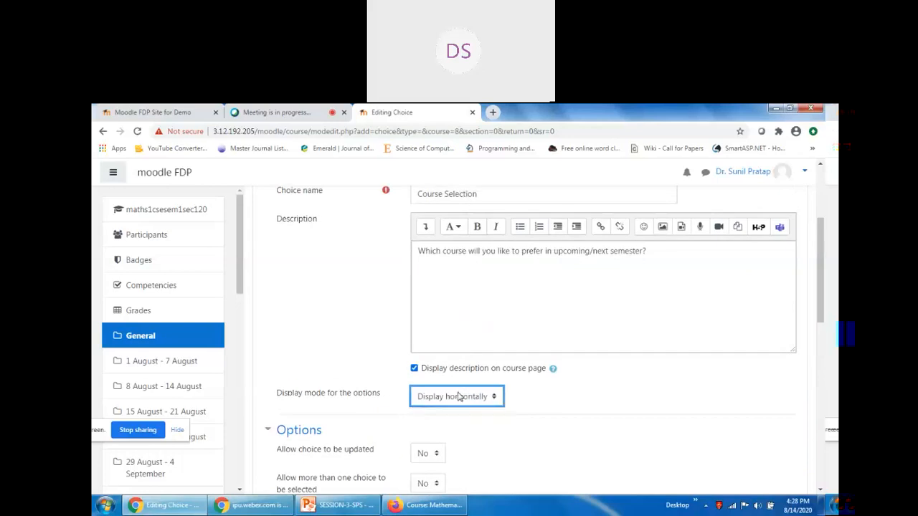
left_click(459, 398)
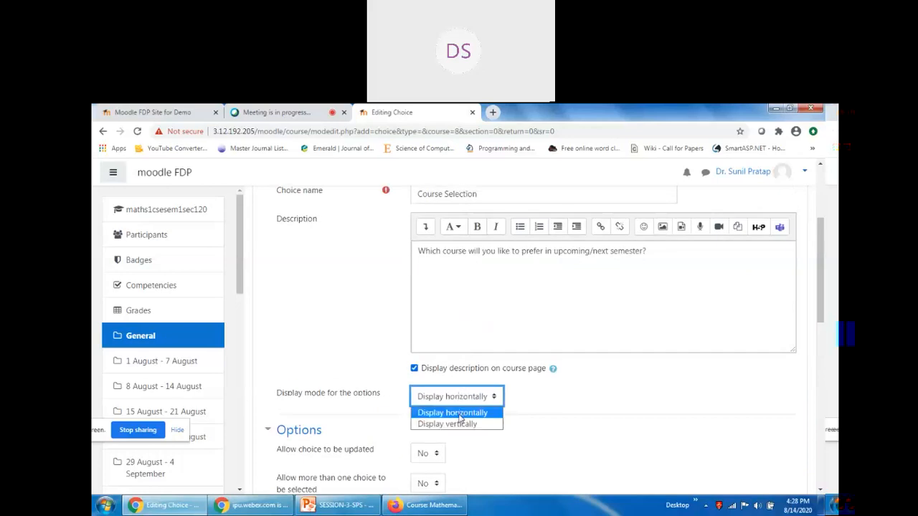
left_click(460, 424)
Leave answer updating disallowed and set limiting responses per option to Yes.
scroll(581, 320, "down", 2)
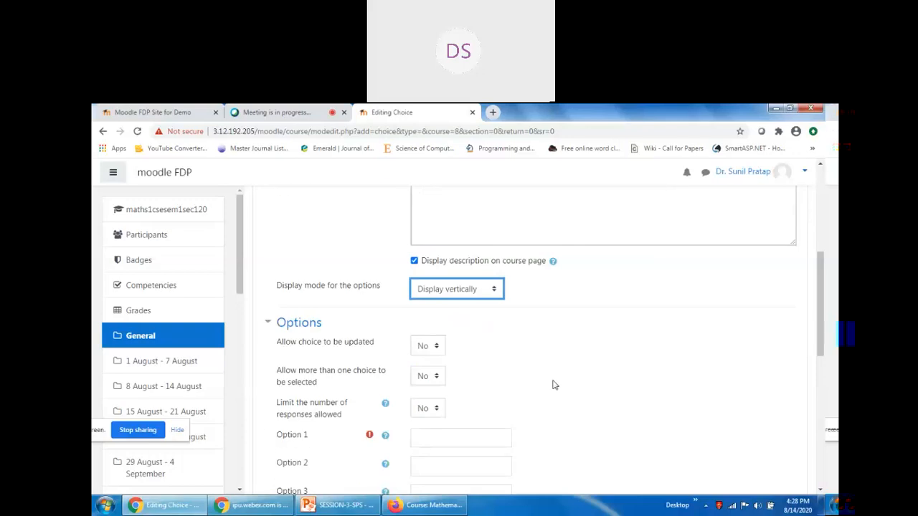
scroll(583, 320, "down", 2)
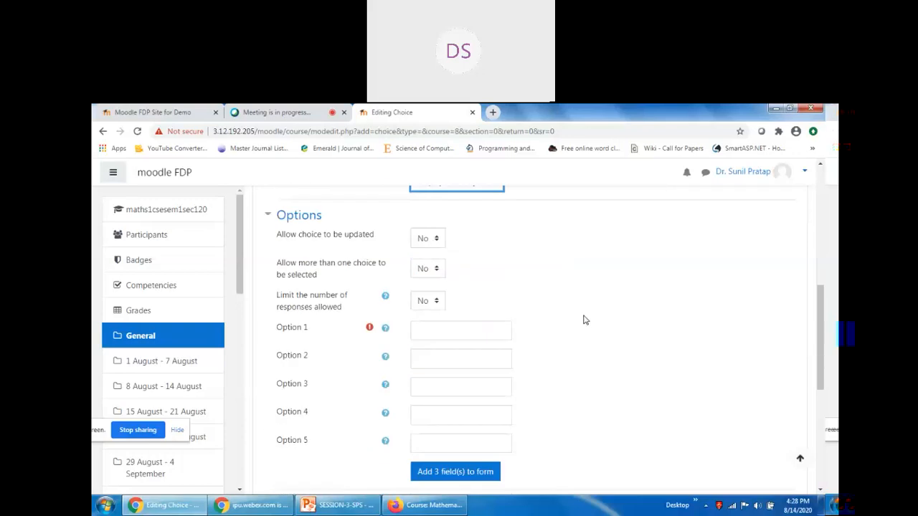
left_click(429, 244)
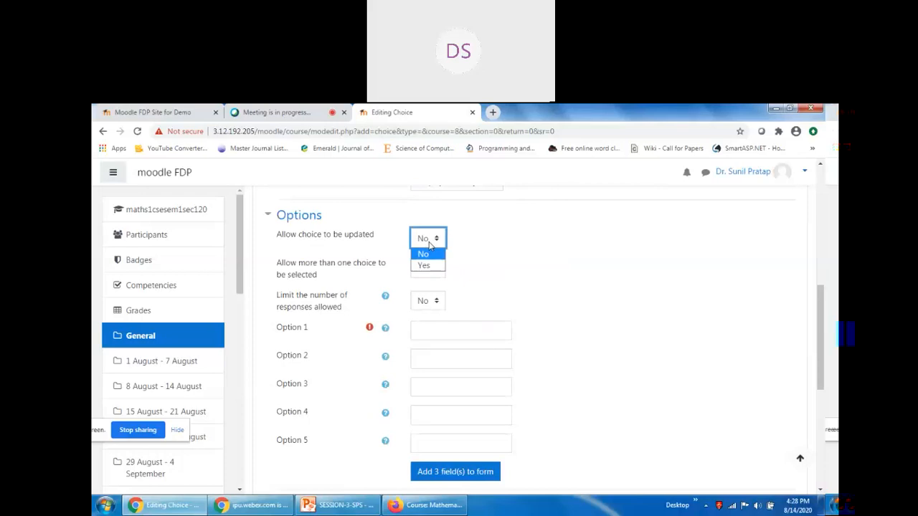
left_click(513, 275)
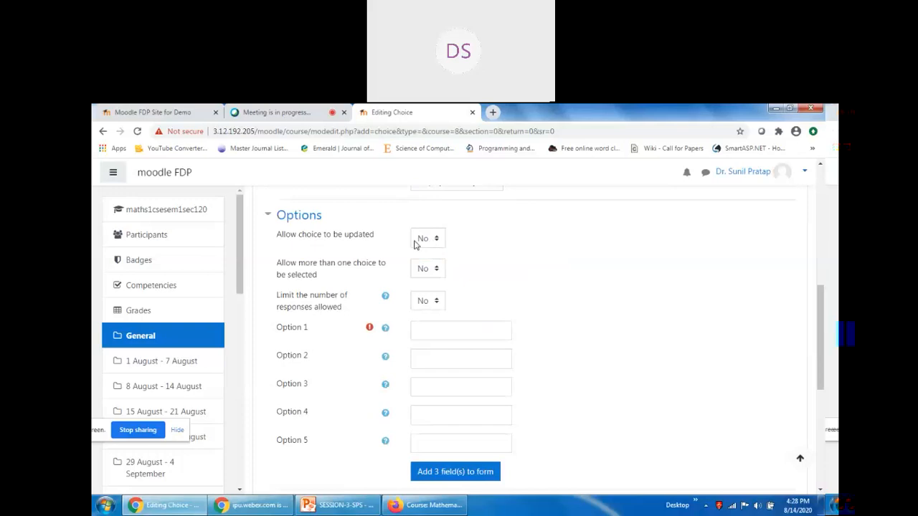
left_click(428, 303)
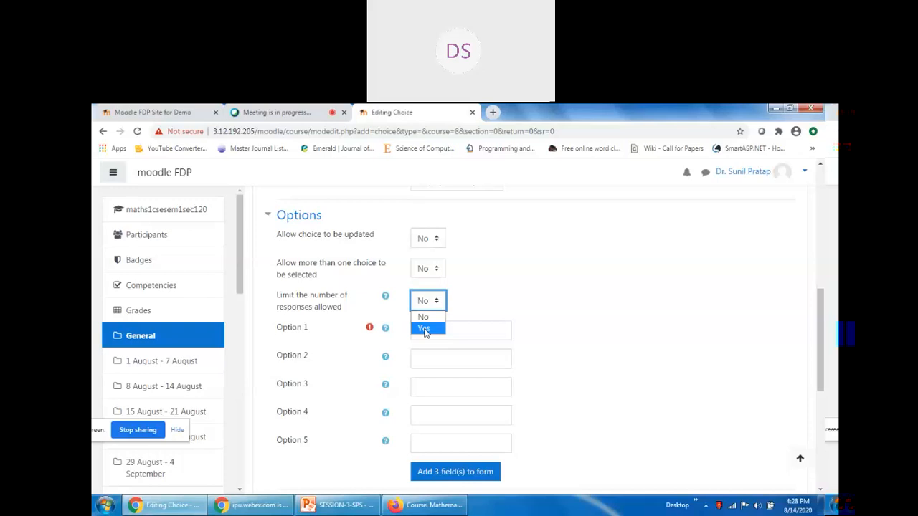
left_click(424, 329)
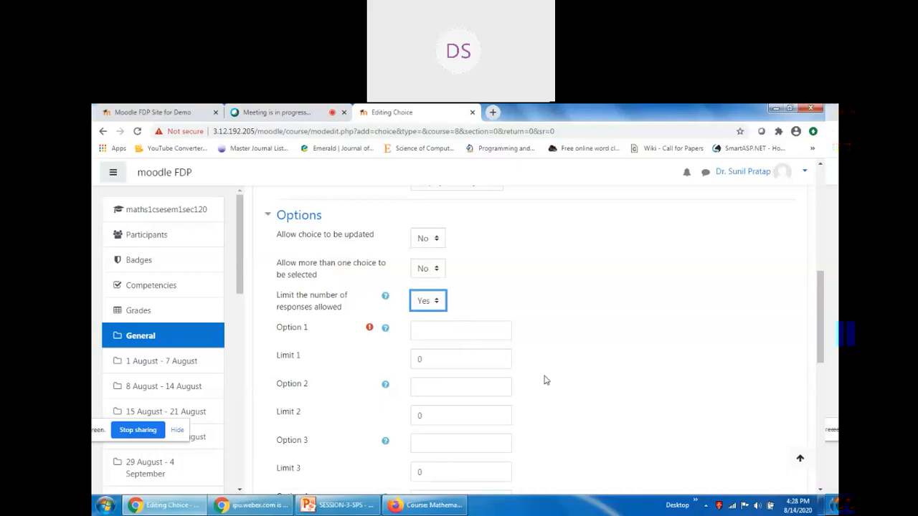
Enter Data Structure as Option 1 with a response limit of 5.
left_click(450, 330)
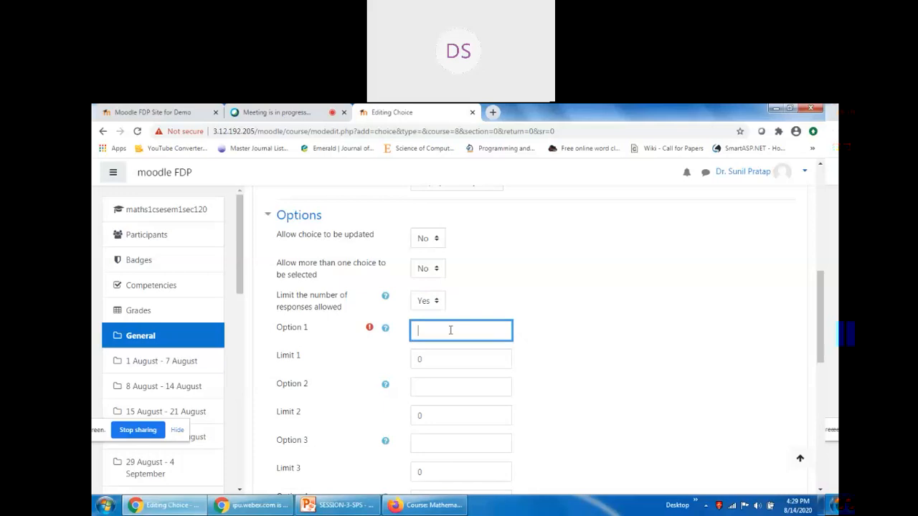
type("Data Structure")
left_click(441, 363)
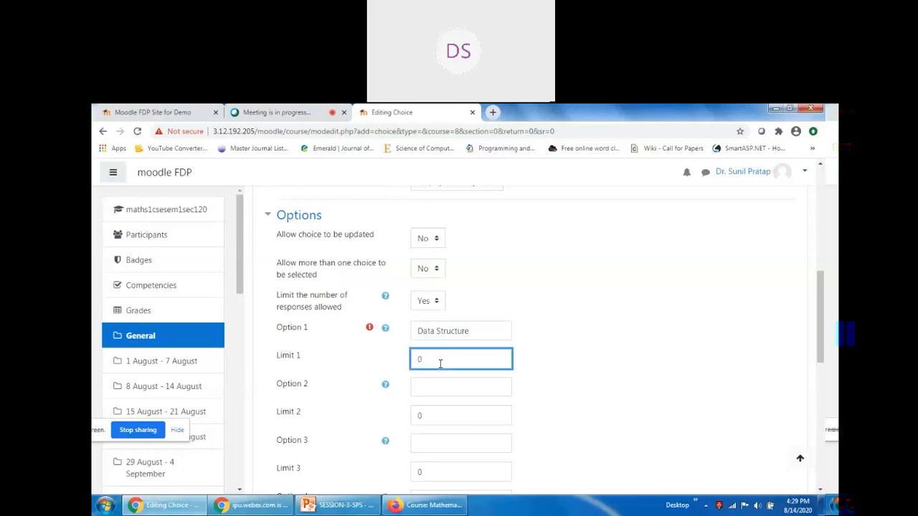
key("BackSpace")
Enter Database Management as Option 2 with a response limit of 10.
left_click(449, 388)
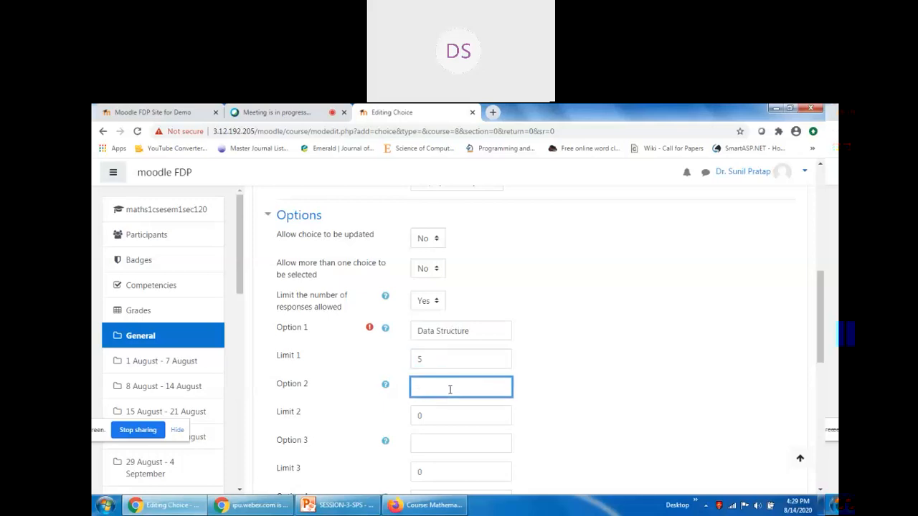
type("Database Management")
key("Tab")
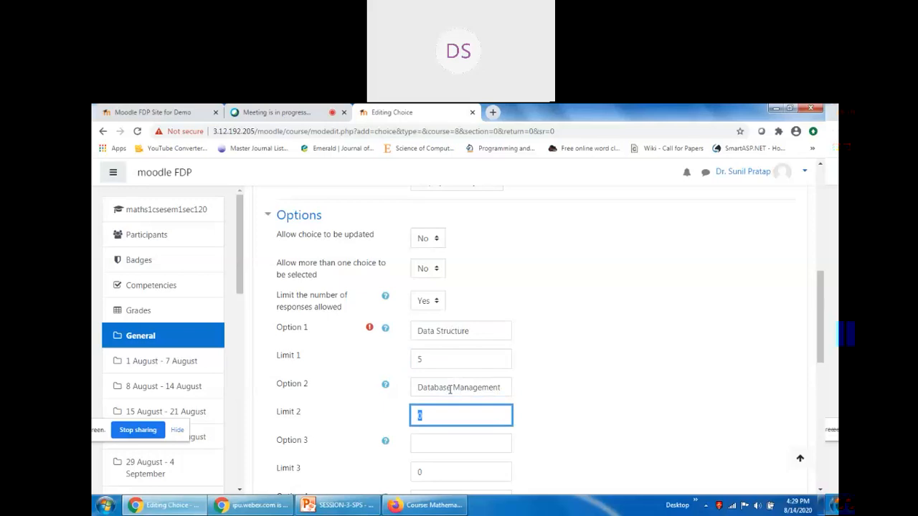
type("10")
left_click(571, 401)
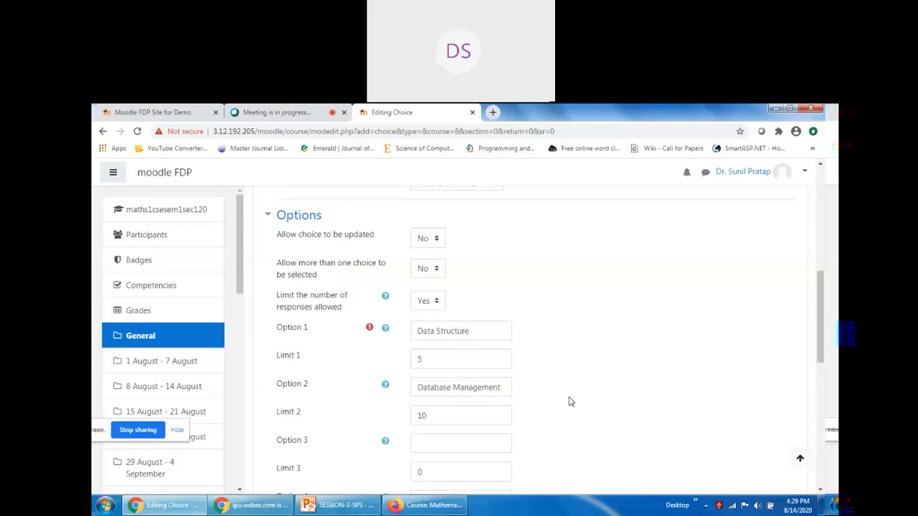
scroll(570, 402, "down", 1)
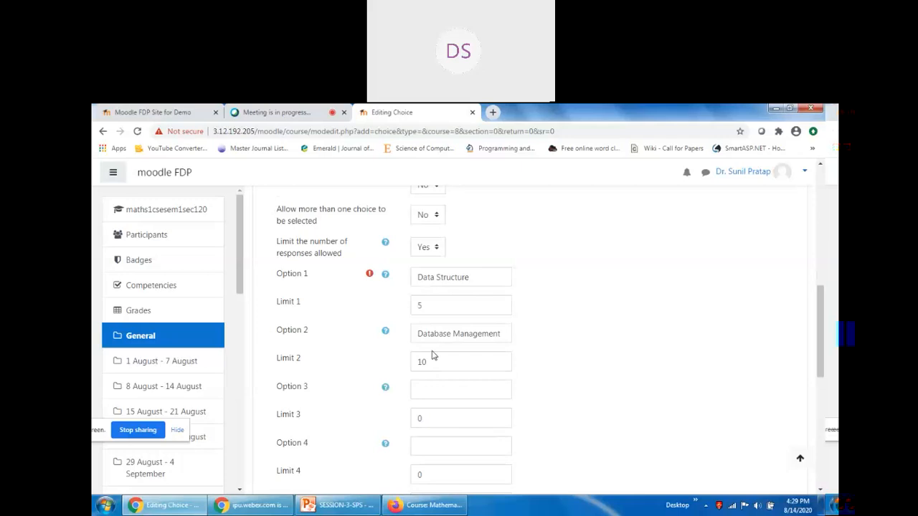
scroll(537, 358, "down", 2)
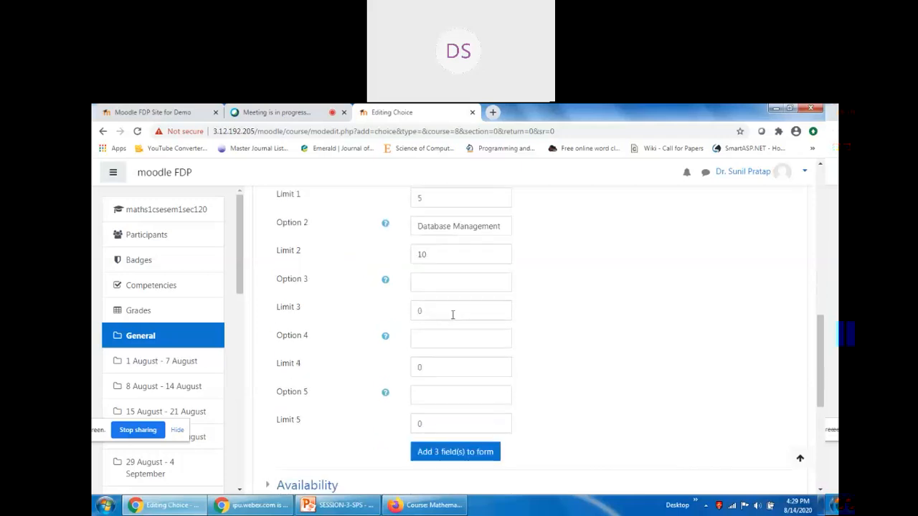
left_click(446, 285)
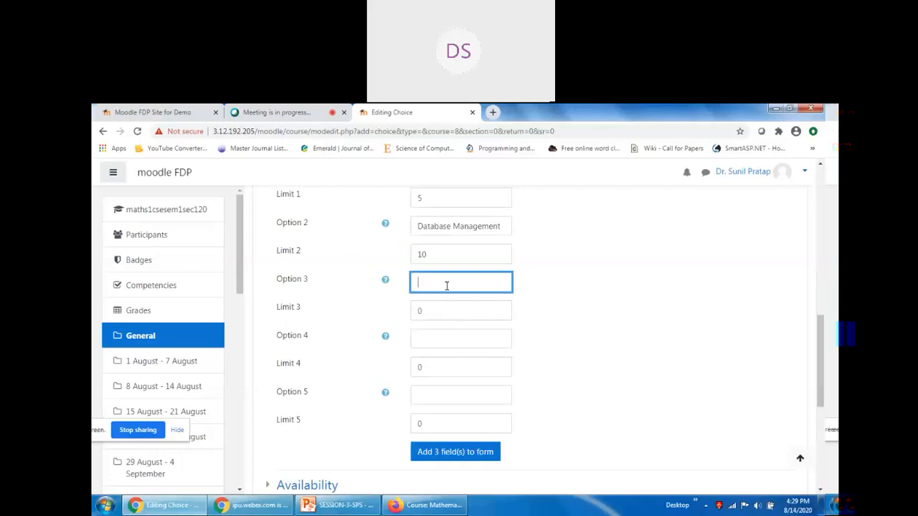
Add Discrete Mathematics as Option 3 with a response limit of 5.
scroll(555, 350, "up", 2)
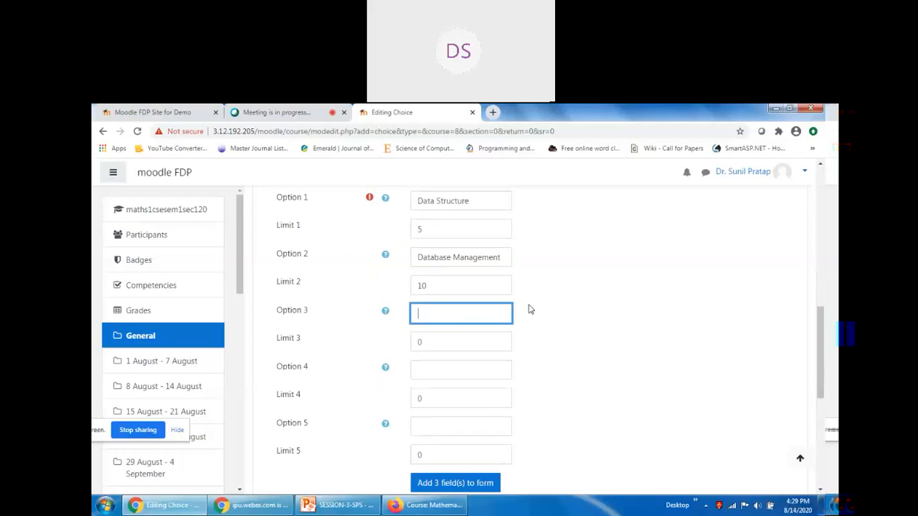
scroll(556, 351, "down", 1)
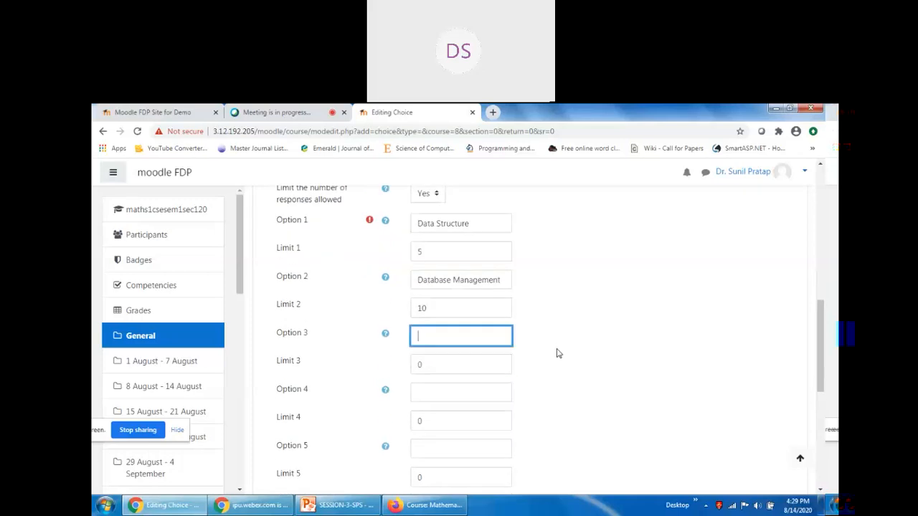
type("Discrete Mathematics")
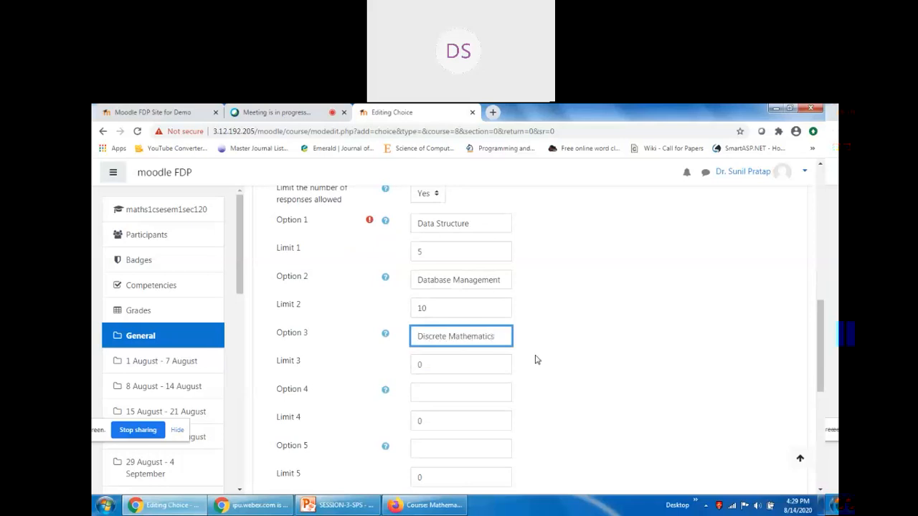
left_click(471, 367)
key("BackSpace")
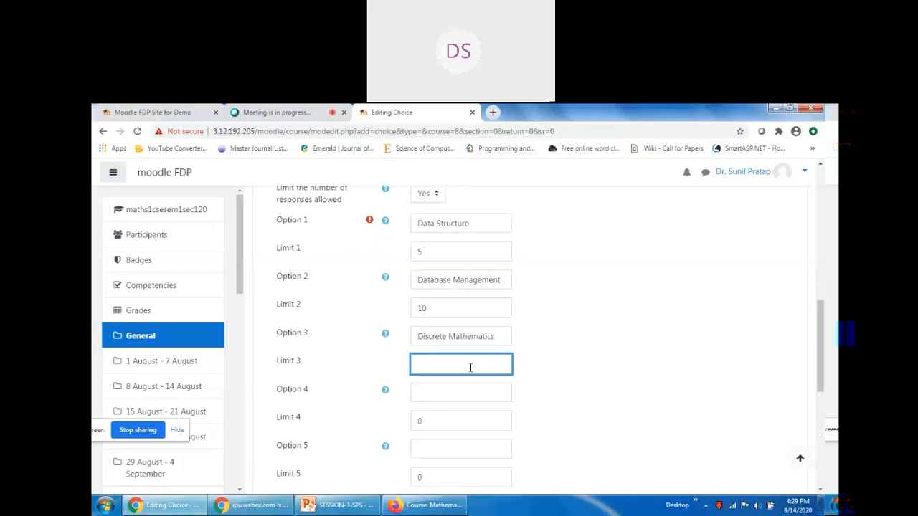
type("5")
Add Information Technology as Option 4 with a response limit of 3.
scroll(434, 378, "down", 1)
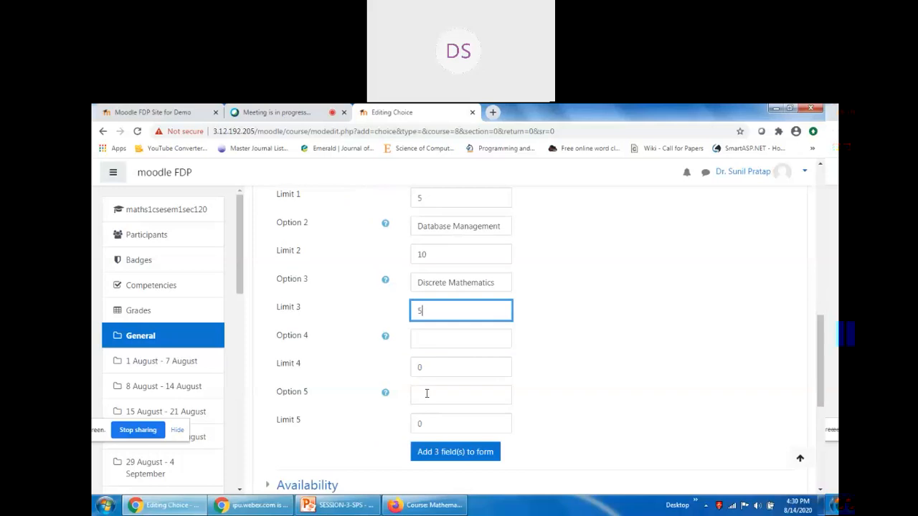
left_click(433, 370)
key("BackSpace")
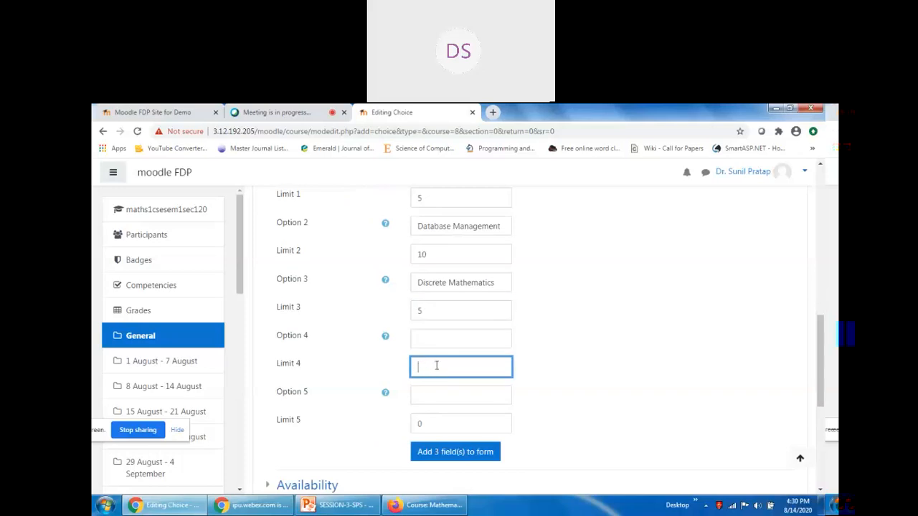
left_click(442, 339)
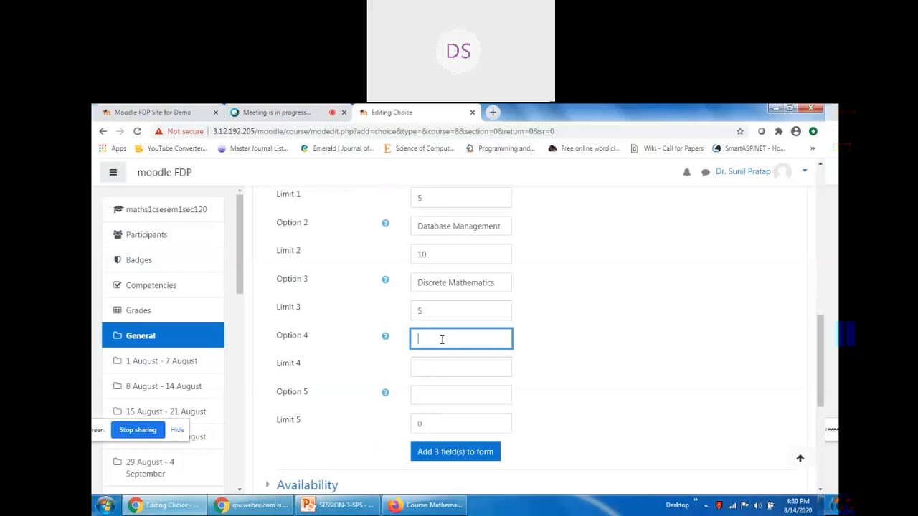
scroll(442, 339, "up", 2)
scroll(442, 341, "down", 2)
type("Information Technology")
left_click(449, 365)
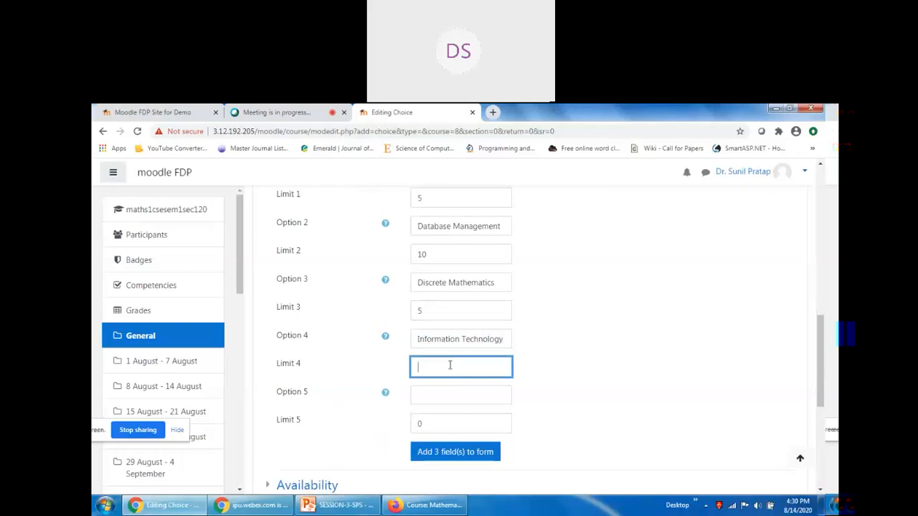
type("3")
Enter Data Mining as the fifth option.
left_click(457, 395)
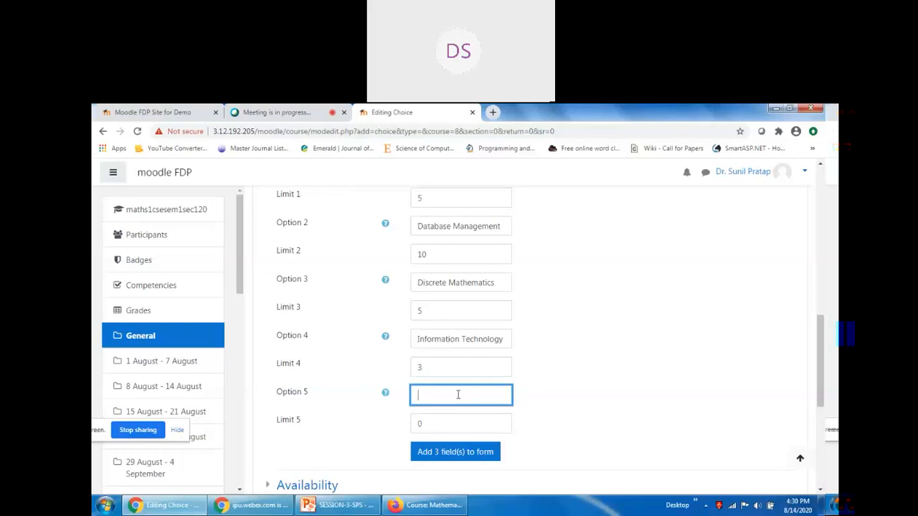
type("Data Mining")
key("Tab")
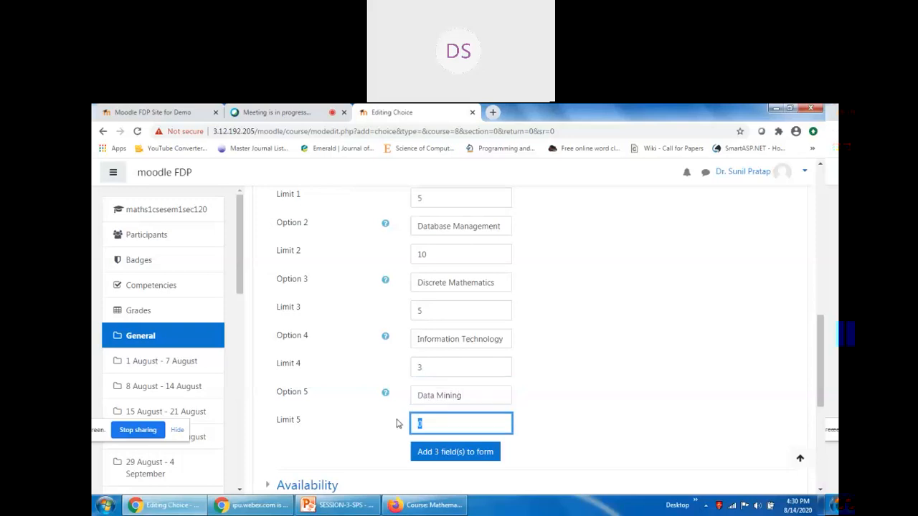
Set Data Mining's response limit to 4.
type("4")
scroll(573, 361, "down", 2)
scroll(406, 363, "up", 4)
scroll(406, 364, "up", 1)
Accept responses from 13 August 2020 until 15 August 2020.
left_click(266, 270)
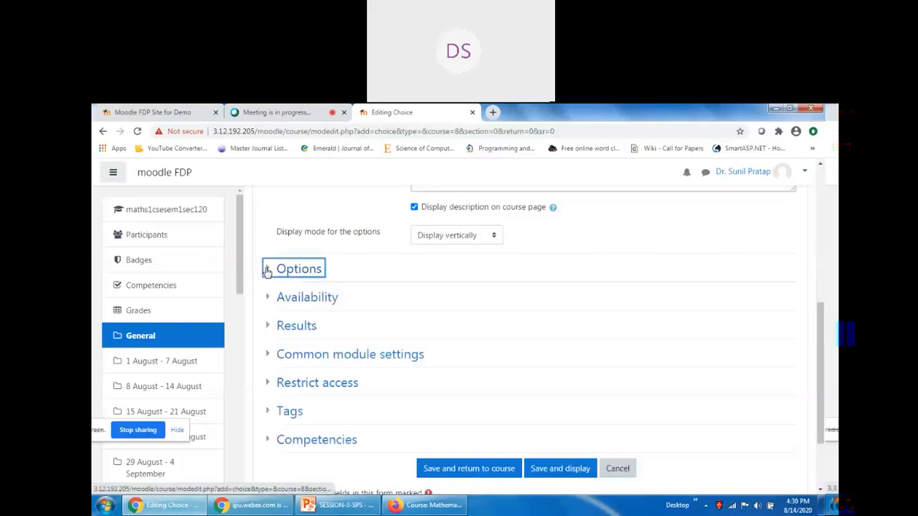
scroll(267, 287, "up", 4)
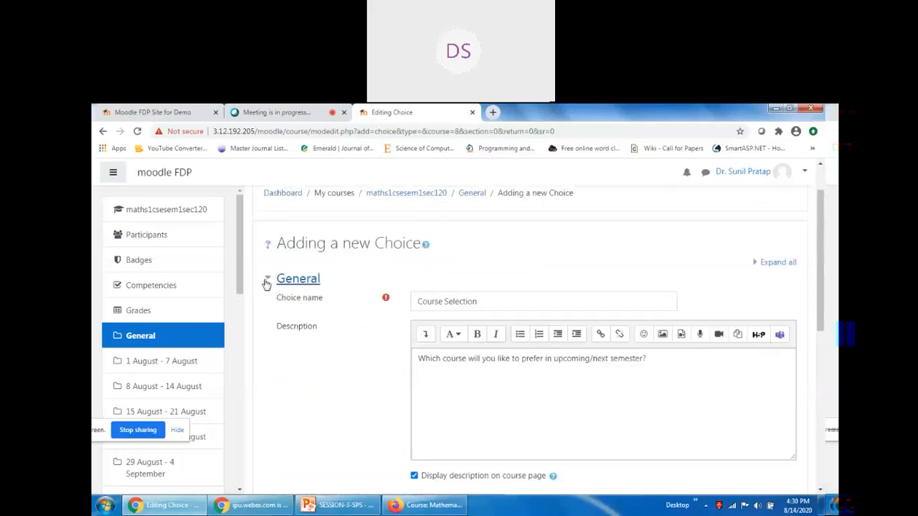
scroll(279, 312, "down", 4)
left_click(271, 297)
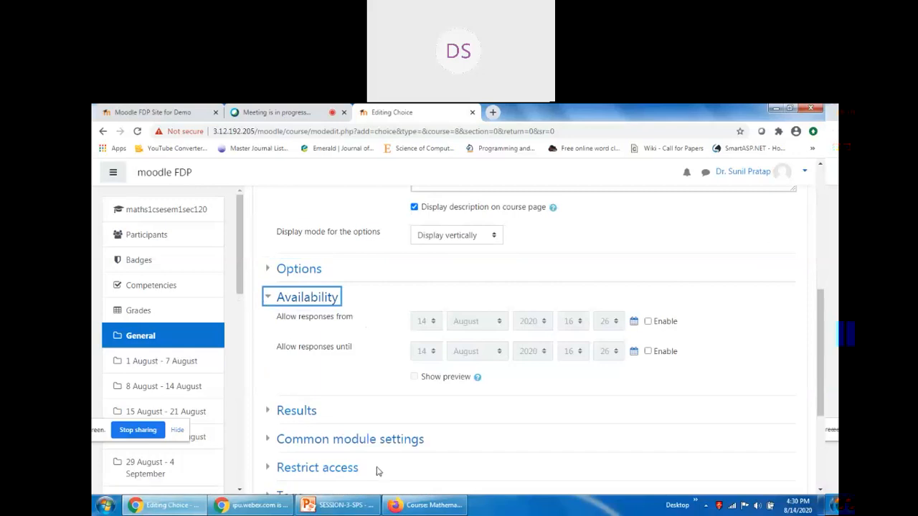
left_click(648, 322)
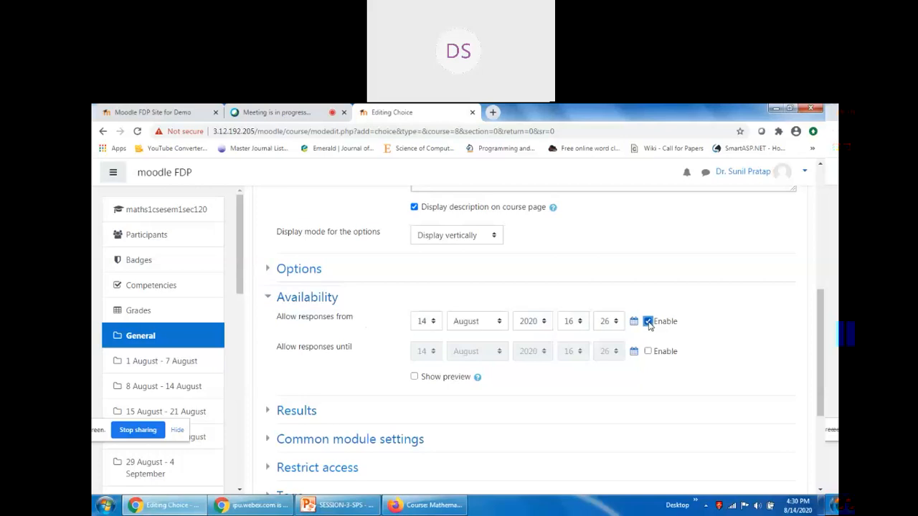
left_click(428, 322)
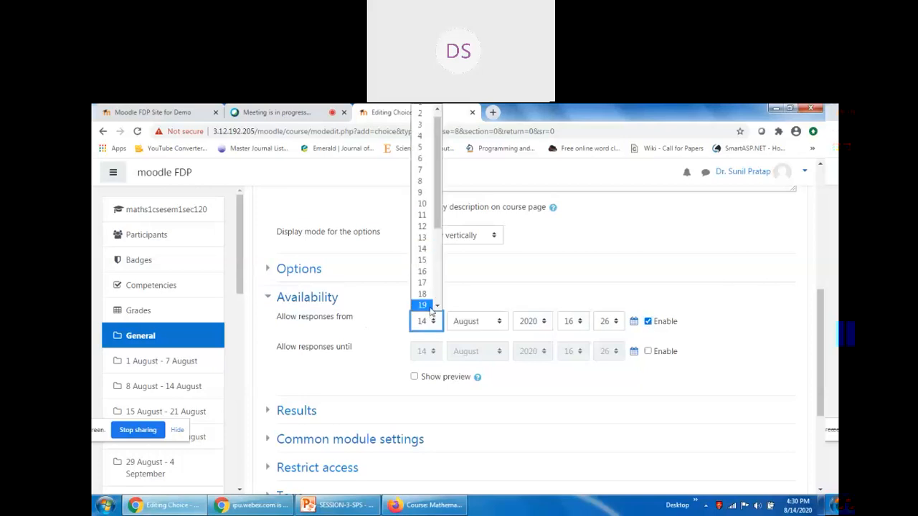
left_click(423, 237)
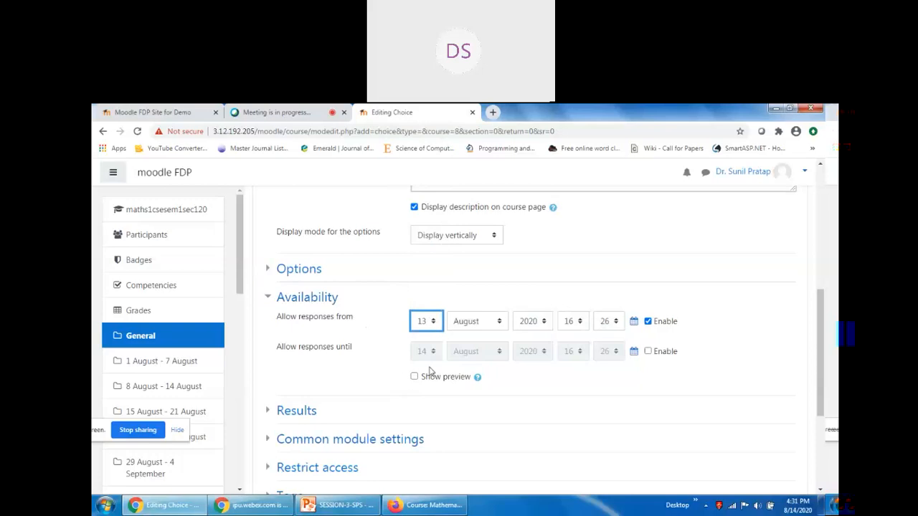
left_click(648, 351)
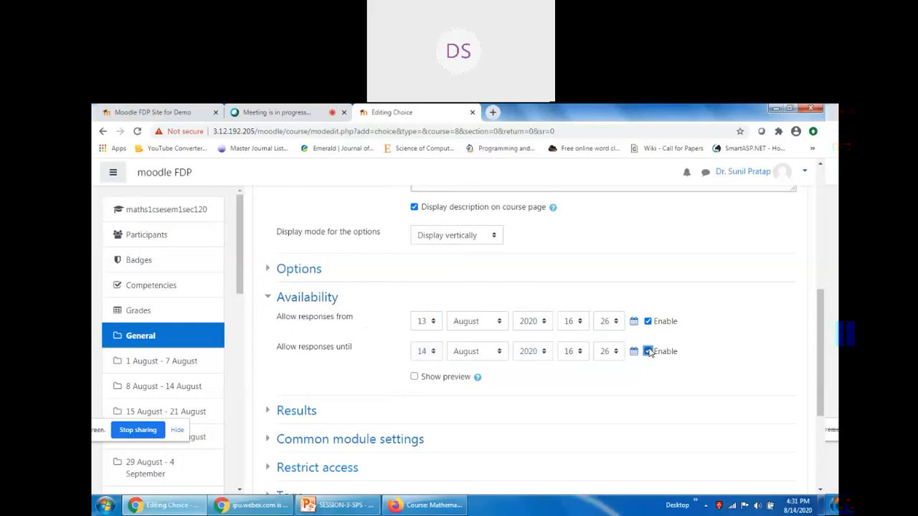
left_click(426, 351)
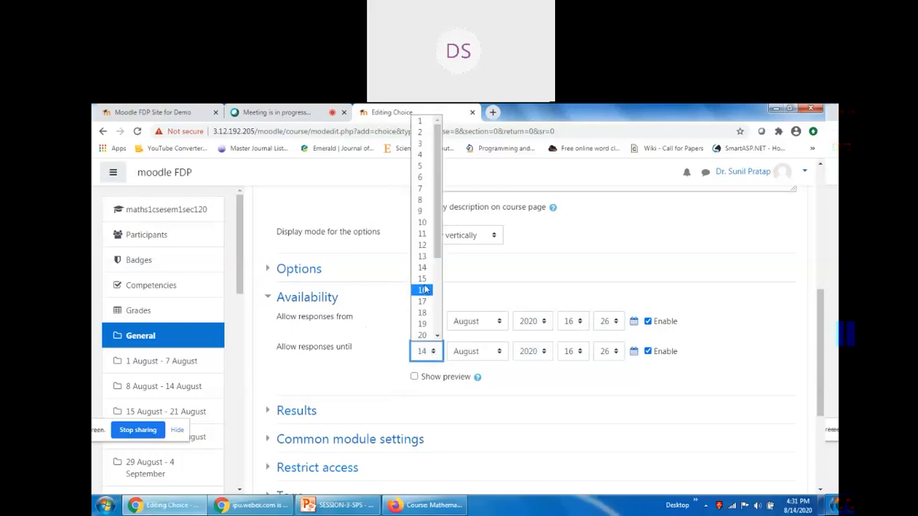
left_click(424, 286)
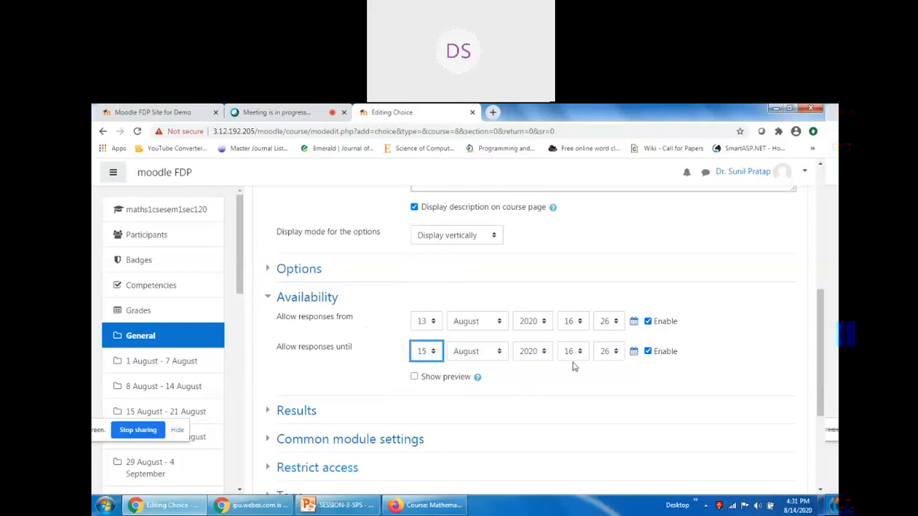
Enable Show preview so students can see the options before the choice opens.
left_click(278, 113)
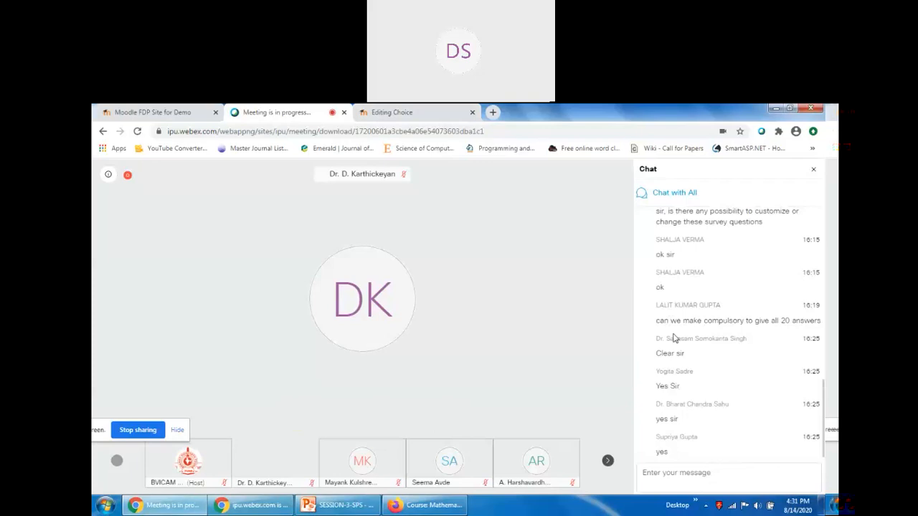
left_click(418, 112)
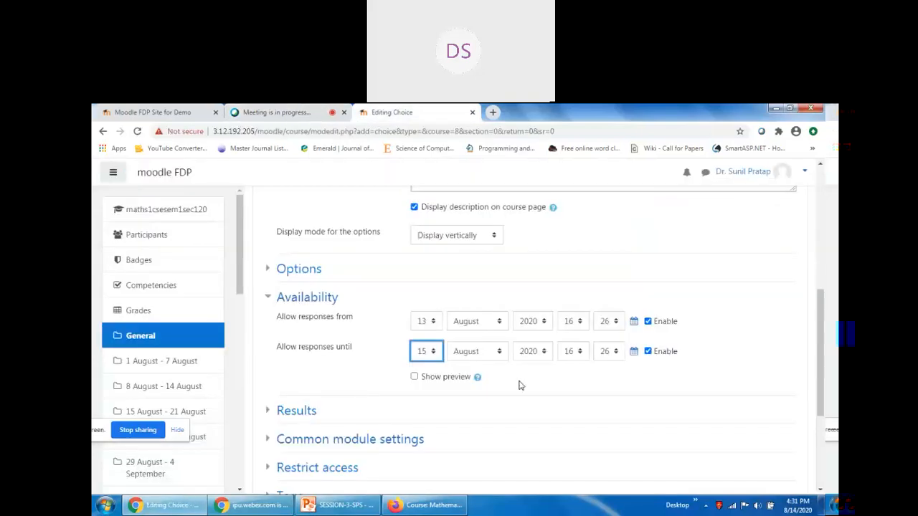
scroll(706, 381, "down", 1)
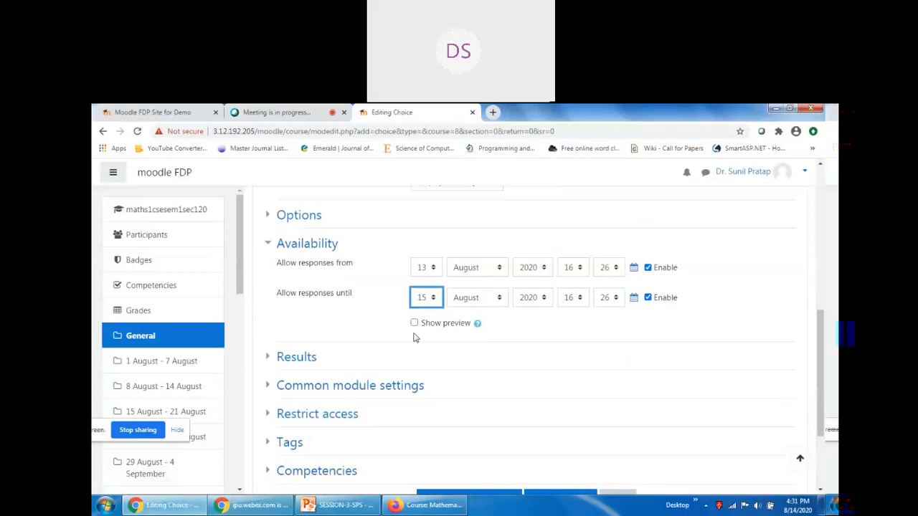
left_click(414, 323)
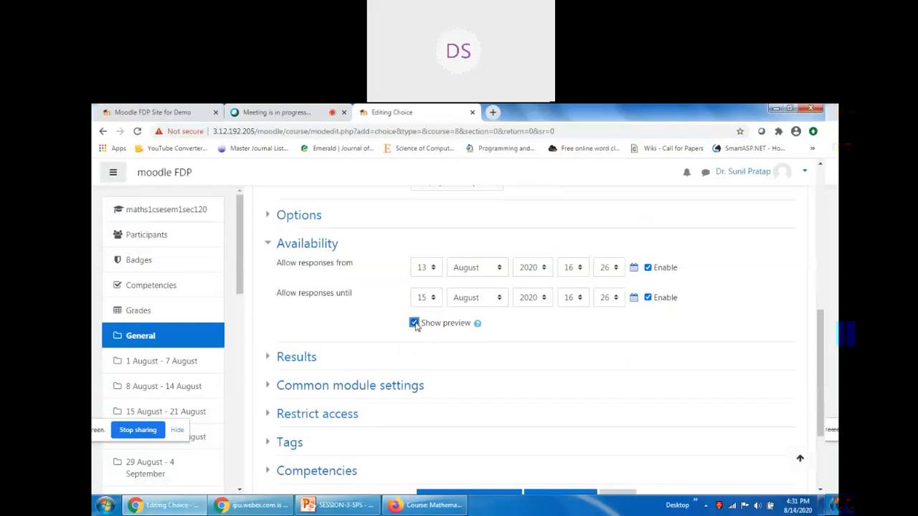
left_click(478, 324)
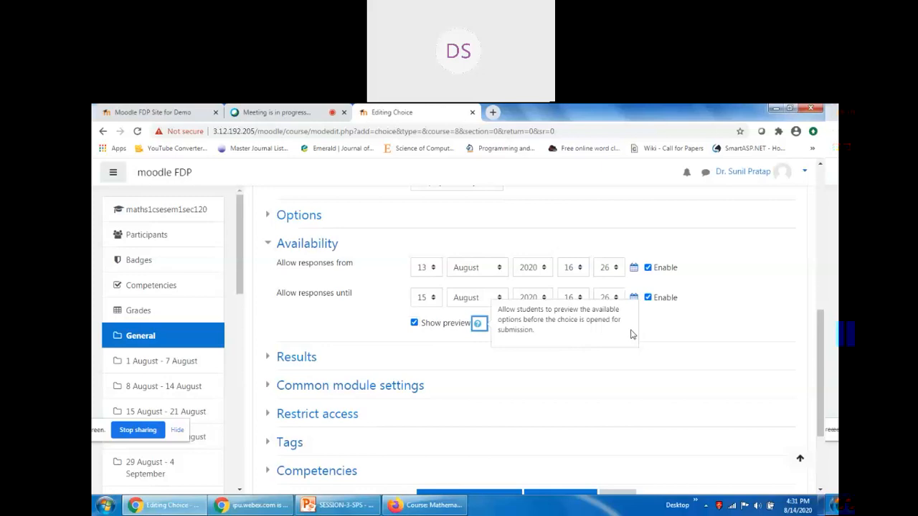
left_click(670, 334)
scroll(574, 323, "down", 3)
left_click(267, 231)
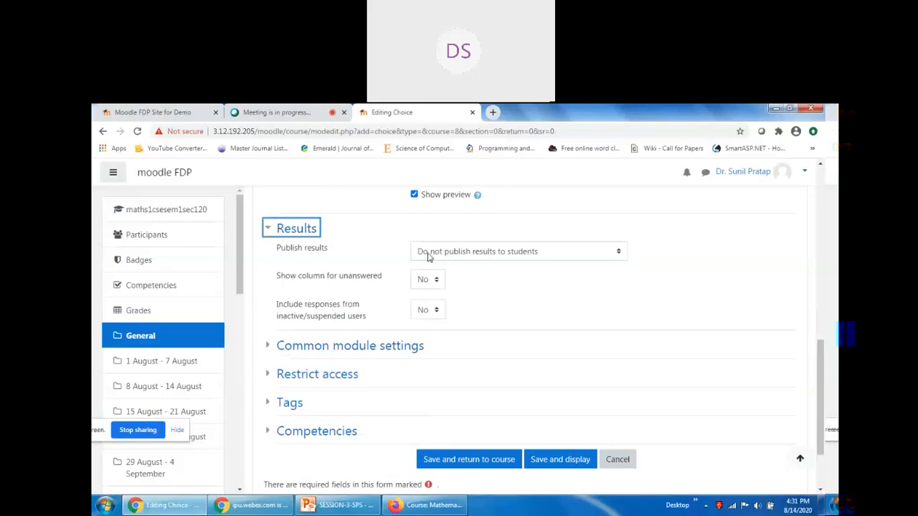
left_click(499, 256)
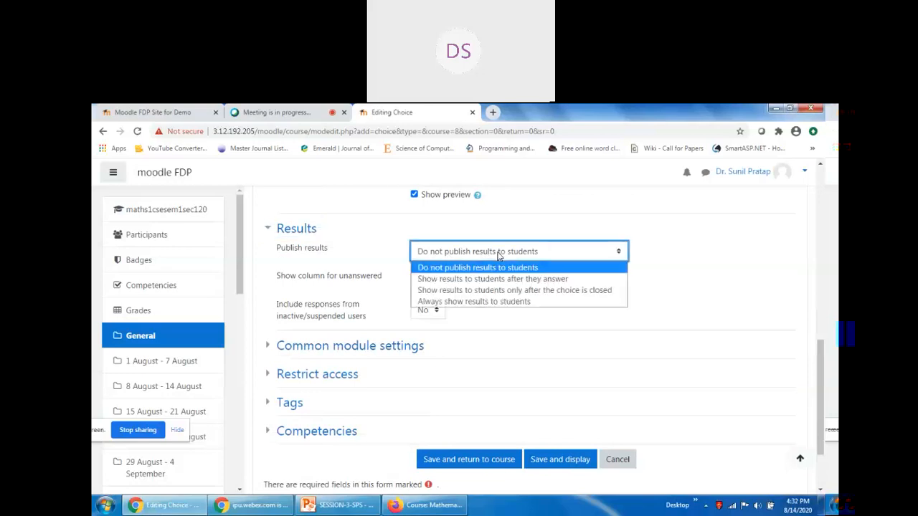
left_click(491, 302)
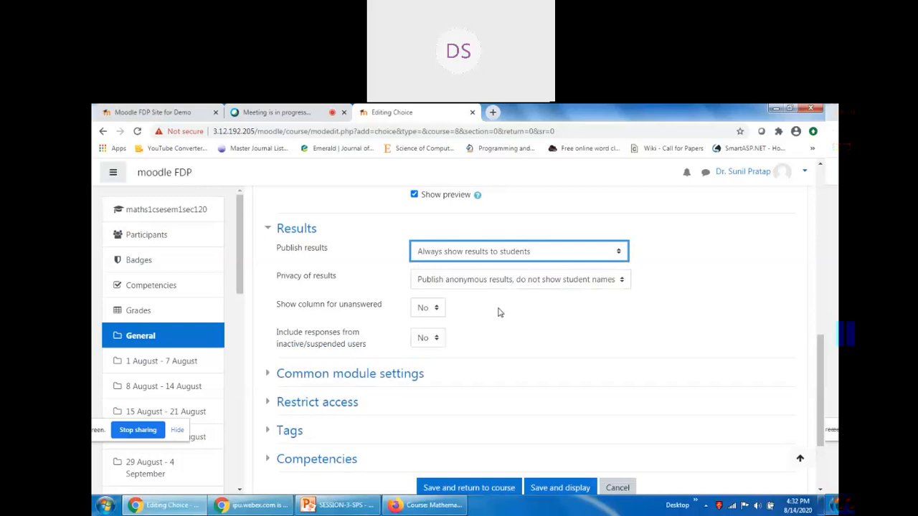
left_click(452, 283)
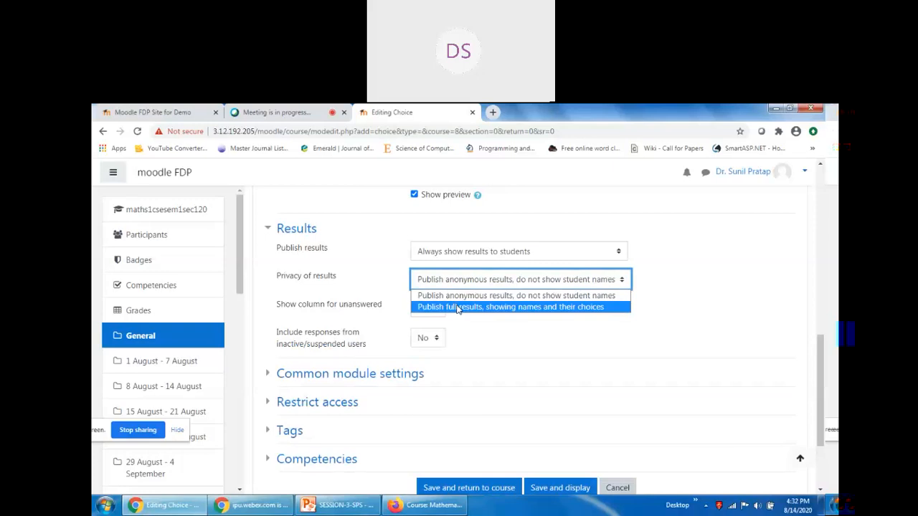
left_click(458, 306)
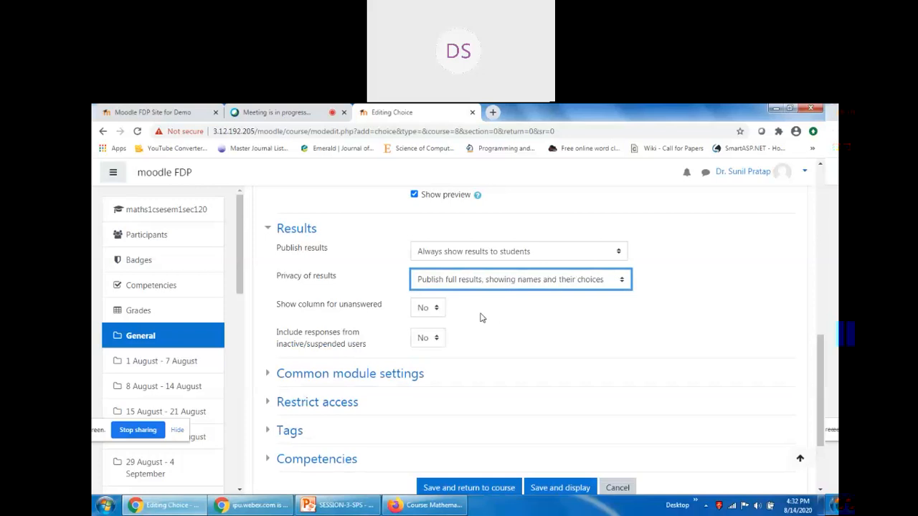
left_click(276, 112)
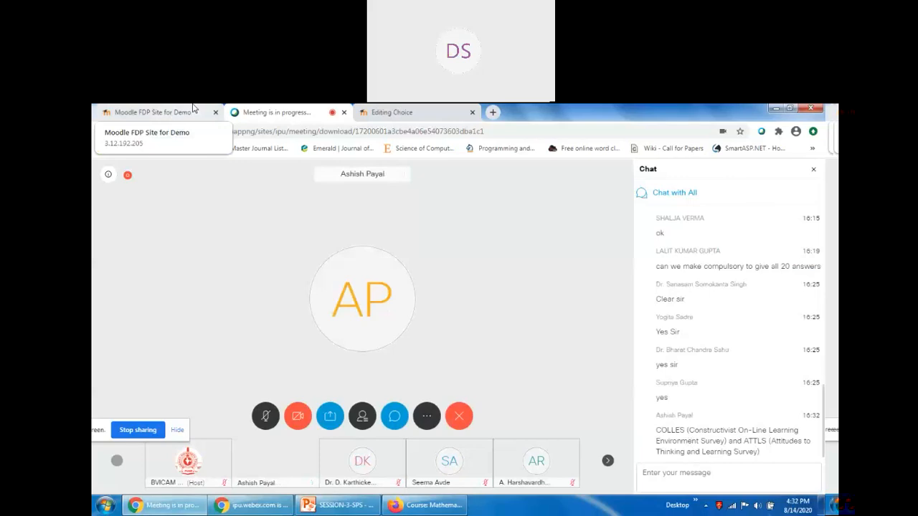
left_click(387, 112)
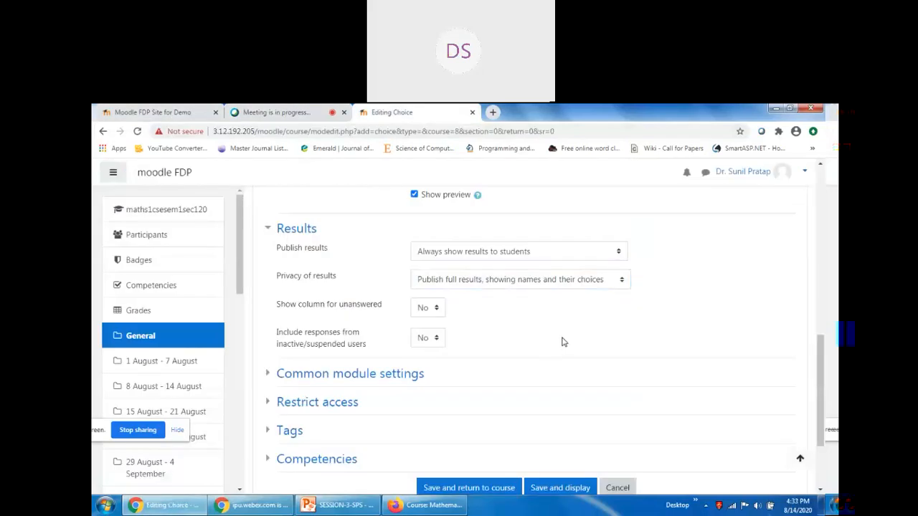
left_click(425, 313)
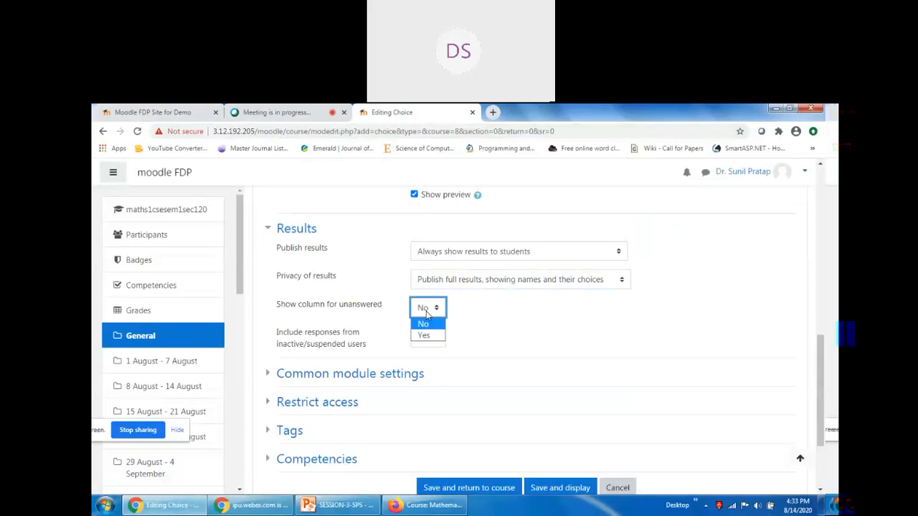
left_click(535, 334)
left_click(461, 260)
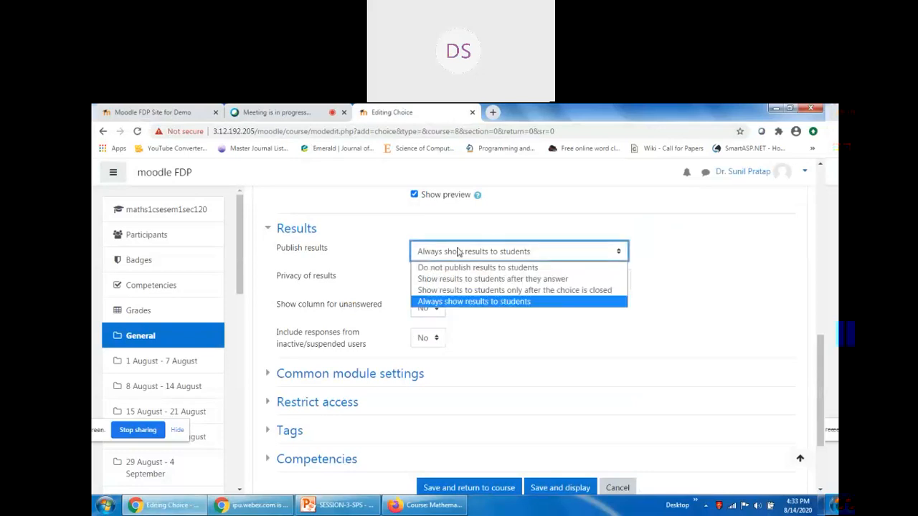
left_click(456, 267)
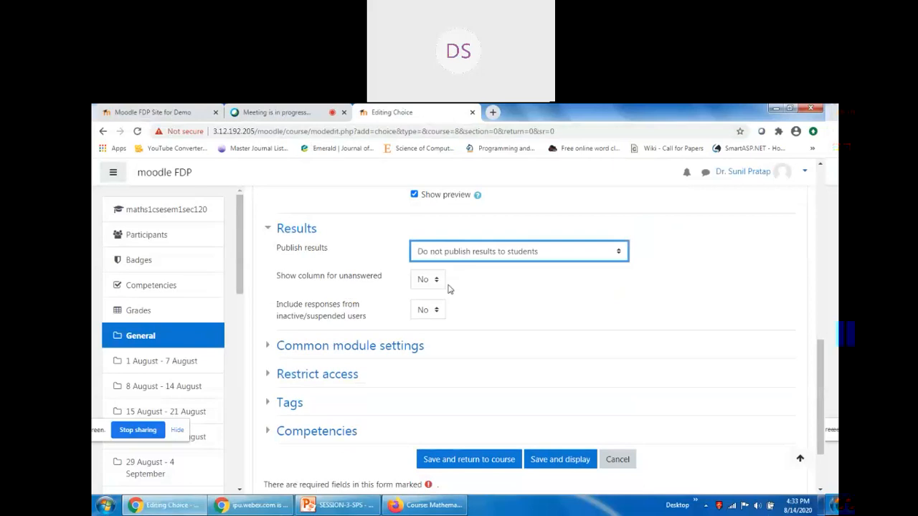
left_click(269, 229)
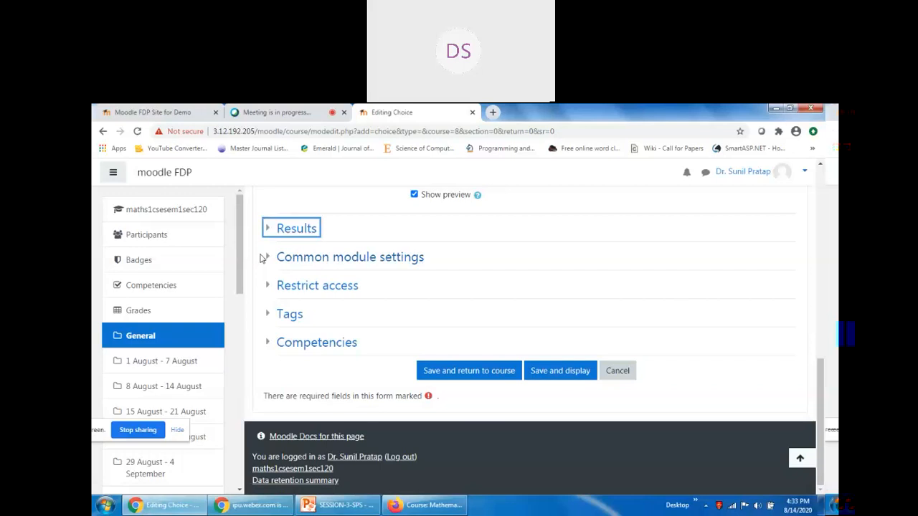
Save the Course Selection choice and review its page listing the five course options.
left_click(266, 258)
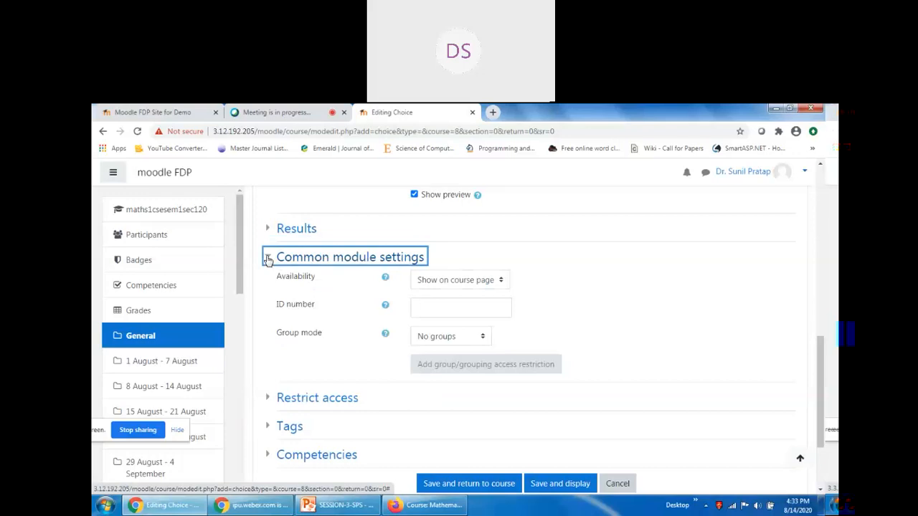
left_click(266, 258)
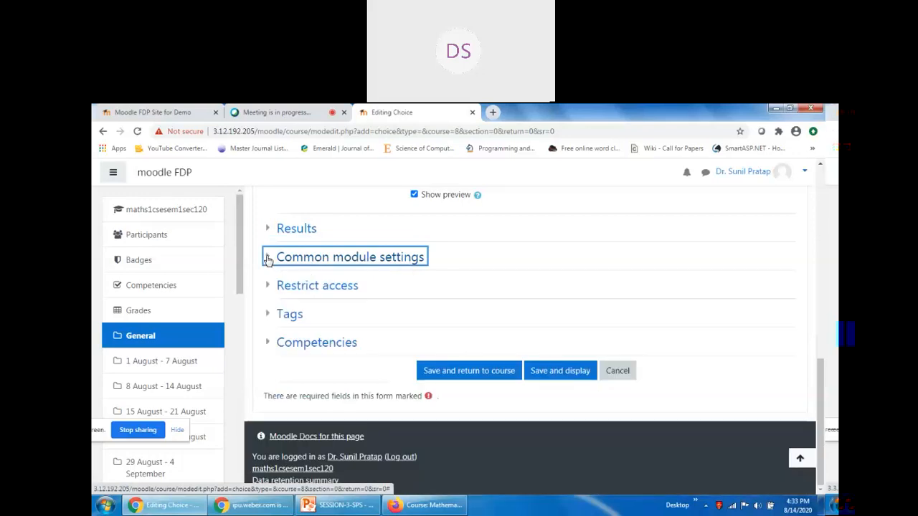
scroll(544, 405, "up", 2)
scroll(416, 365, "up", 4)
scroll(382, 328, "down", 3)
scroll(566, 352, "down", 2)
scroll(479, 322, "up", 8)
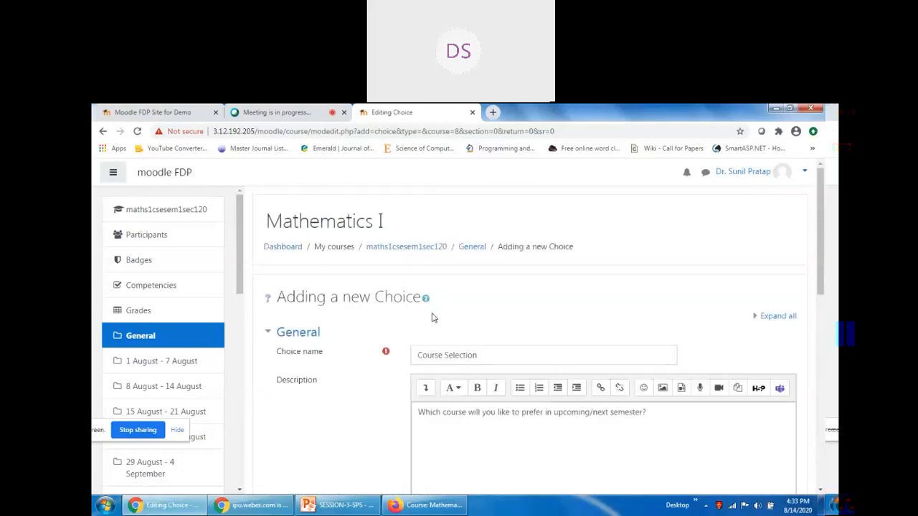
scroll(653, 366, "down", 8)
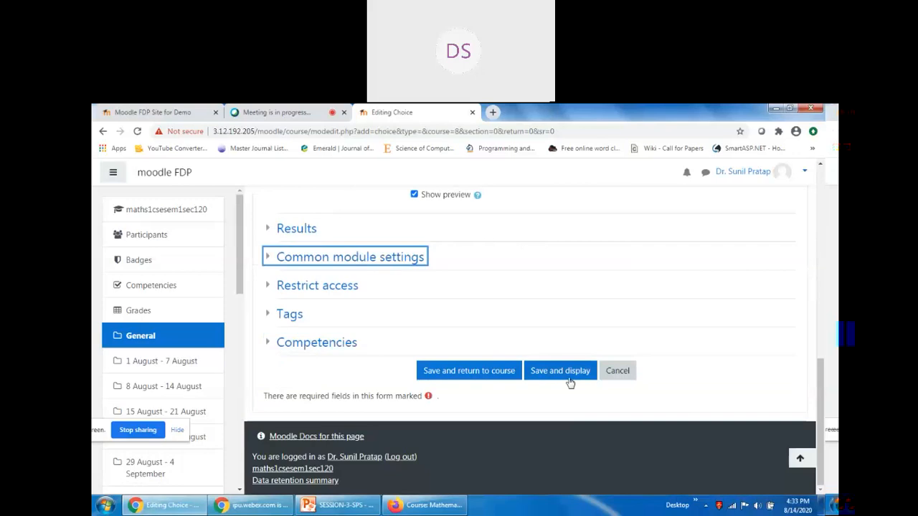
left_click(563, 373)
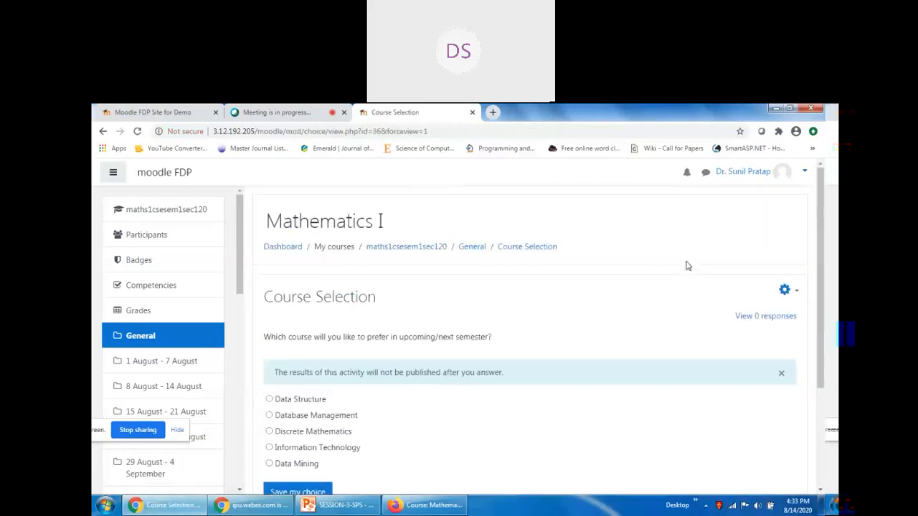
scroll(602, 319, "down", 2)
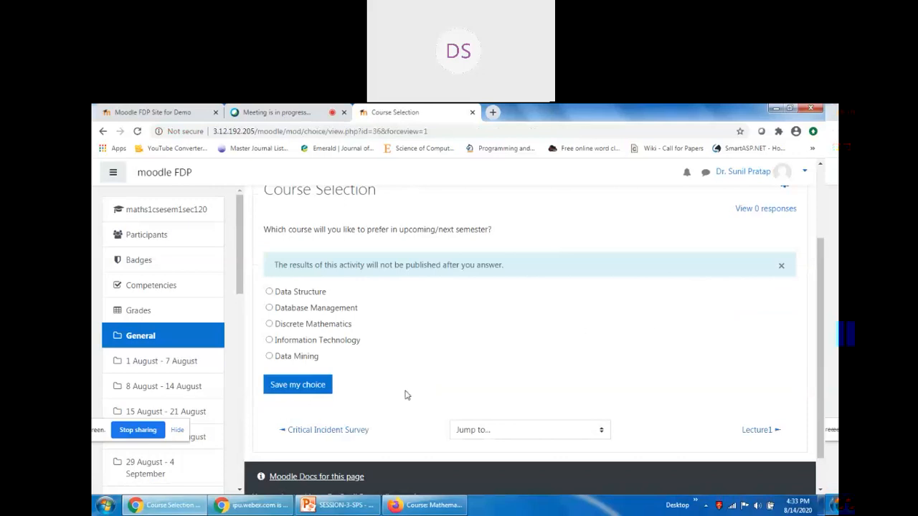
scroll(686, 282, "up", 2)
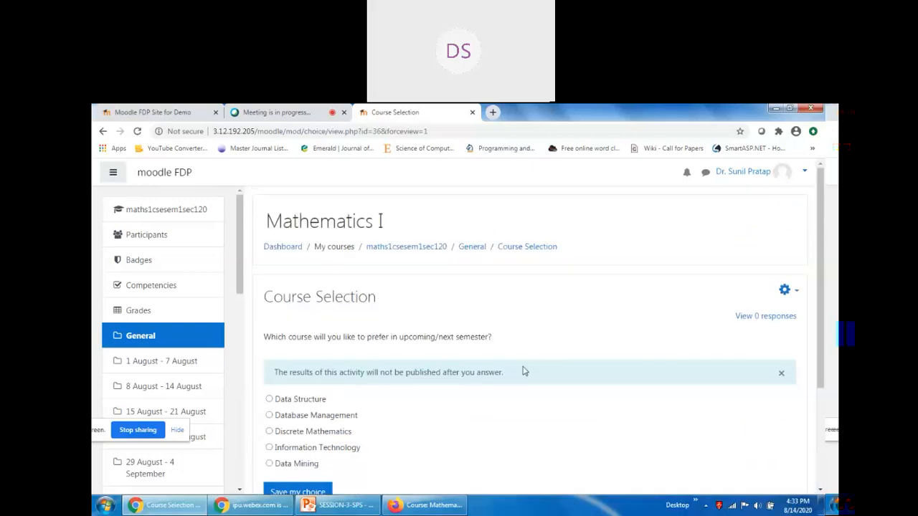
As the student, open Course Selection in Mathematics I and submit Data Structure.
left_click(424, 504)
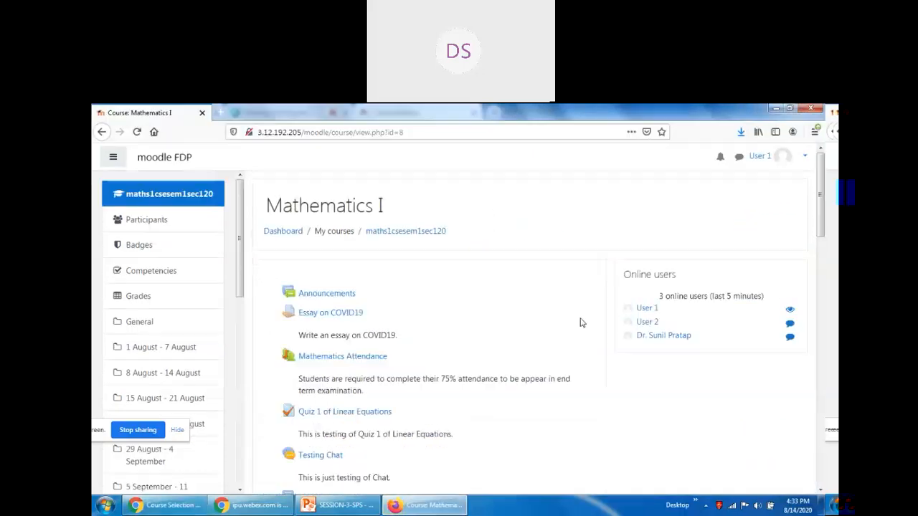
left_click(149, 197)
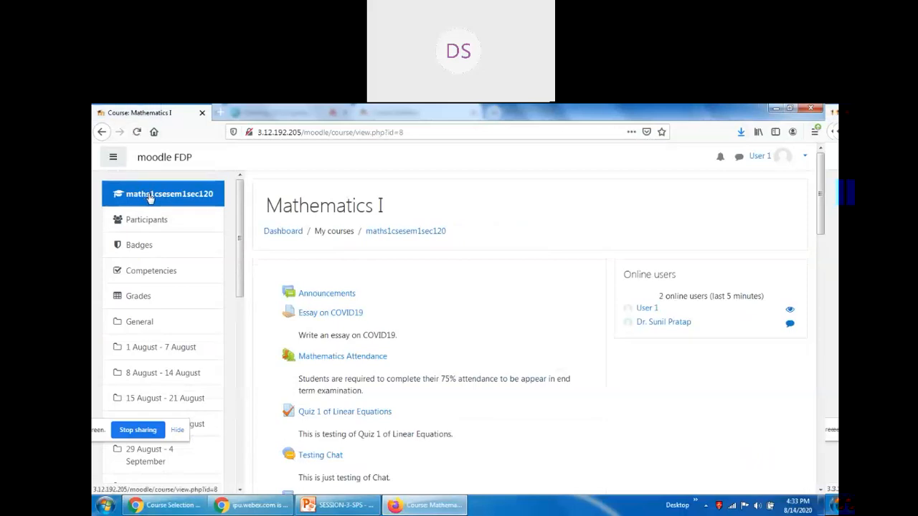
scroll(479, 291, "down", 6)
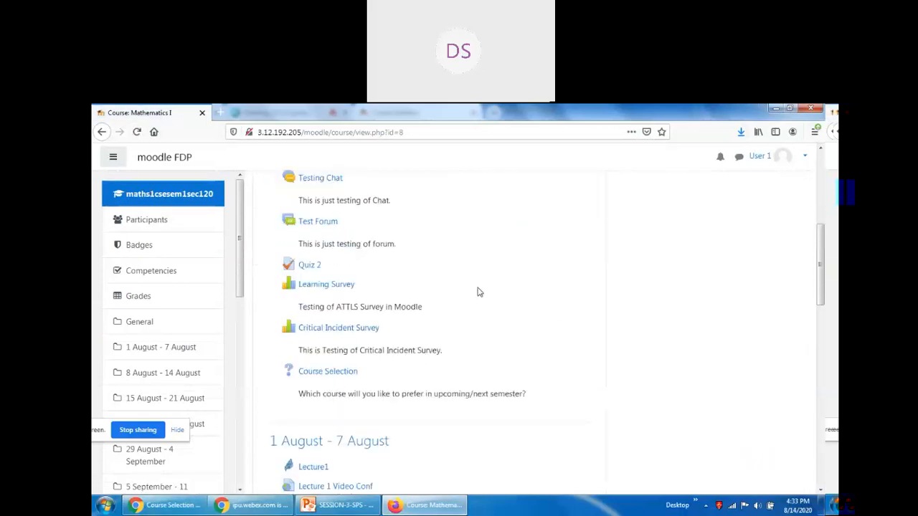
scroll(428, 307, "up", 1)
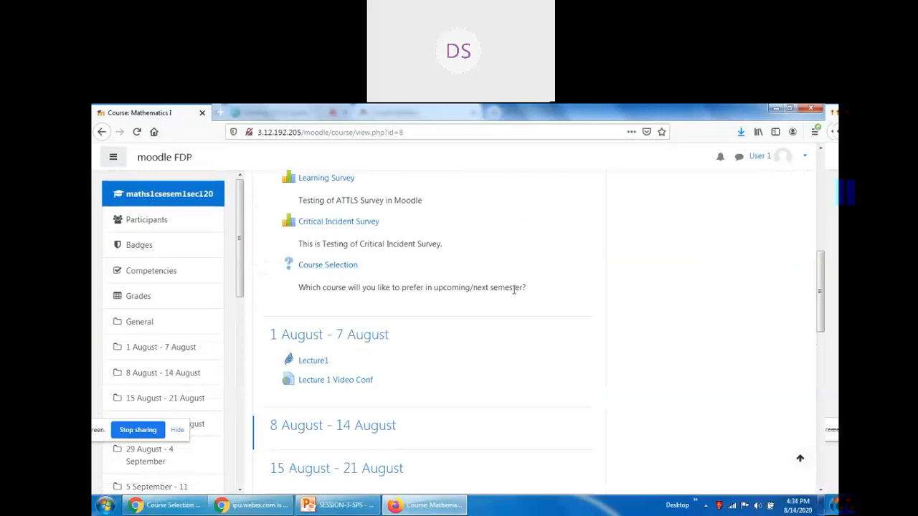
left_click(337, 266)
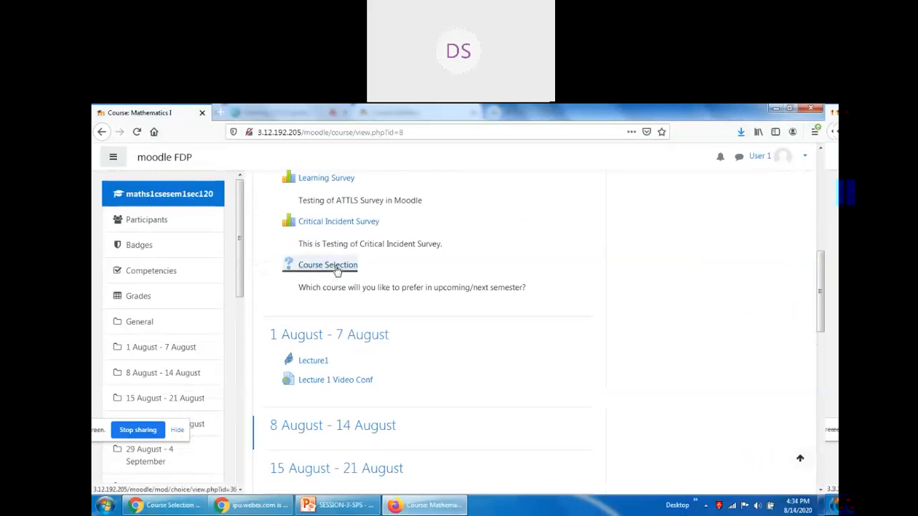
scroll(564, 323, "down", 3)
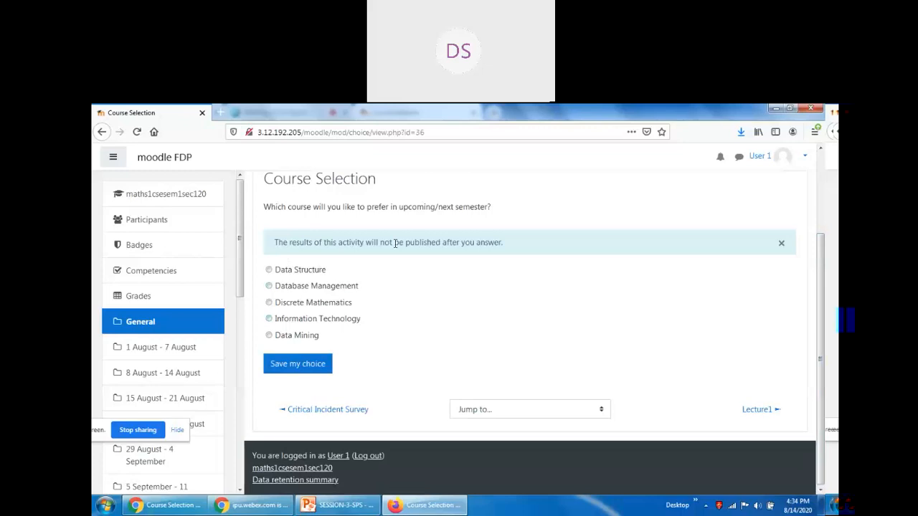
left_click(268, 270)
left_click(287, 371)
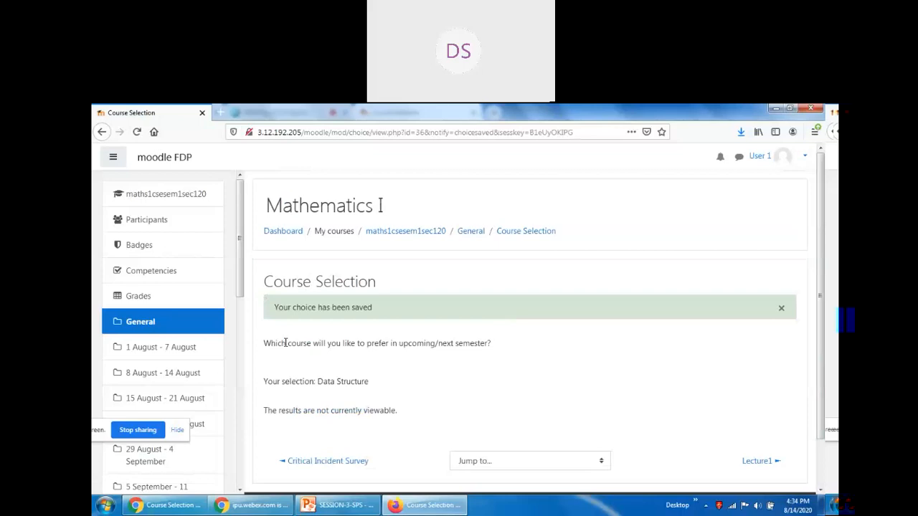
Log out and sign in as the second student account.
left_click(805, 159)
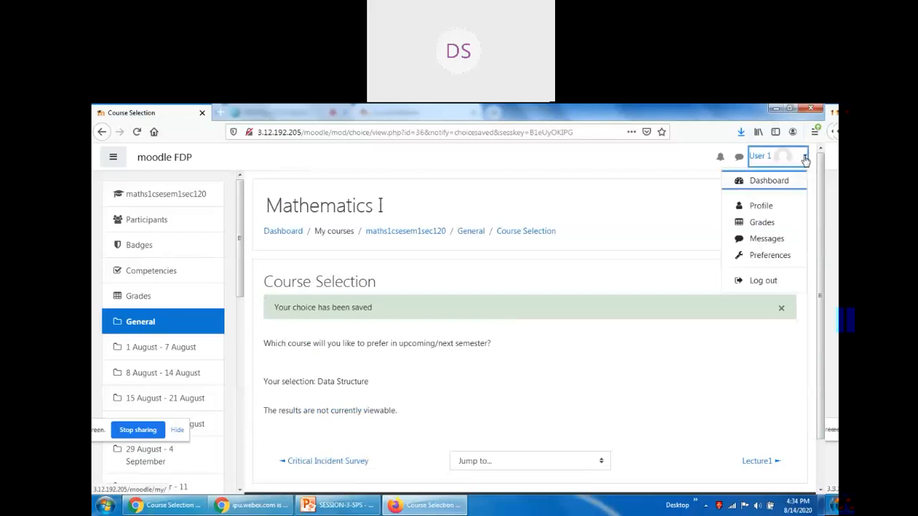
left_click(757, 284)
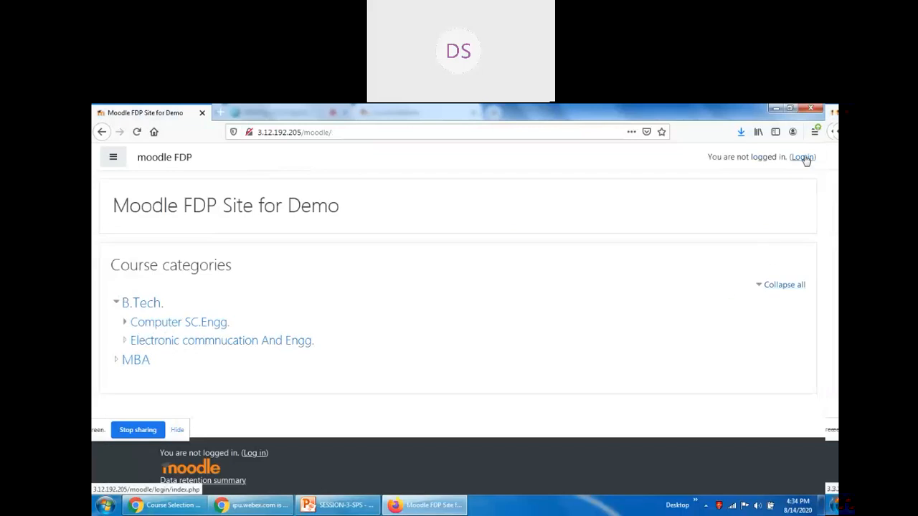
left_click(804, 158)
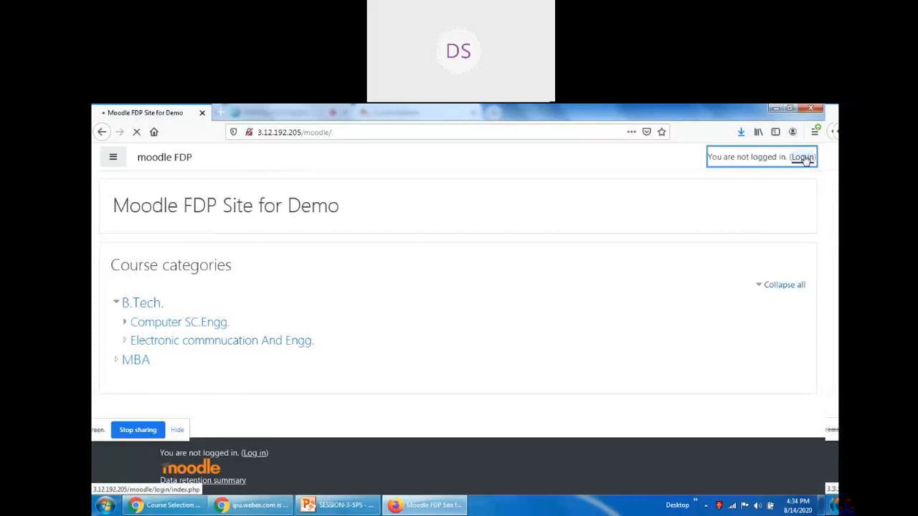
left_click(387, 246)
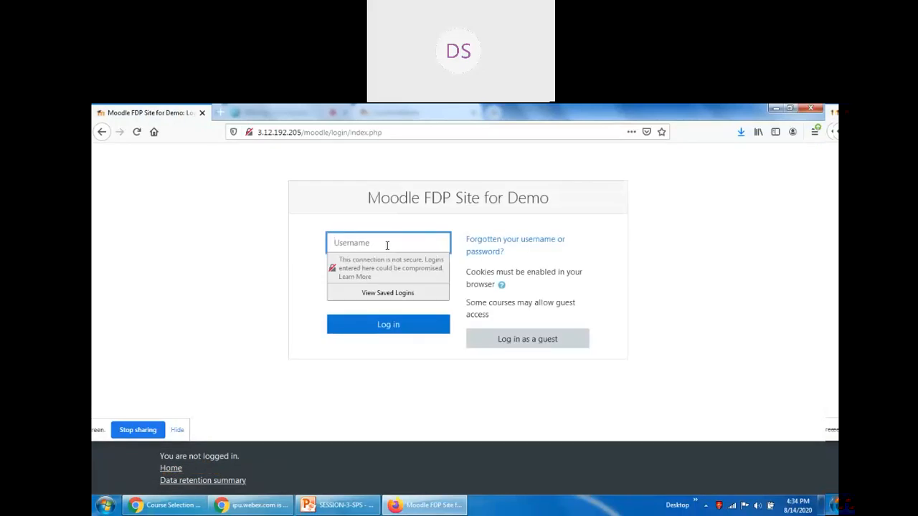
type("user2")
key("Tab")
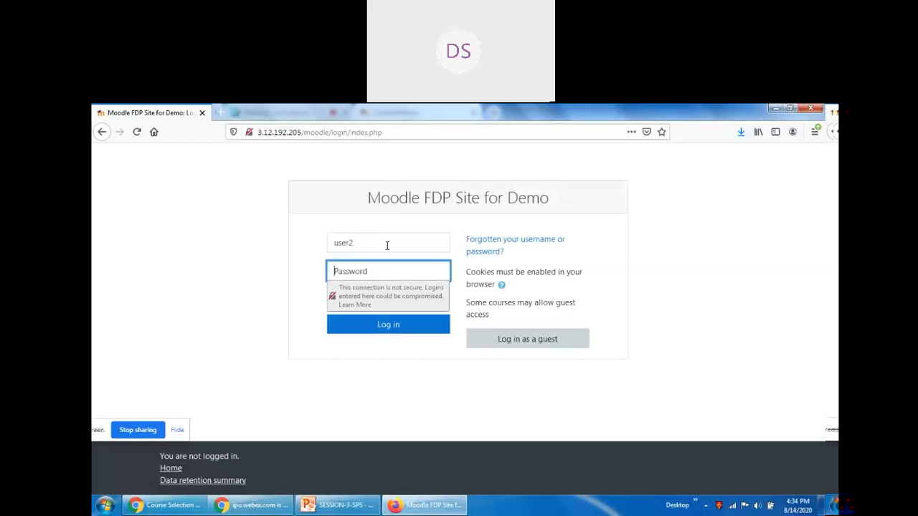
type("********")
key("Return")
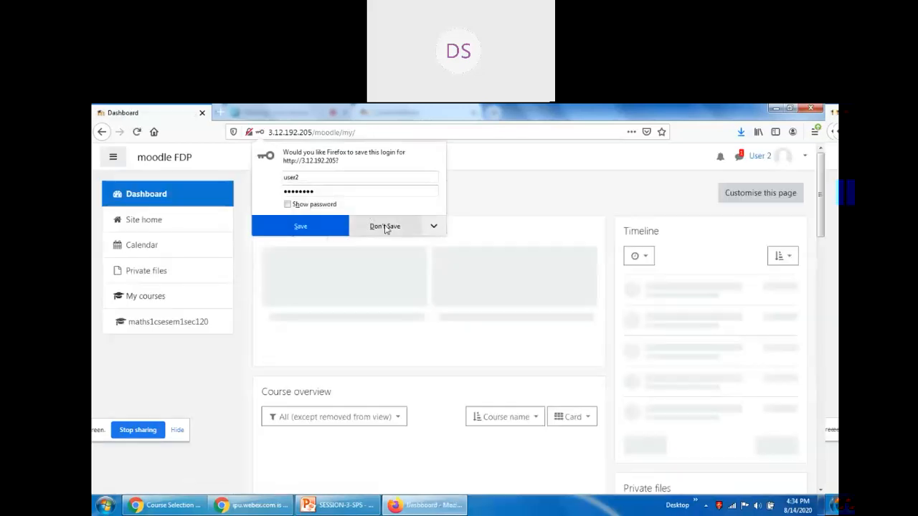
left_click(385, 226)
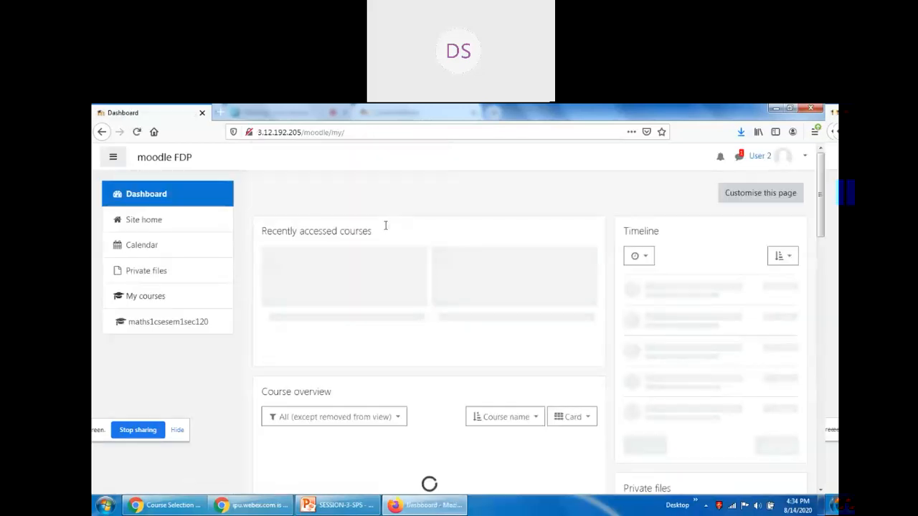
Open Course Selection in Mathematics I and submit Data Structure as the answer.
left_click(176, 324)
scroll(463, 335, "down", 5)
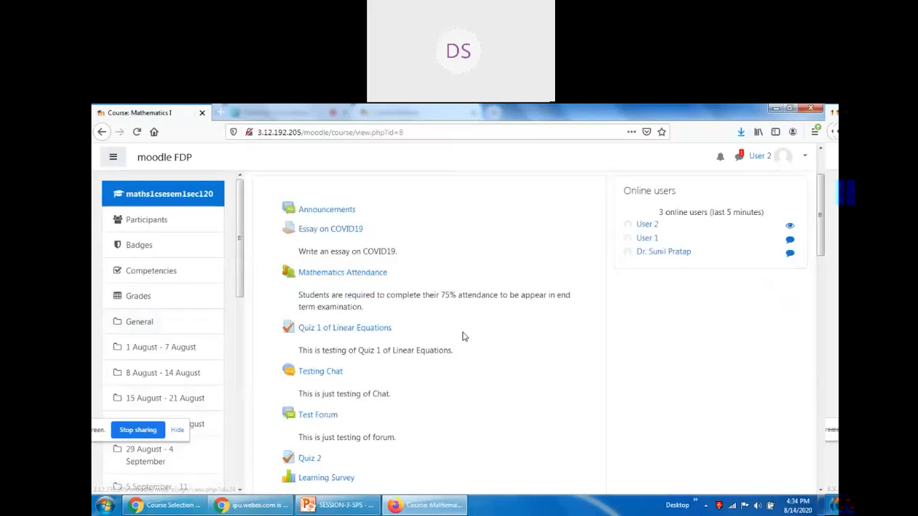
left_click(337, 376)
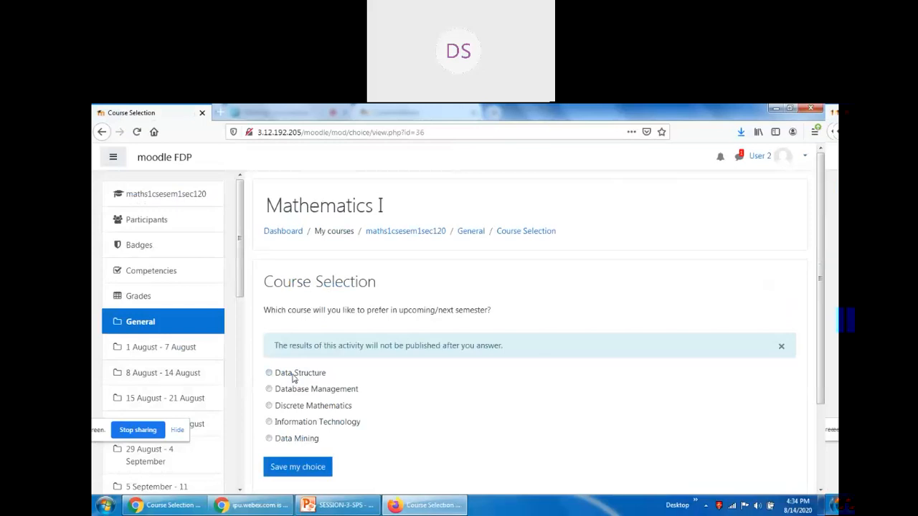
left_click(292, 378)
left_click(296, 472)
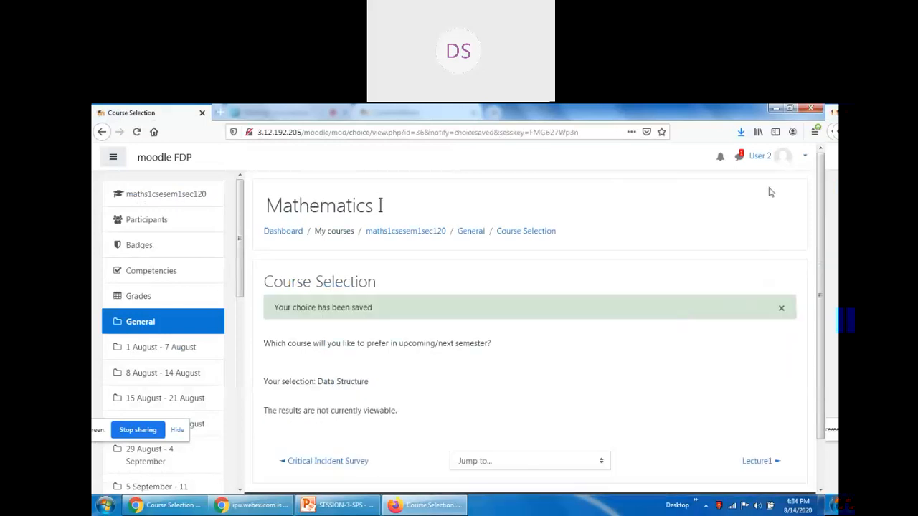
Log out of the second student account and return to the login page.
left_click(782, 159)
left_click(760, 281)
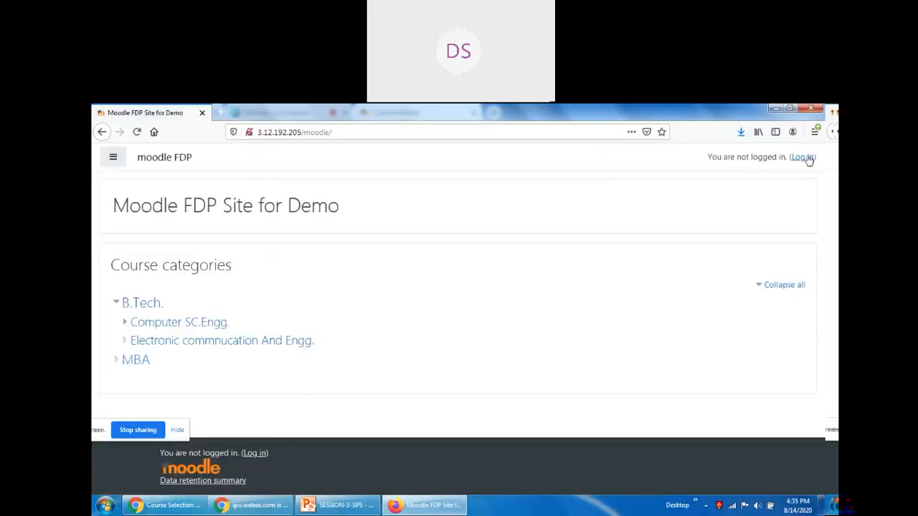
left_click(803, 157)
Sign in as the third student account, declining to save the login.
left_click(372, 242)
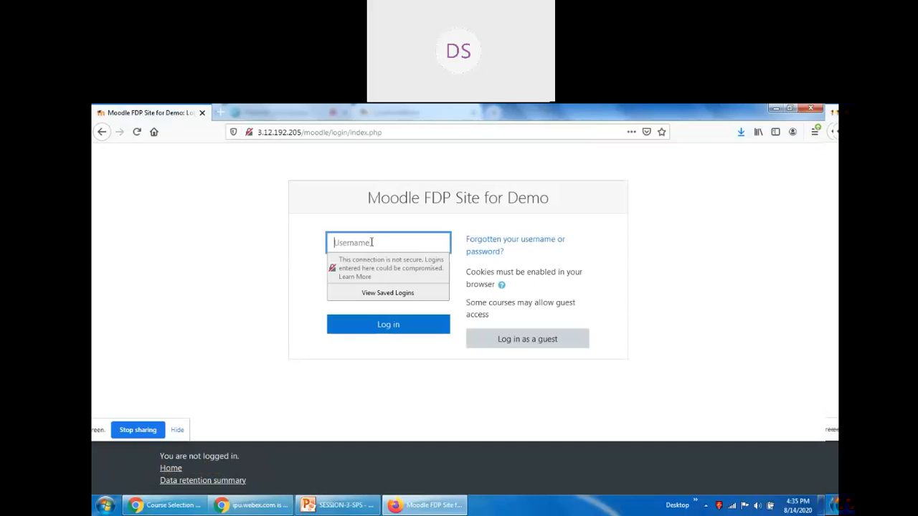
type("user2")
key("Tab")
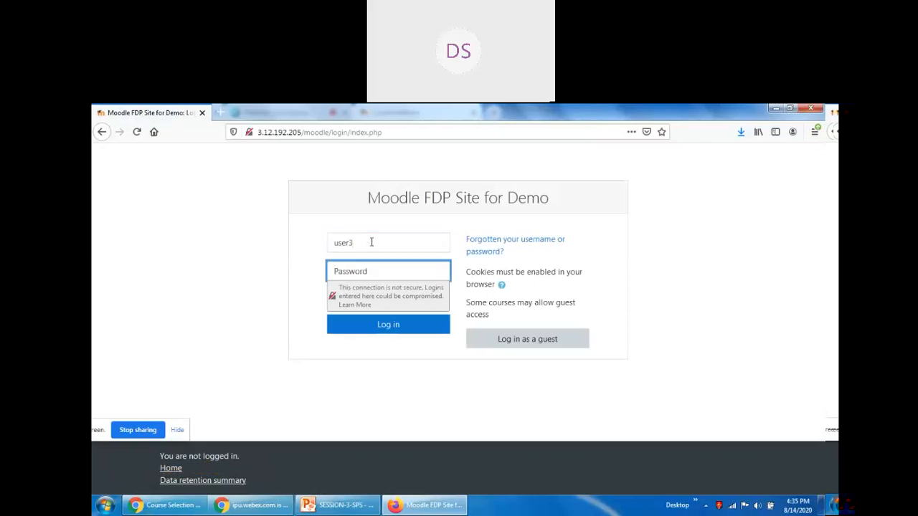
type("*******")
key("Return")
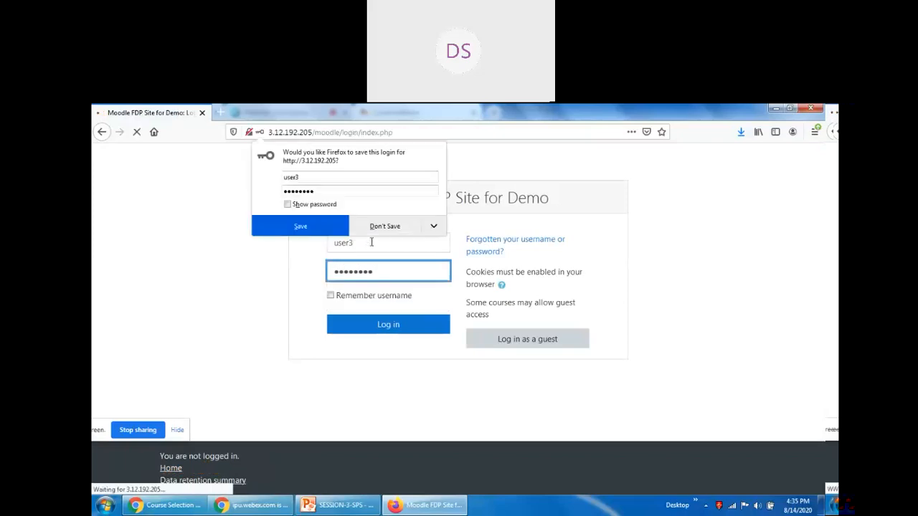
left_click(376, 228)
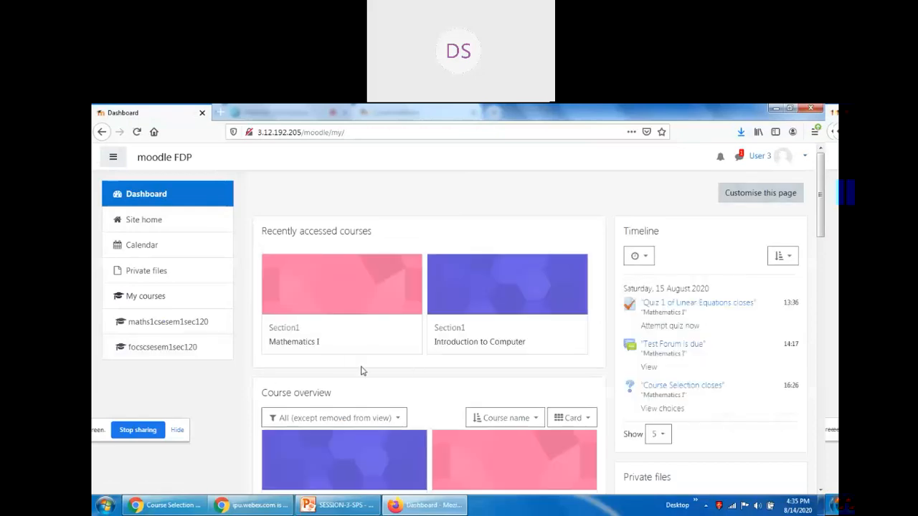
Submit Database Management on Course Selection, then return to the teacher's browser.
scroll(287, 370, "down", 1)
scroll(288, 370, "down", 2)
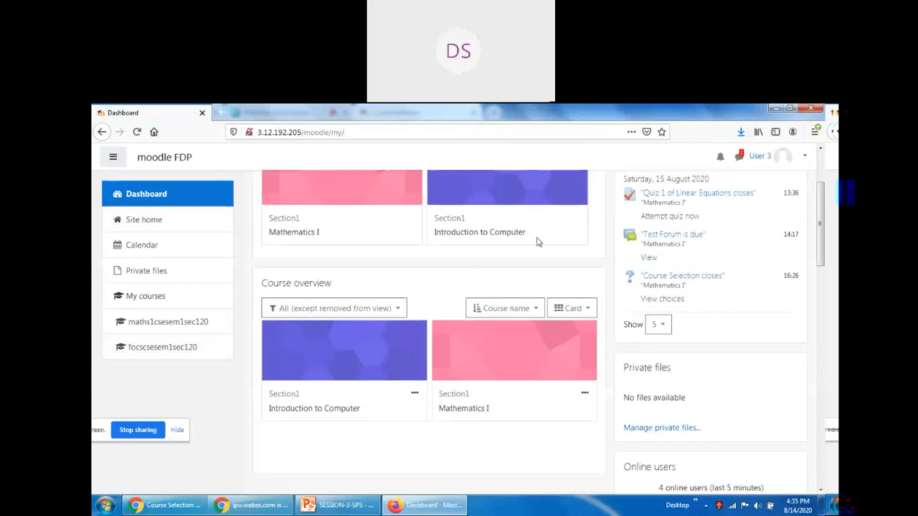
scroll(306, 236, "up", 3)
left_click(305, 345)
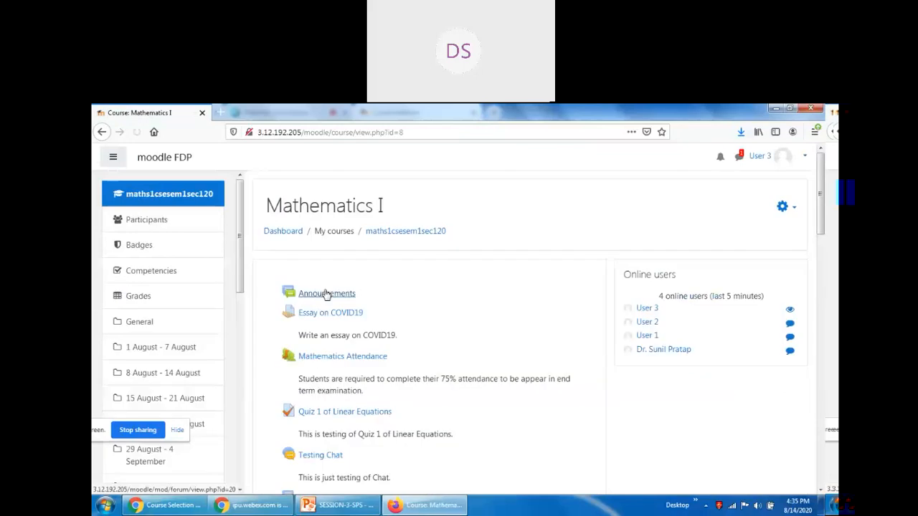
scroll(409, 334, "down", 6)
left_click(331, 375)
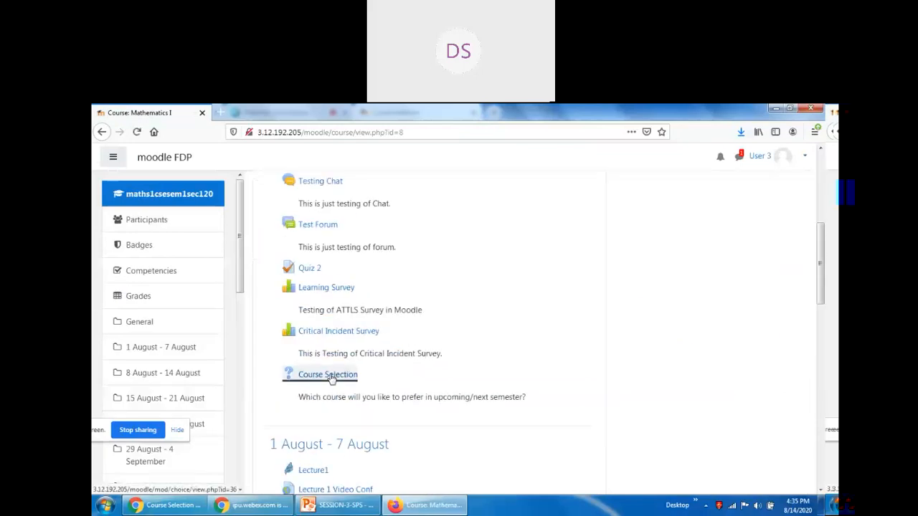
left_click(299, 392)
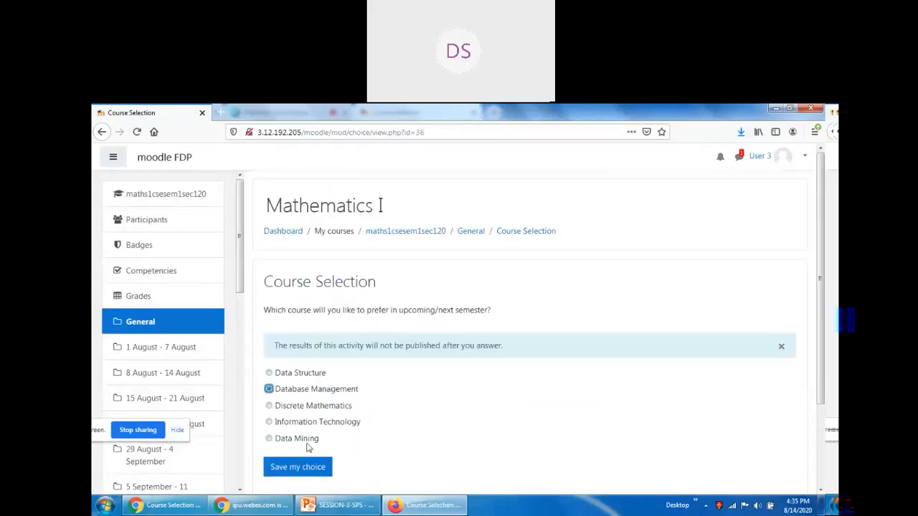
left_click(302, 468)
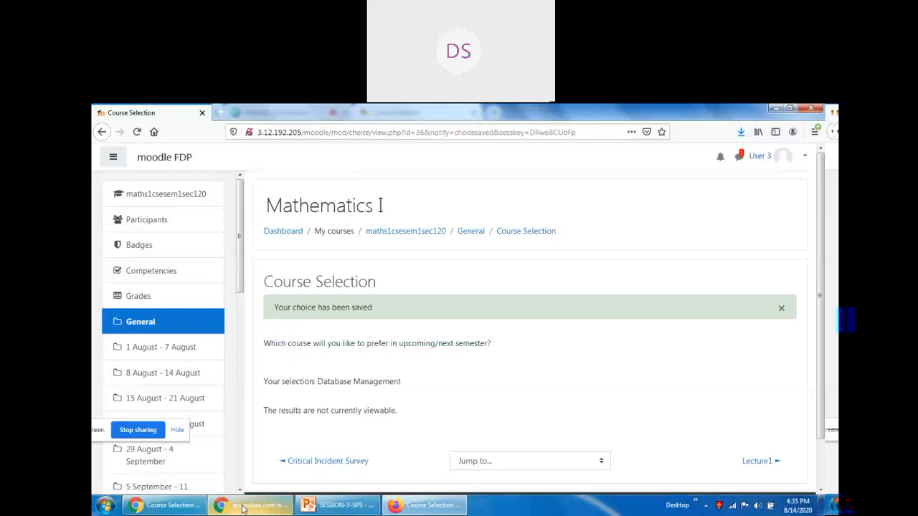
left_click(171, 506)
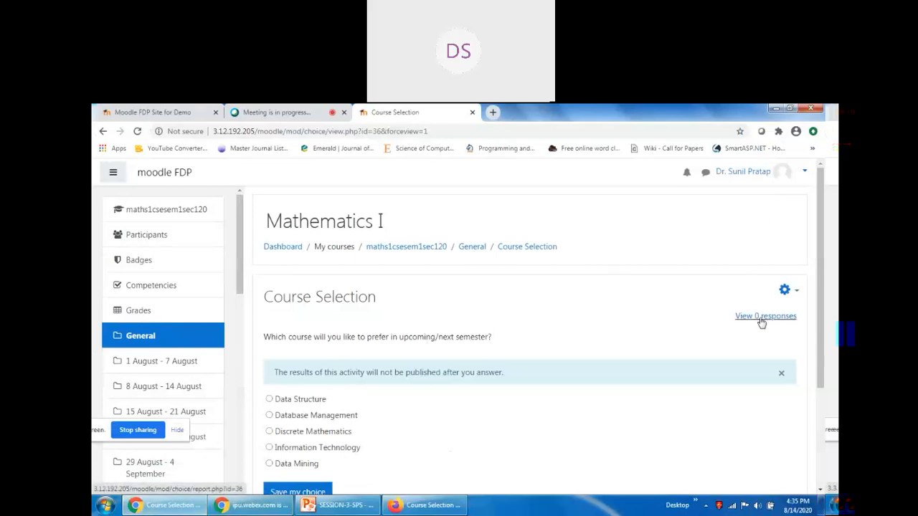
Reload Course Selection and review its 3 responses: 2 Data Structure, 1 Database Management.
left_click(137, 131)
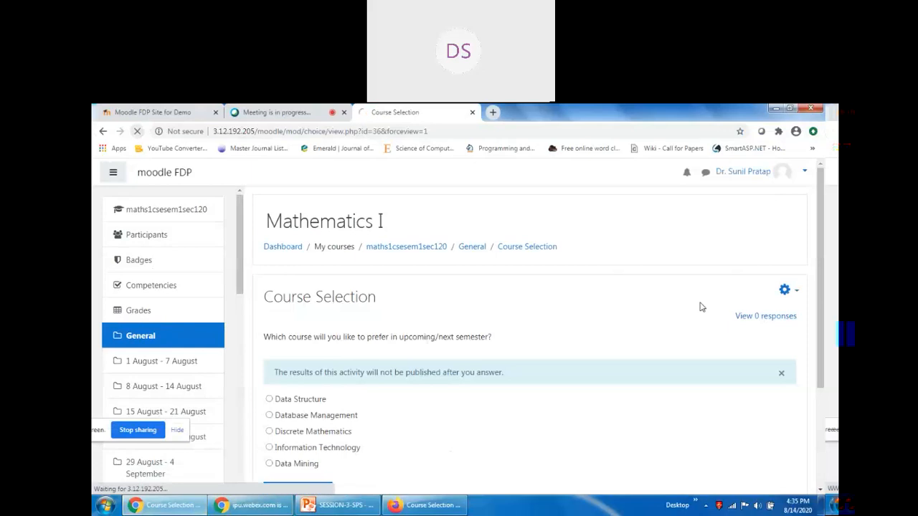
left_click(753, 318)
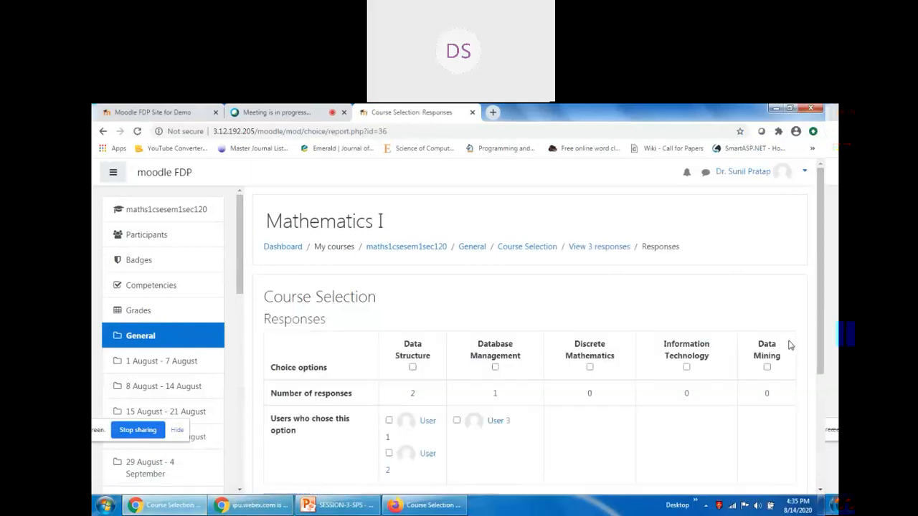
scroll(717, 373, "down", 2)
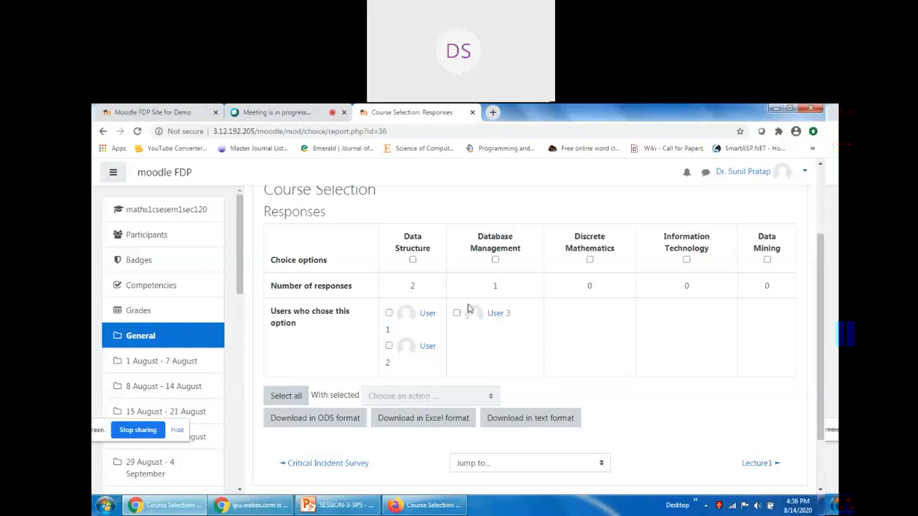
scroll(468, 308, "up", 2)
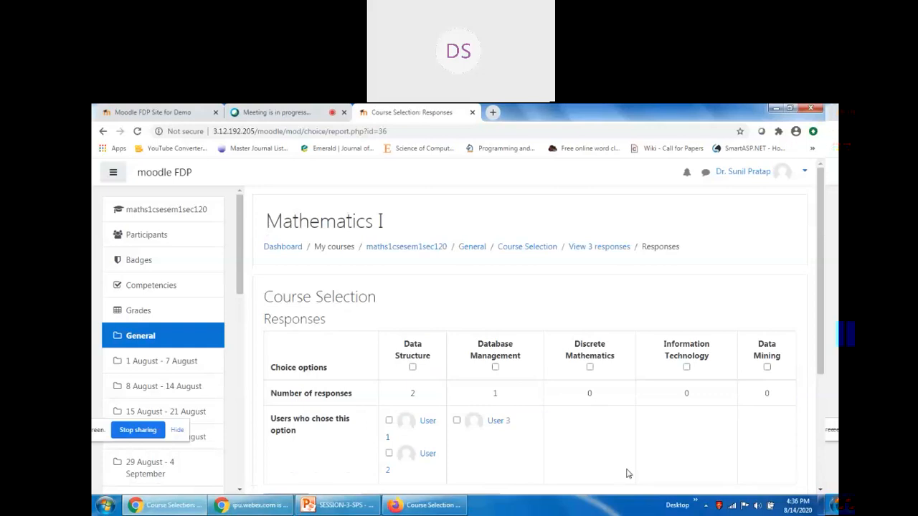
scroll(626, 474, "down", 3)
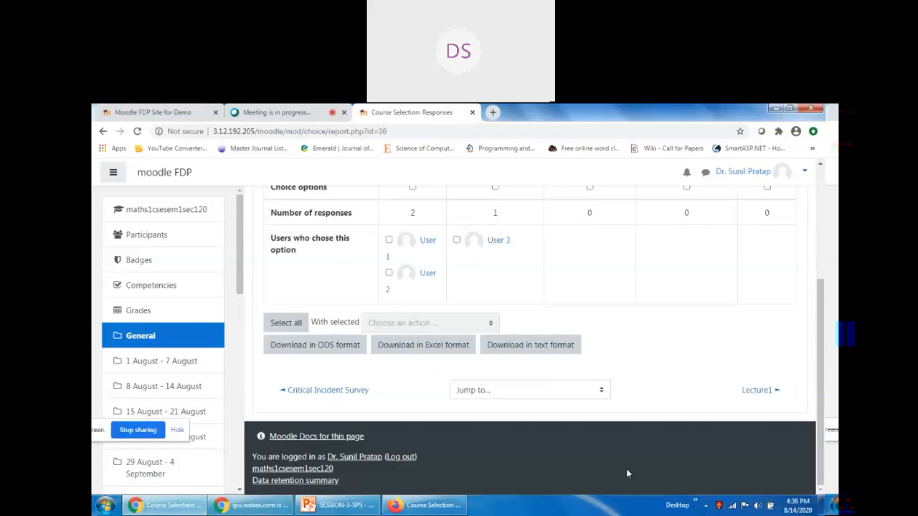
scroll(665, 403, "up", 2)
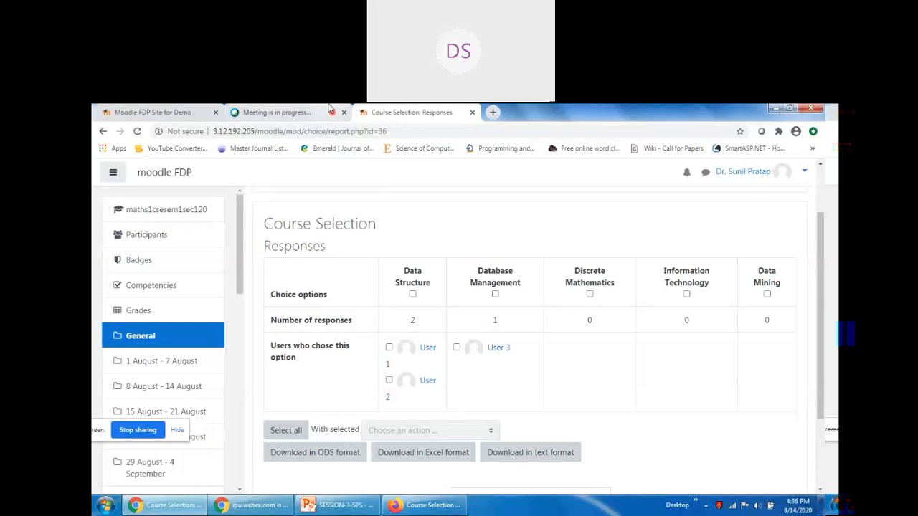
Check the Webex meeting tab, then return to the Mathematics I course page in Moodle.
left_click(289, 112)
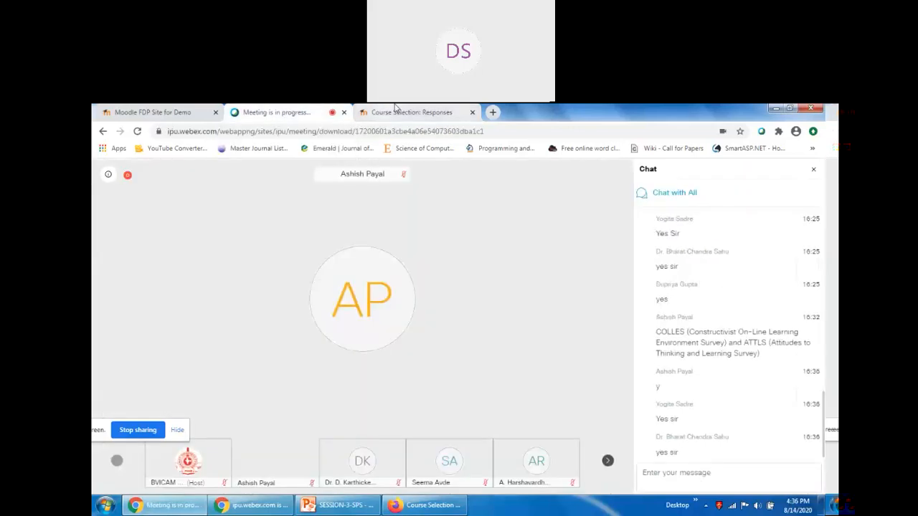
left_click(410, 112)
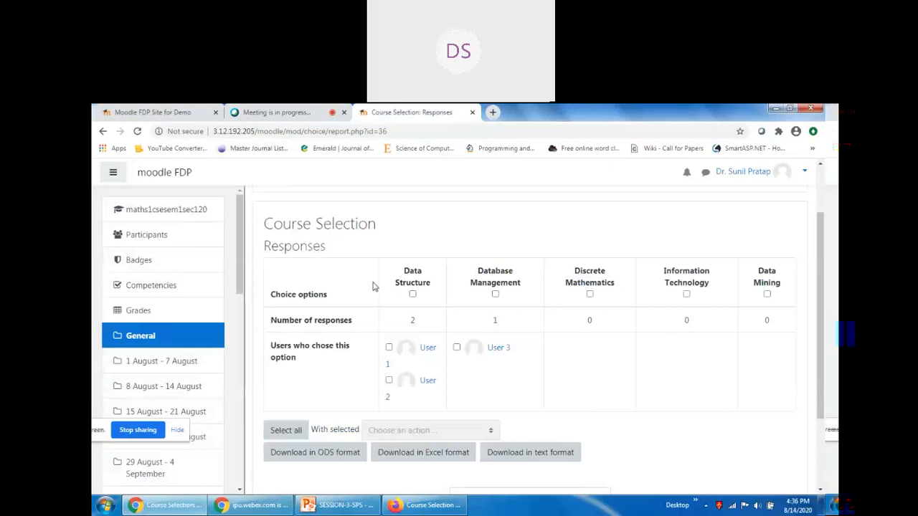
left_click(160, 218)
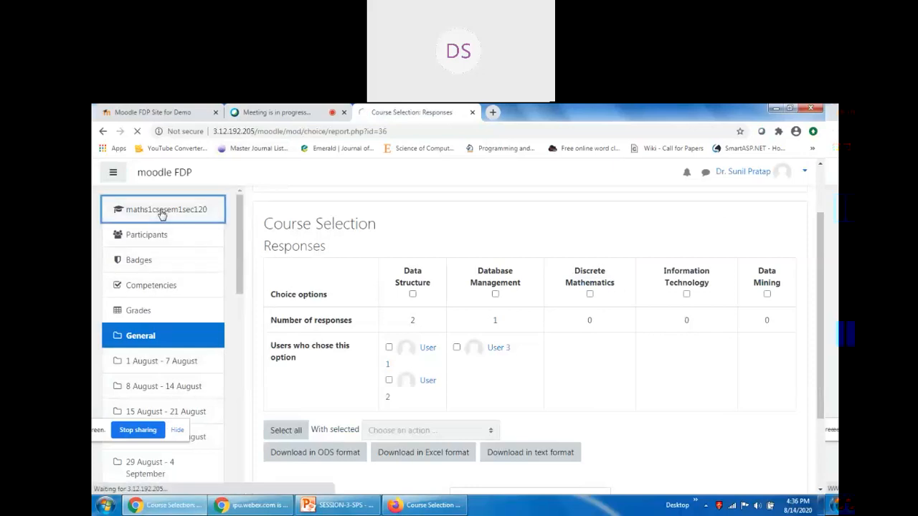
left_click(317, 112)
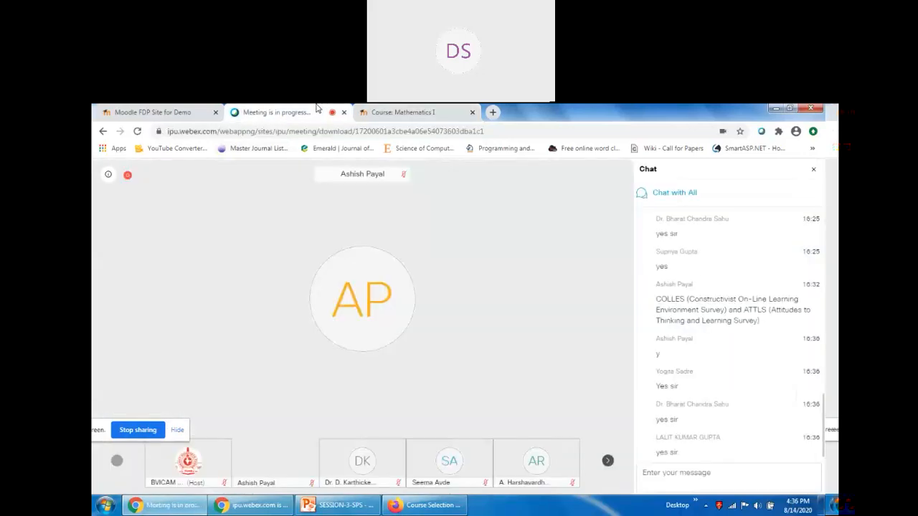
left_click(401, 111)
scroll(371, 324, "down", 5)
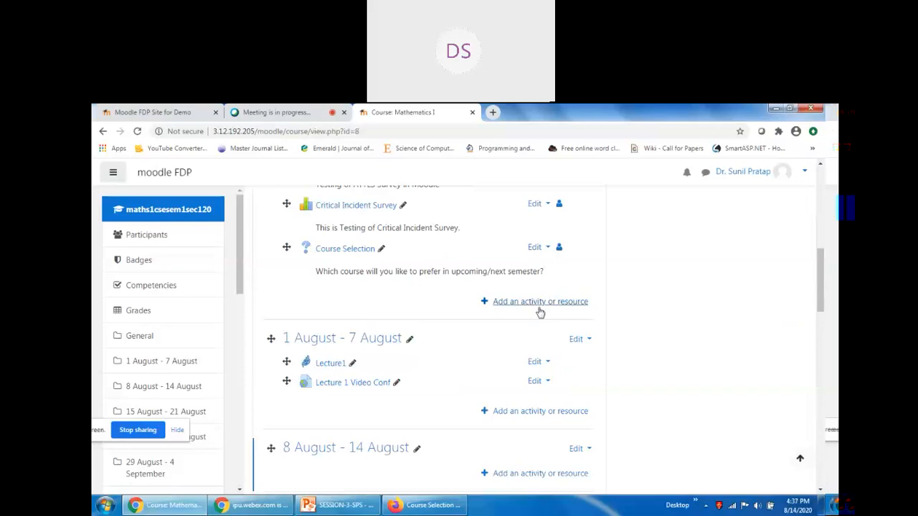
Search the activity chooser for 'Feedback' and start a new Feedback activity in General.
scroll(724, 309, "up", 2)
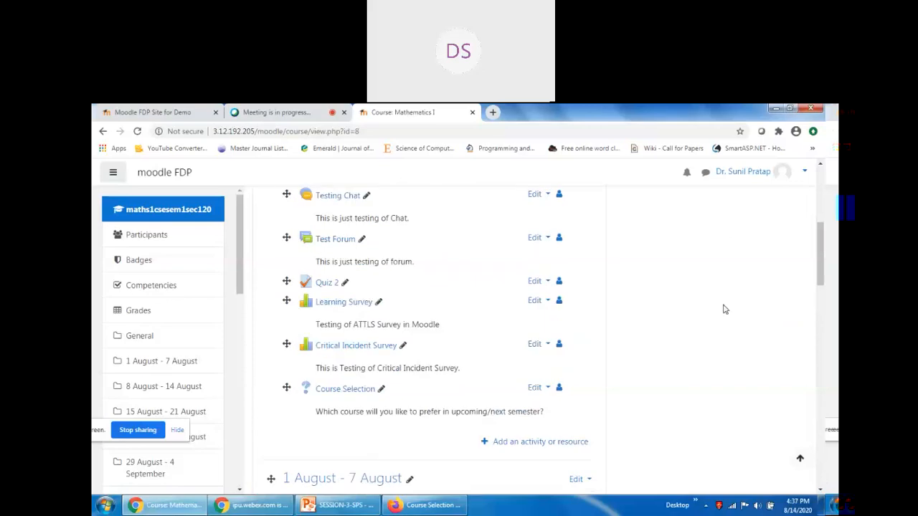
scroll(724, 309, "up", 4)
scroll(579, 308, "down", 4)
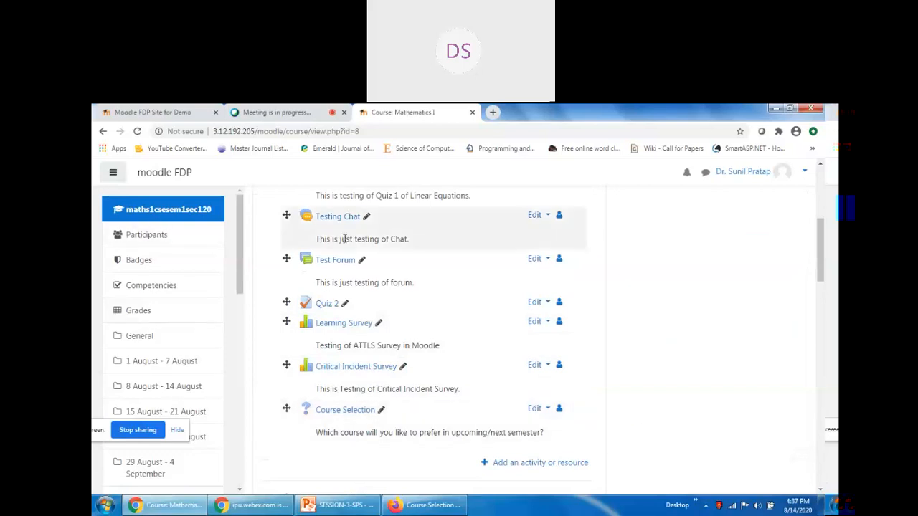
scroll(606, 468, "down", 1)
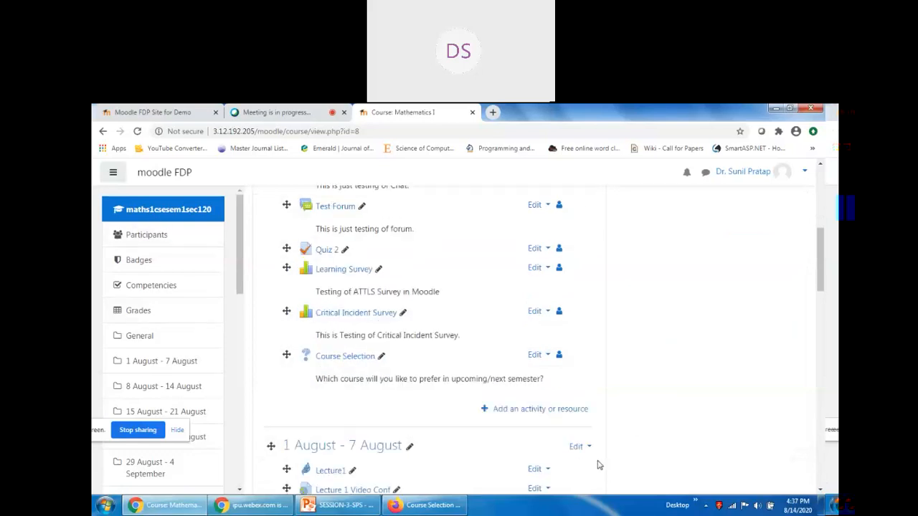
left_click(530, 413)
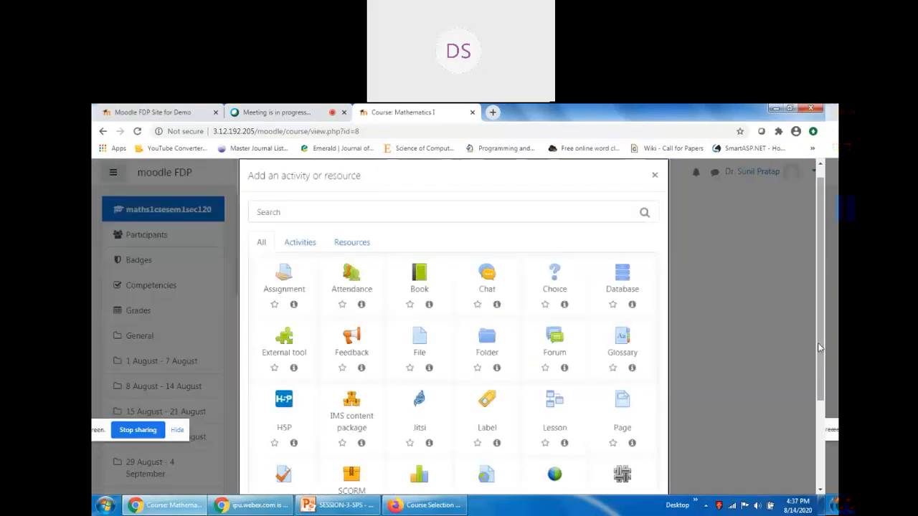
left_click(294, 211)
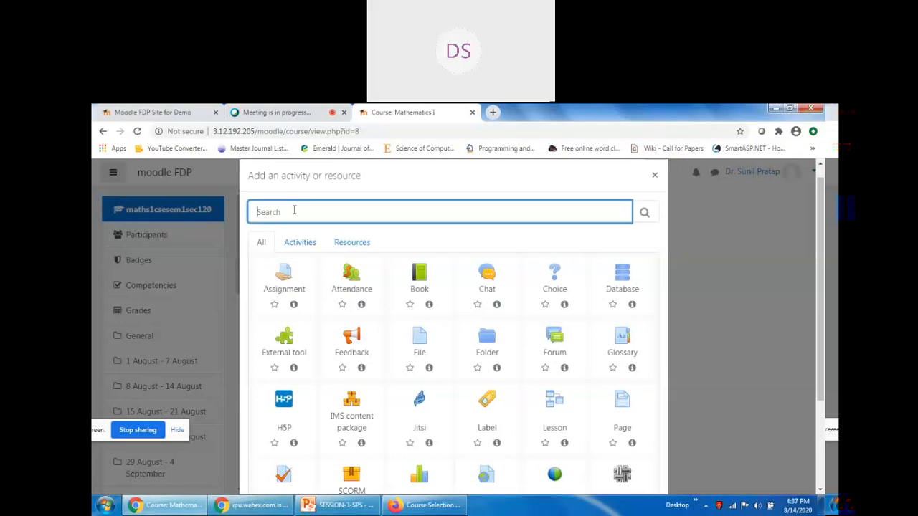
type("Feedback")
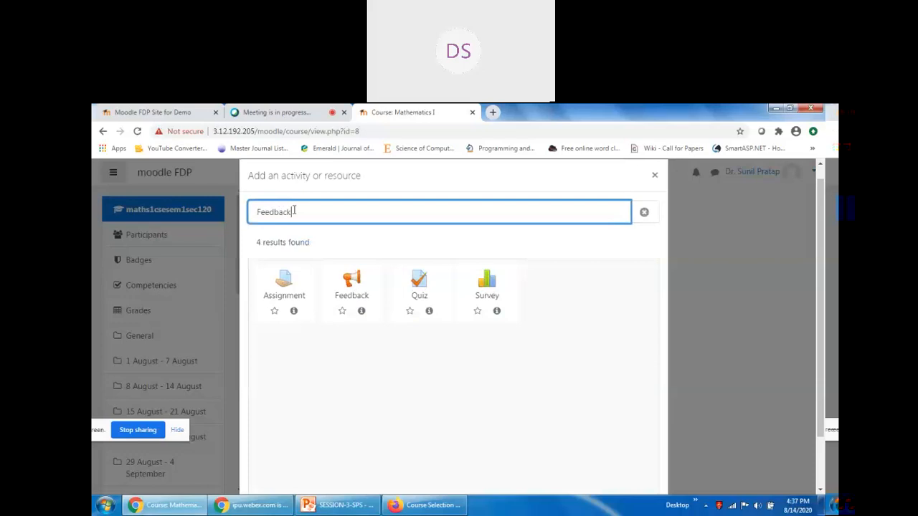
left_click(352, 281)
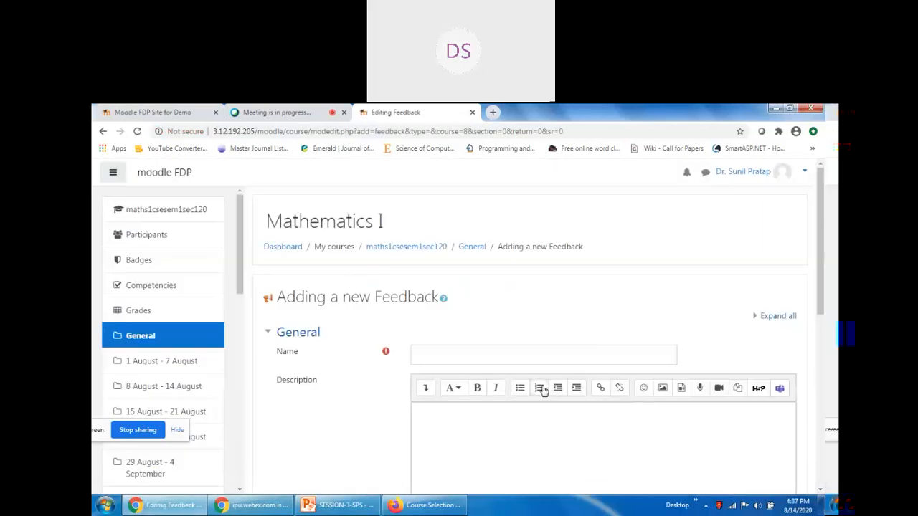
Name the new activity 'Moodle Feedback'.
scroll(411, 361, "down", 3)
scroll(411, 360, "up", 4)
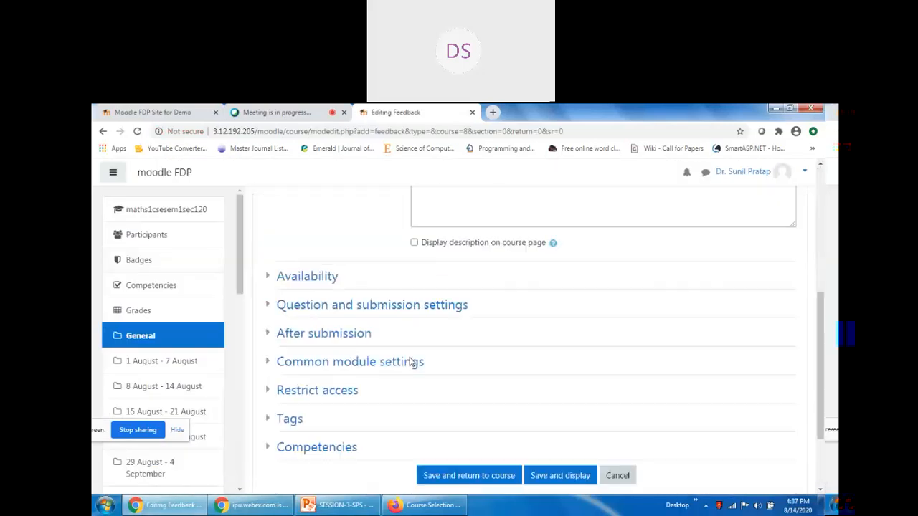
scroll(411, 360, "down", 6)
scroll(417, 382, "up", 1)
scroll(454, 381, "up", 4)
left_click(444, 304)
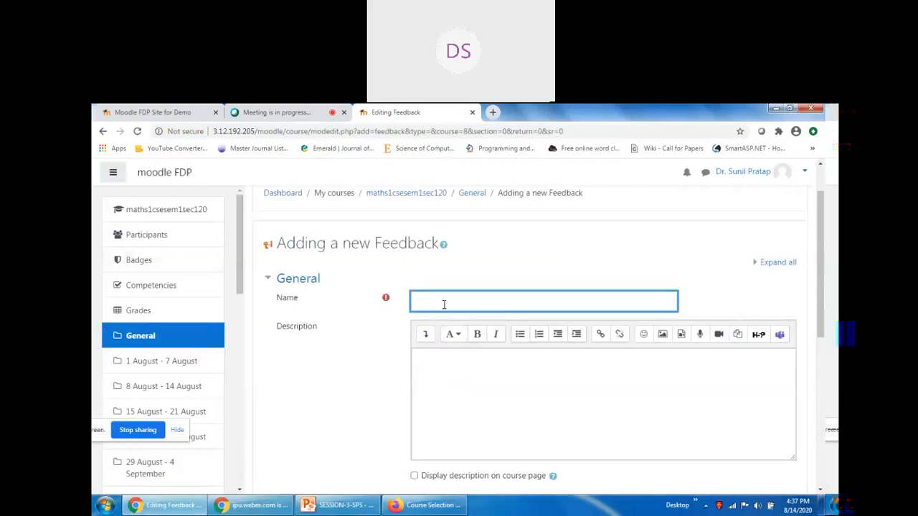
type("Moodle Feedback")
Describe it as testing the Moodle Feedback activity and display the description on the course page.
left_click(626, 424)
type("T")
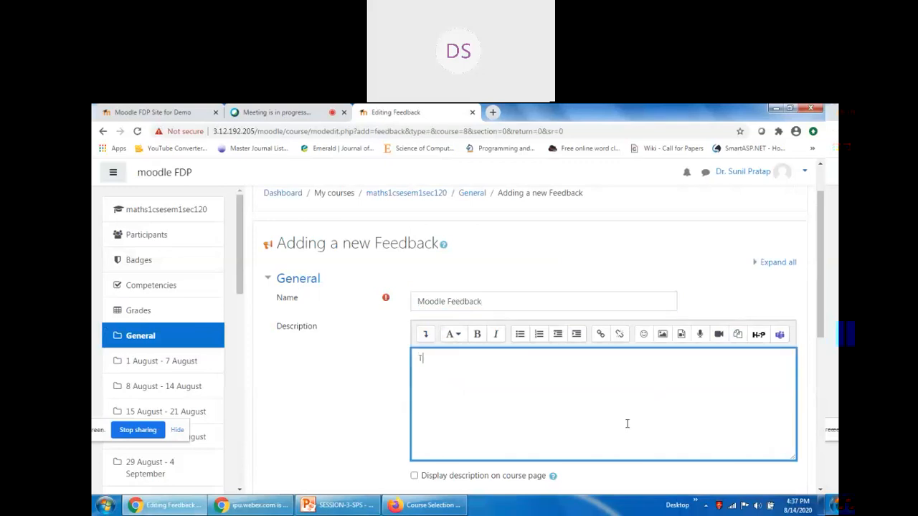
type("his is testig")
key("BackSpace")
key("BackSpace")
type("ng of Moodle ")
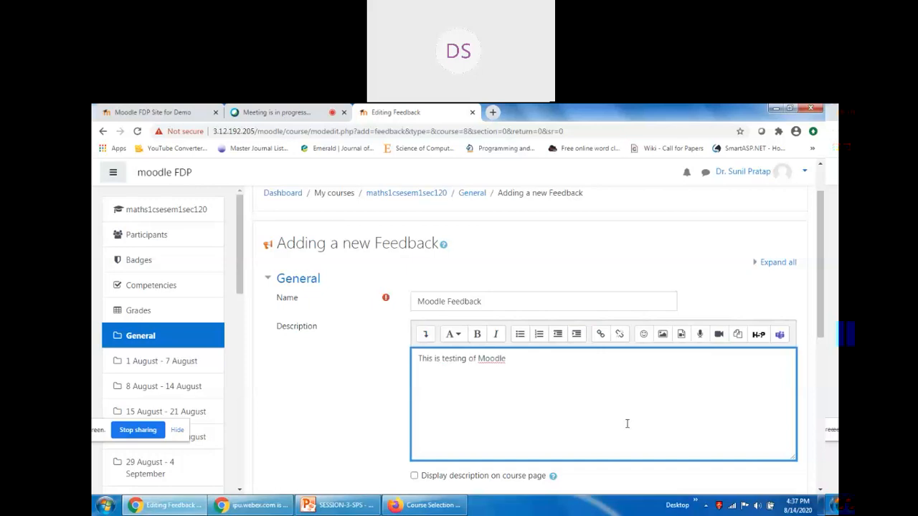
type("Feedback activitiy")
key("BackSpace")
key("BackSpace")
key("BackSpace")
type("y in Moodle")
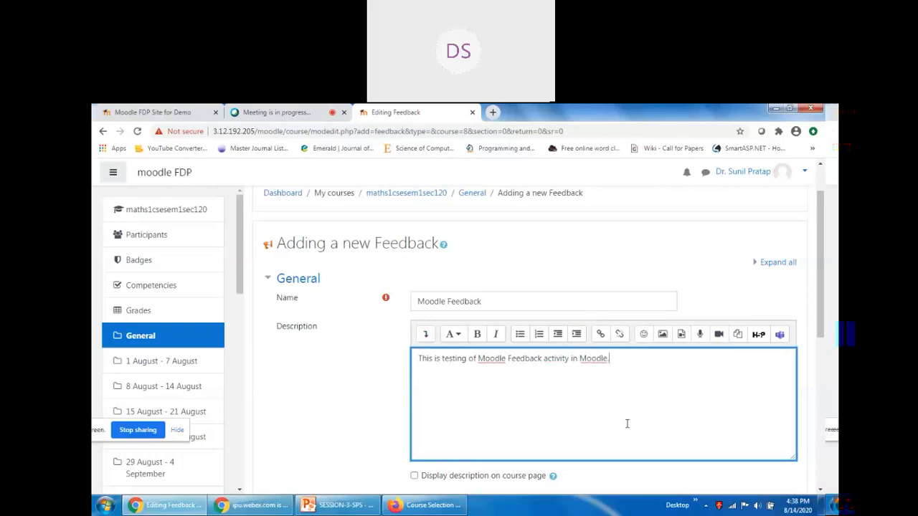
type(" .")
scroll(624, 423, "down", 3)
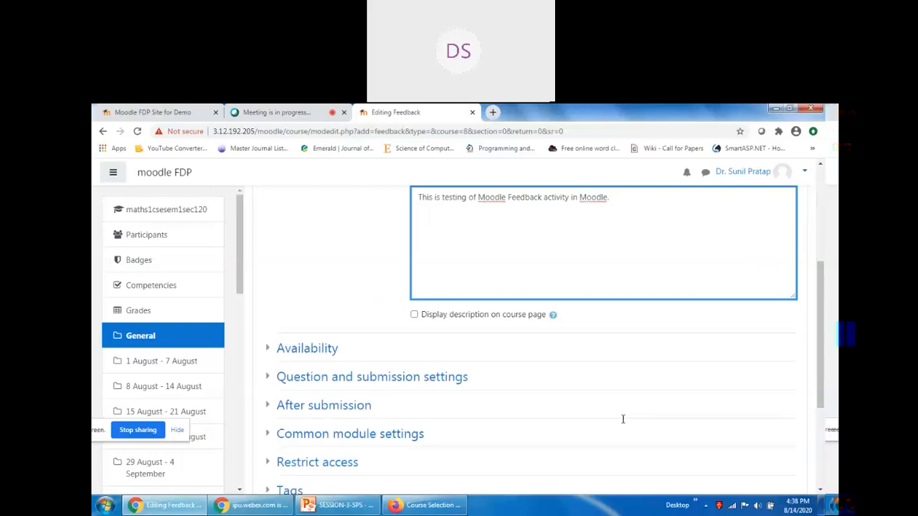
left_click(413, 315)
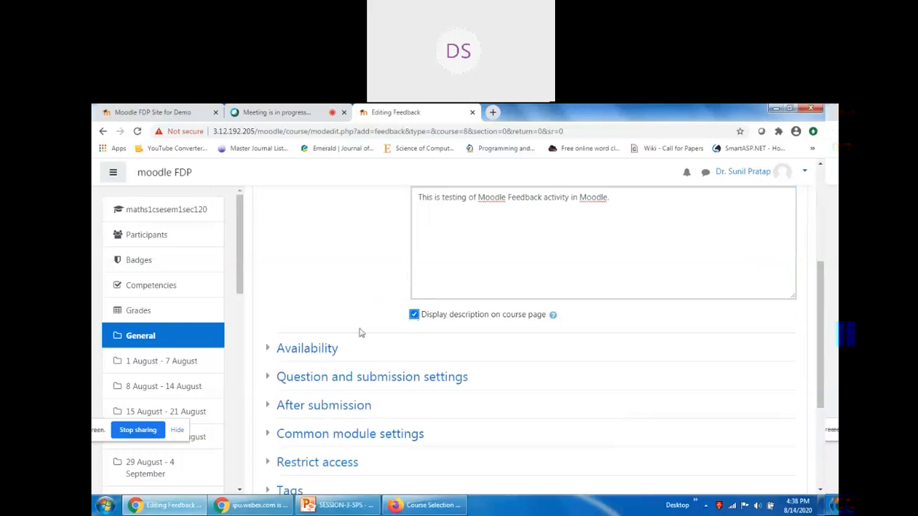
scroll(314, 361, "up", 2)
scroll(287, 316, "down", 4)
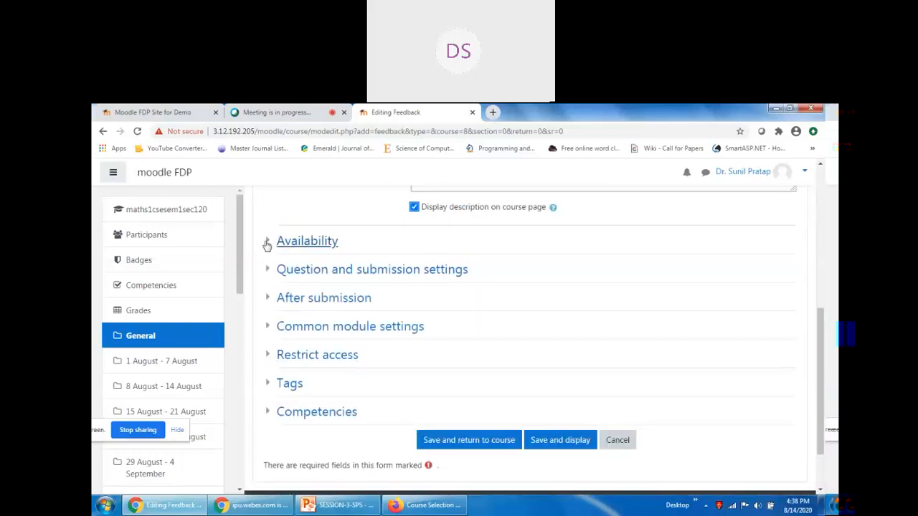
Enable Allow answers from and set the opening day to 13.
left_click(267, 241)
left_click(647, 264)
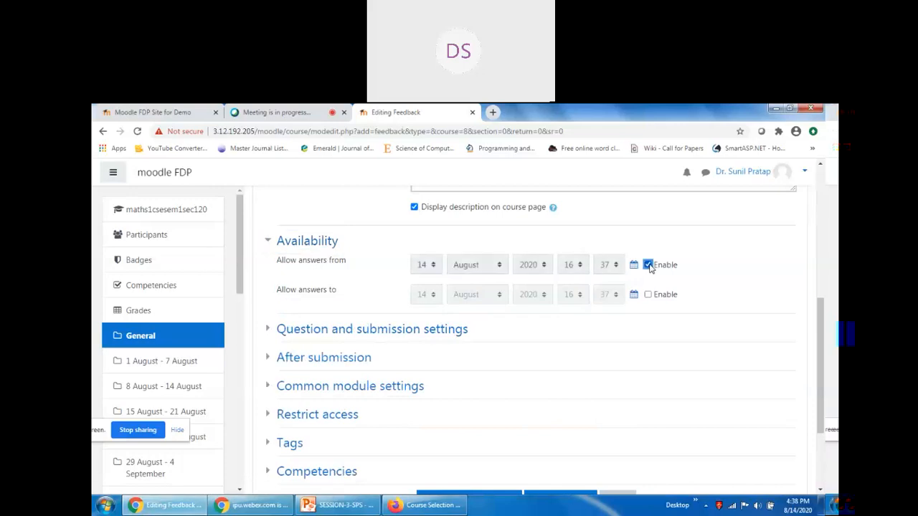
left_click(428, 265)
left_click(423, 416)
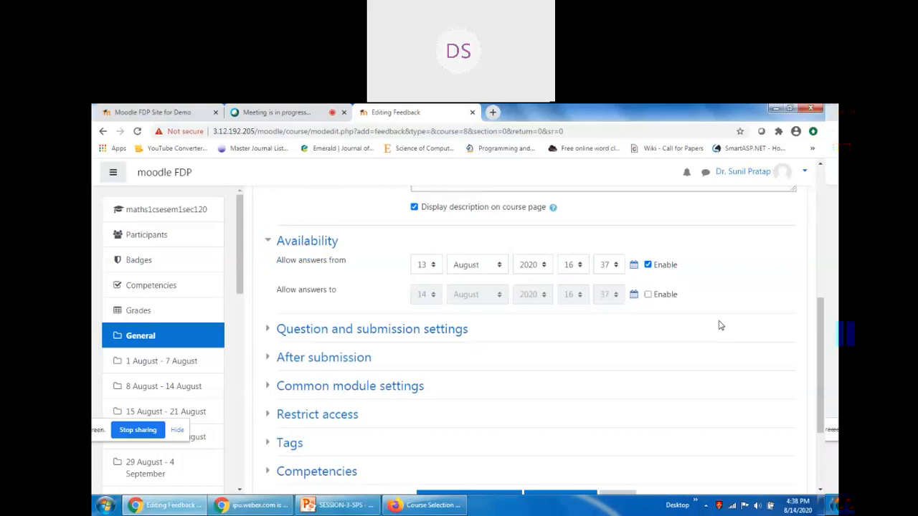
left_click(268, 244)
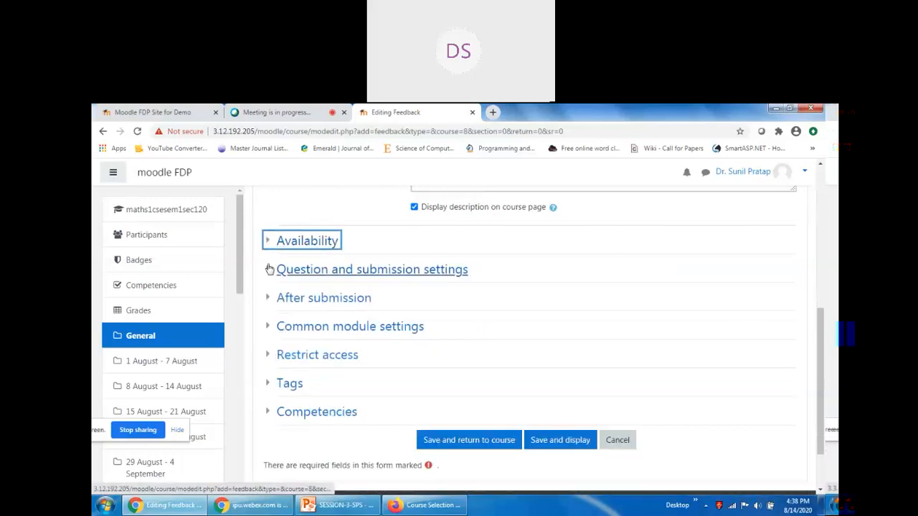
Keep user names anonymous and allow multiple submissions.
left_click(267, 270)
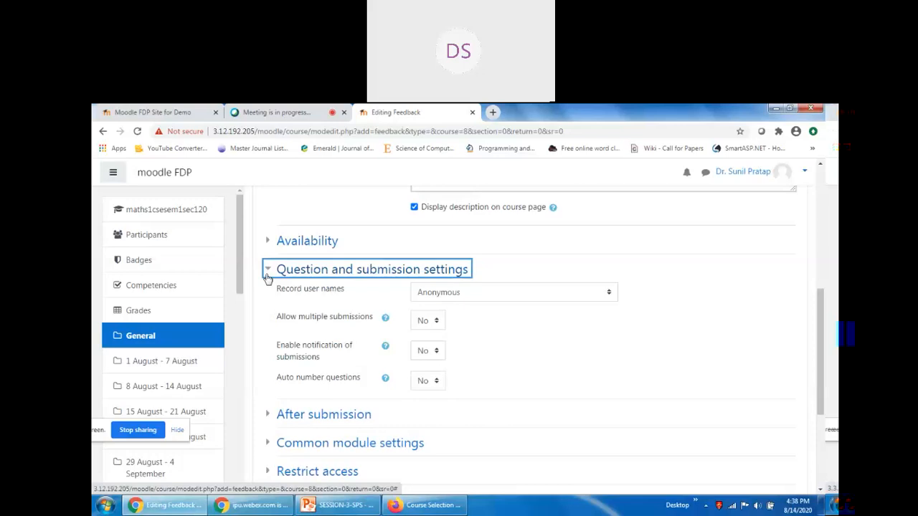
left_click(491, 295)
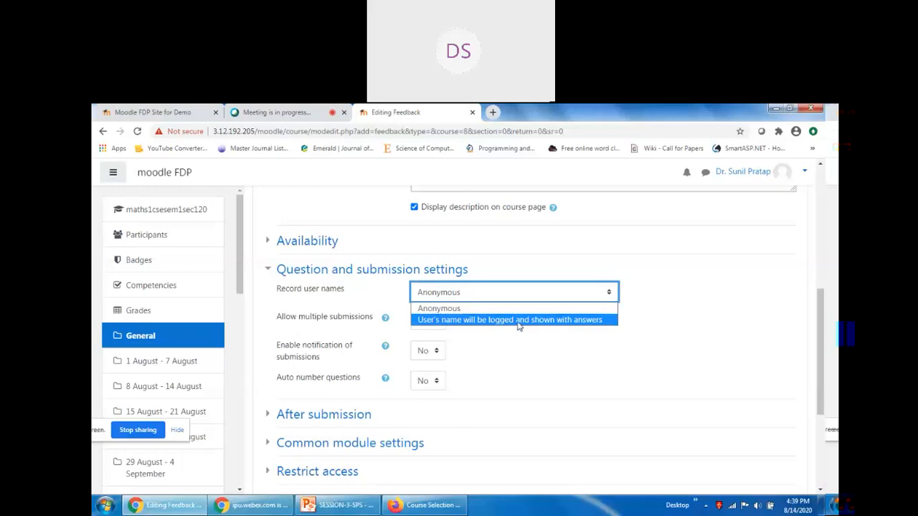
left_click(487, 309)
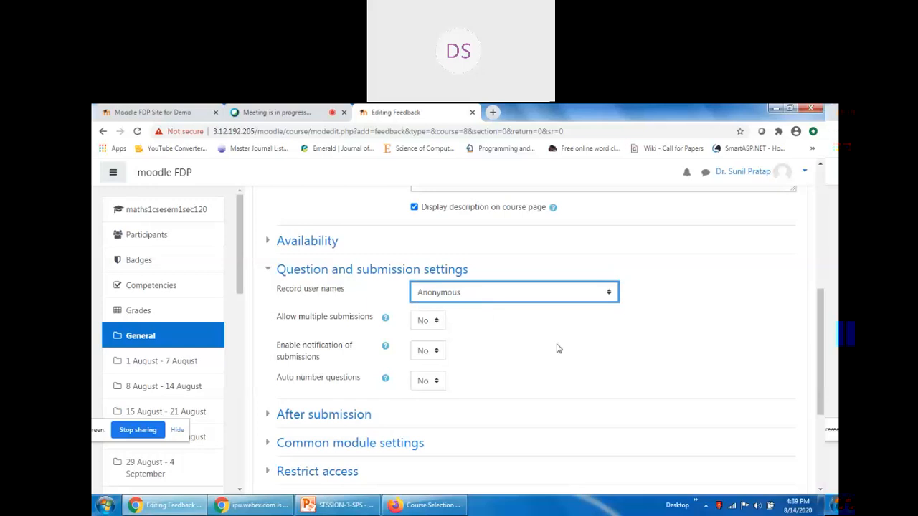
left_click(434, 324)
left_click(434, 347)
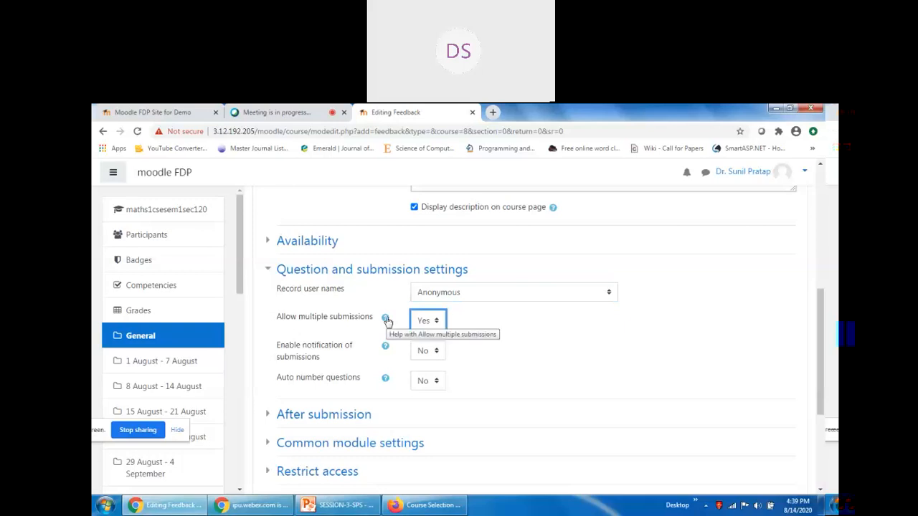
left_click(546, 346)
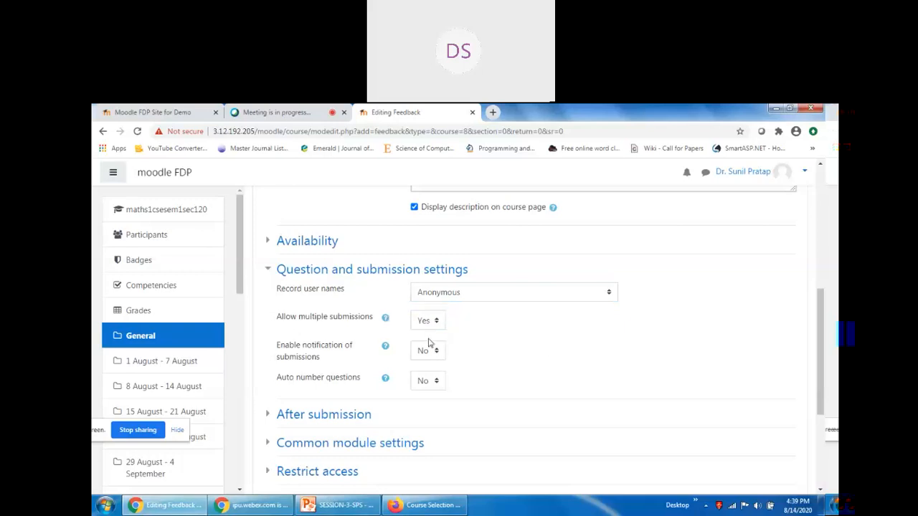
left_click(385, 317)
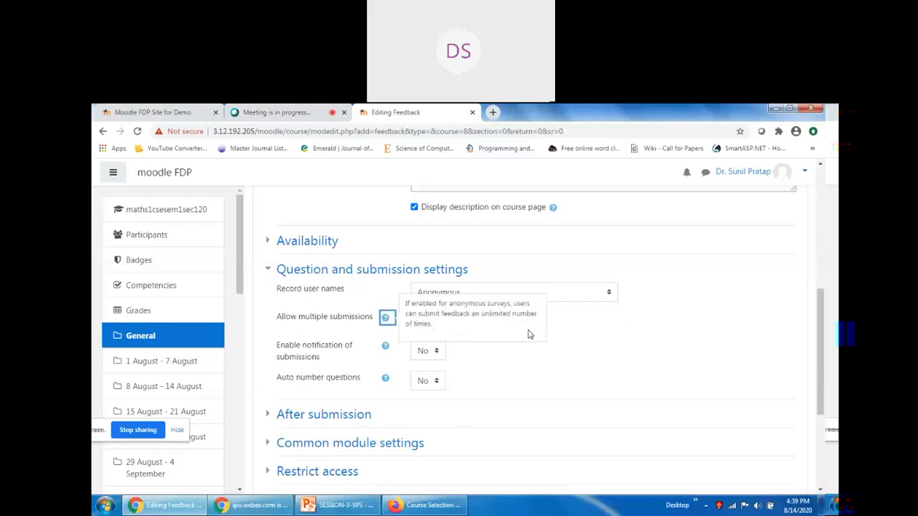
left_click(566, 355)
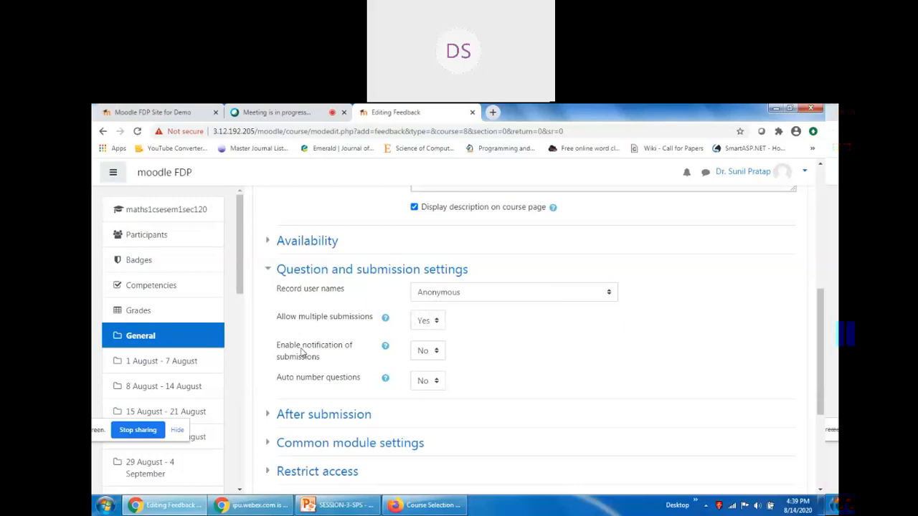
Turn on notification of submissions, leaving question auto-numbering off.
left_click(435, 355)
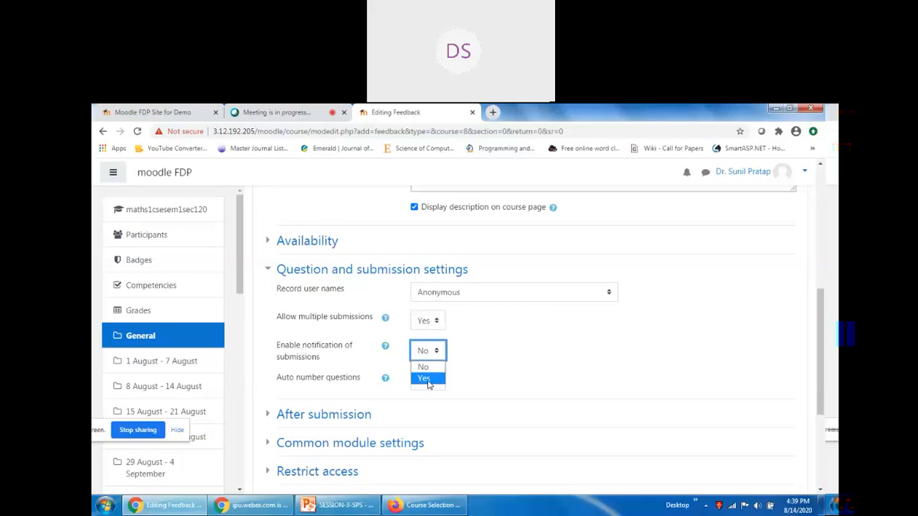
left_click(428, 378)
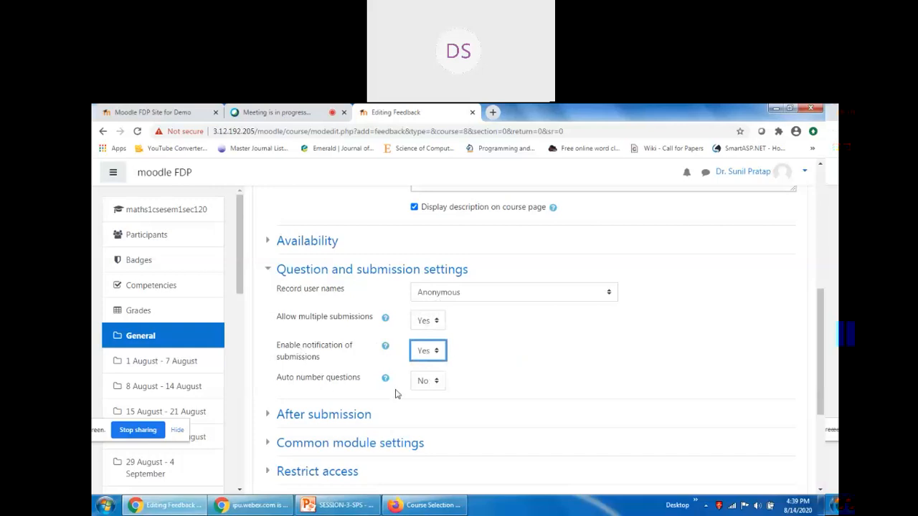
left_click(424, 381)
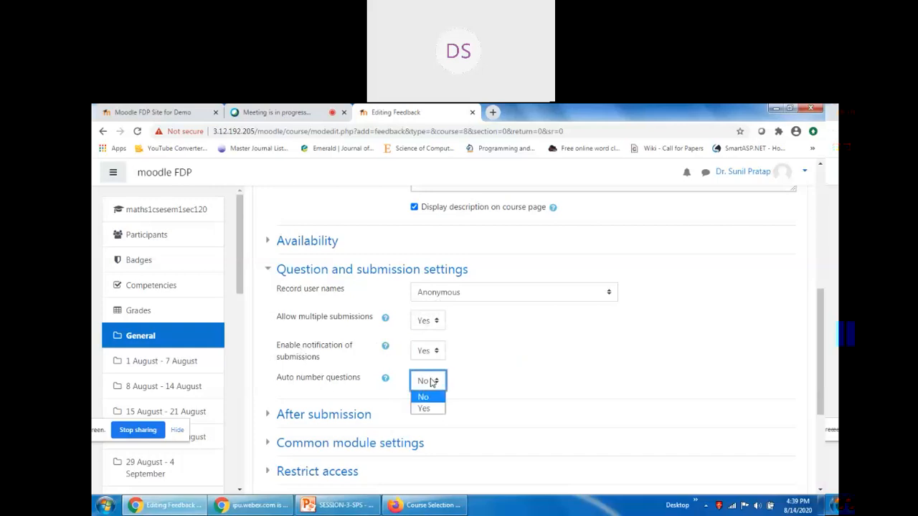
left_click(385, 380)
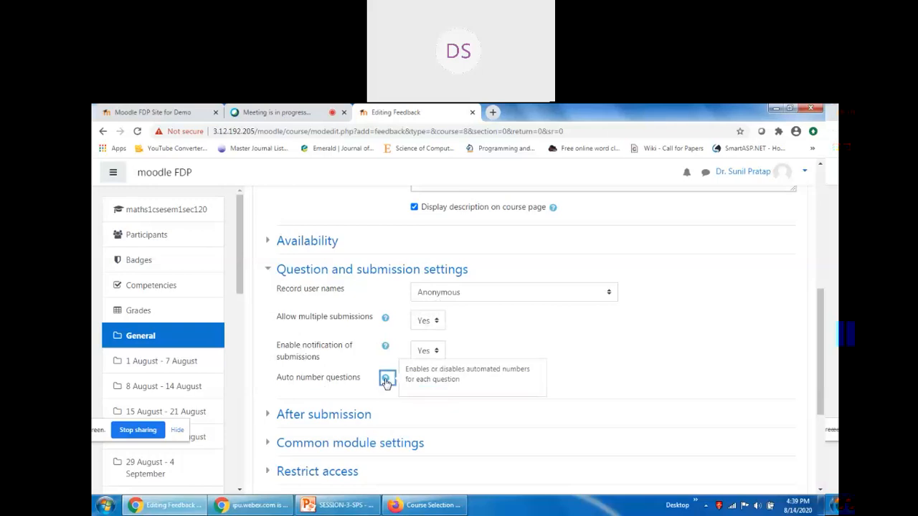
left_click(594, 377)
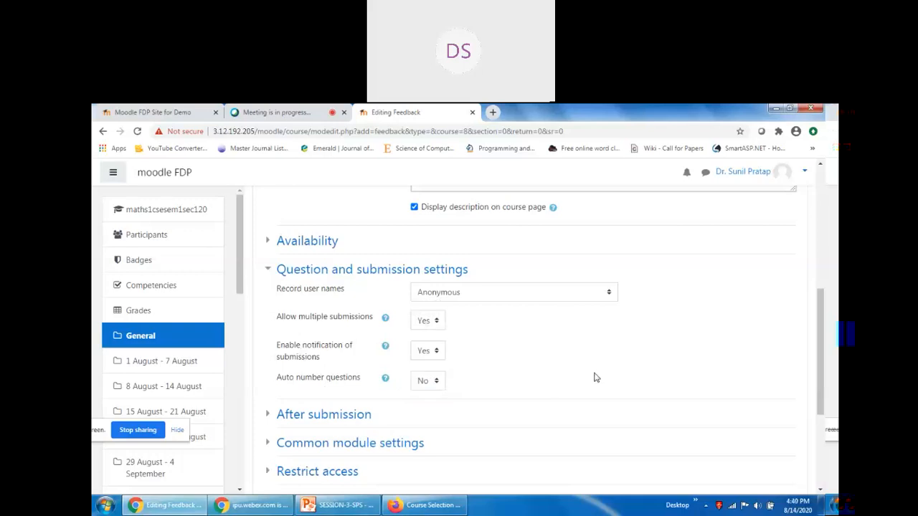
Set Show analysis page after submission to Yes.
left_click(268, 271)
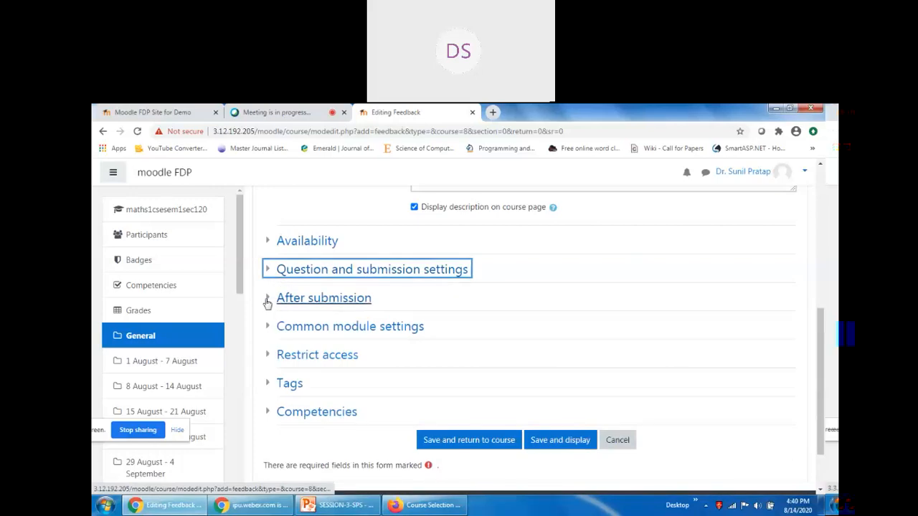
left_click(268, 300)
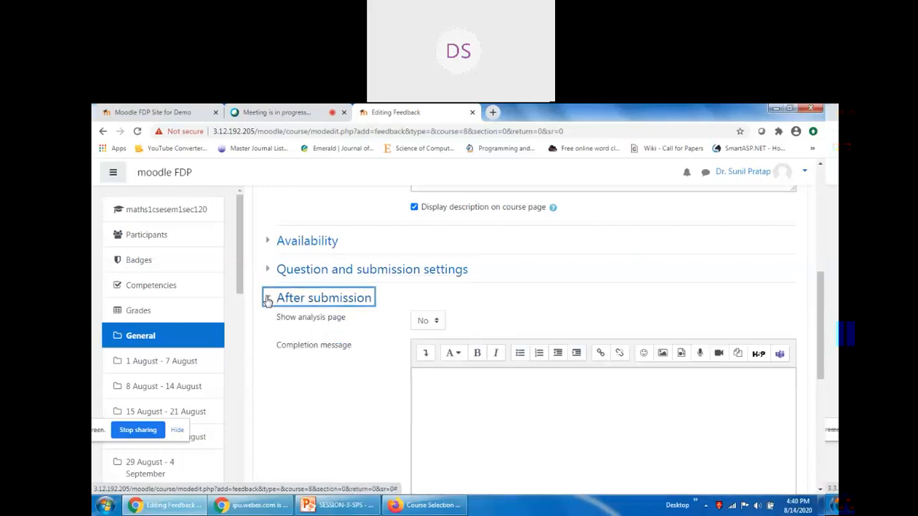
left_click(430, 324)
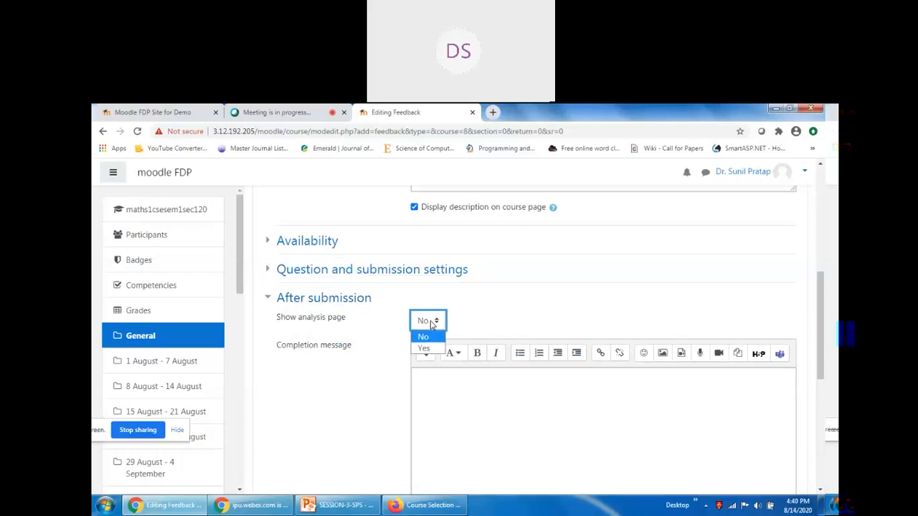
left_click(424, 348)
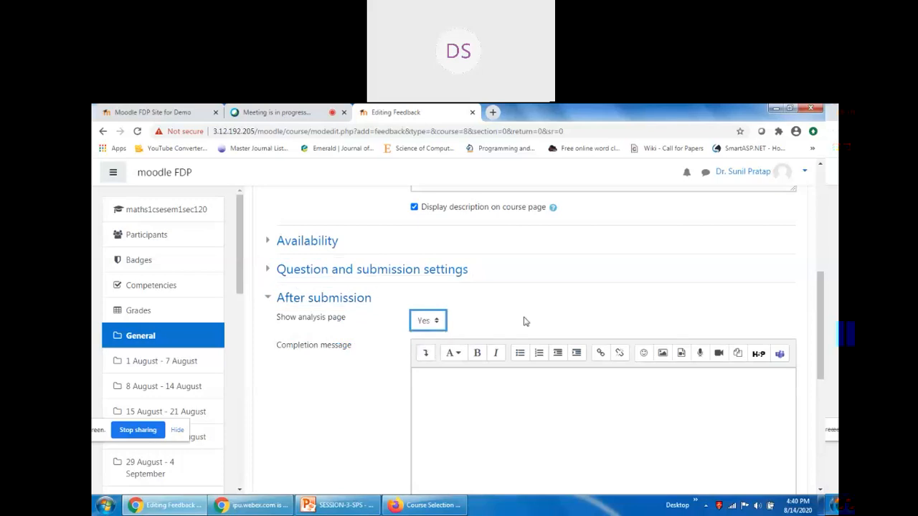
Enter the completion message 'Thank you for your response to this Survey'.
scroll(539, 316, "down", 1)
left_click(445, 301)
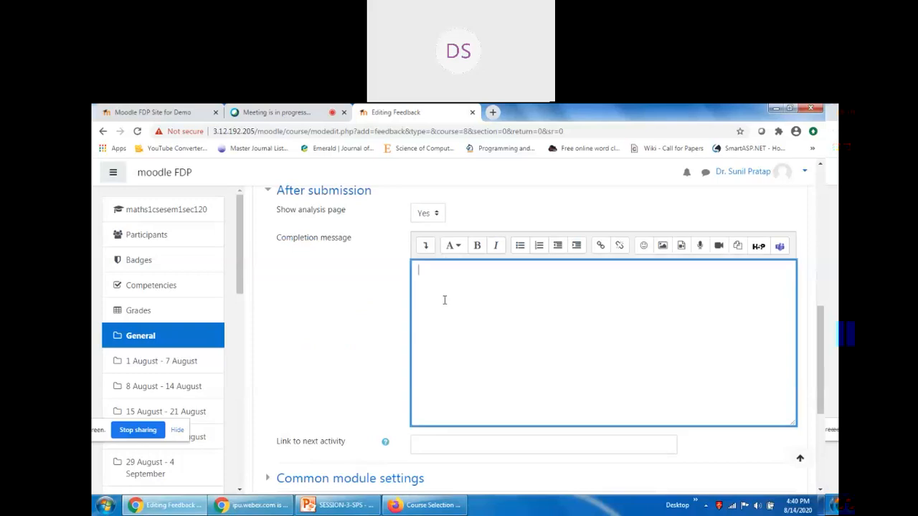
type("Thank you for your resppnse")
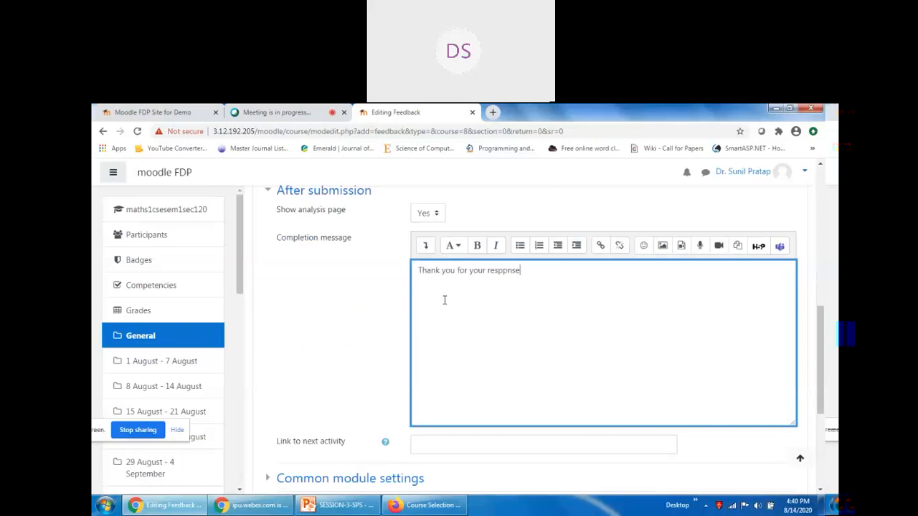
key("BackSpace")
key("BackSpace")
key("BackSpace")
key("BackSpace")
type("onse to this Survey")
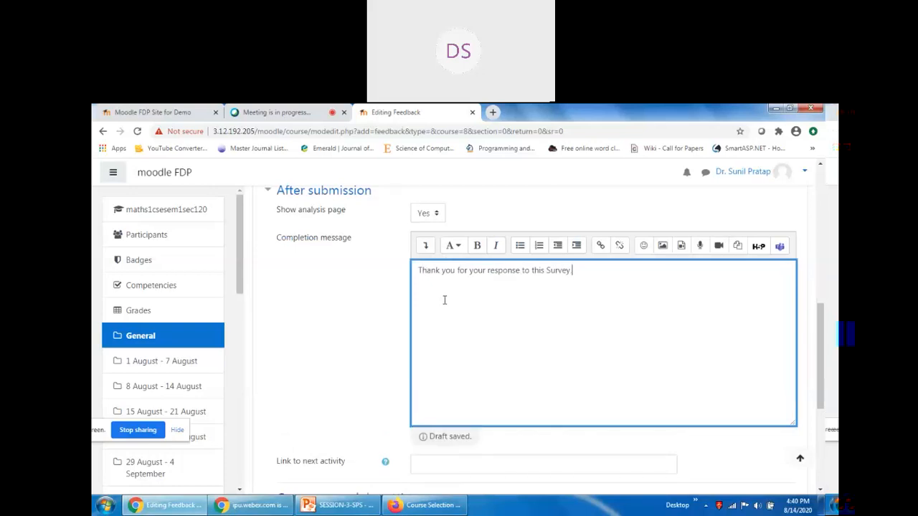
Scroll through the Feedback form to review it and reach the Save buttons.
scroll(452, 311, "down", 2)
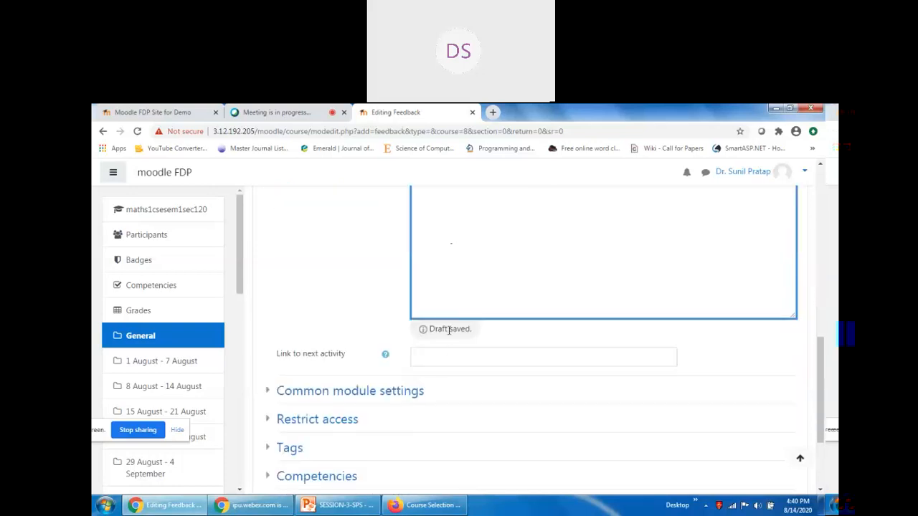
scroll(448, 330, "up", 2)
scroll(613, 282, "down", 2)
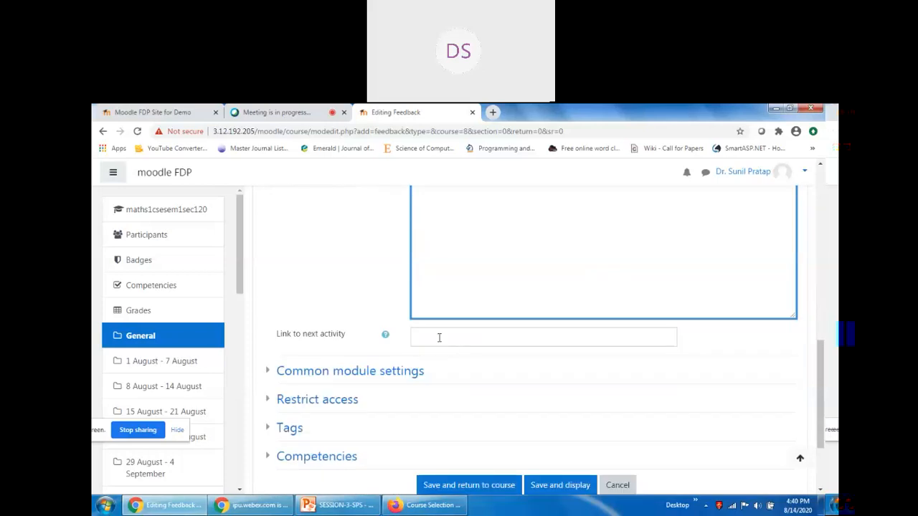
scroll(434, 313, "up", 2)
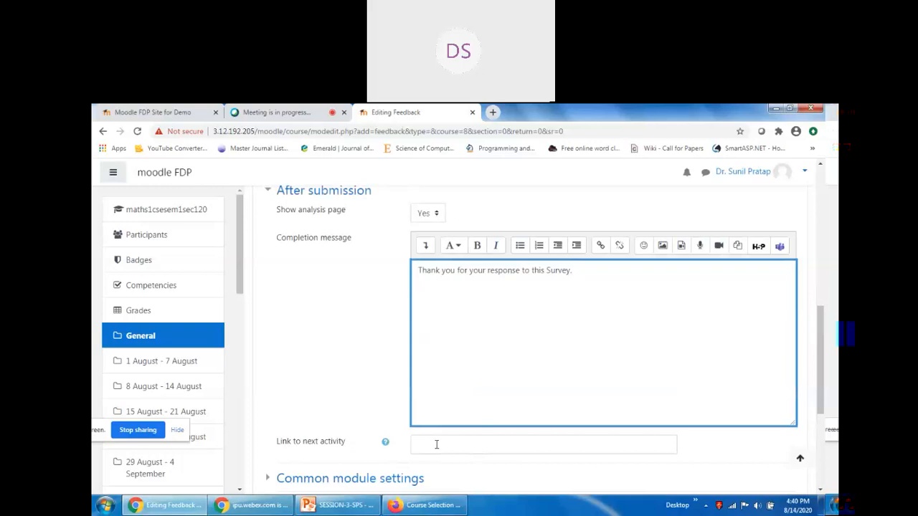
scroll(467, 346, "down", 1)
scroll(467, 347, "down", 2)
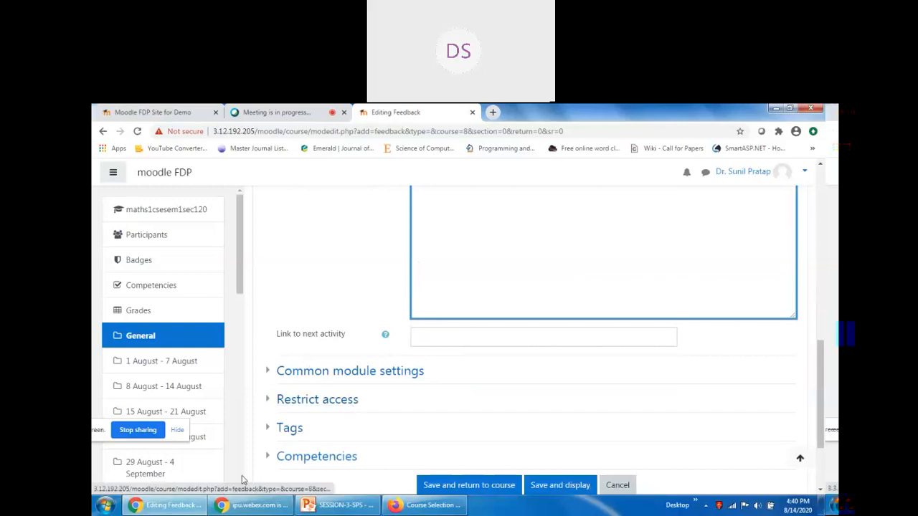
scroll(663, 423, "down", 2)
scroll(646, 419, "up", 5)
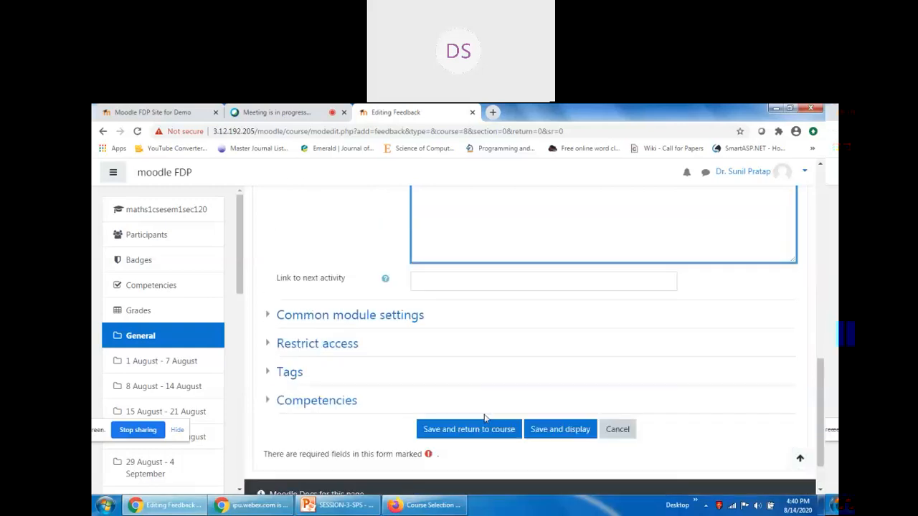
scroll(564, 338, "up", 3)
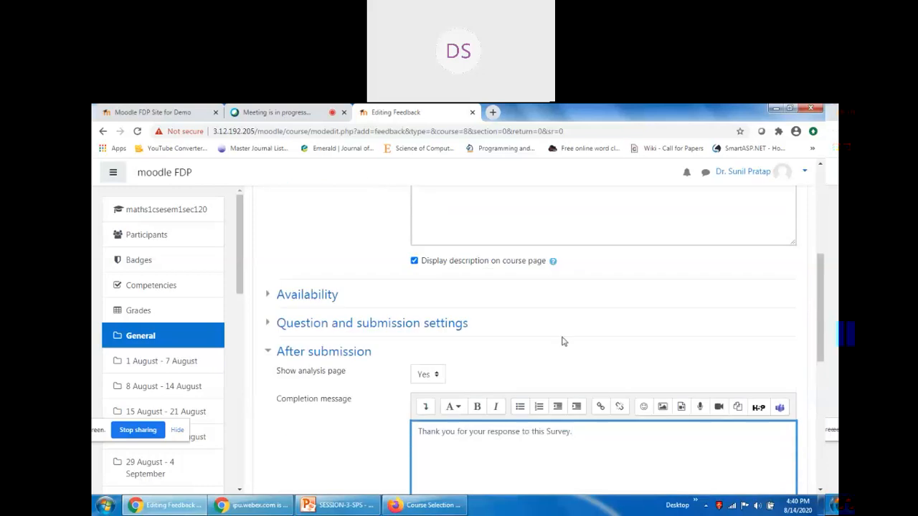
scroll(589, 362, "up", 2)
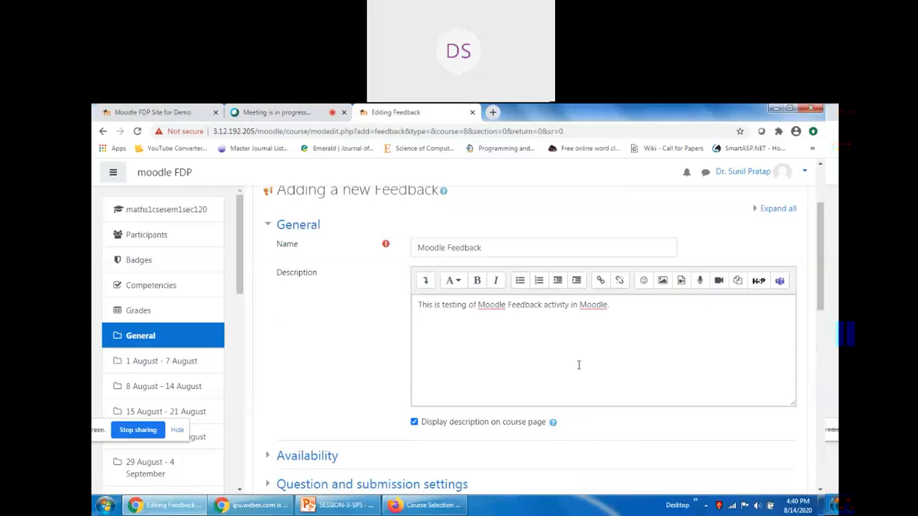
scroll(579, 365, "down", 6)
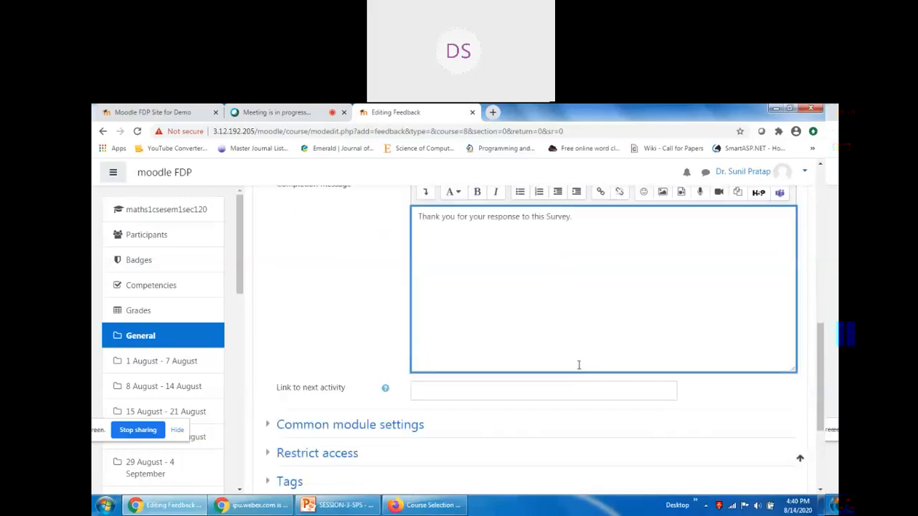
scroll(615, 344, "up", 1)
scroll(614, 344, "down", 4)
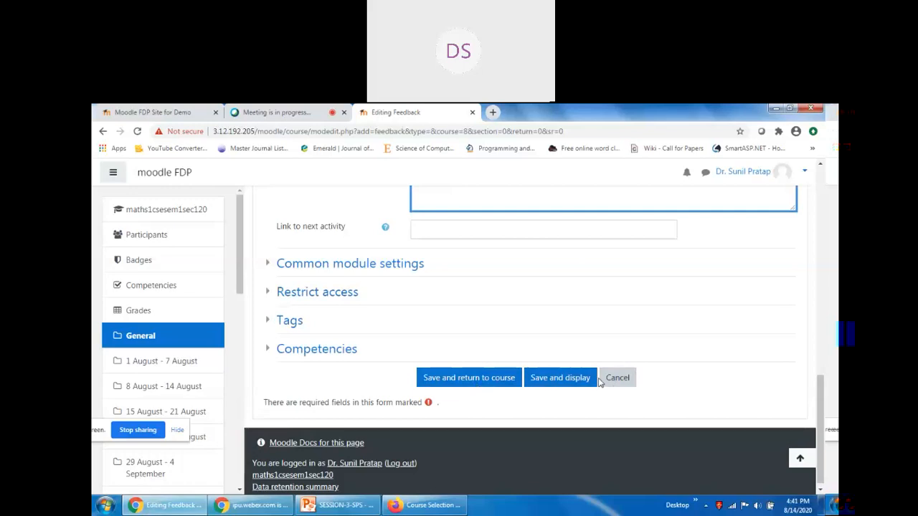
Save and display the Moodle Feedback activity, then add a Captcha item in Edit questions.
left_click(573, 385)
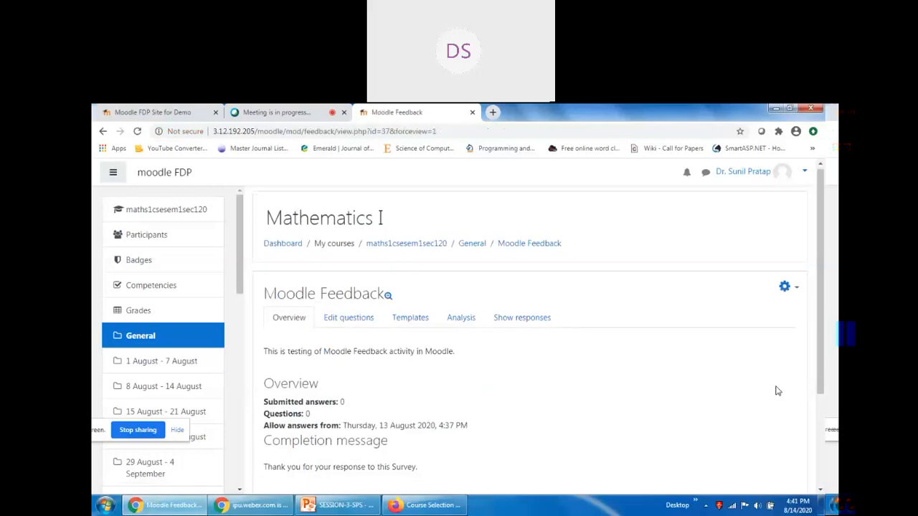
scroll(445, 394, "down", 2)
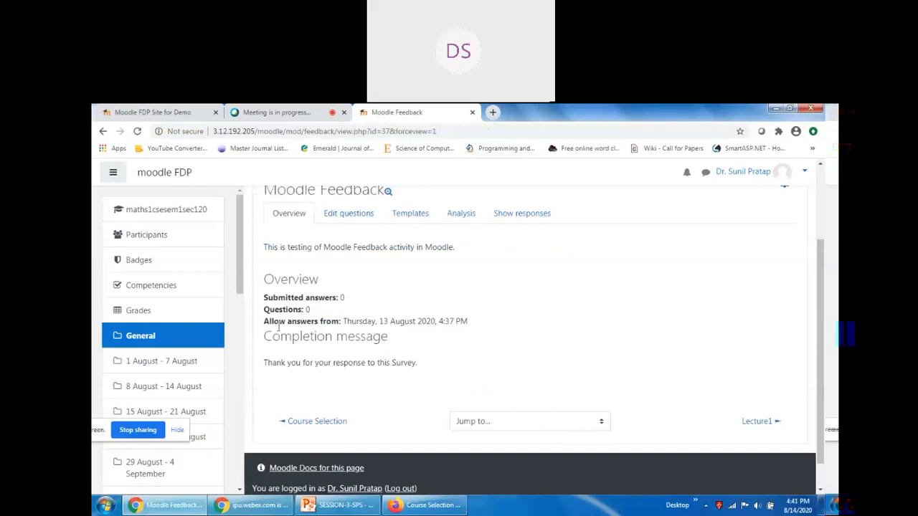
left_click(349, 215)
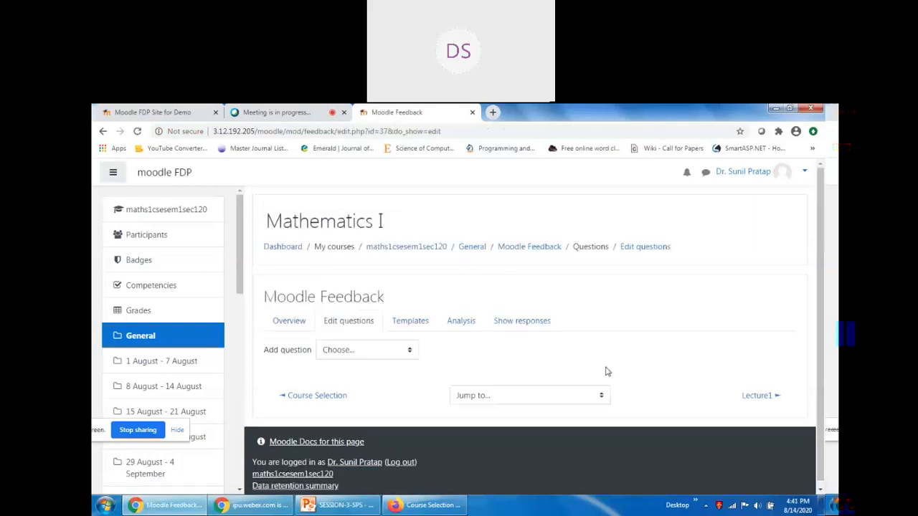
left_click(358, 351)
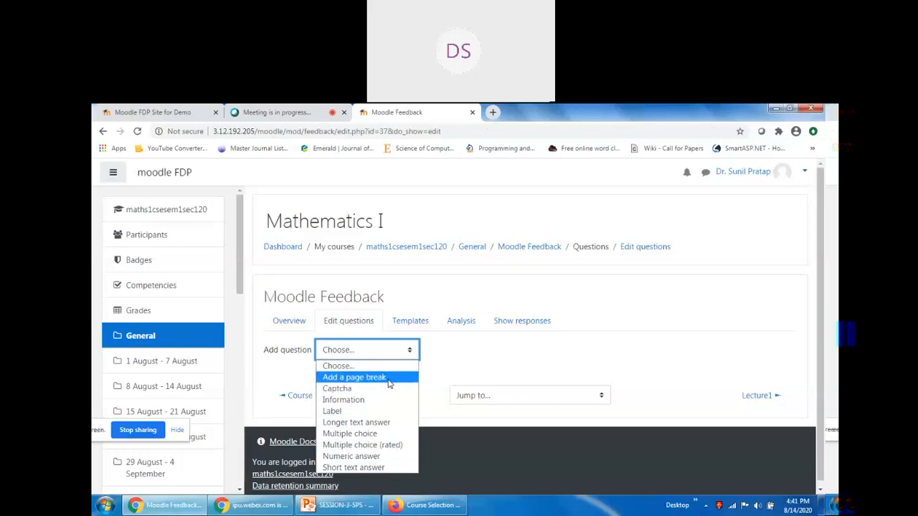
left_click(360, 392)
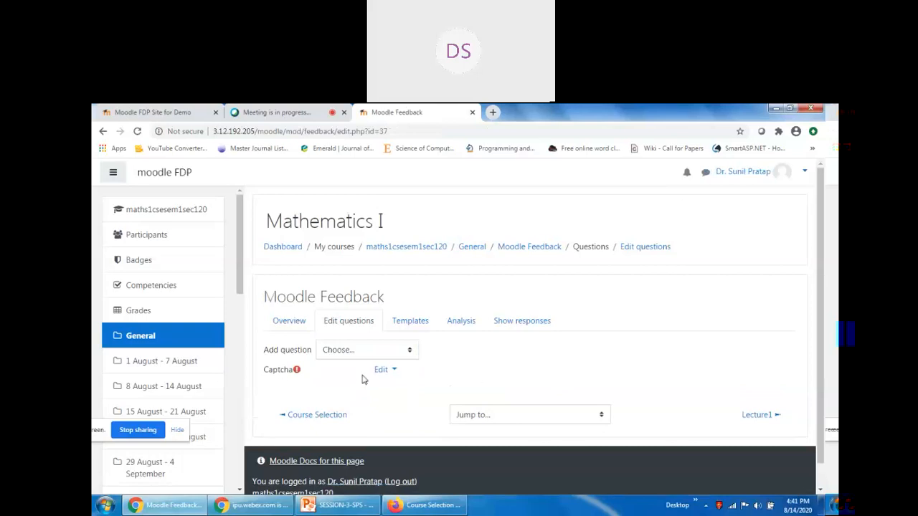
left_click(361, 352)
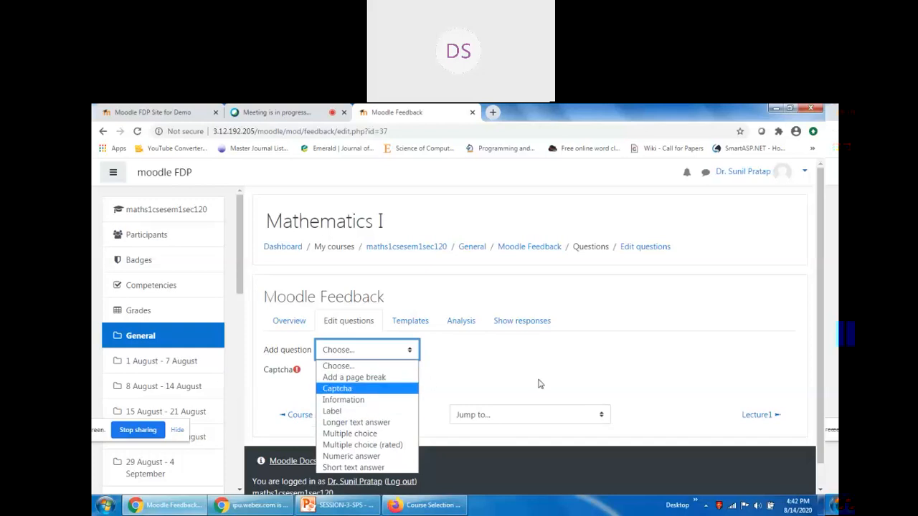
Create a required single-answer, vertical multiple choice question 'How did you find the Moodle course in FIP?'.
left_click(359, 435)
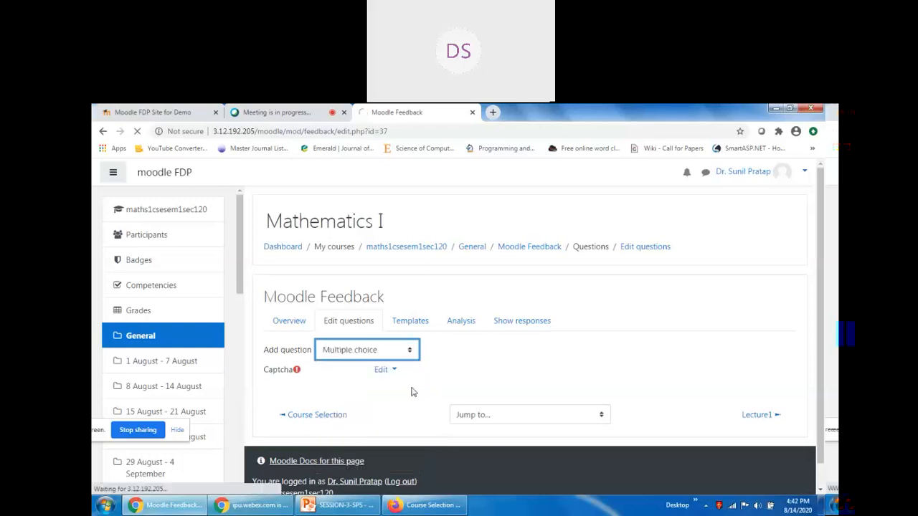
scroll(572, 406, "down", 2)
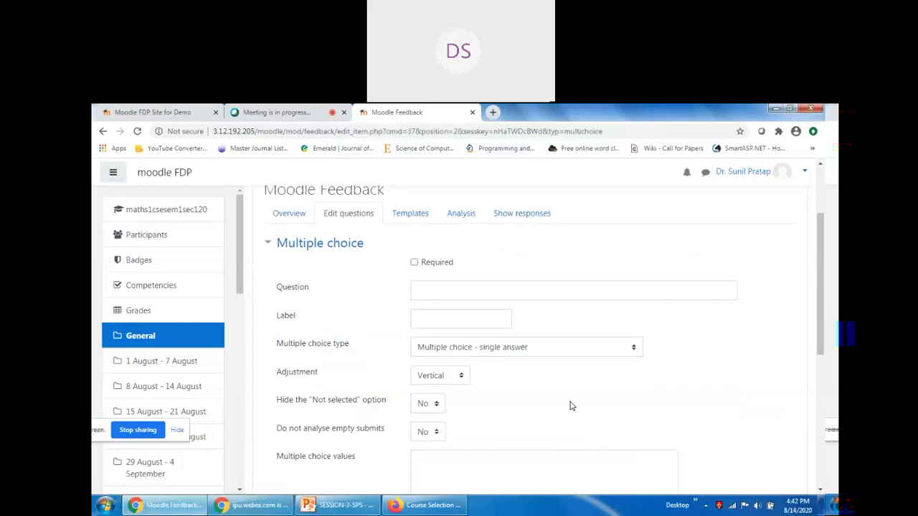
left_click(415, 263)
left_click(456, 289)
left_click(460, 292)
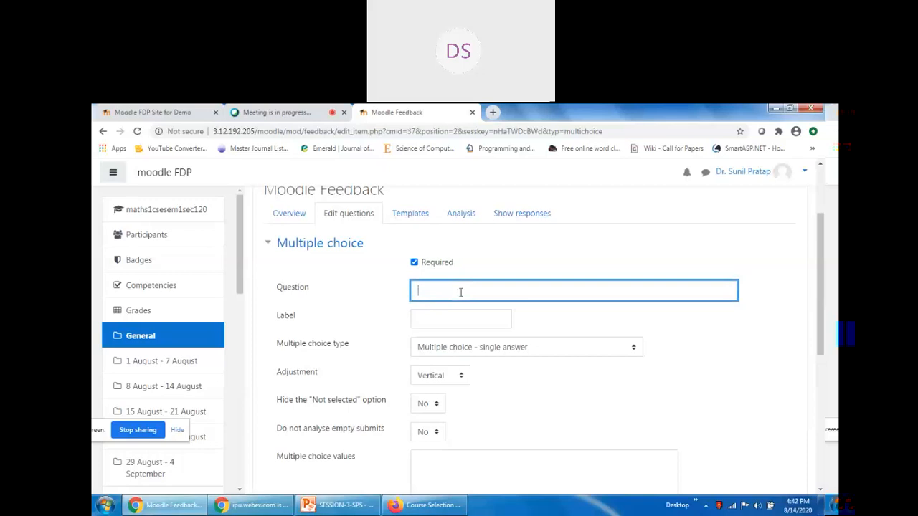
type("How did you find the Moodle course in FIP?")
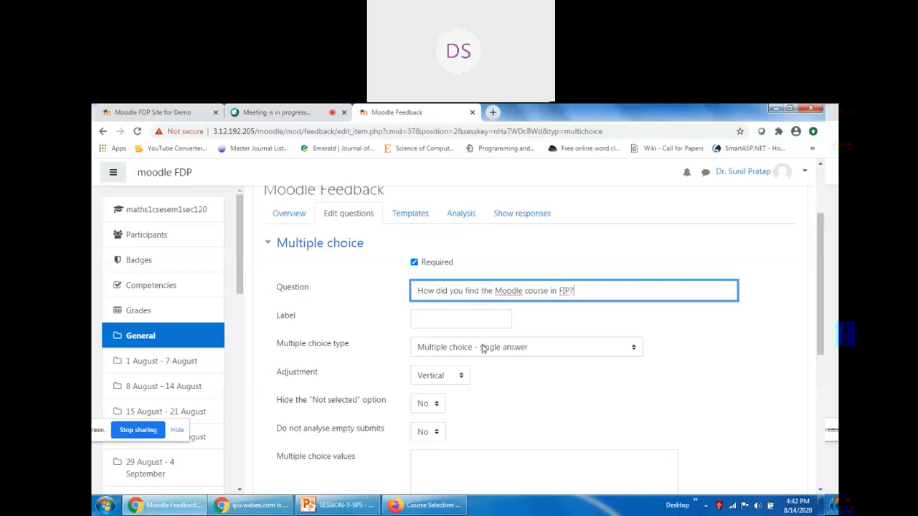
left_click(450, 350)
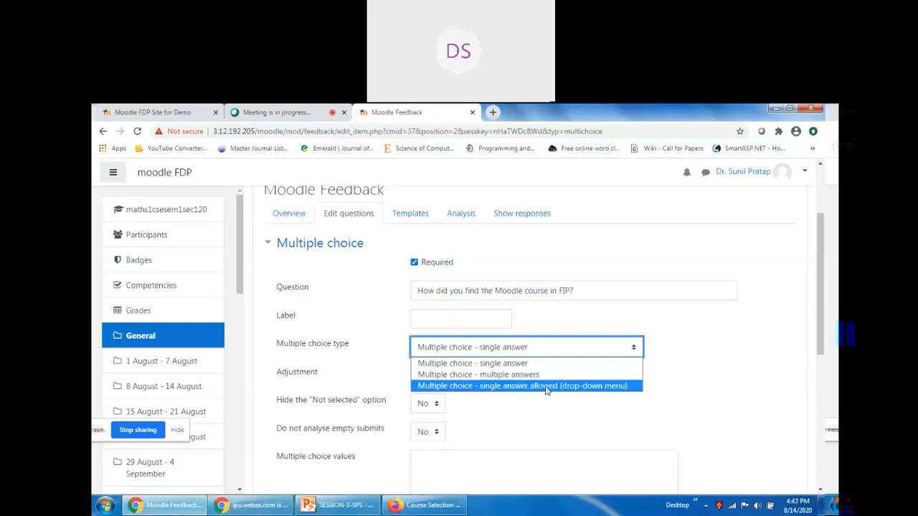
left_click(687, 390)
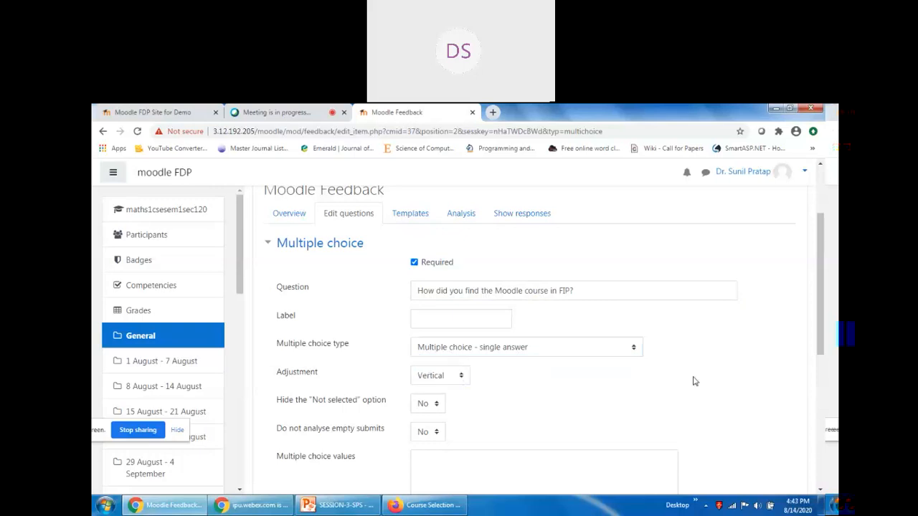
left_click(442, 375)
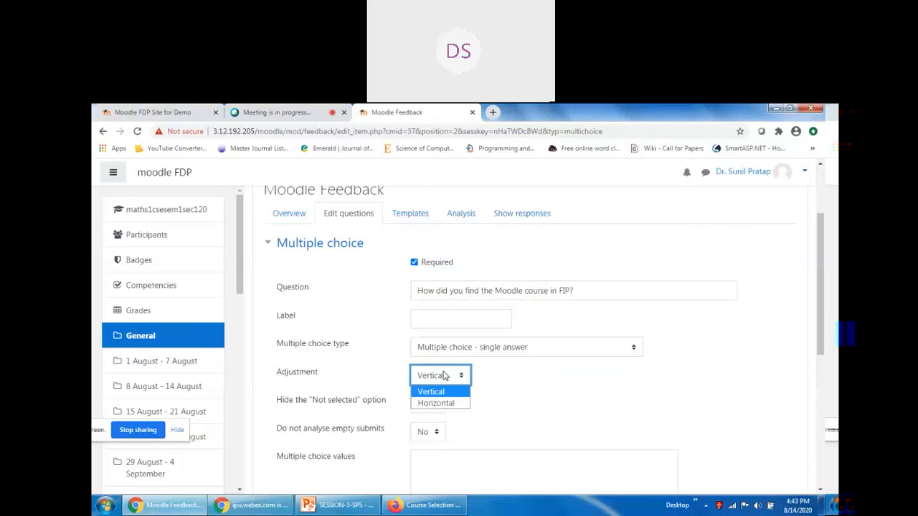
left_click(601, 382)
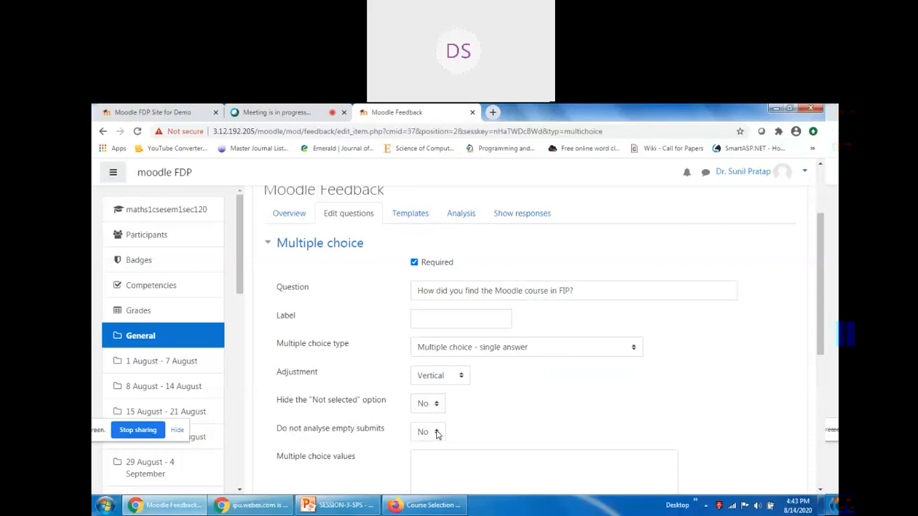
Enter the answer values Poor, Average, Good, Very Good, Excellent one per line.
scroll(487, 416, "down", 2)
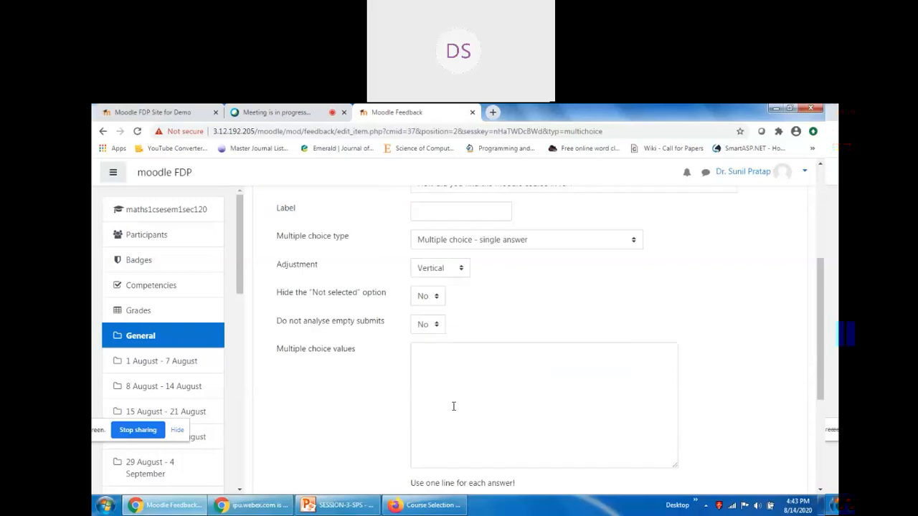
scroll(446, 383, "down", 3)
scroll(465, 347, "up", 1)
left_click(455, 292)
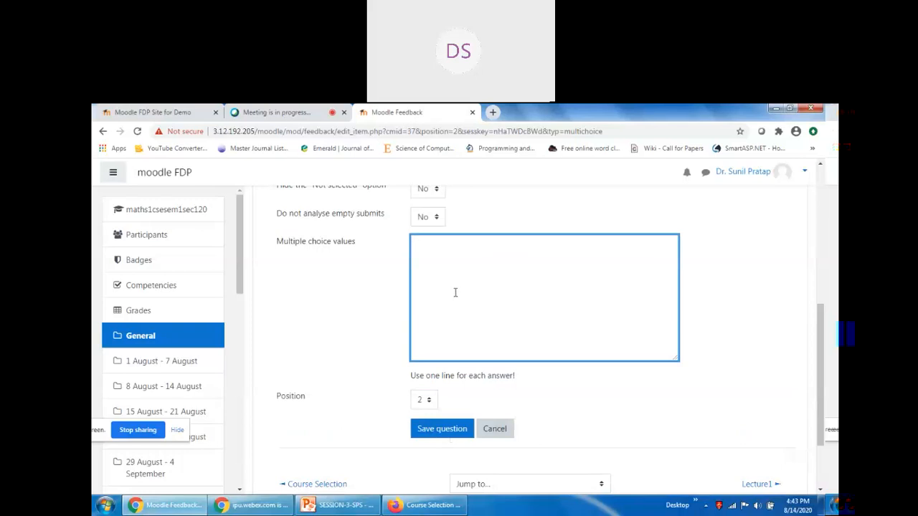
scroll(454, 292, "up", 3)
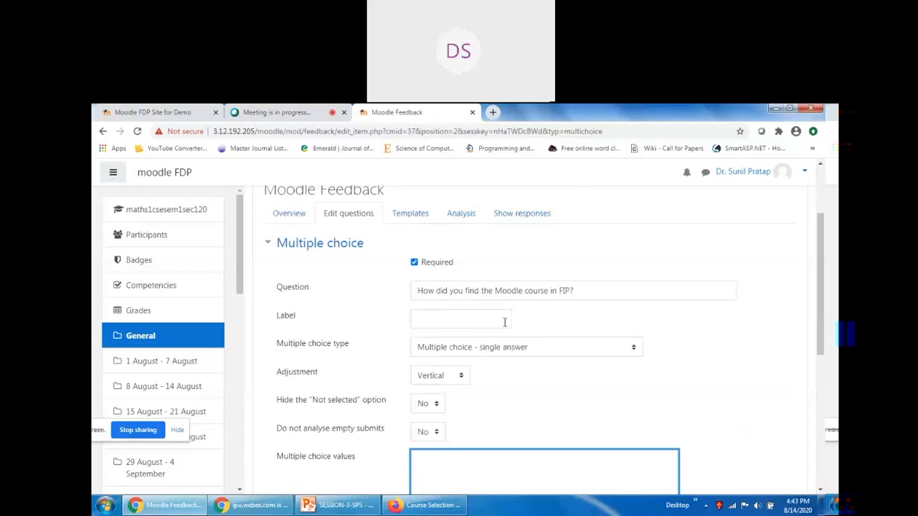
scroll(541, 354, "down", 3)
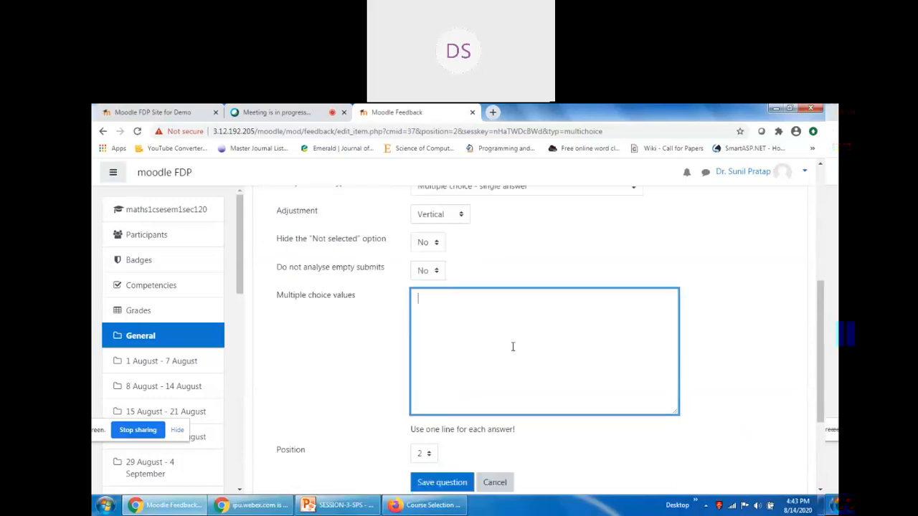
type("Poor")
key("Return")
type("Average")
key("Return")
type("Good")
key("Return")
type("Very ")
type("Good ")
type("Excellent")
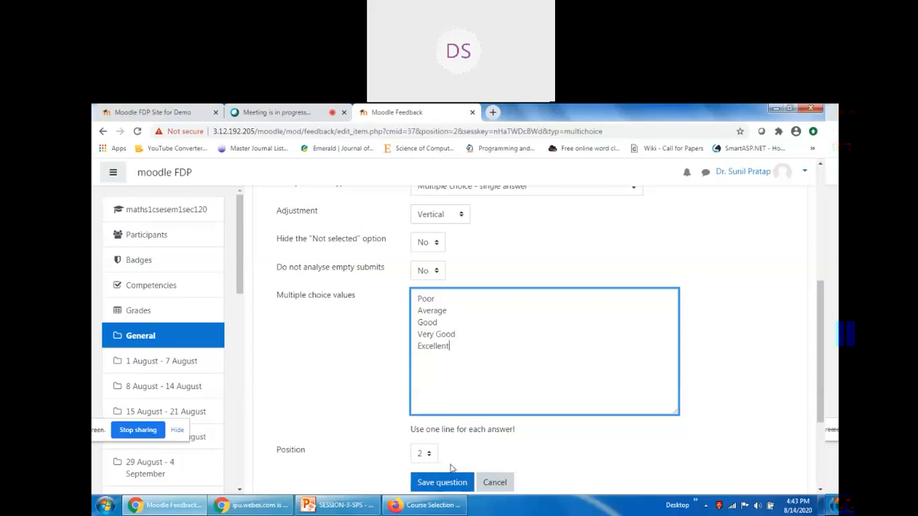
scroll(451, 349, "down", 2)
Save the first question and start a second multiple choice question.
left_click(448, 342)
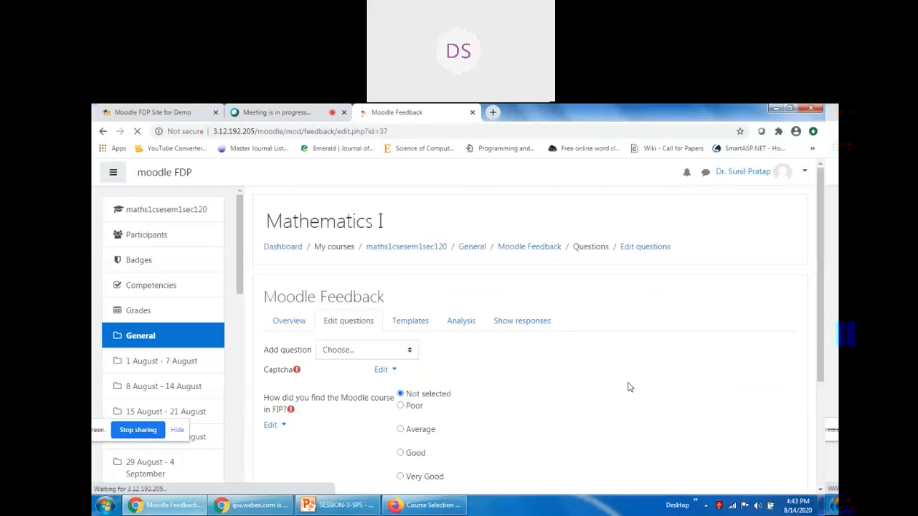
scroll(627, 400, "down", 3)
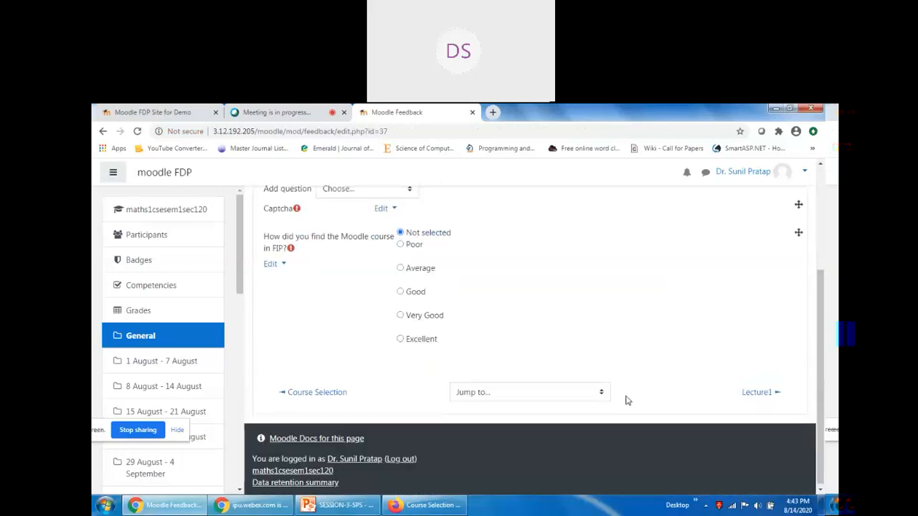
scroll(627, 401, "up", 2)
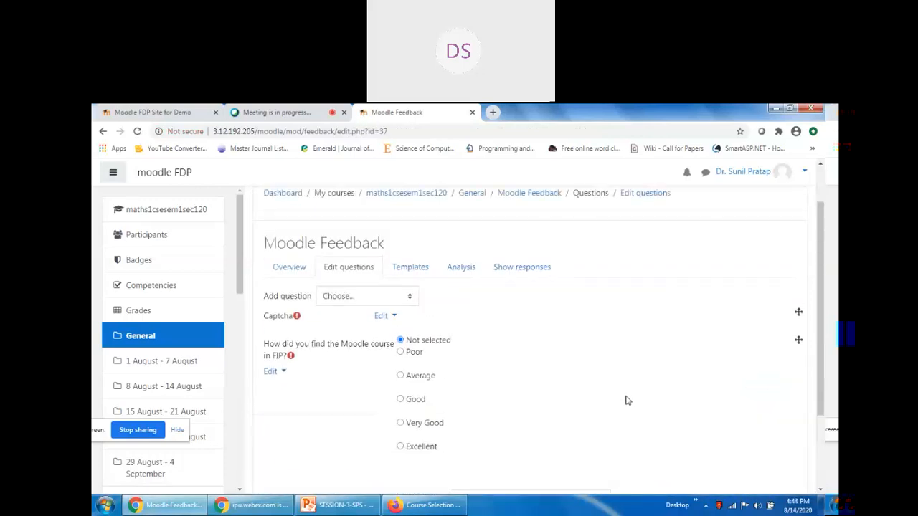
left_click(345, 299)
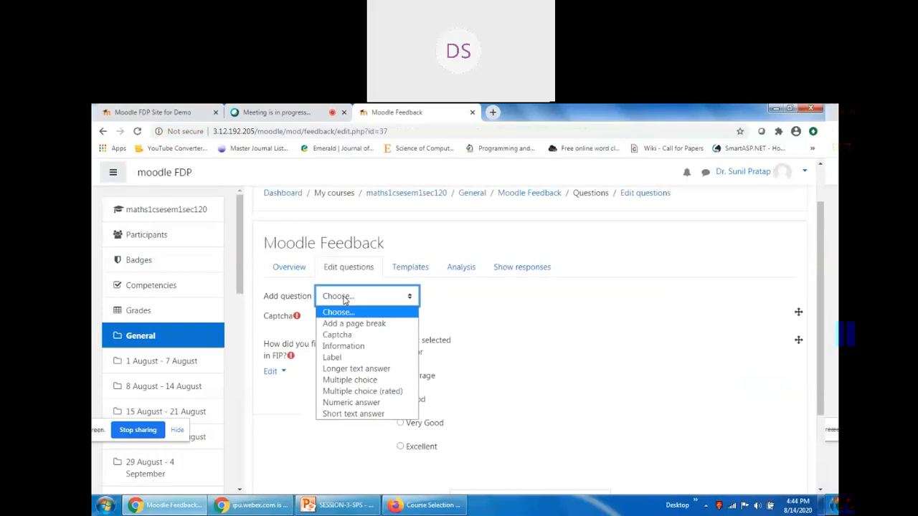
left_click(349, 380)
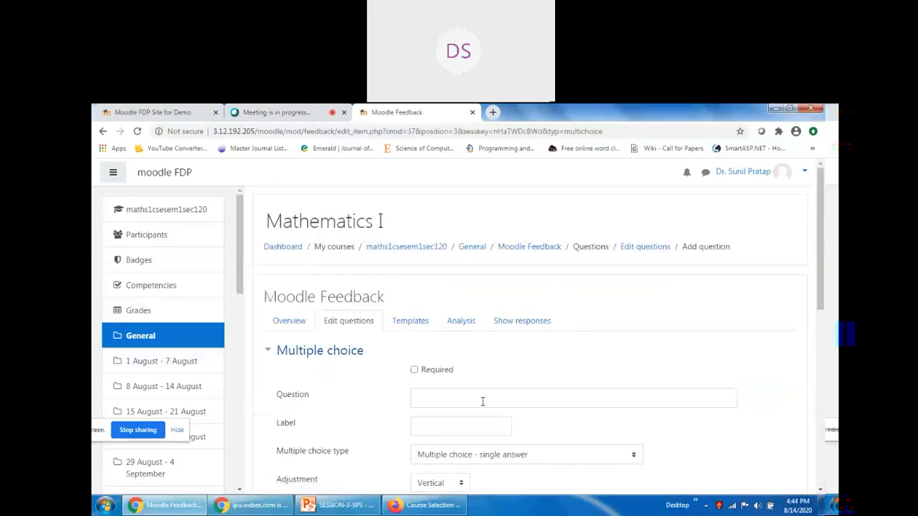
Enter the question 'How important the Moodle Survey activities are?' with the label Activities.
scroll(439, 400, "down", 1)
left_click(436, 345)
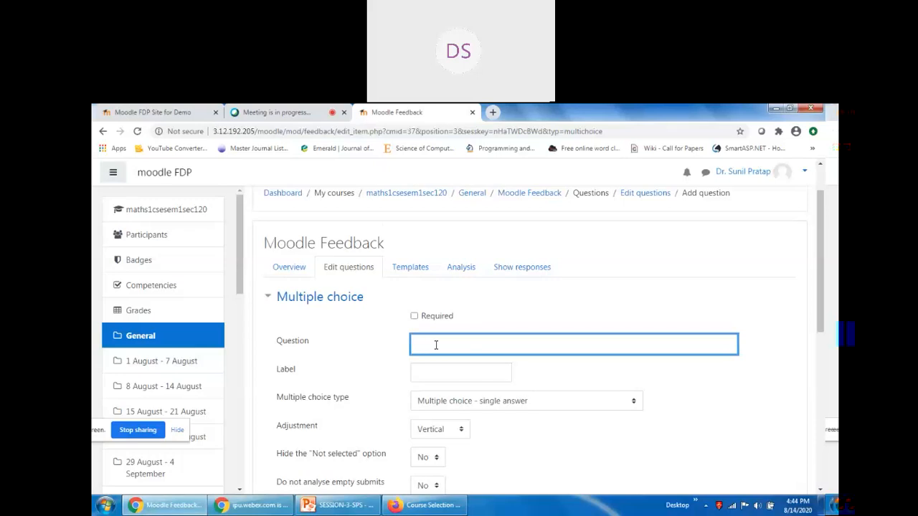
type("How Importanet")
key("BackSpace")
key("BackSpace")
key("BackSpace")
type("t the Moodle Survey activit")
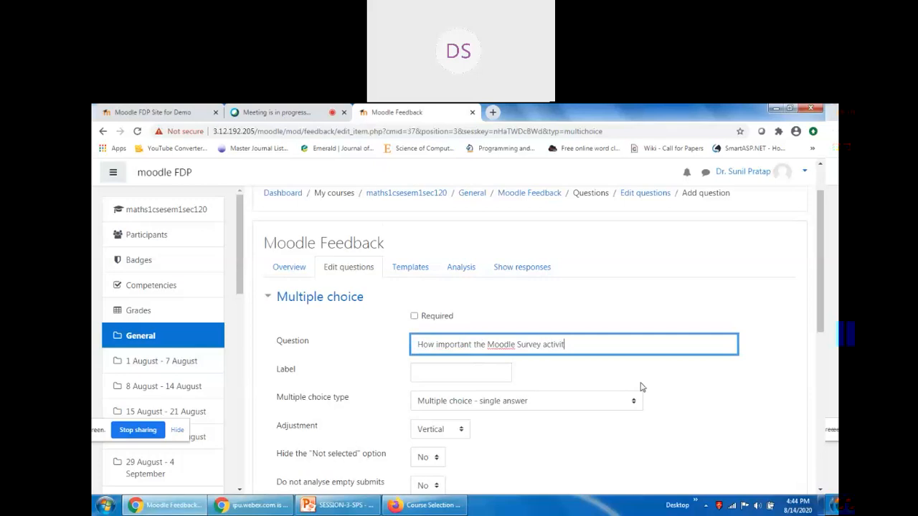
type("ies are?")
left_click(491, 375)
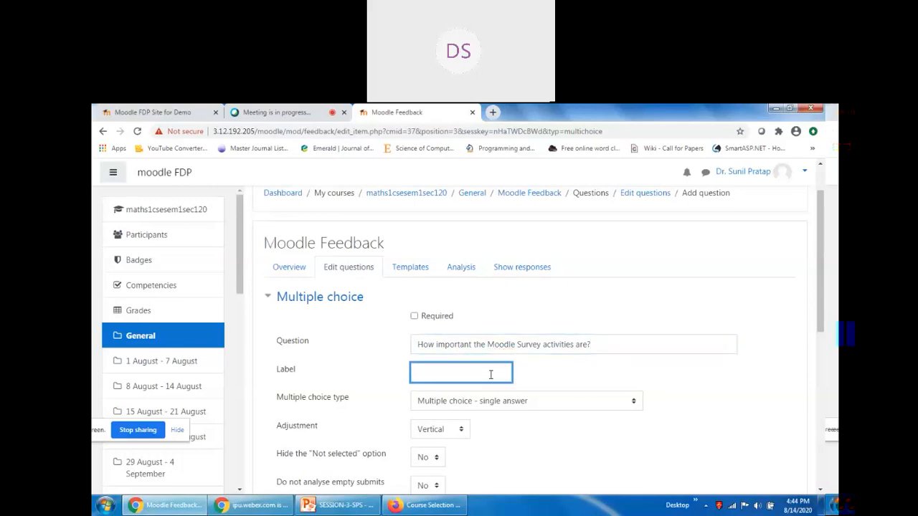
type("Activities")
left_click(548, 385)
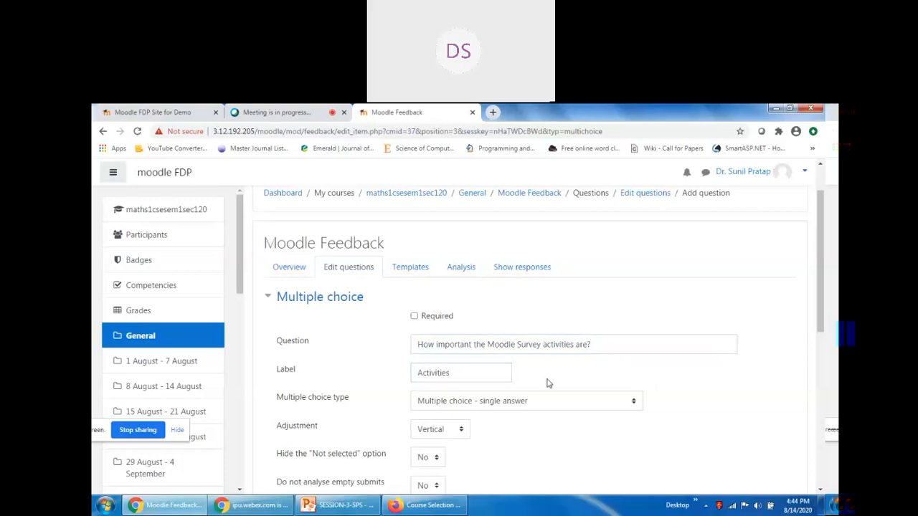
scroll(546, 384, "down", 1)
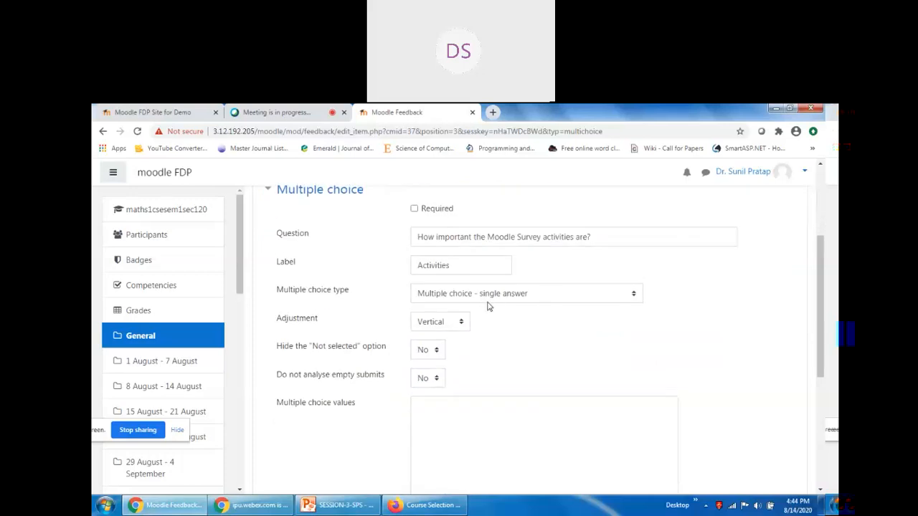
scroll(459, 383, "down", 2)
left_click(456, 256)
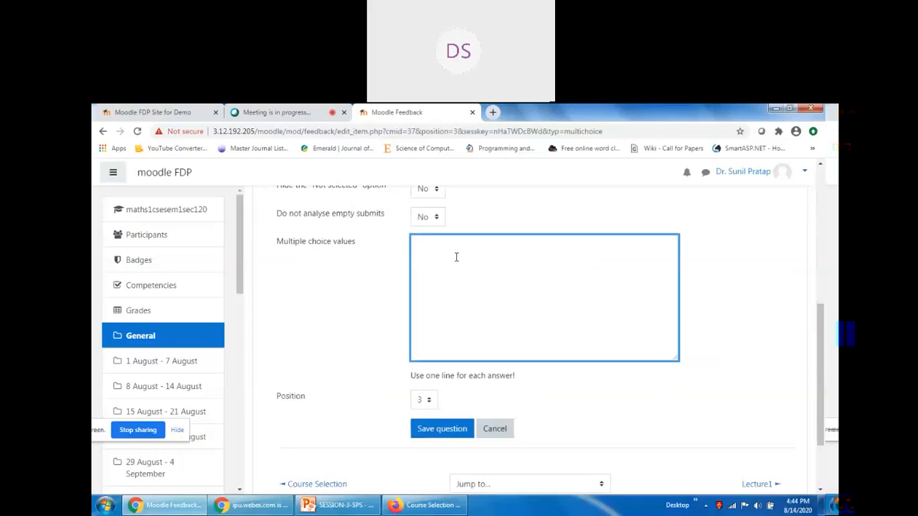
Type the options No Important, Important and Very Important, one per line.
scroll(508, 326, "up", 2)
scroll(512, 423, "up", 1)
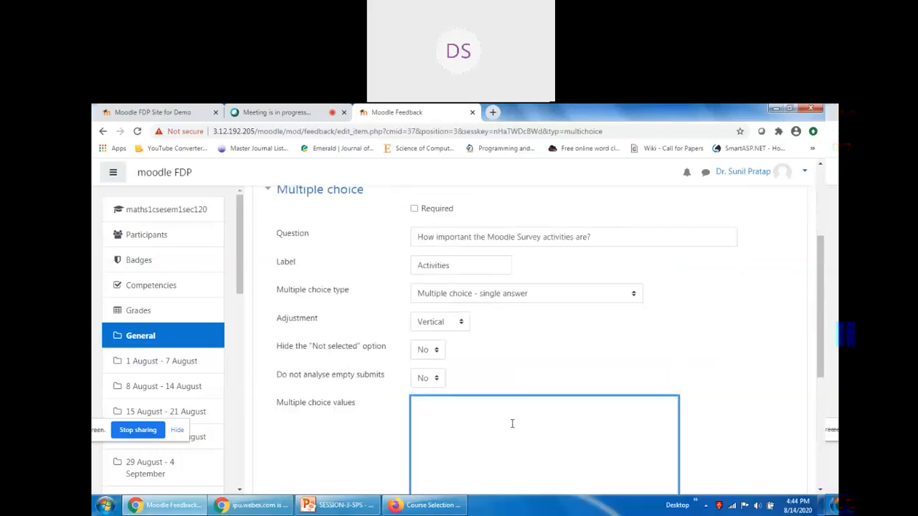
type("No f")
key("BackSpace")
type("Important")
key("Return")
type("Important")
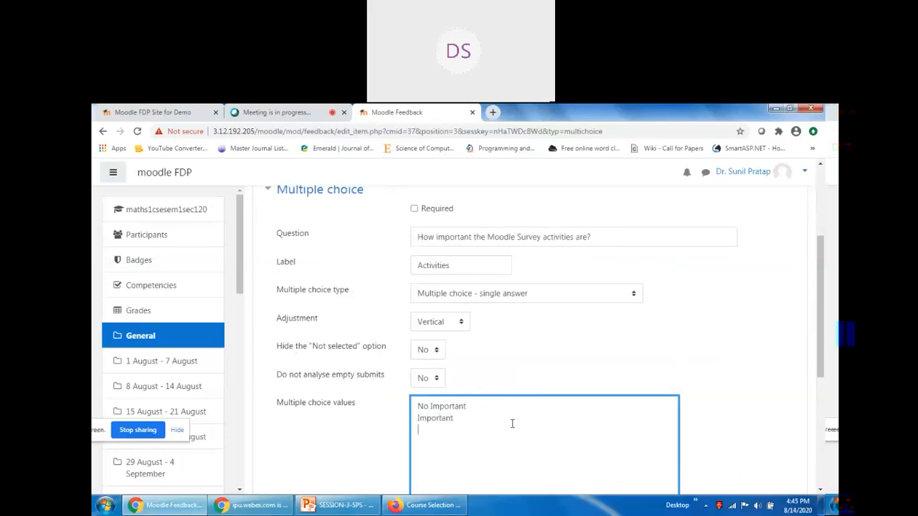
key("Return")
type("Very Important")
scroll(566, 408, "down", 3)
scroll(566, 408, "down", 2)
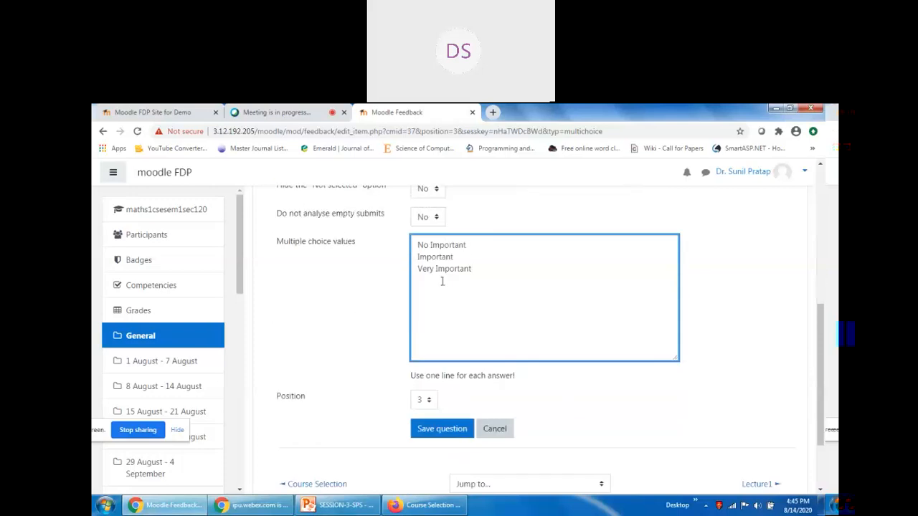
Save the Activities multiple-choice question, giving the feedback two questions.
left_click(442, 429)
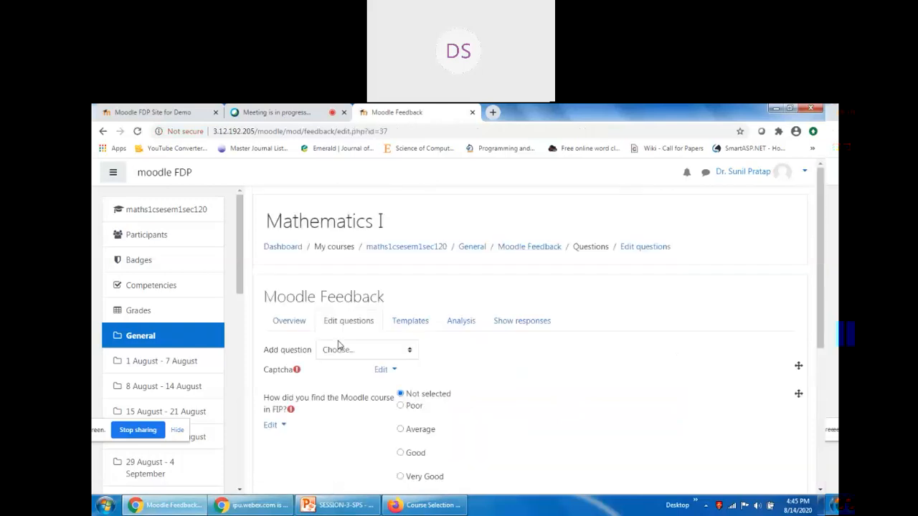
scroll(420, 348, "down", 3)
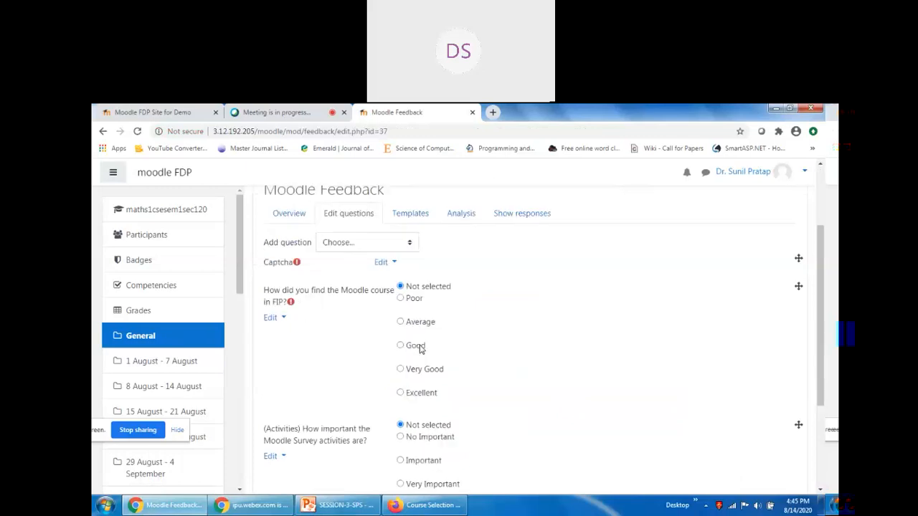
scroll(420, 349, "down", 3)
scroll(430, 344, "up", 4)
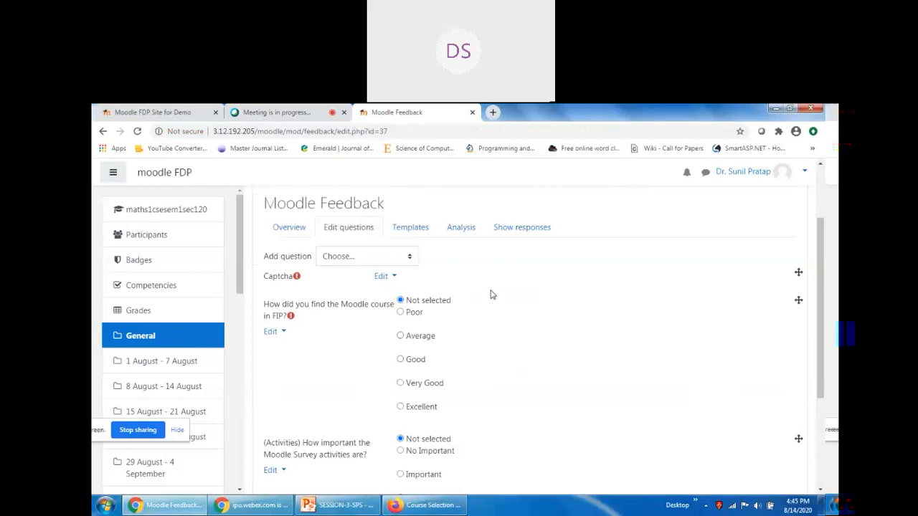
Review the Templates, Analysis and Show responses pages, then return to the Edit questions list.
left_click(410, 228)
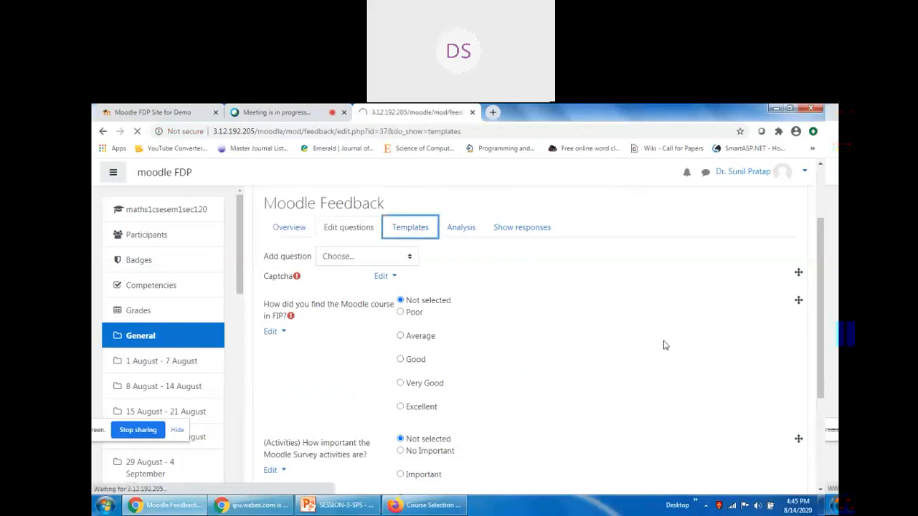
scroll(663, 345, "down", 1)
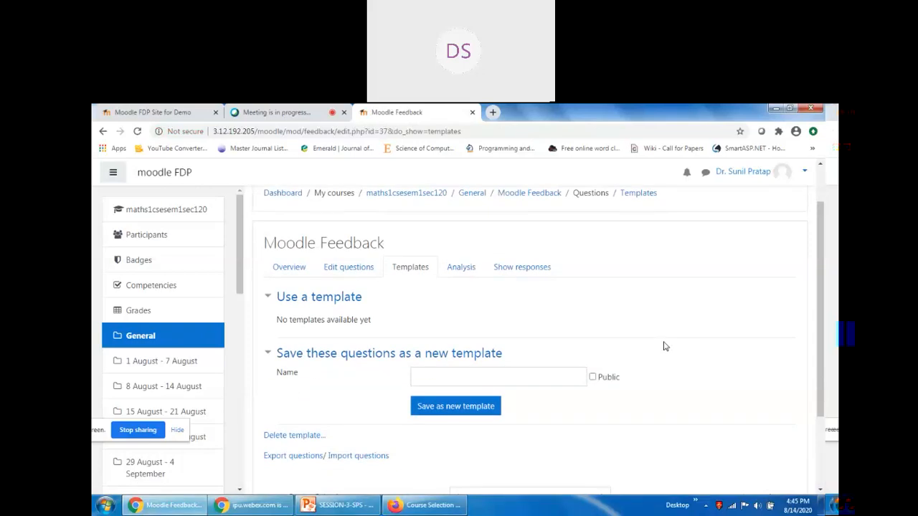
left_click(462, 267)
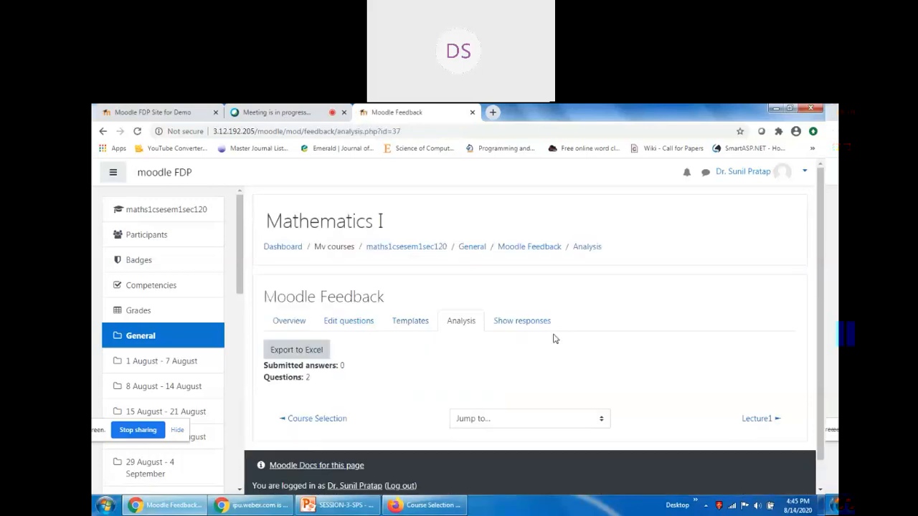
left_click(519, 322)
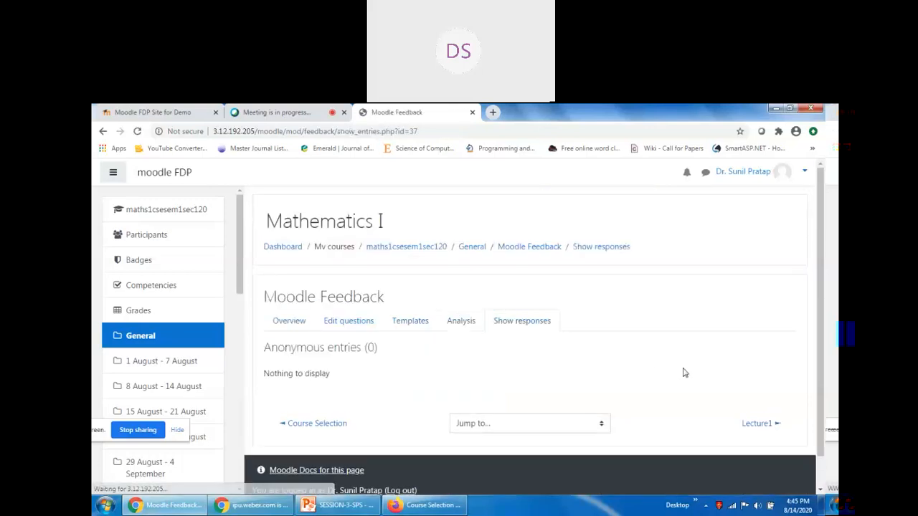
left_click(408, 321)
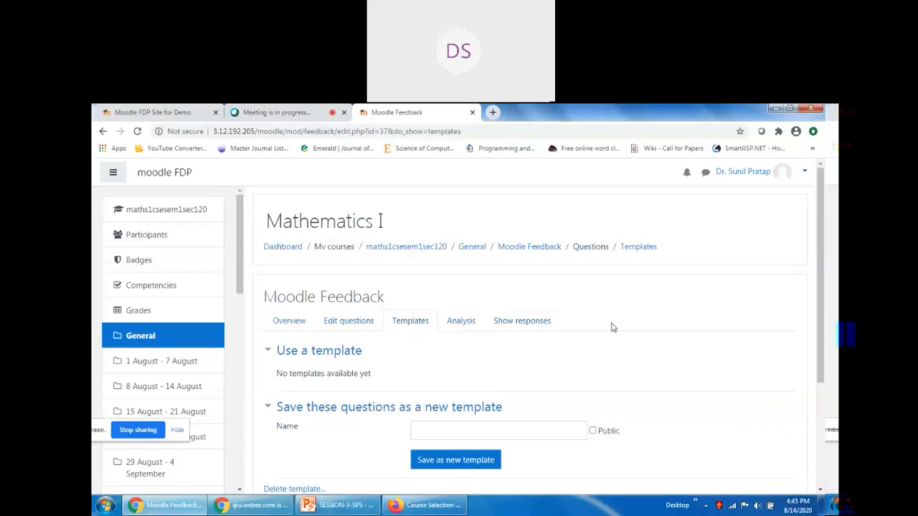
left_click(347, 324)
Add a required Numeric answer question with the text 'What is the value of 5/2?'.
scroll(555, 384, "down", 2)
scroll(549, 381, "up", 2)
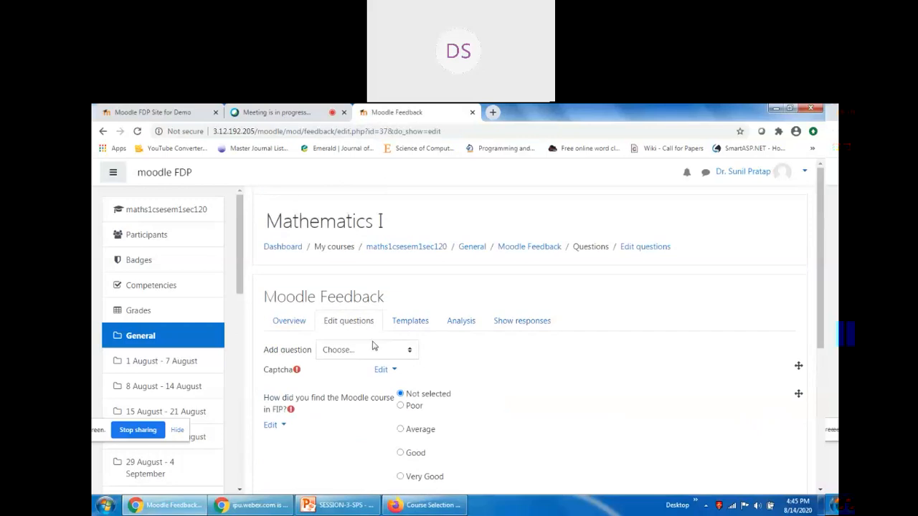
scroll(375, 343, "down", 5)
scroll(373, 342, "up", 4)
left_click(360, 297)
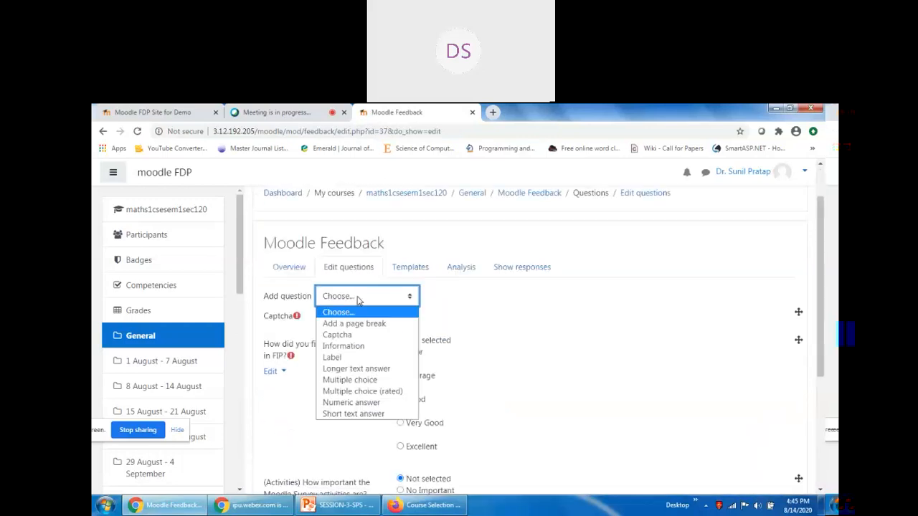
left_click(358, 407)
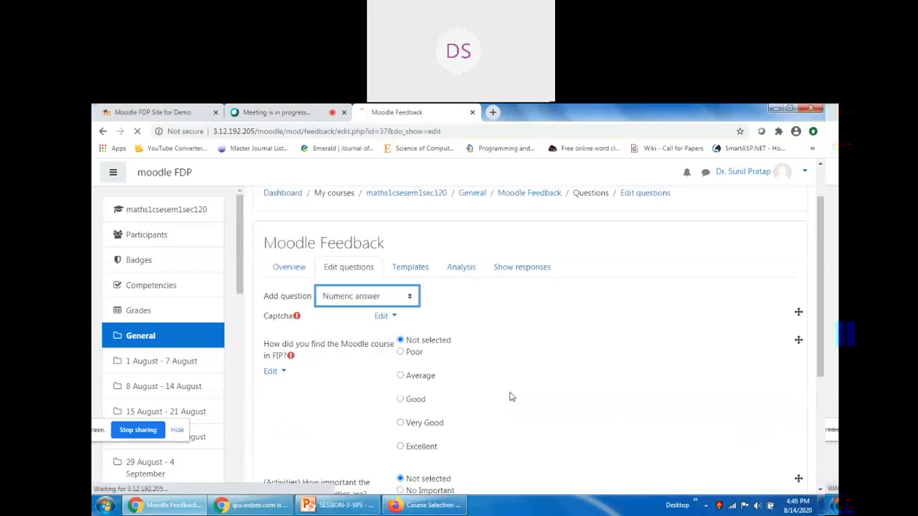
scroll(533, 395, "down", 4)
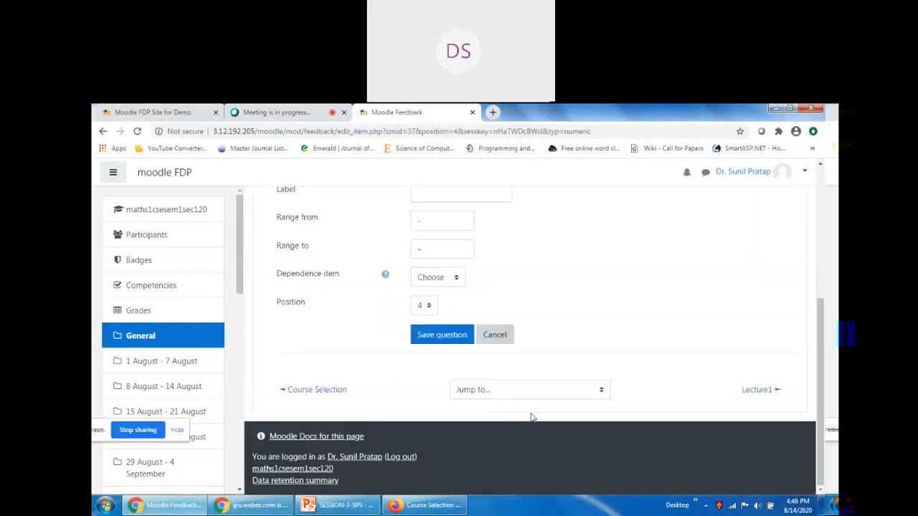
scroll(531, 415, "up", 2)
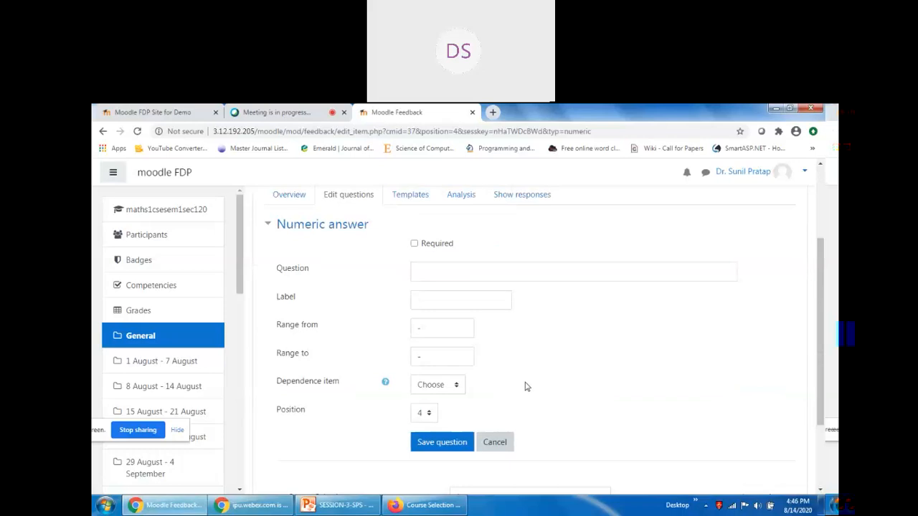
scroll(524, 384, "up", 2)
left_click(415, 370)
left_click(442, 401)
type("Wha")
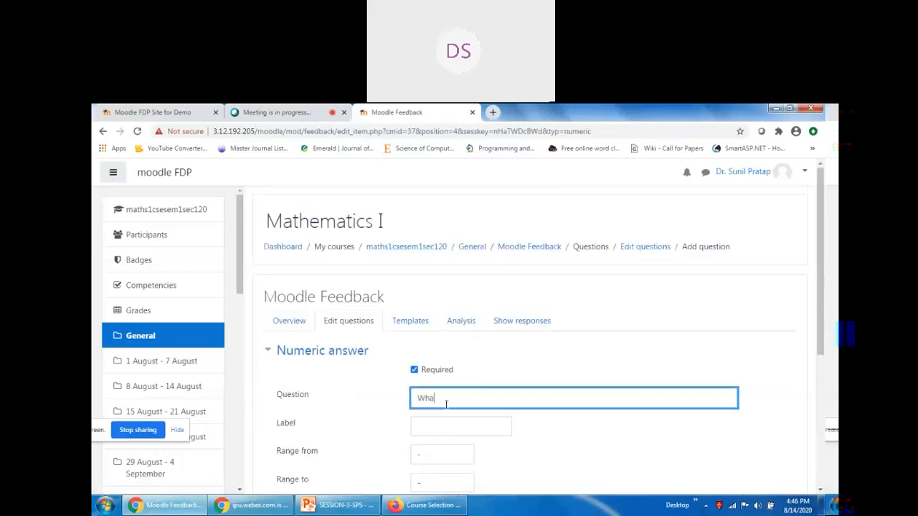
type("t is the value of 5/2?")
Set the accepted range from 2.4 to 2.6.
scroll(450, 406, "down", 1)
left_click(435, 402)
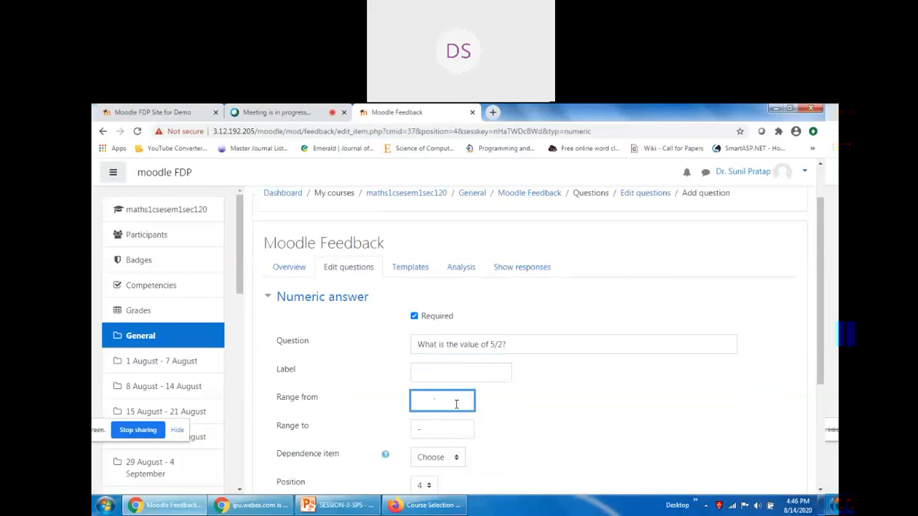
type("2.4")
left_click(435, 429)
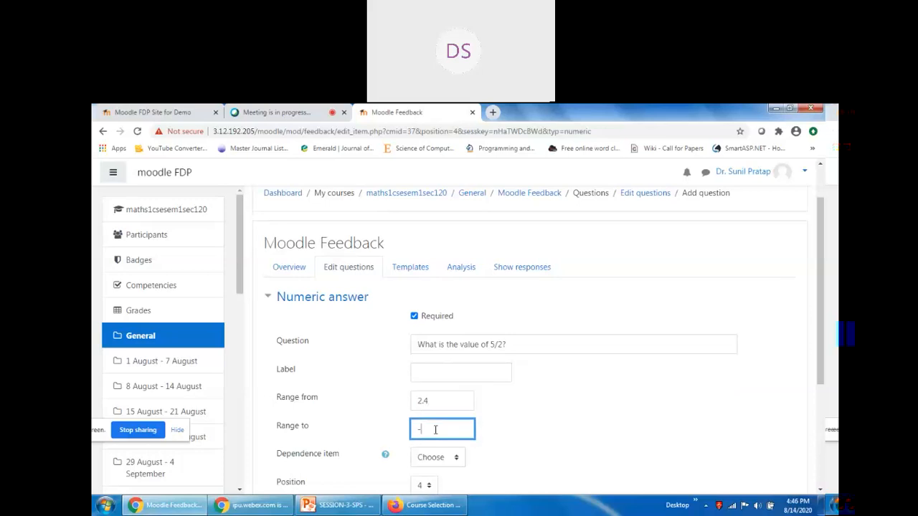
type("2.6")
scroll(711, 412, "down", 3)
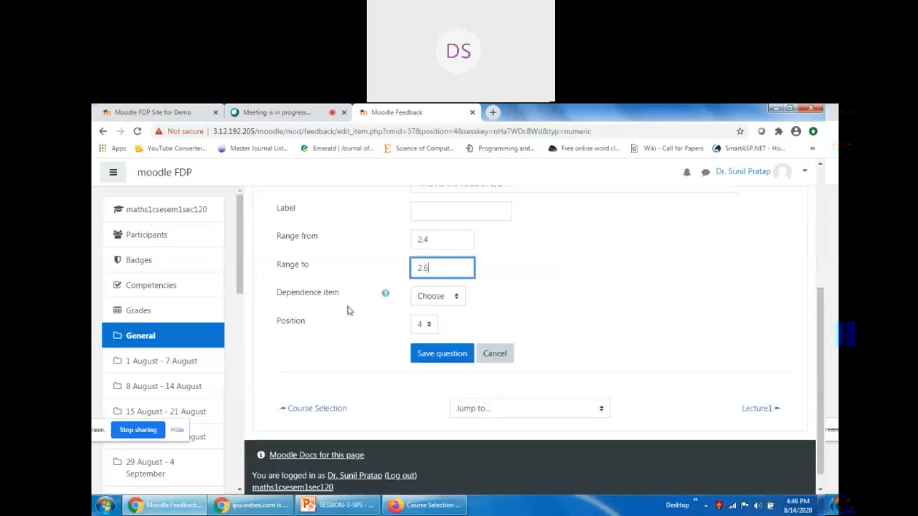
Check the Dependence item choices and leave it on Choose.
left_click(440, 295)
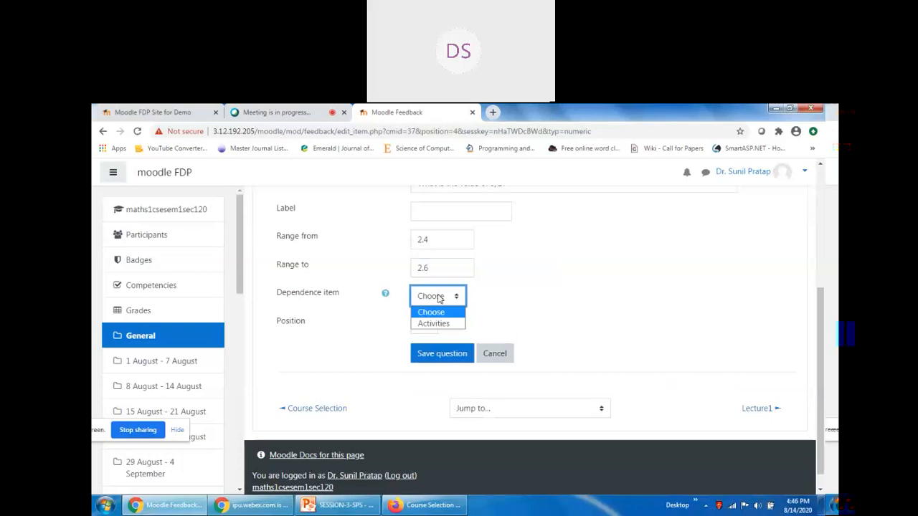
left_click(440, 298)
left_click(440, 298)
Switch to the Webex meeting showing the participants and chat.
scroll(383, 298, "up", 3)
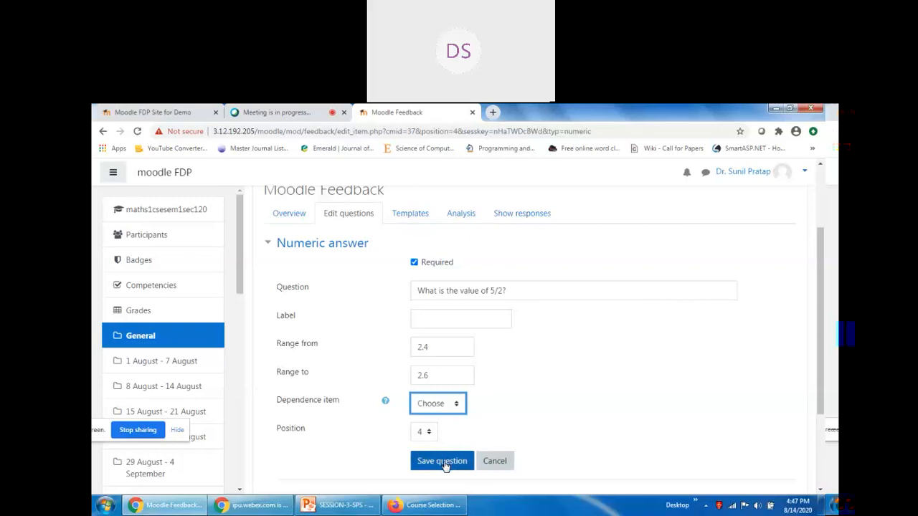
left_click(297, 109)
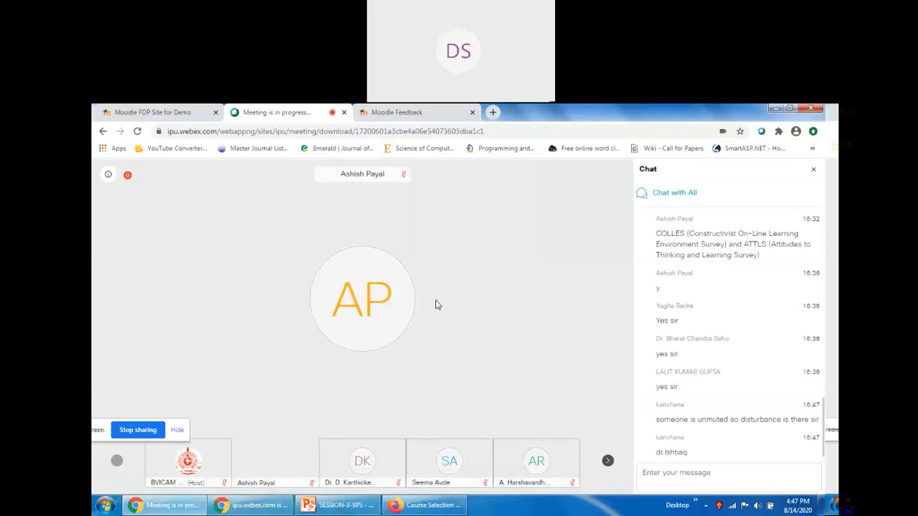
mouse_move(438, 305)
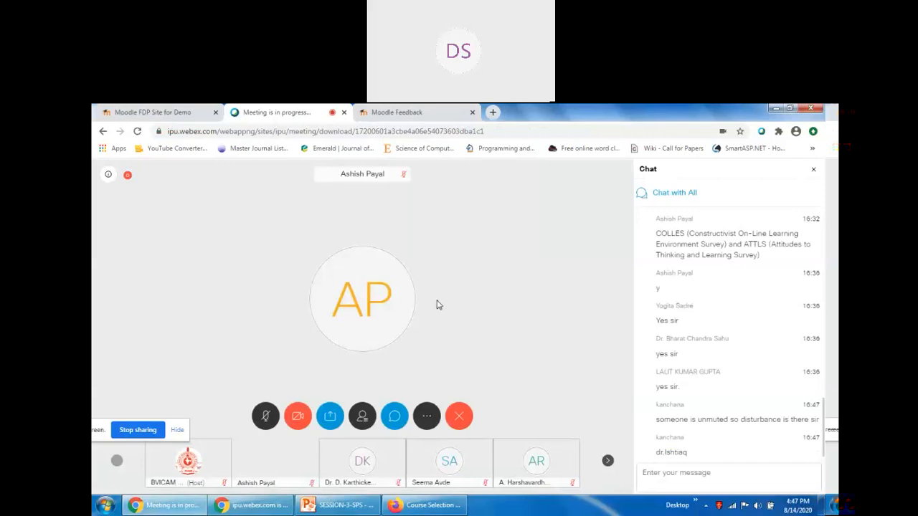
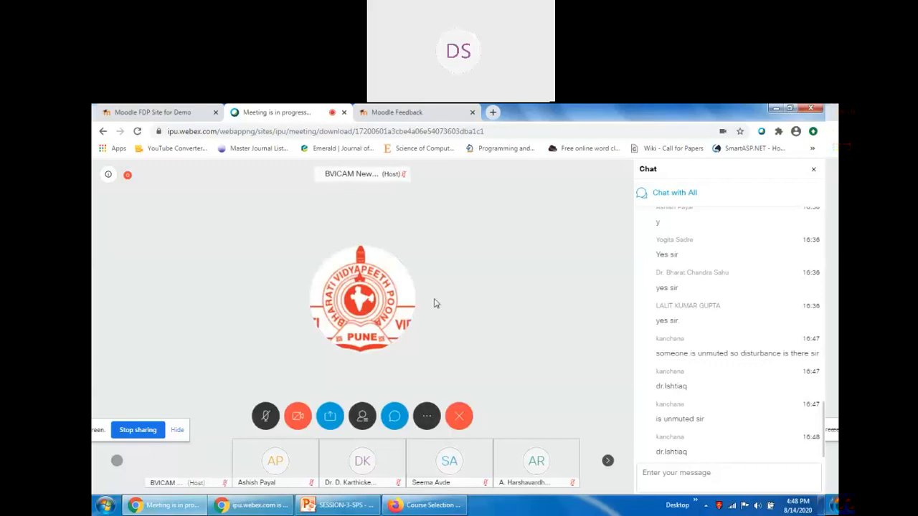
Return to the Moodle Feedback Edit questions page and open the Add question type list.
left_click(397, 112)
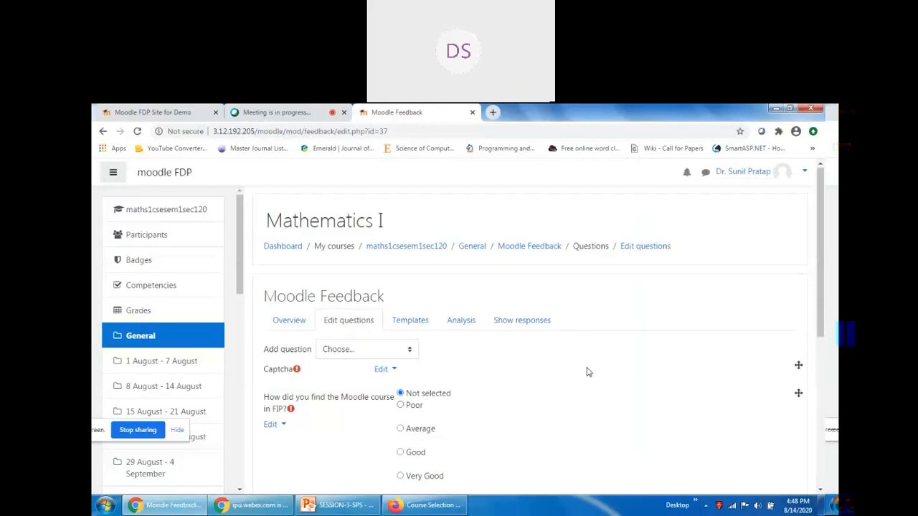
scroll(585, 372, "down", 4)
scroll(586, 374, "down", 1)
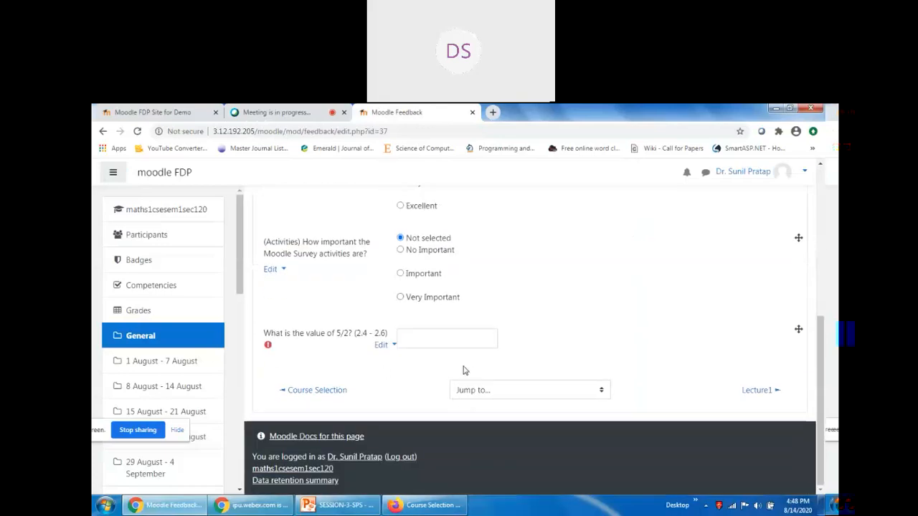
scroll(462, 369, "up", 1)
scroll(441, 358, "up", 3)
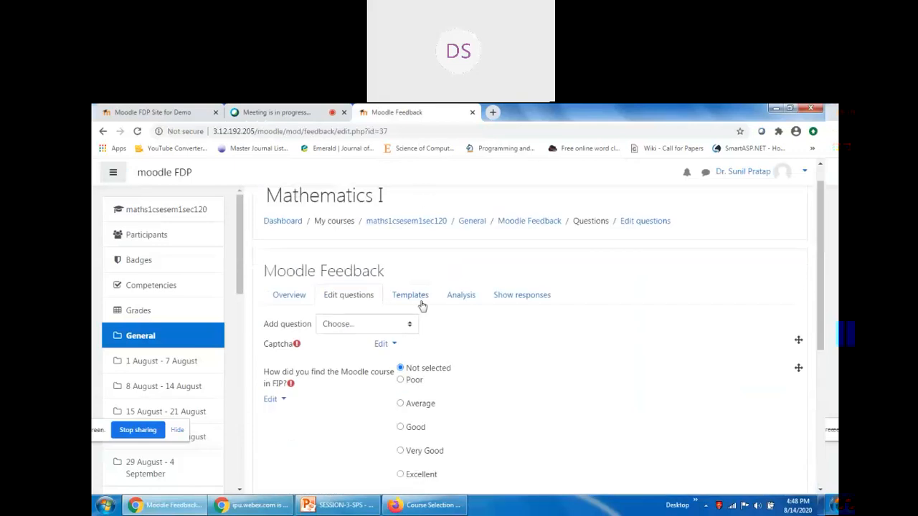
left_click(372, 324)
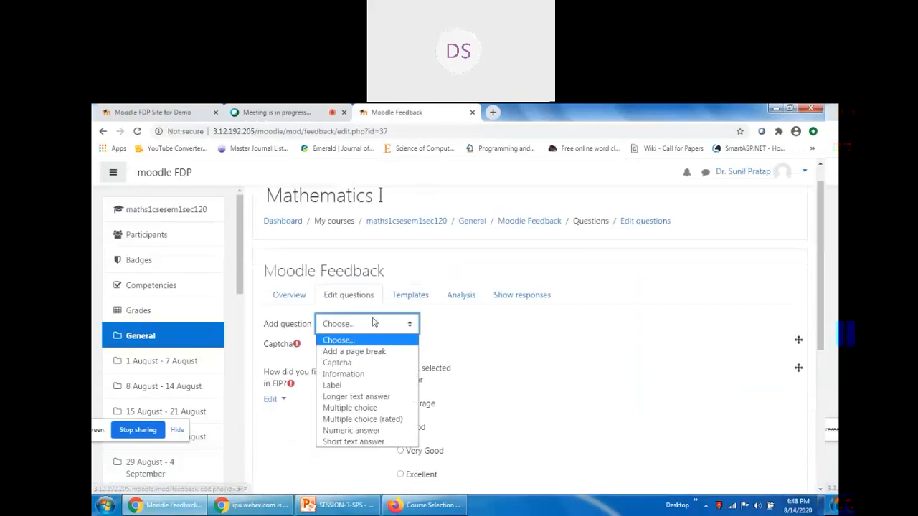
Add and save a required Short text answer 'Give suggestion for this Moodle course in FIP', without a dependence.
left_click(362, 442)
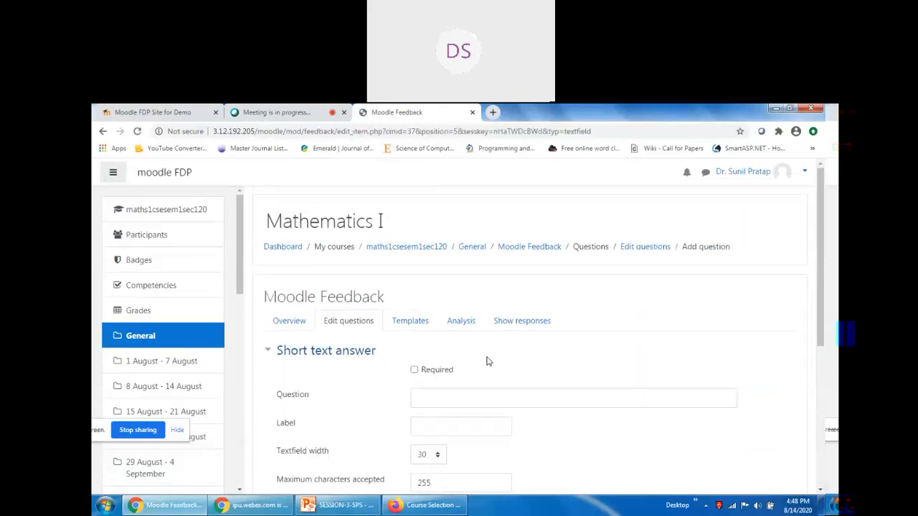
scroll(466, 362, "down", 2)
scroll(459, 351, "up", 2)
left_click(446, 348)
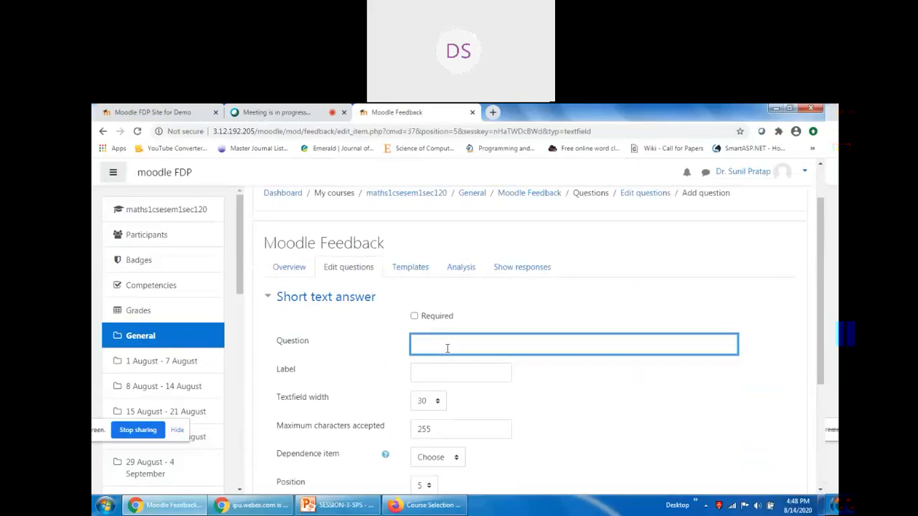
type("Give suggestion for this Moodle ")
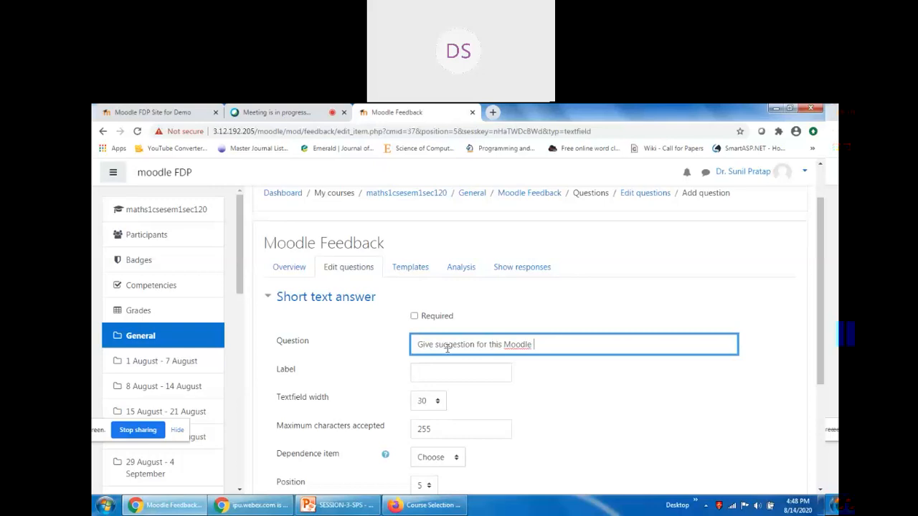
type("course in FIP")
left_click(415, 317)
scroll(527, 375, "down", 1)
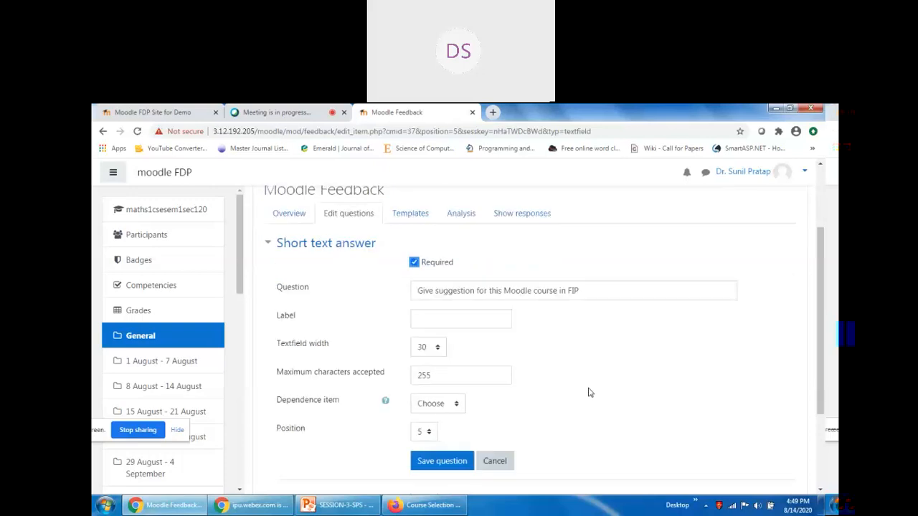
left_click(430, 350)
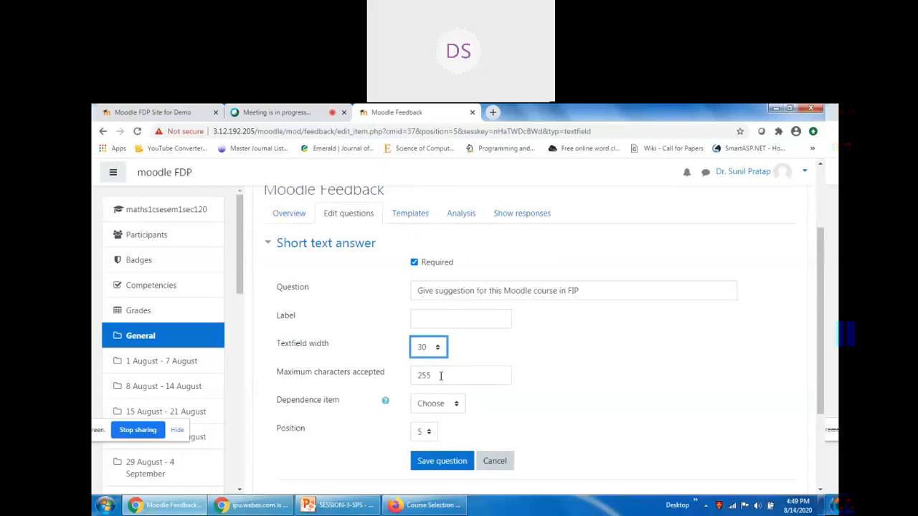
left_click(448, 406)
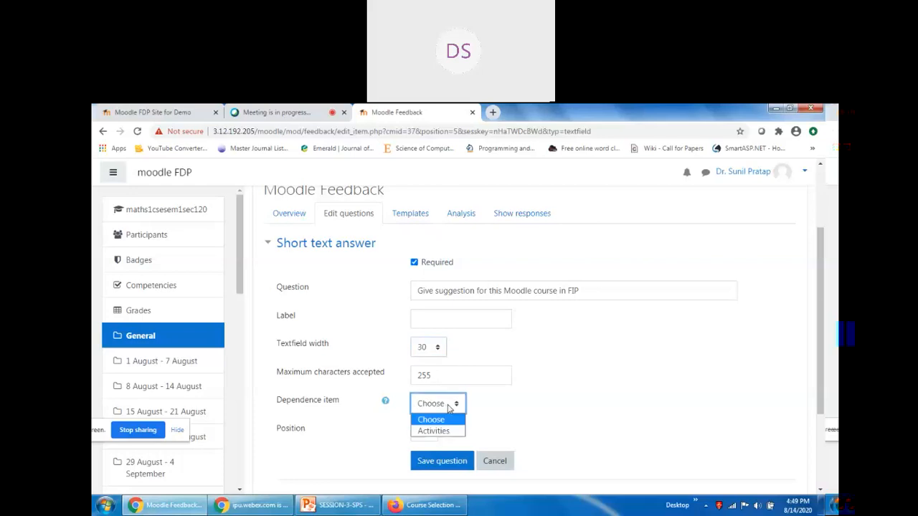
left_click(448, 406)
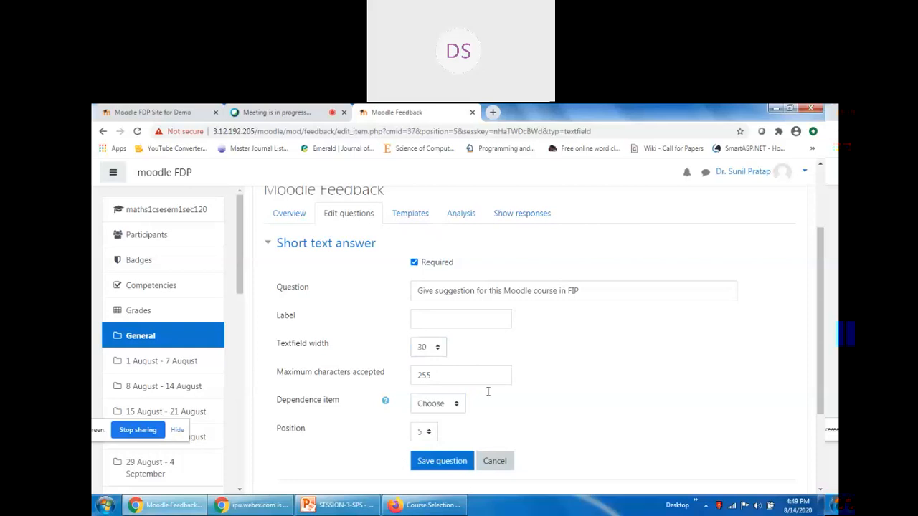
left_click(445, 464)
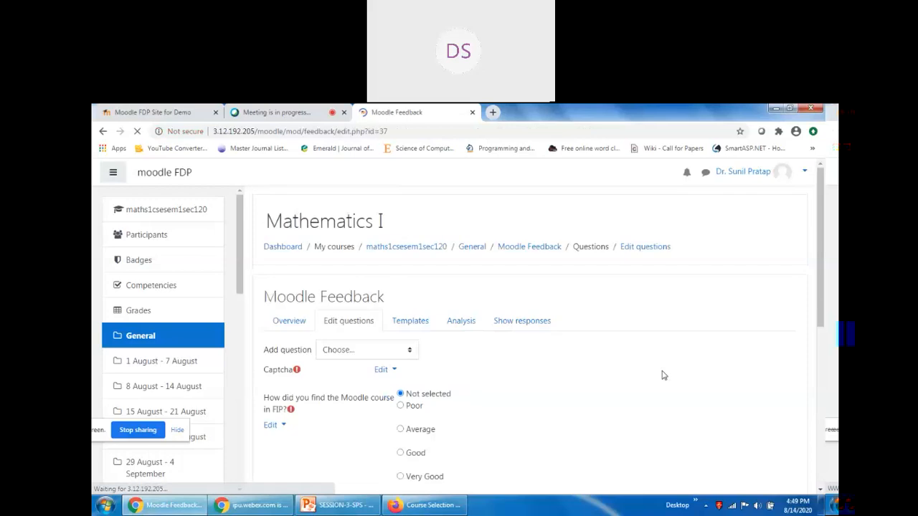
Check the new question in the list, then move to the student's Firefox window showing Database Management.
scroll(640, 339, "down", 5)
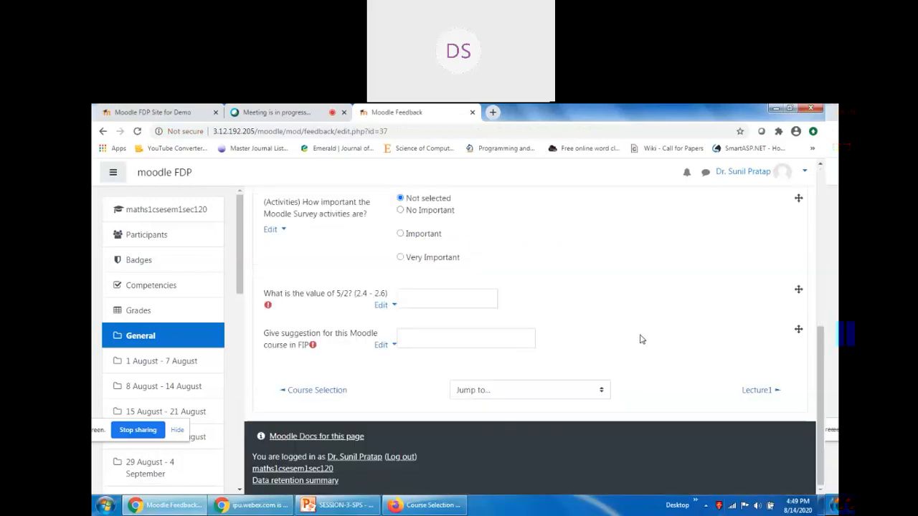
scroll(430, 395, "up", 2)
scroll(549, 393, "up", 3)
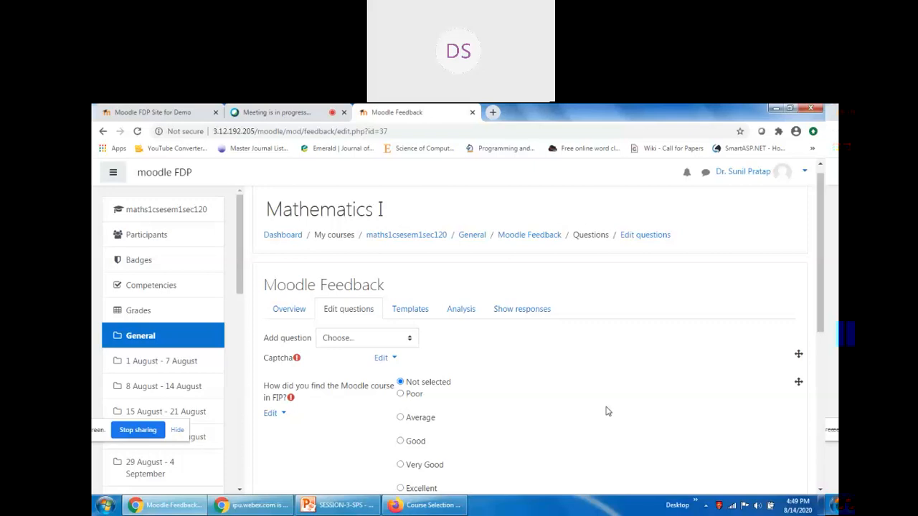
scroll(594, 345, "down", 10)
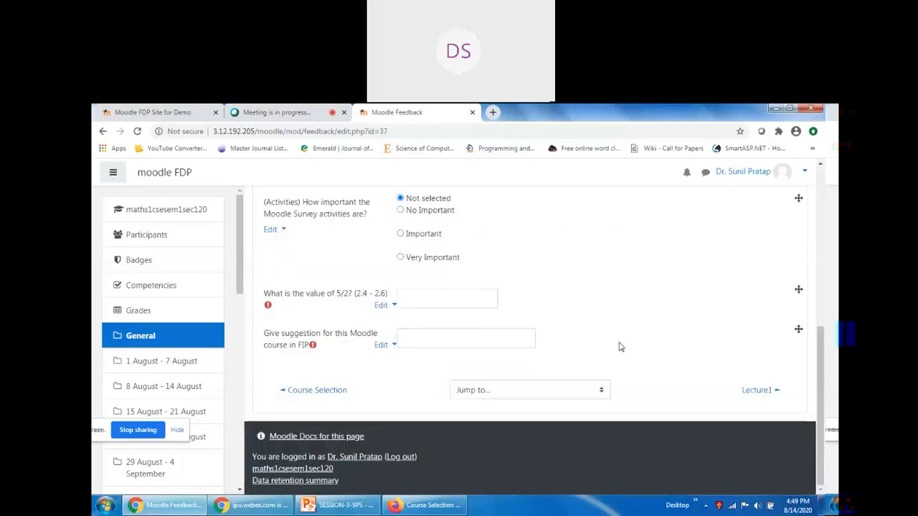
left_click(425, 504)
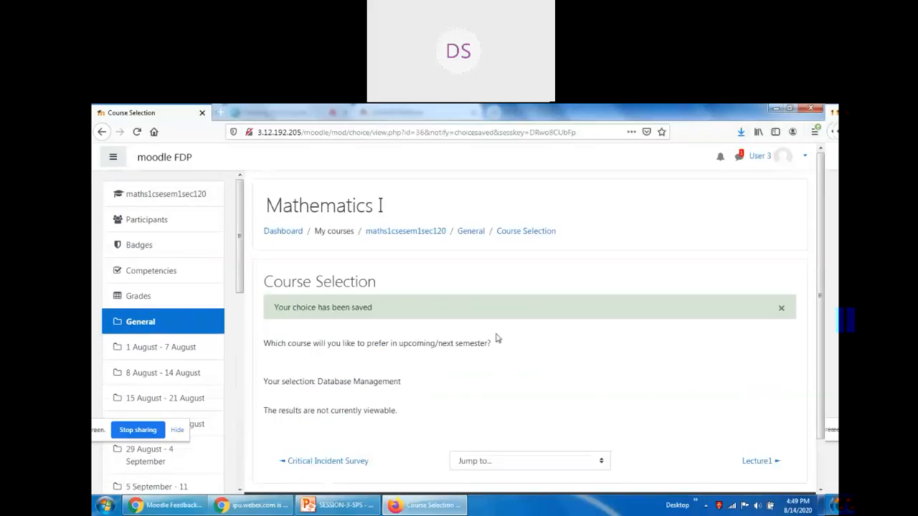
As the student, go to the Mathematics I course page and open Moodle Feedback.
left_click(166, 195)
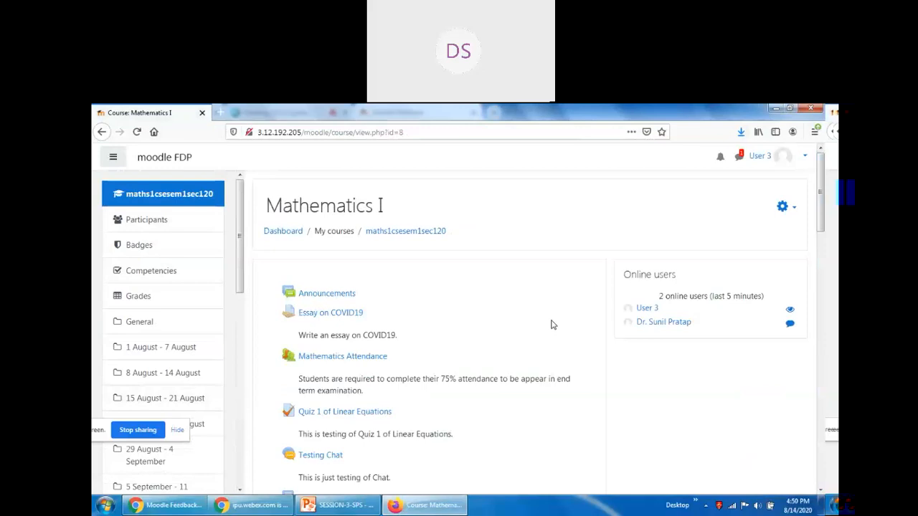
scroll(551, 325, "down", 3)
scroll(552, 326, "down", 3)
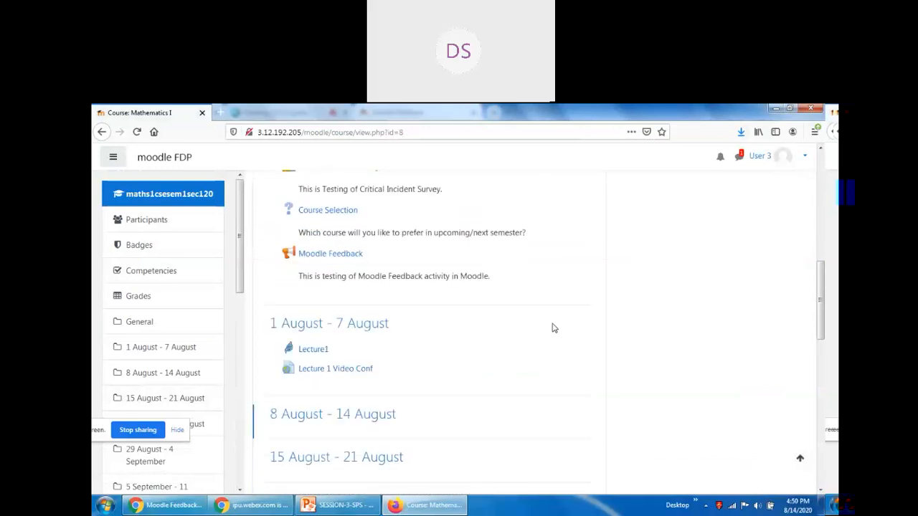
scroll(352, 299, "up", 4)
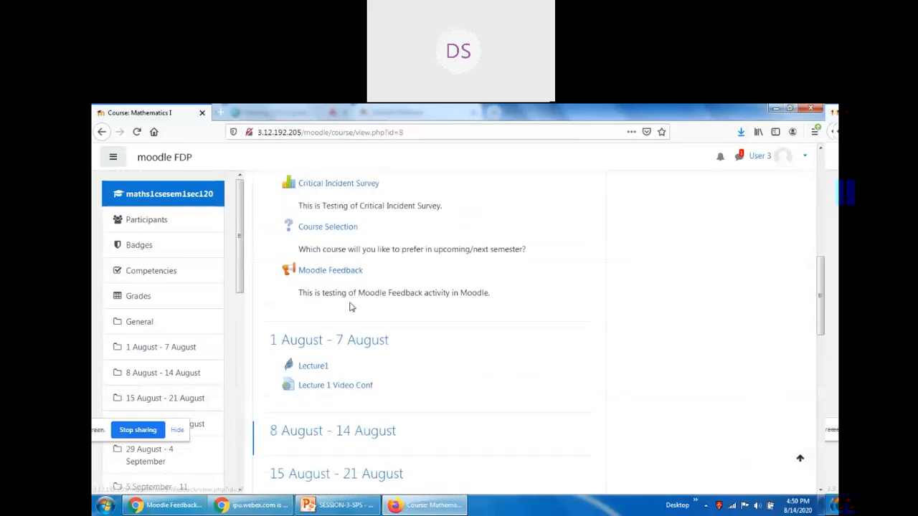
scroll(394, 314, "down", 4)
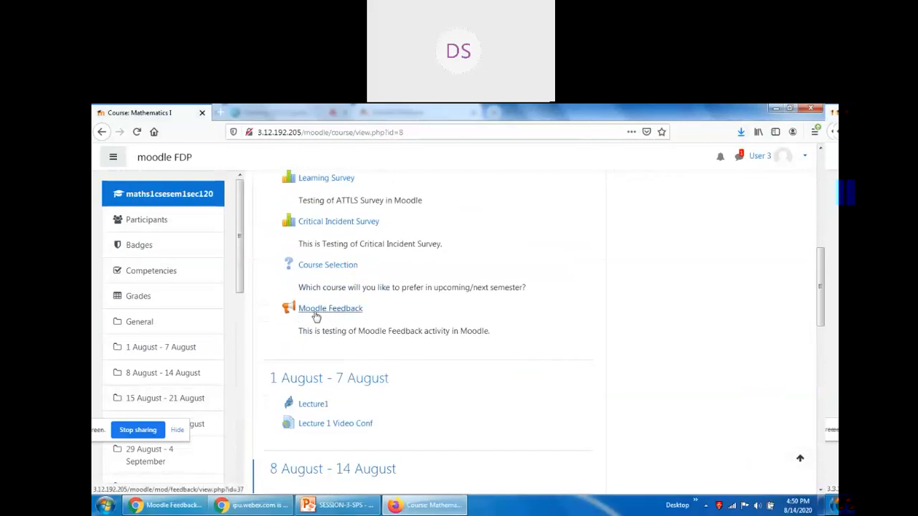
left_click(332, 312)
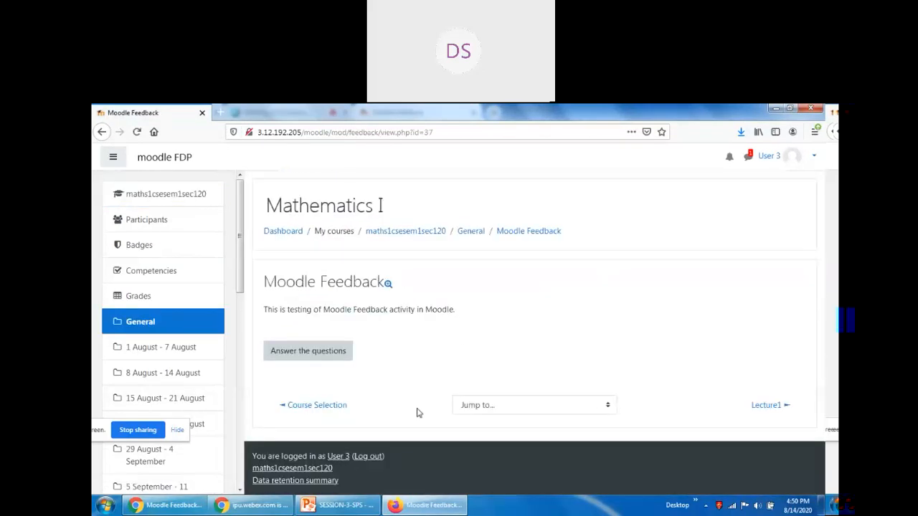
Preview all feedback questions, go back, and open the answer form.
left_click(389, 284)
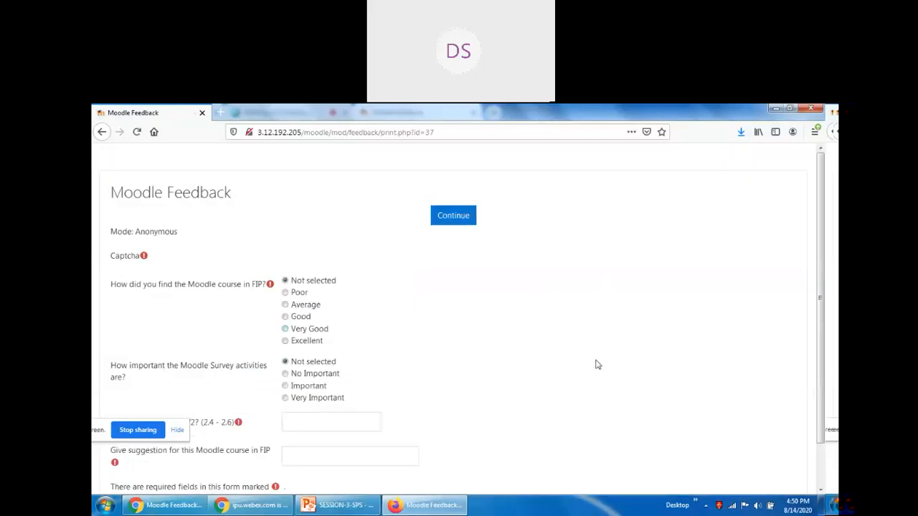
scroll(560, 371, "down", 2)
scroll(553, 372, "up", 2)
left_click(101, 132)
left_click(305, 353)
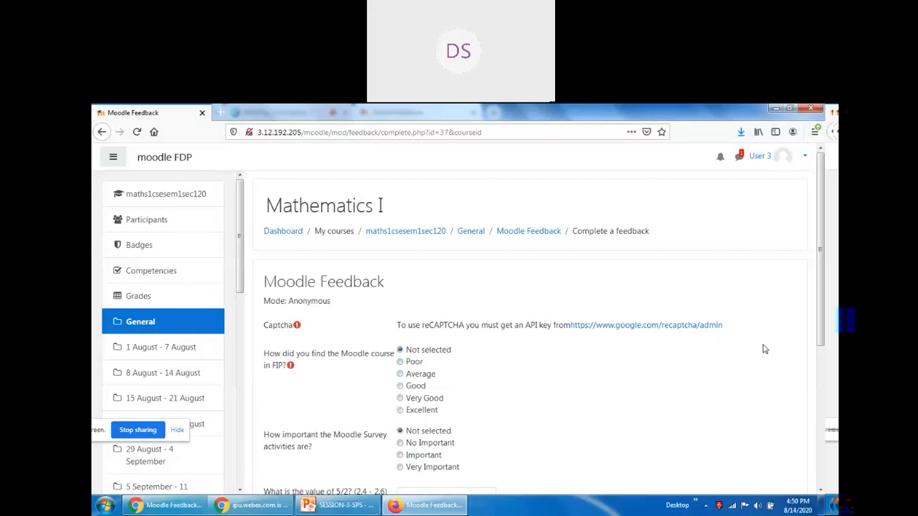
scroll(499, 360, "down", 3)
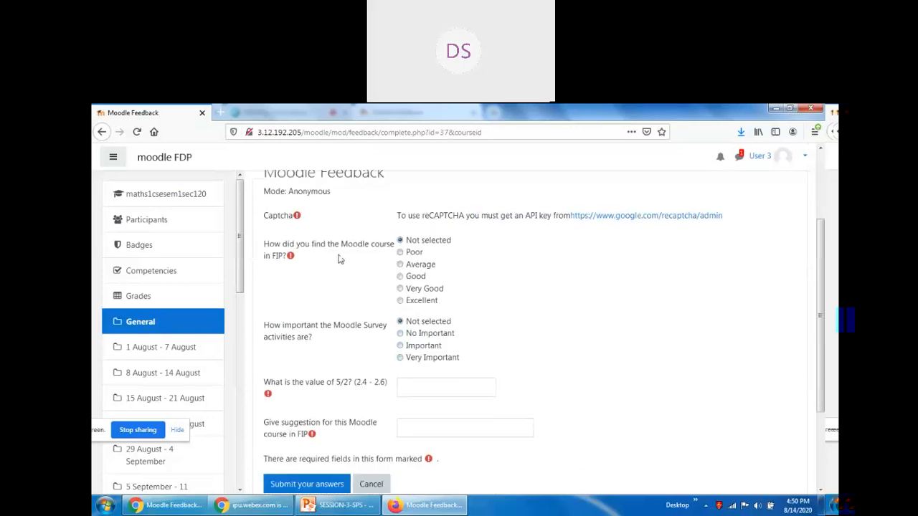
Answer Very Good, Important, and 2.45 for the value of 5/2.
left_click(400, 289)
left_click_drag(265, 327, 337, 342)
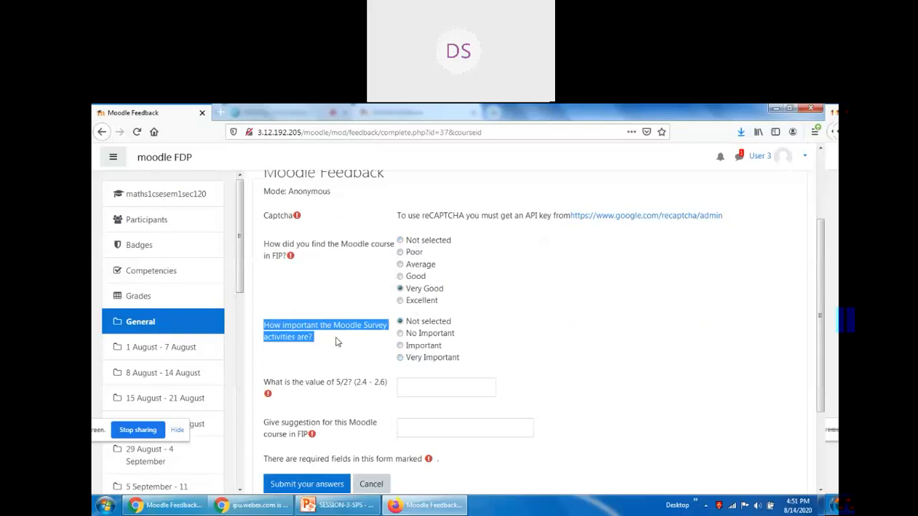
left_click(337, 342)
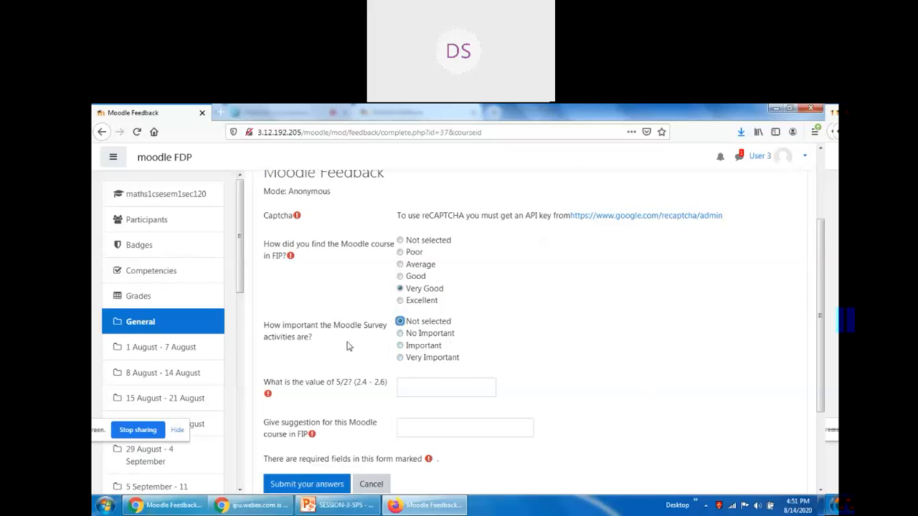
left_click(400, 347)
left_click(428, 379)
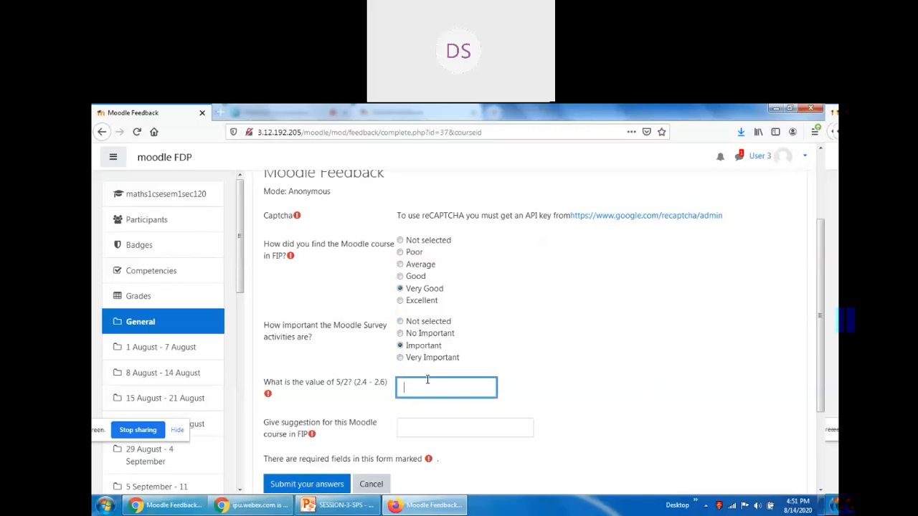
type("2.45")
scroll(611, 429, "down", 3)
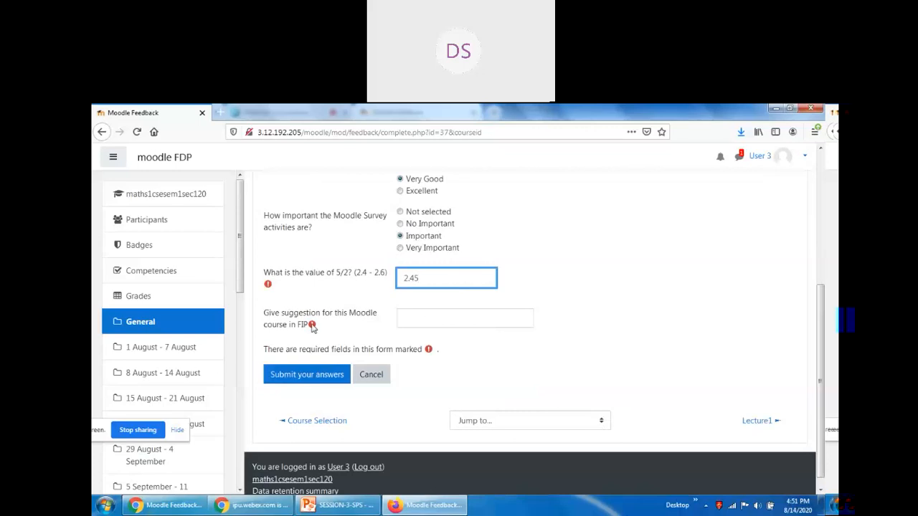
Enter the suggestion 'It was good to know about the Survey and Communication activities in Moodle.'.
left_click(448, 316)
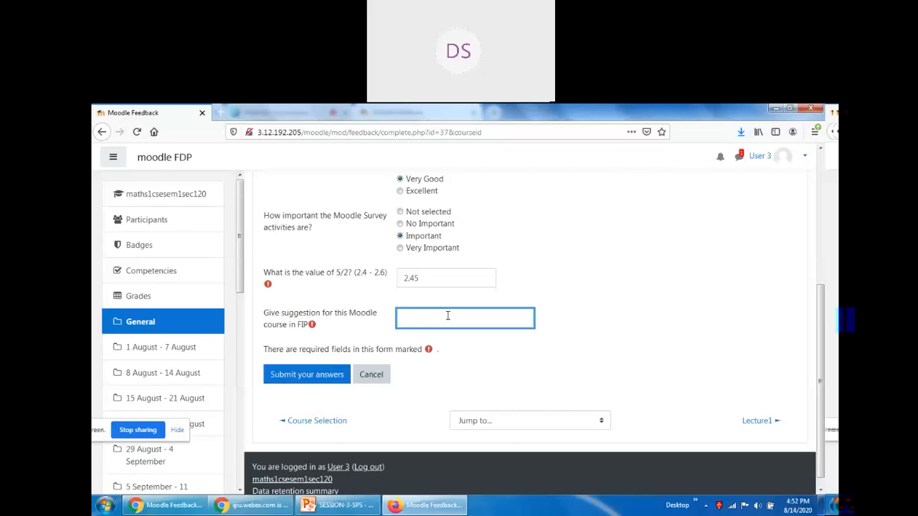
type("It was good")
key("BackSpace")
type("to knw")
key("BackSpace")
type("ow abo")
type("ut the ")
type("Survey and")
type(" Communicat")
type("ion activi")
type("ties in")
type(" Moodle.")
Submit the answers and find the Captcha question flagged Required on the reloaded form.
left_click(303, 376)
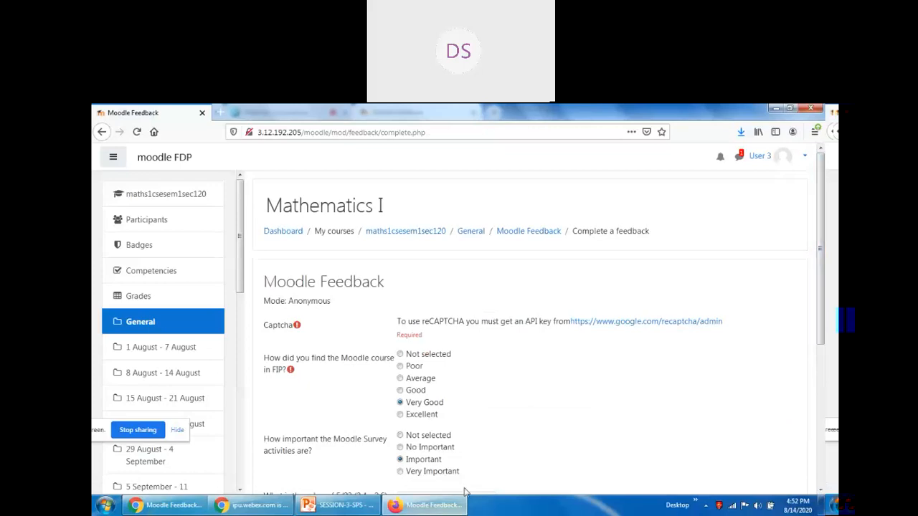
scroll(514, 353, "down", 5)
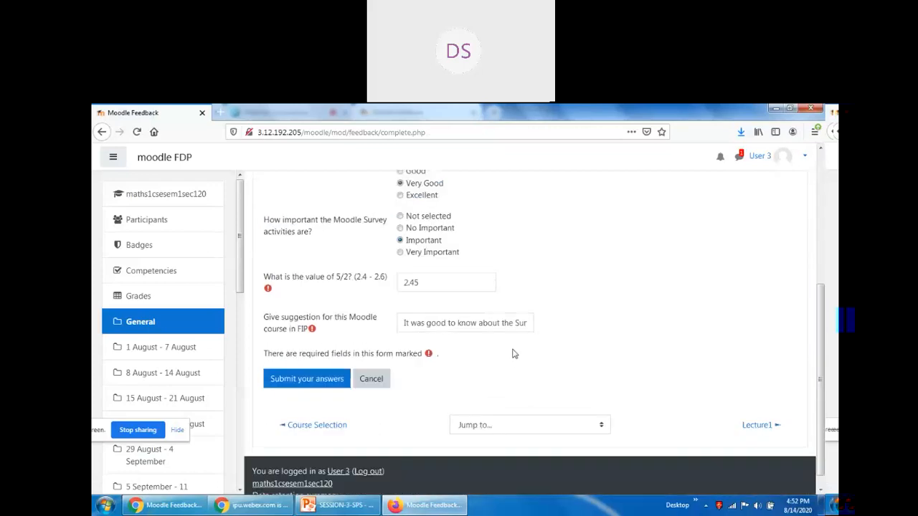
scroll(514, 353, "up", 5)
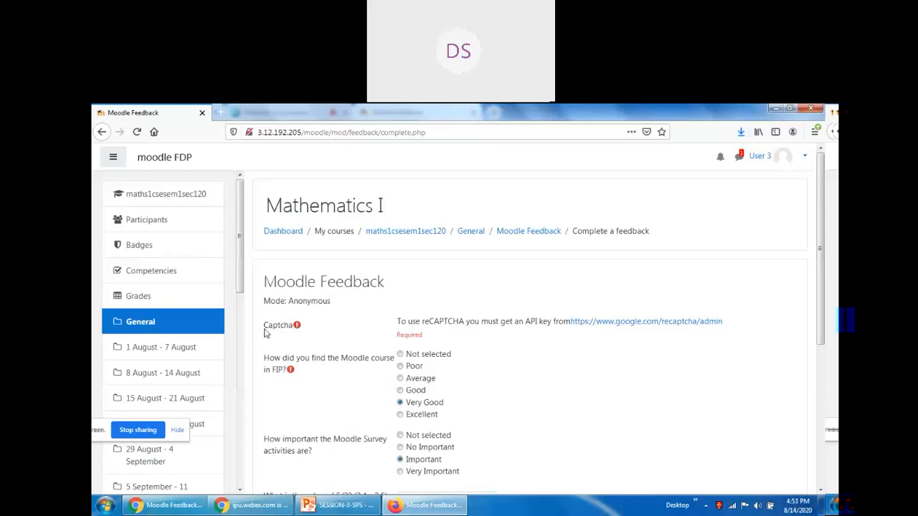
In the teacher's window, delete the Captcha question from the feedback.
left_click(166, 507)
scroll(631, 340, "up", 10)
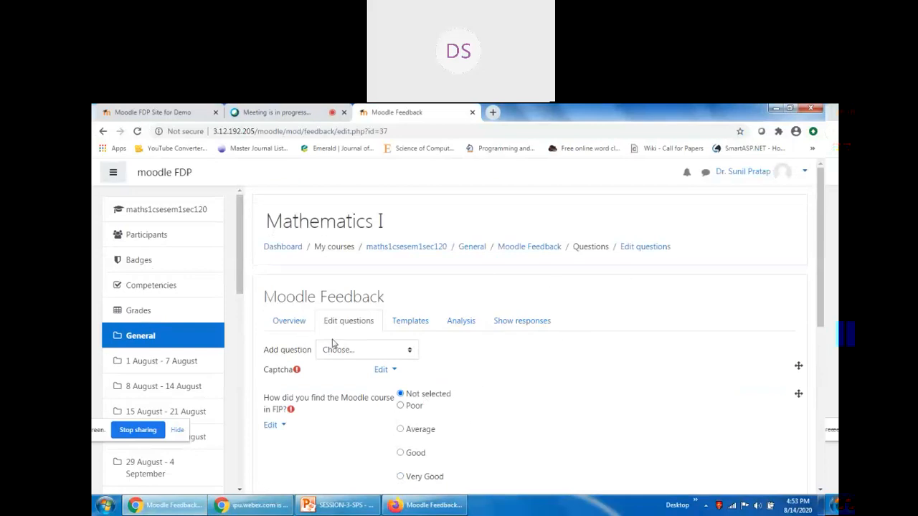
left_click(381, 370)
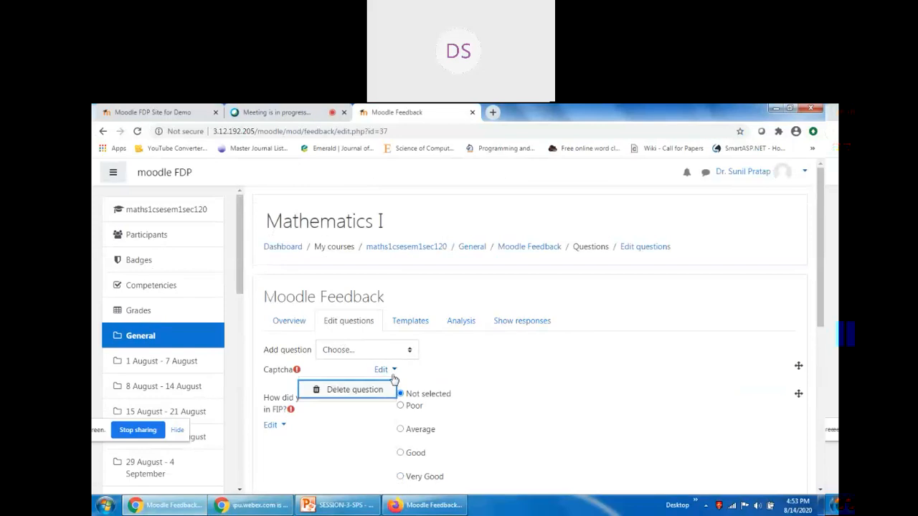
key("Escape")
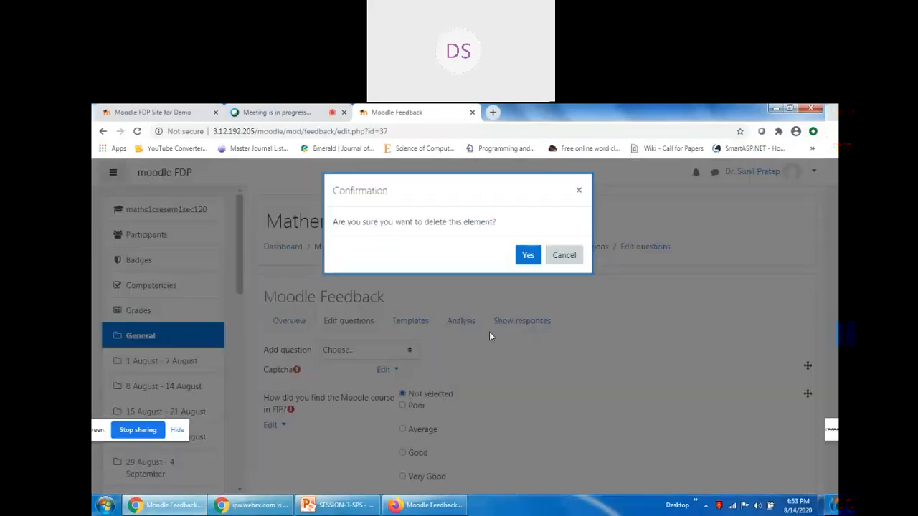
left_click(526, 258)
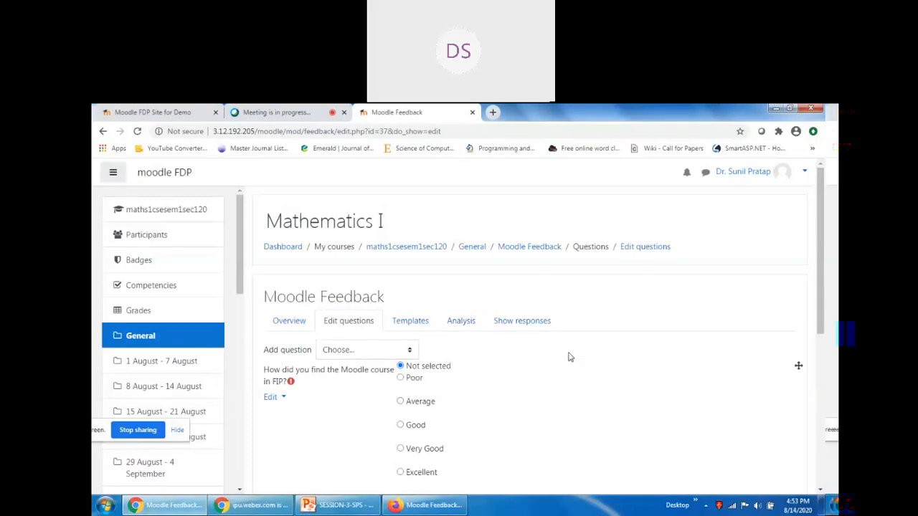
Review the remaining questions and the empty Analysis, then return to the student's form.
scroll(573, 362, "down", 5)
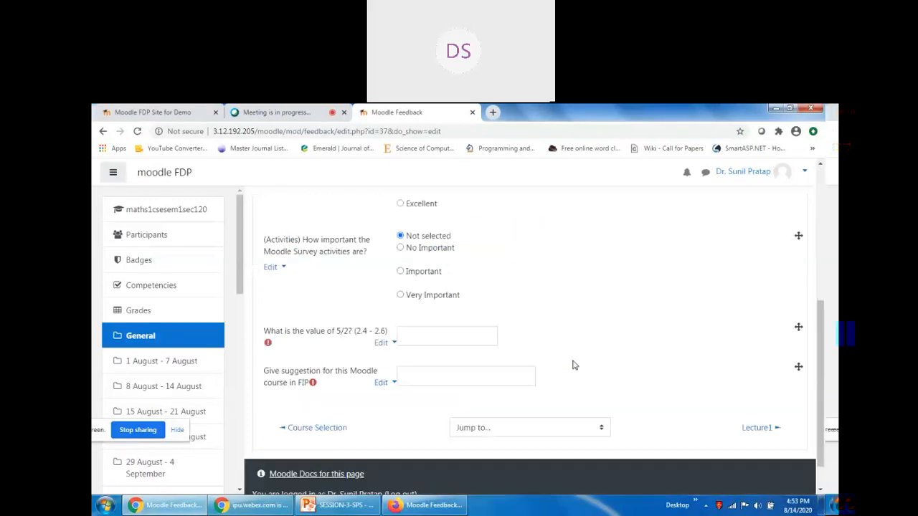
scroll(573, 366, "up", 5)
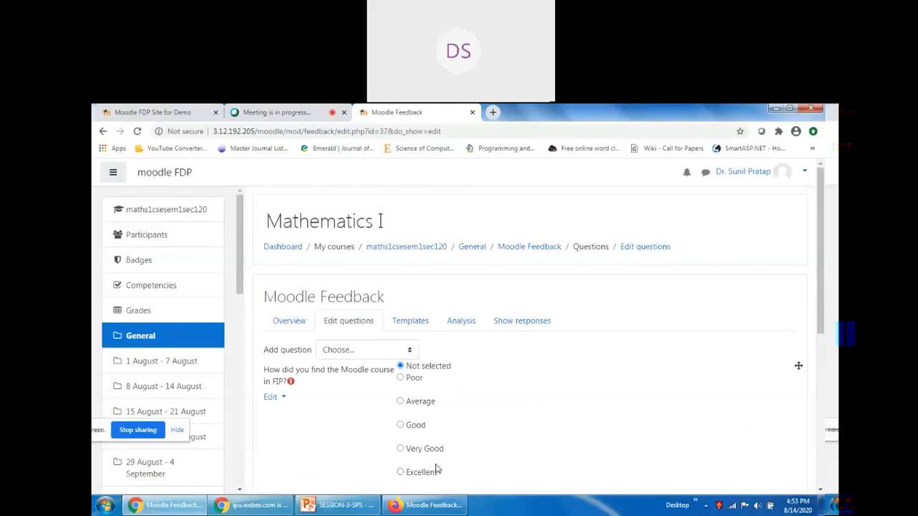
scroll(502, 412, "down", 5)
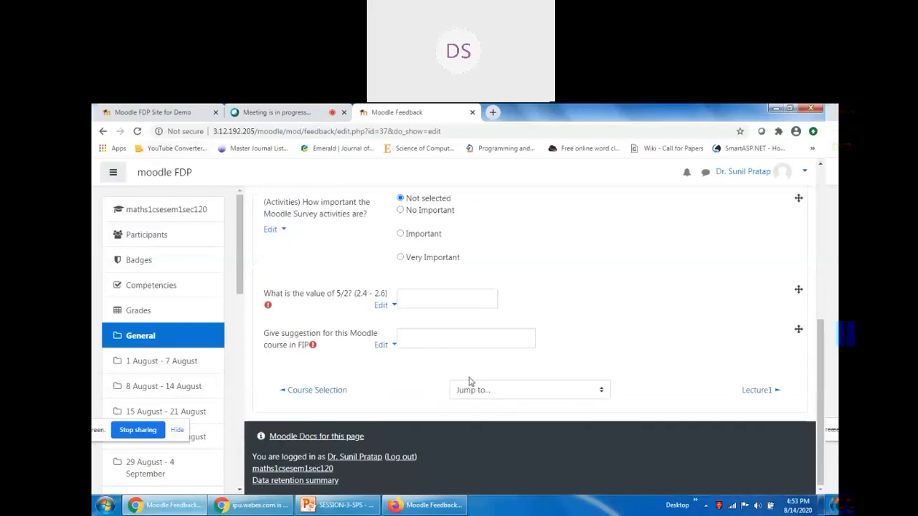
scroll(425, 385, "up", 5)
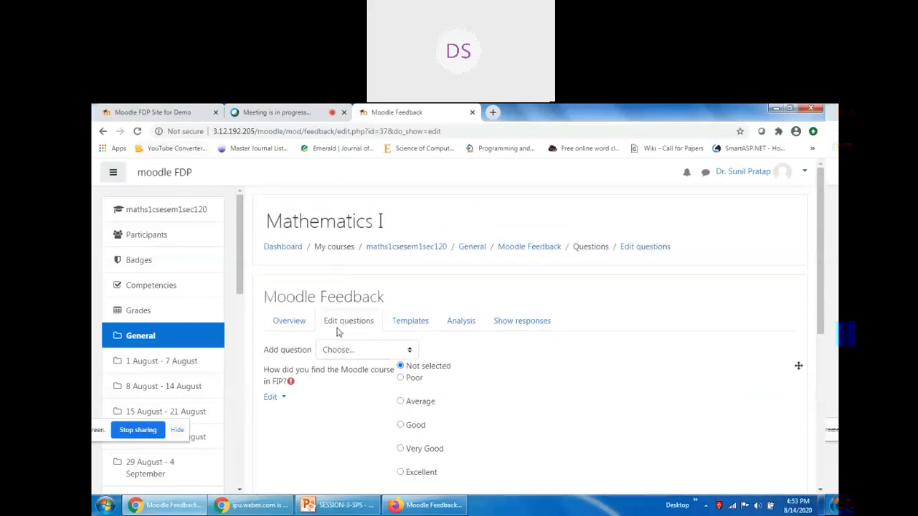
left_click(460, 323)
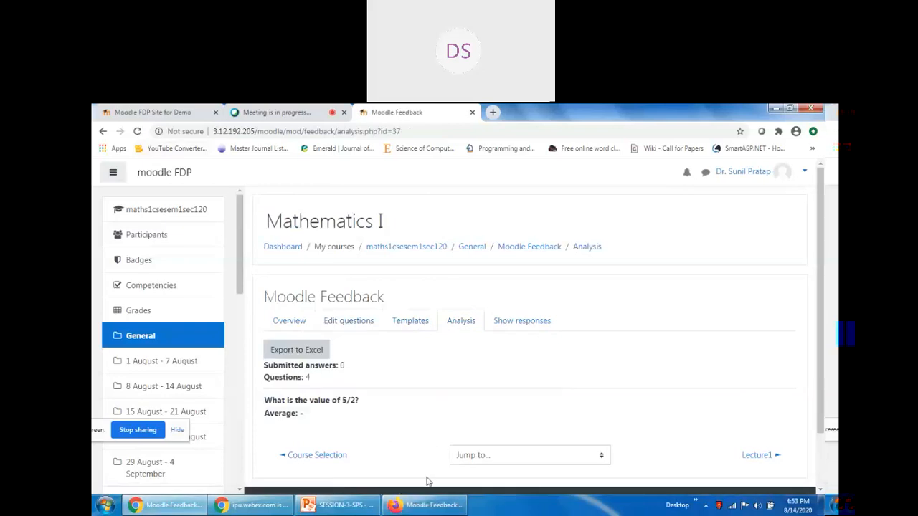
left_click(424, 506)
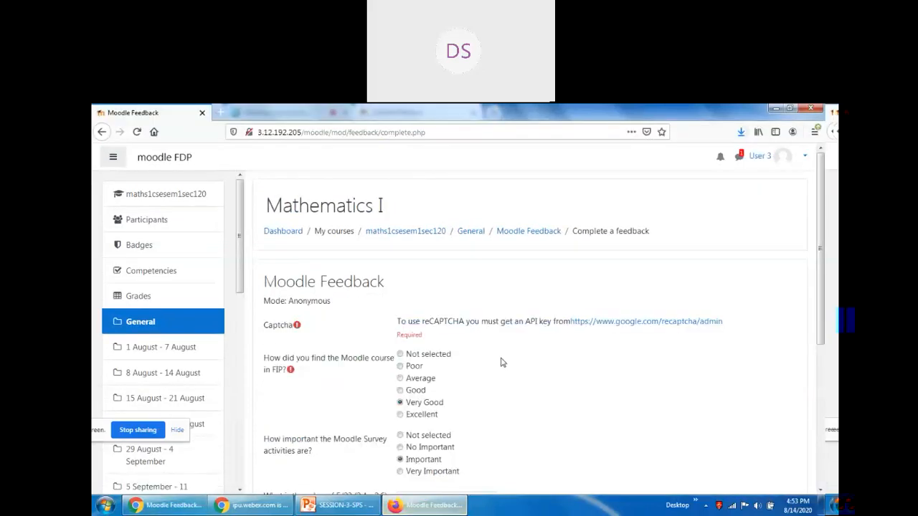
Reload the page and resend the student's answers, then view the submitted answers.
left_click(140, 135)
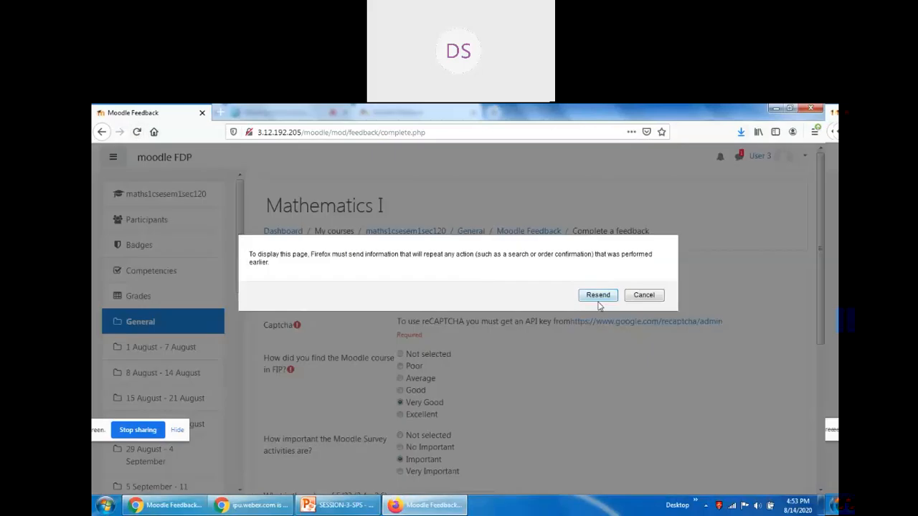
left_click(598, 297)
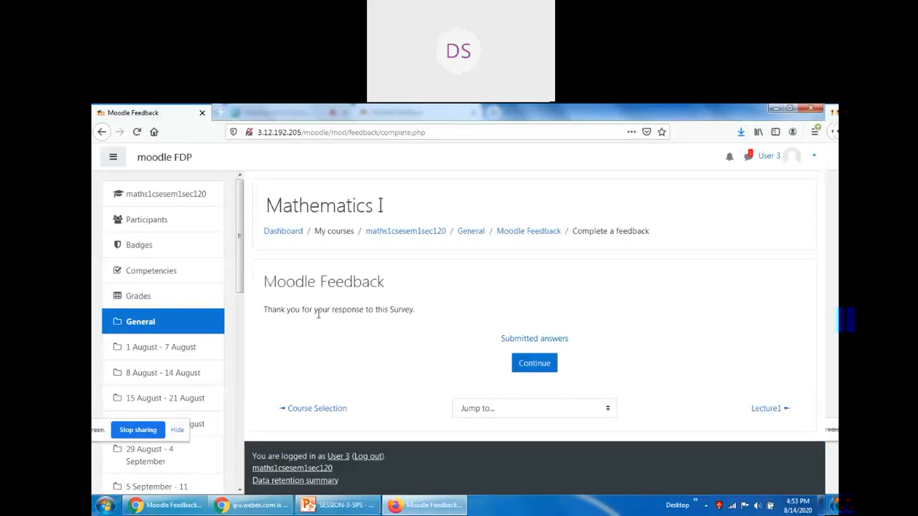
left_click(543, 341)
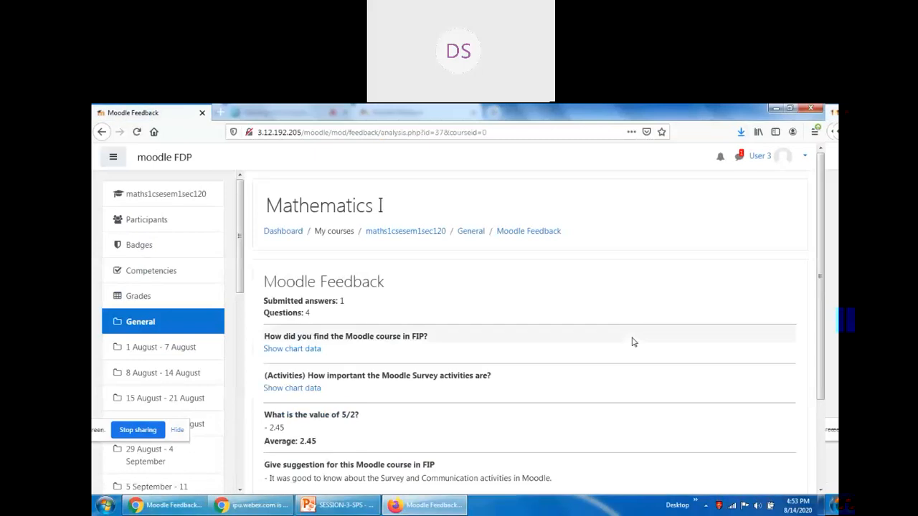
Review the analysis: one submitted answer, Very Good and Important bars, average 2.45.
scroll(634, 342, "down", 3)
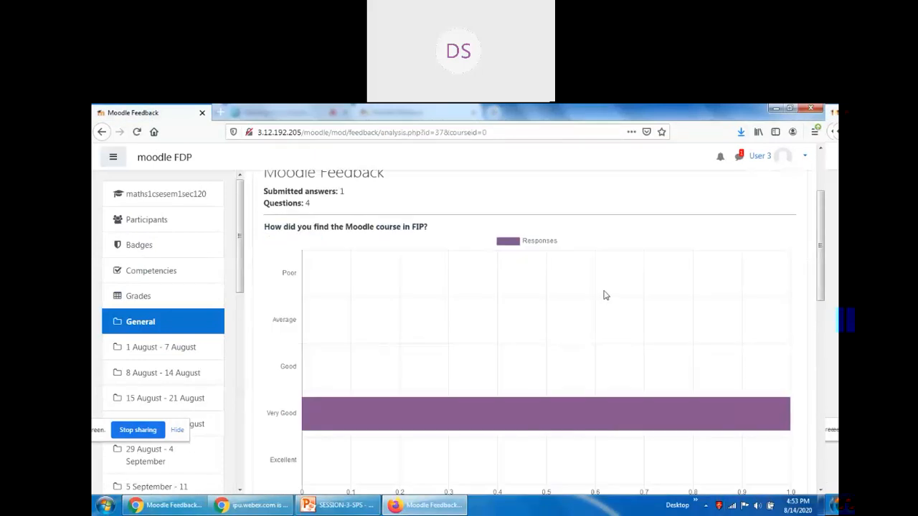
scroll(716, 345, "up", 3)
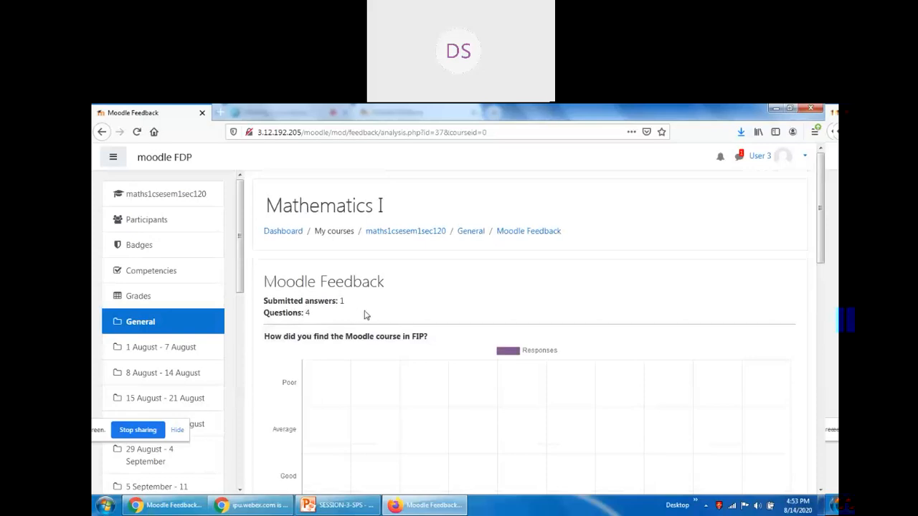
scroll(364, 314, "down", 3)
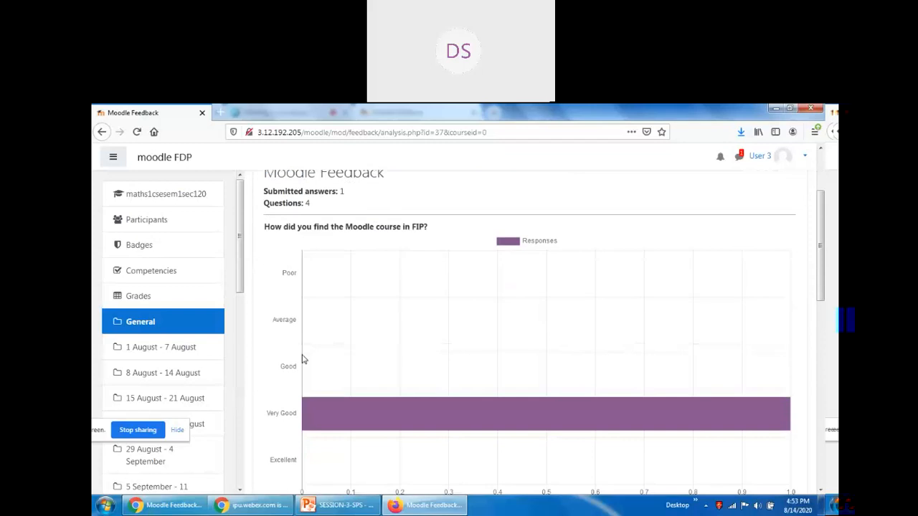
scroll(320, 351, "up", 2)
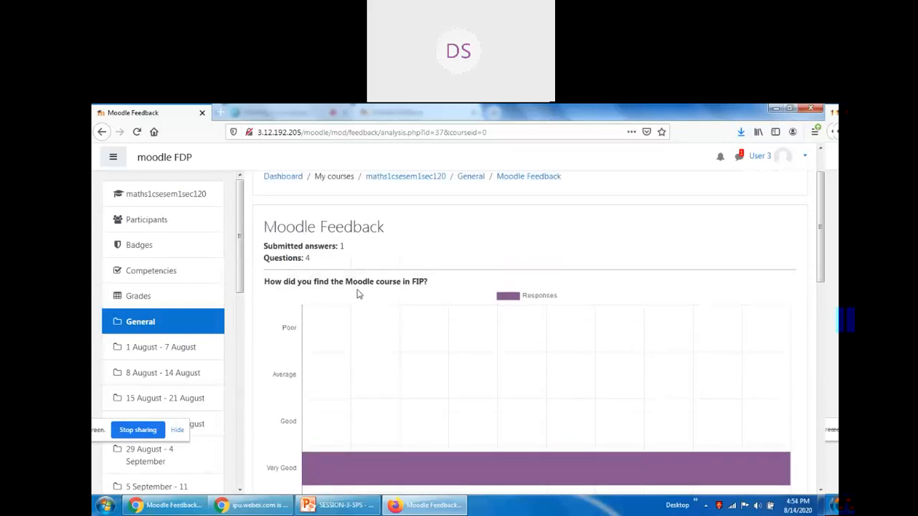
scroll(291, 411, "down", 2)
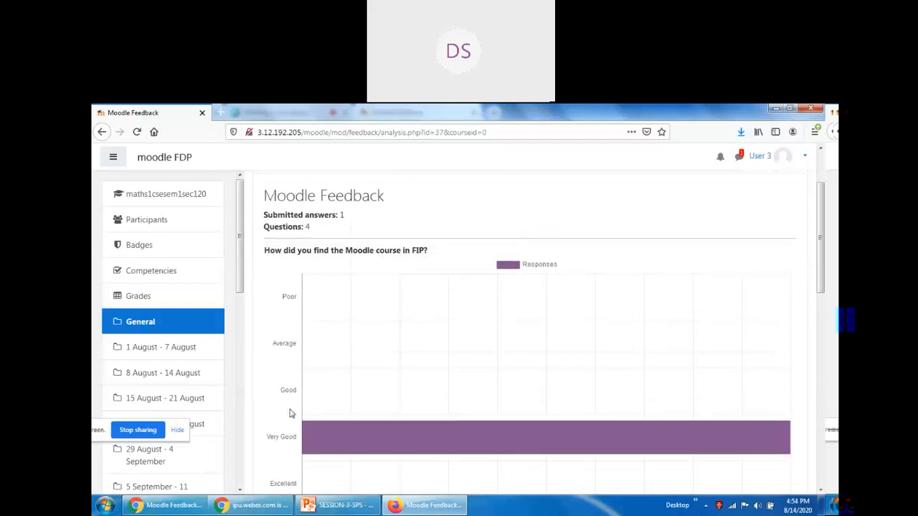
scroll(566, 413, "down", 6)
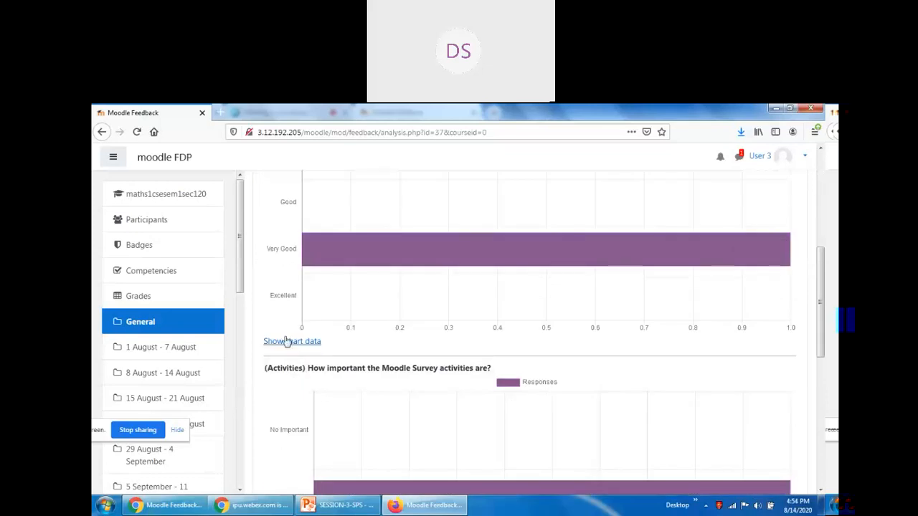
scroll(287, 367, "down", 6)
scroll(283, 358, "up", 2)
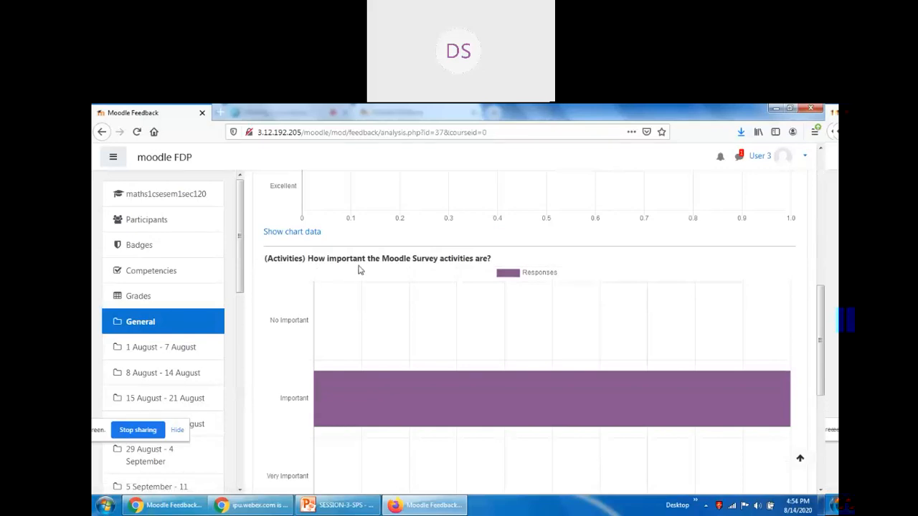
scroll(287, 375, "down", 2)
scroll(381, 382, "down", 6)
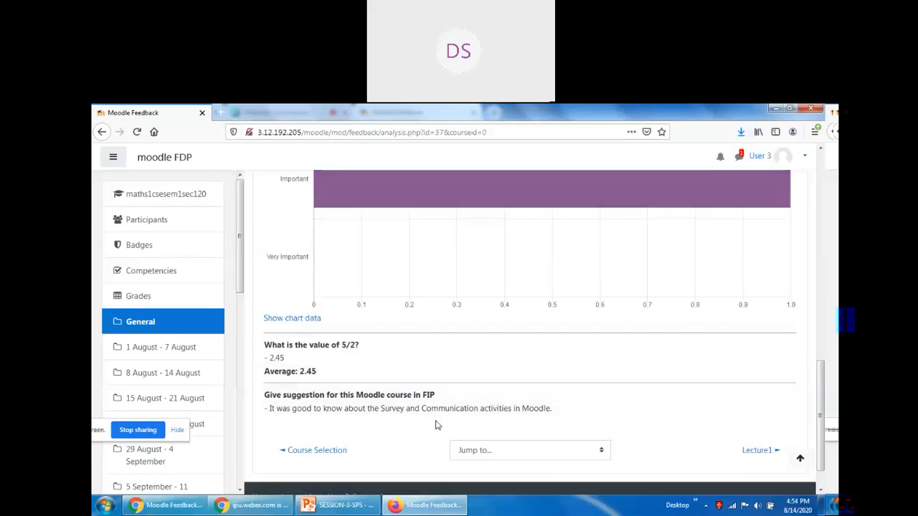
scroll(368, 354, "up", 3)
scroll(492, 459, "up", 6)
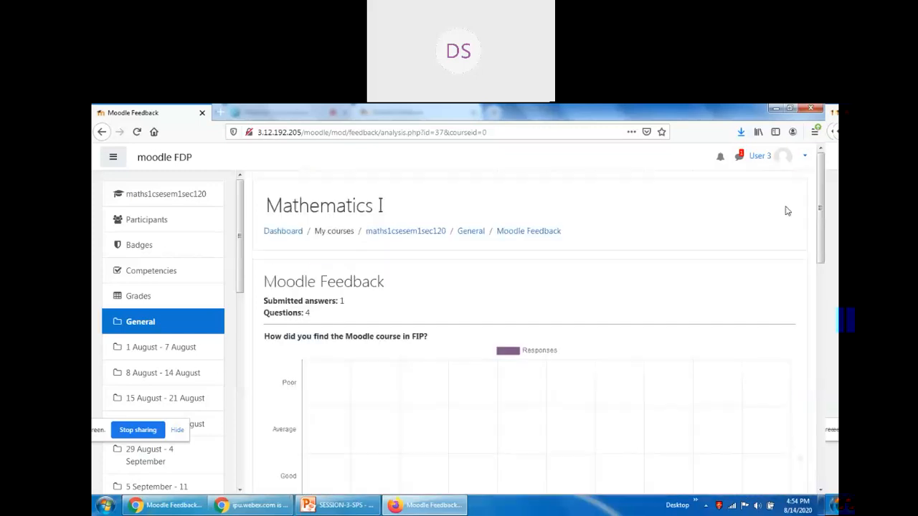
Log the student out and sign in with another user's username and password, declining browser save.
left_click(805, 157)
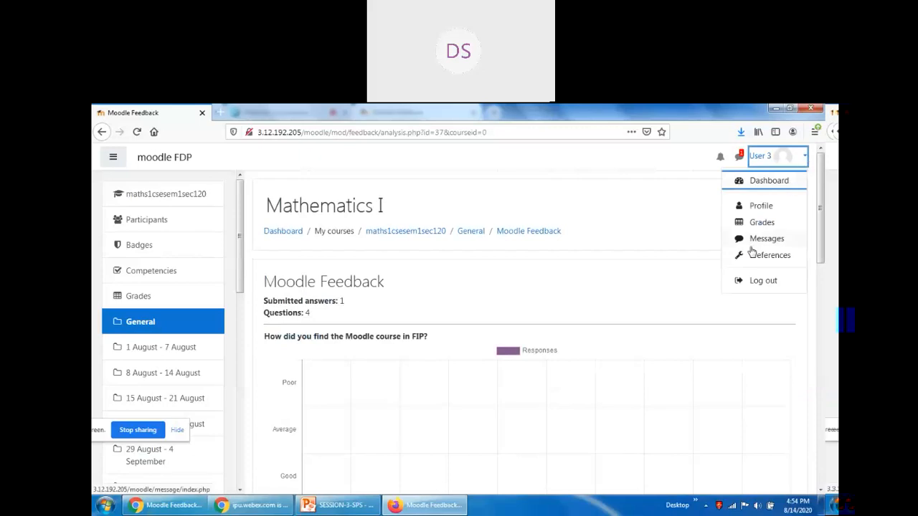
left_click(764, 282)
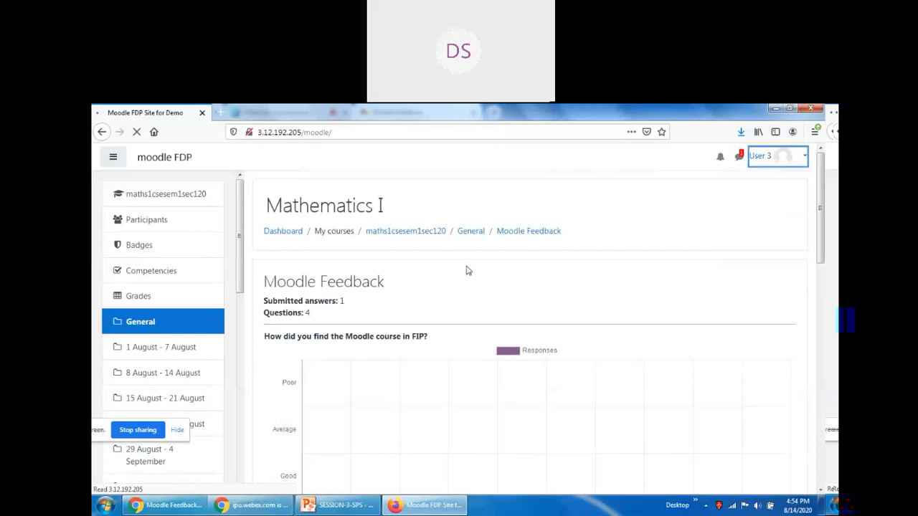
left_click(803, 159)
left_click(376, 243)
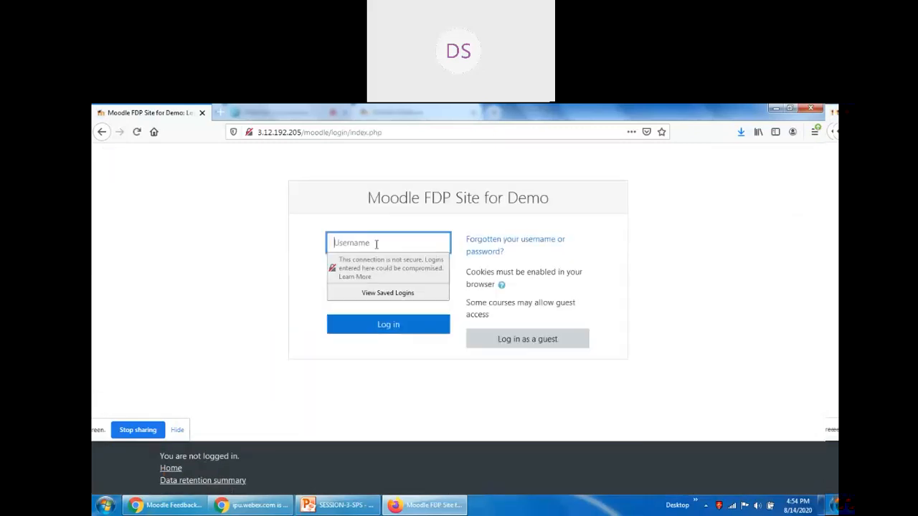
type("user")
key("Tab")
type("user1234")
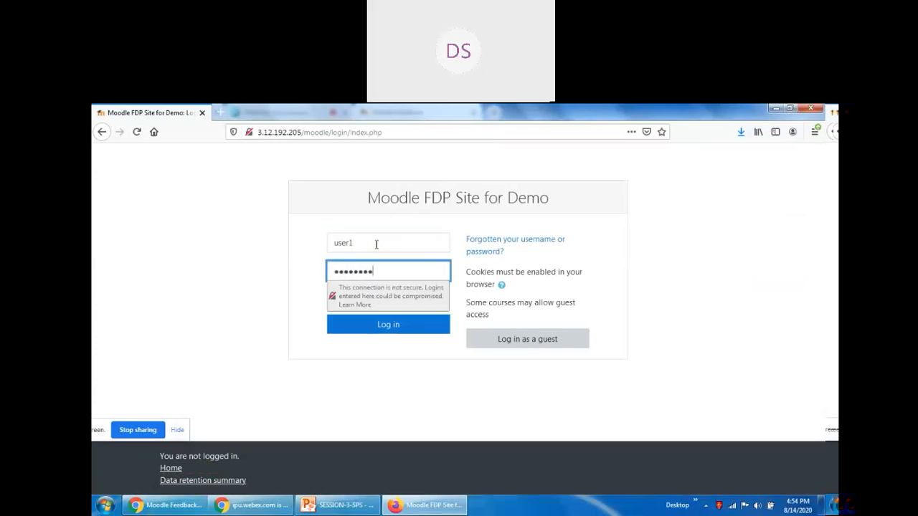
key("Return")
left_click(398, 226)
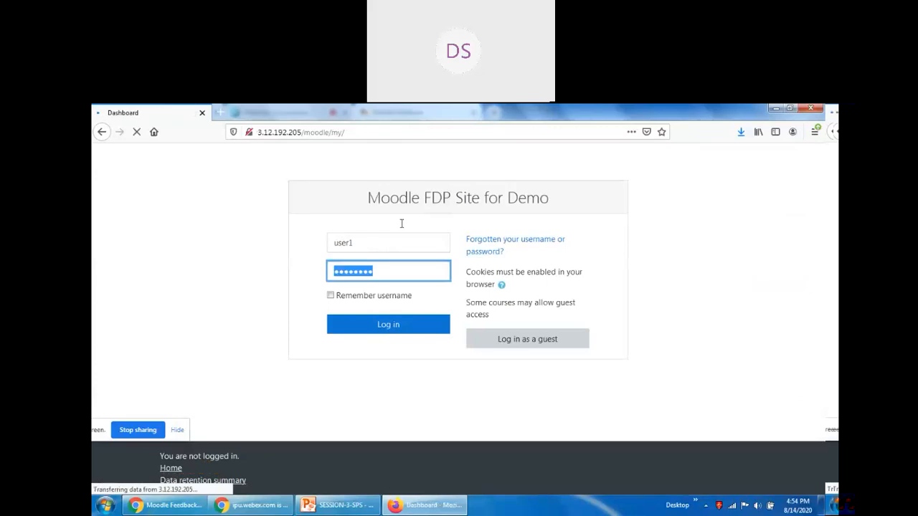
Open the maths1csesem1sec120 course and its Moodle Feedback activity.
left_click(149, 323)
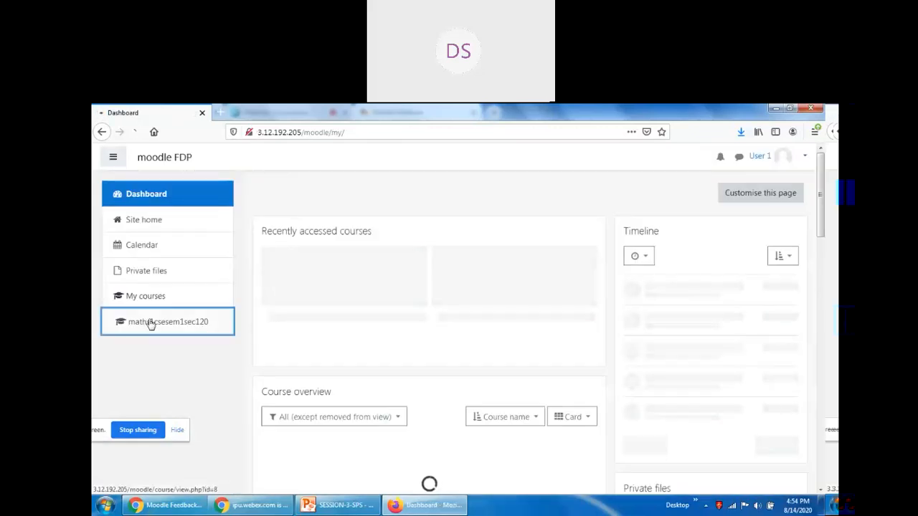
scroll(294, 332, "down", 5)
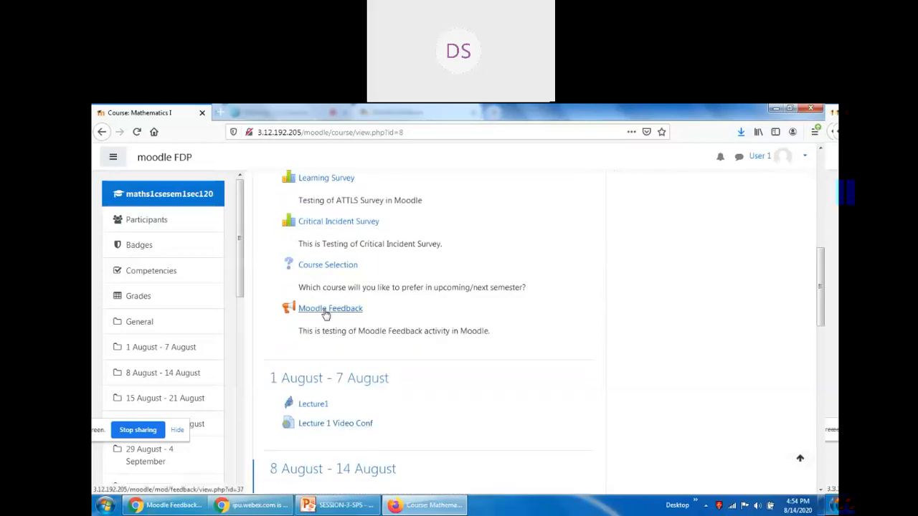
left_click(334, 311)
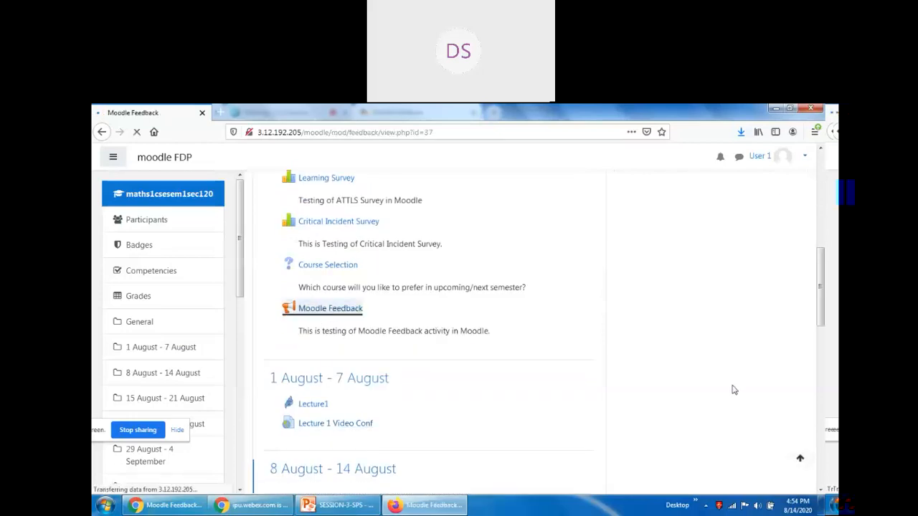
Start answering the feedback, rating the course Very Good and survey activities Very Important.
left_click(324, 352)
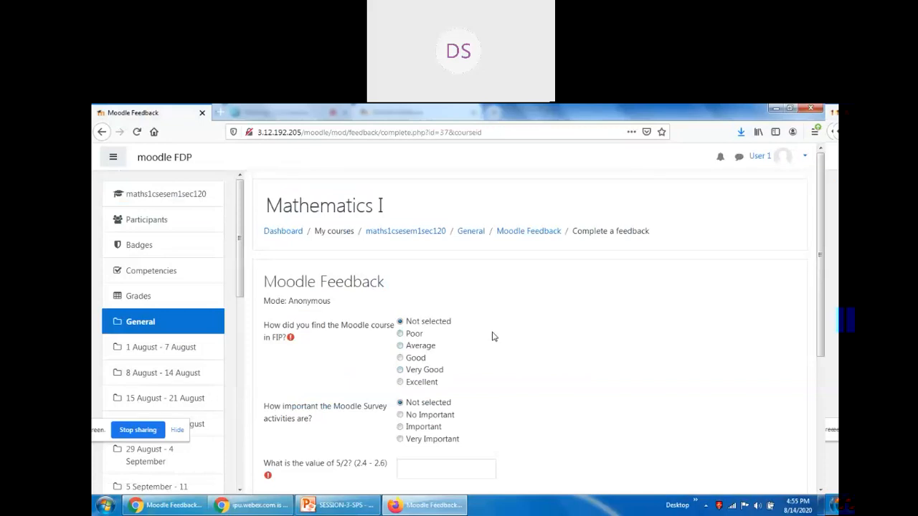
left_click(420, 370)
scroll(528, 383, "down", 1)
left_click(438, 385)
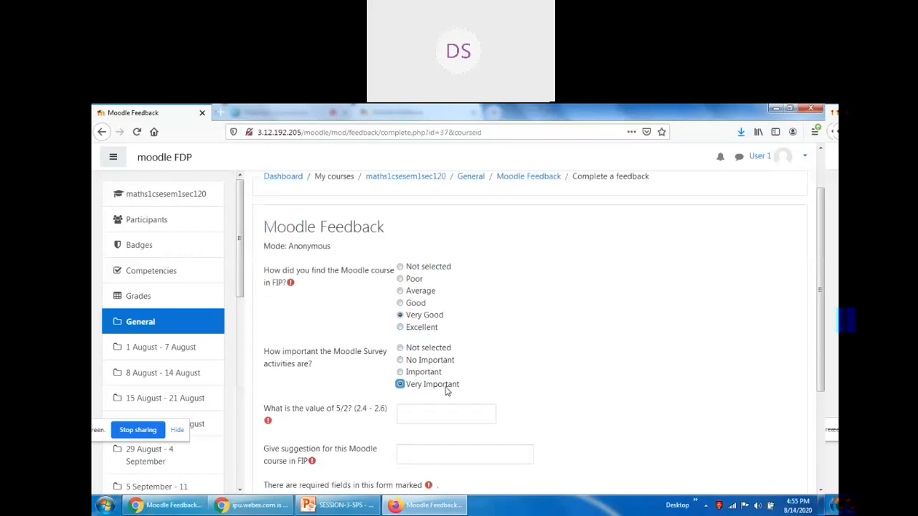
scroll(446, 391, "down", 1)
Answer 2.5 for 5/2, suggest 'It was good experience in learning Moodle.', and submit.
left_click(424, 359)
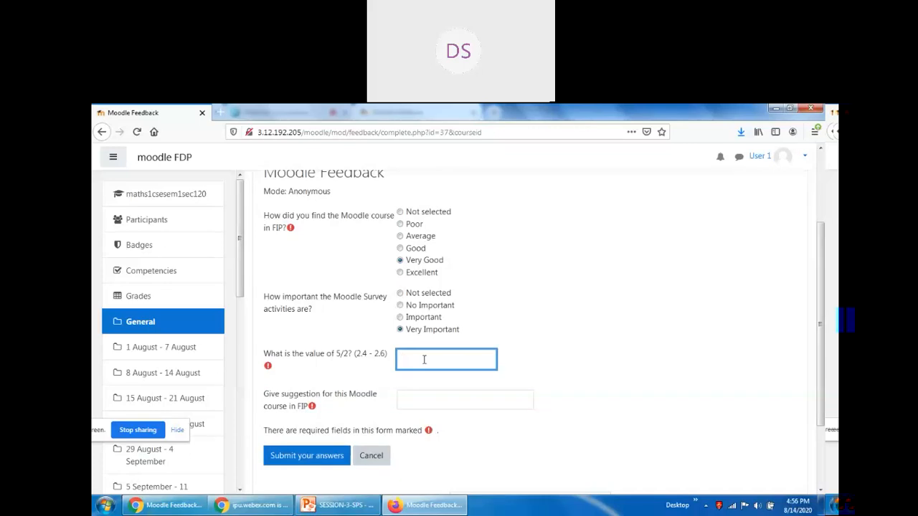
type(".5")
key("Tab")
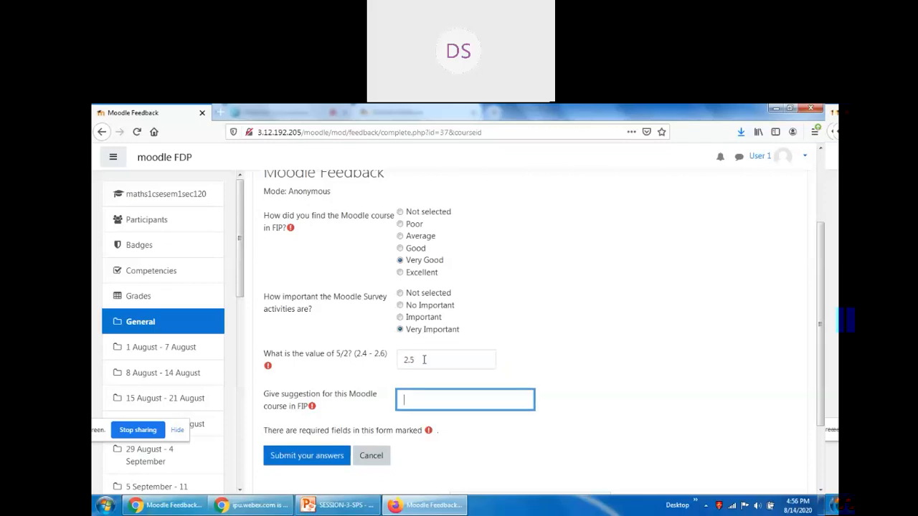
type("It was good experience in l")
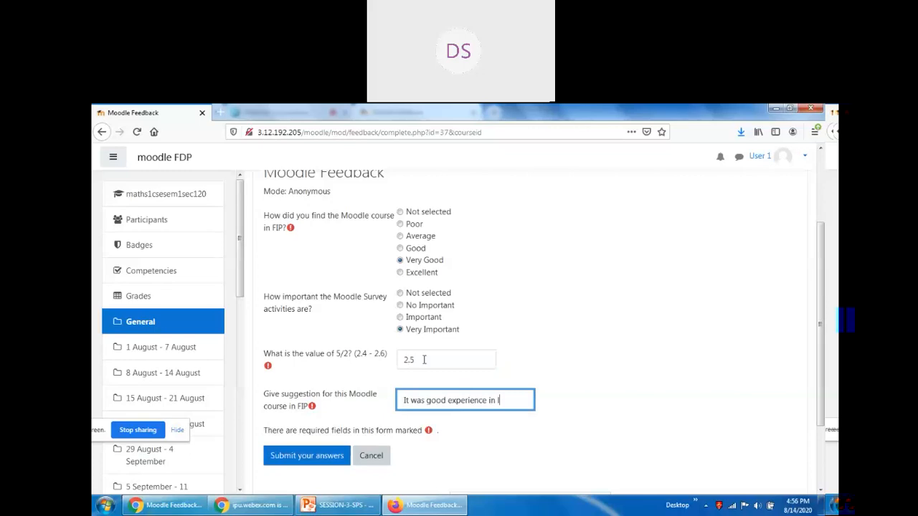
type("earning")
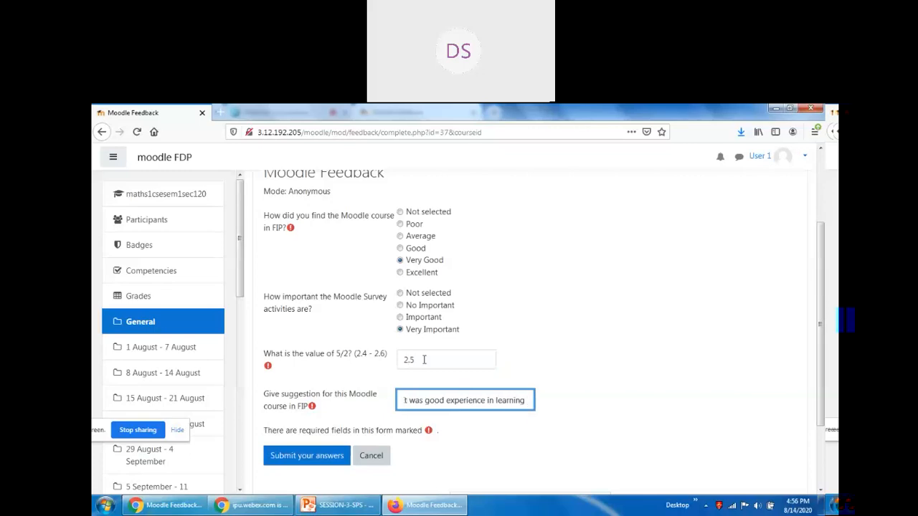
type(" Moodle.")
left_click(324, 456)
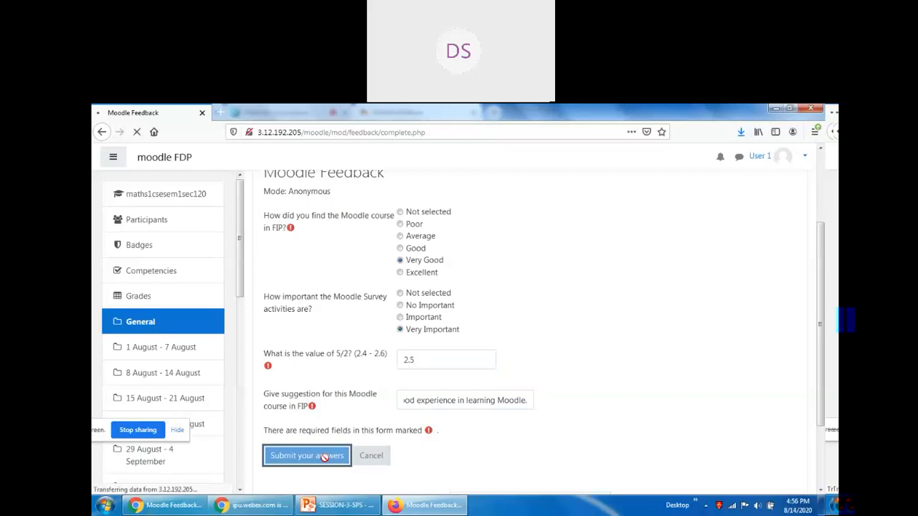
left_click(534, 367)
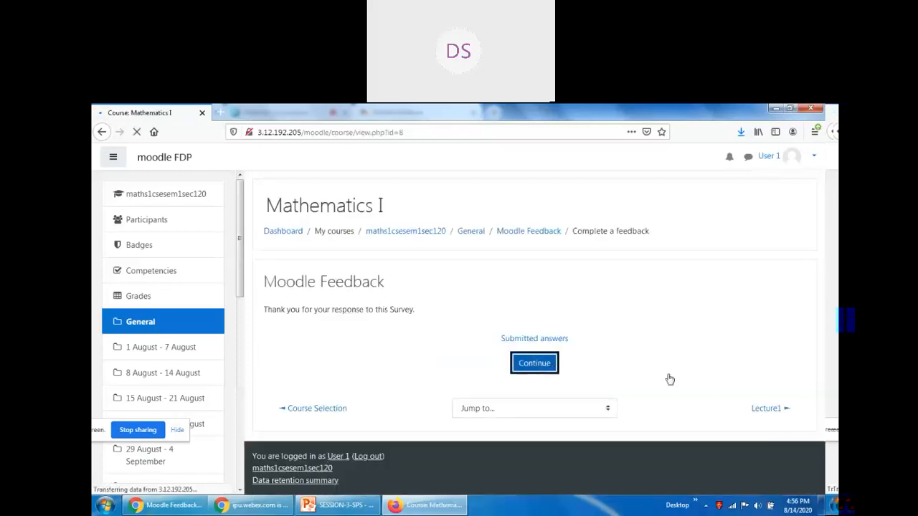
Reopen Moodle Feedback and view the analysis of its two submitted answers.
scroll(662, 371, "down", 5)
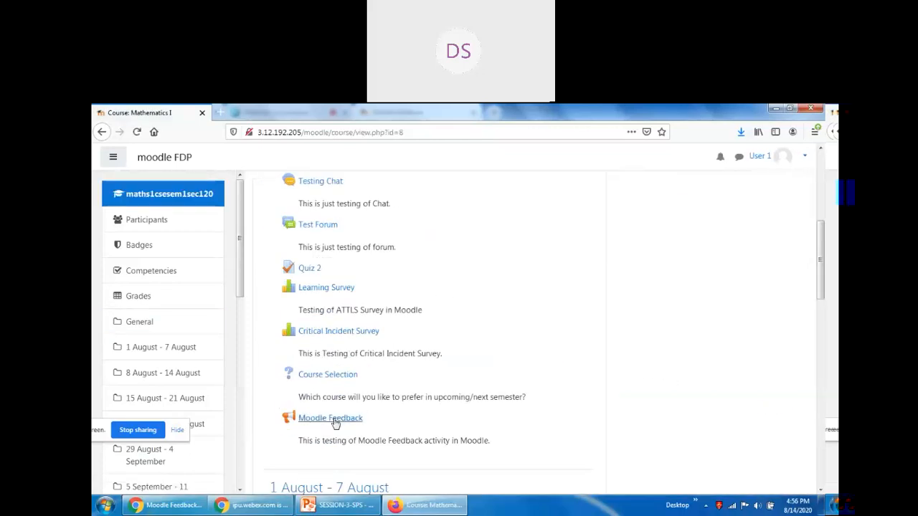
left_click(334, 421)
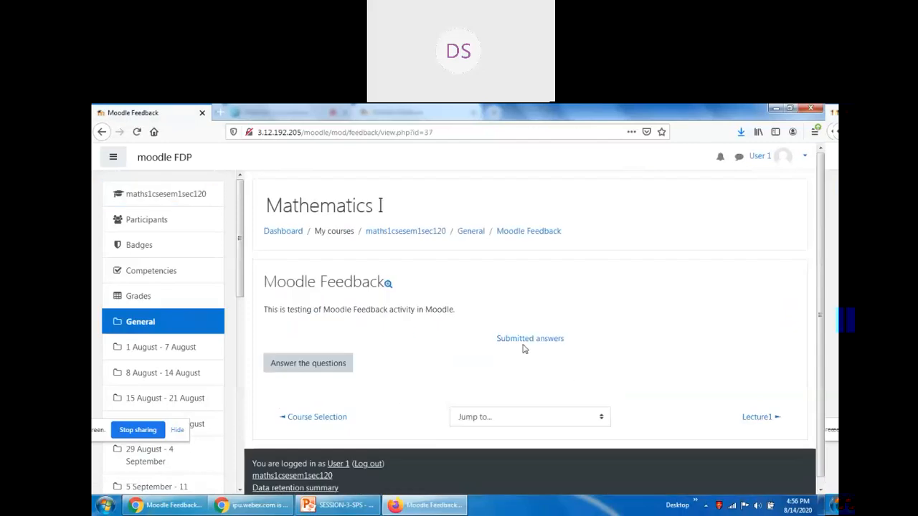
left_click(528, 338)
scroll(695, 380, "down", 2)
scroll(709, 385, "down", 4)
scroll(710, 385, "down", 5)
Scroll through the response charts to the 5/2 answers and highlight the 2.5 value.
mouse_move(701, 387)
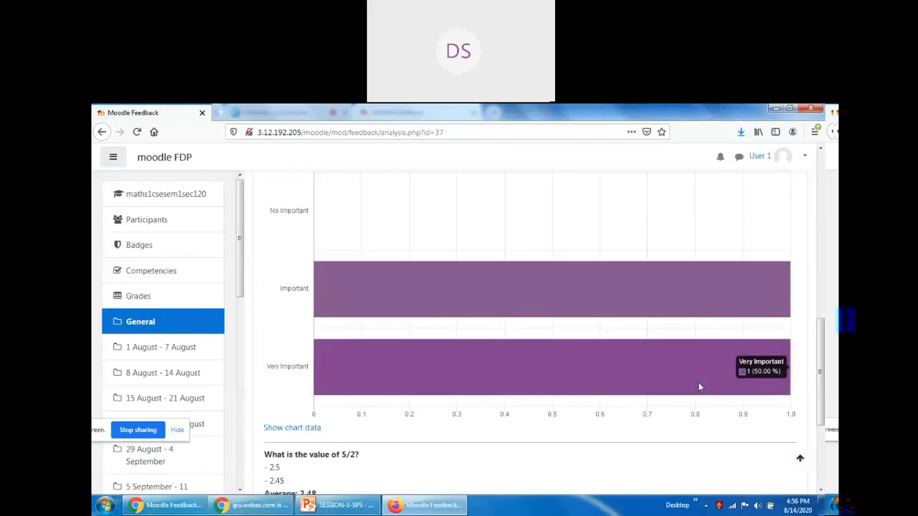
scroll(700, 387, "up", 10)
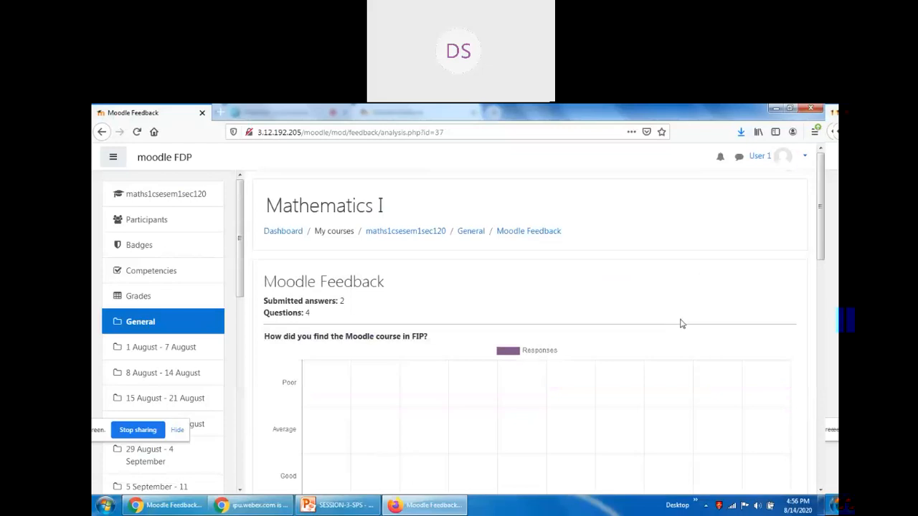
scroll(682, 322, "down", 3)
mouse_move(346, 422)
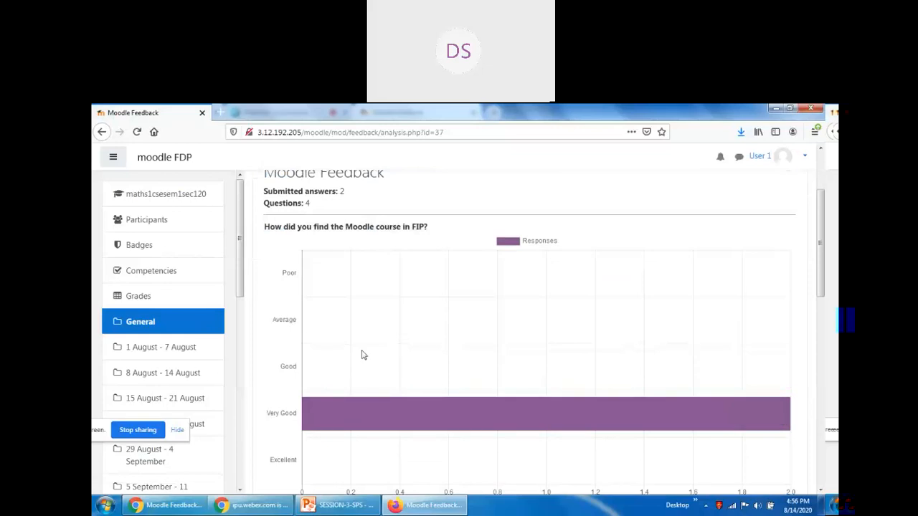
scroll(358, 362, "down", 5)
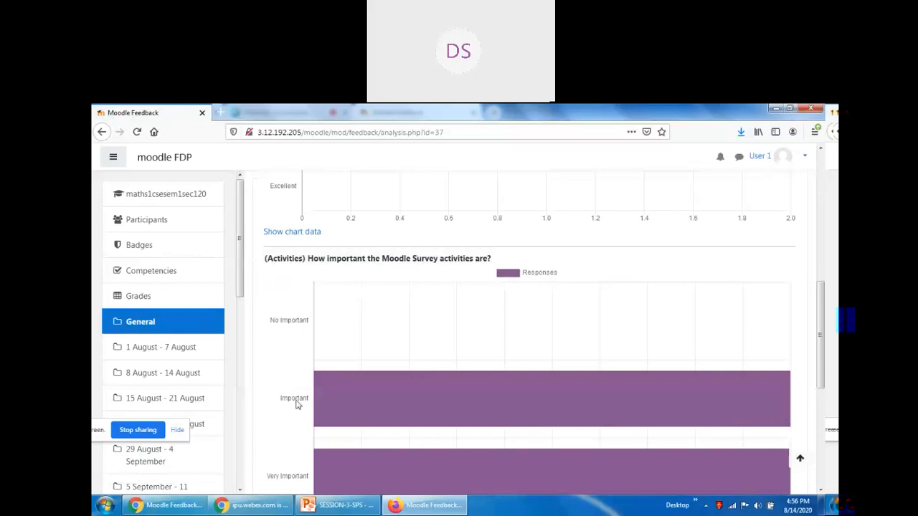
scroll(303, 430, "down", 2)
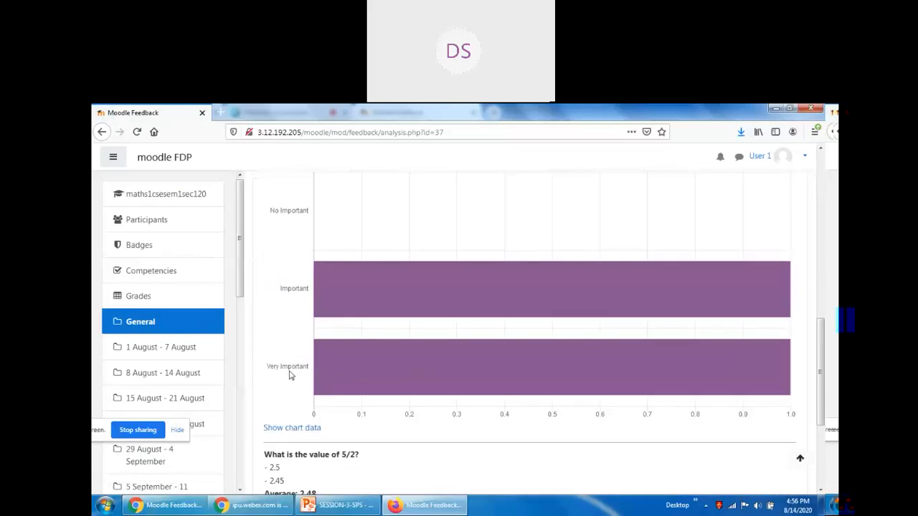
scroll(393, 420, "down", 2)
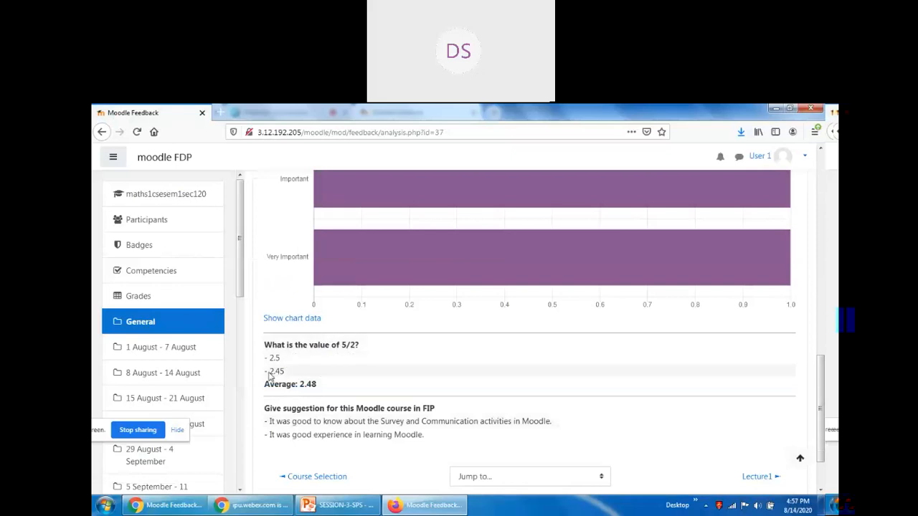
mouse_move(271, 358)
left_mouse_down()
mouse_move(281, 360)
mouse_move(273, 360)
left_mouse_up()
left_click(281, 360)
Highlight the 2.48 average, then return to the top and open the User 1 account menu.
left_click_drag(299, 386, 323, 388)
left_click(323, 389)
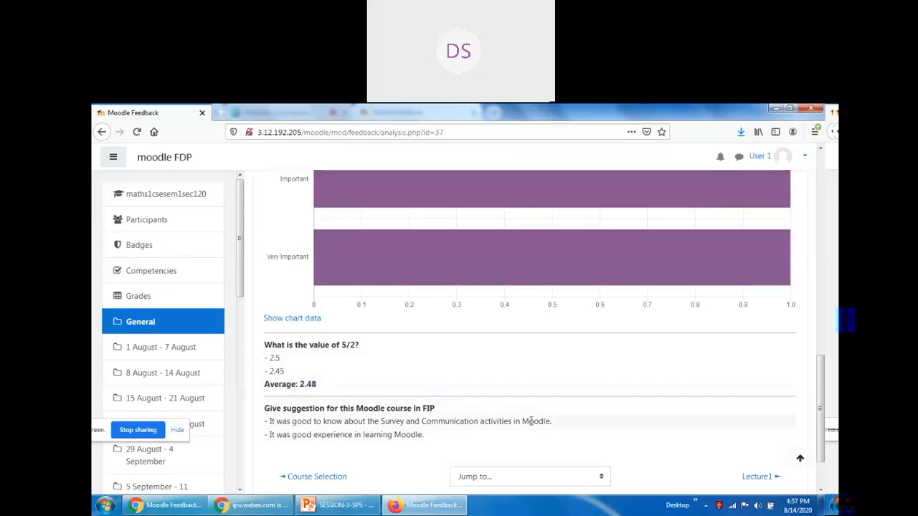
scroll(560, 423, "up", 15)
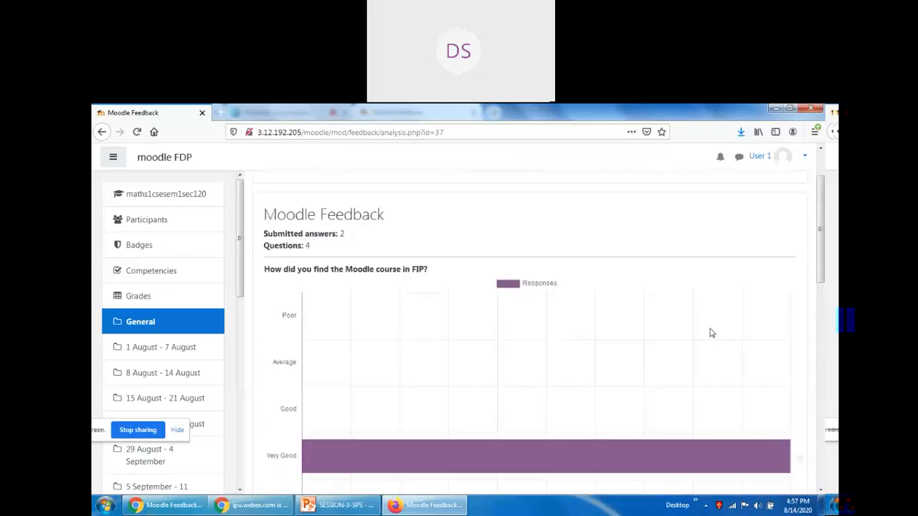
left_click(805, 157)
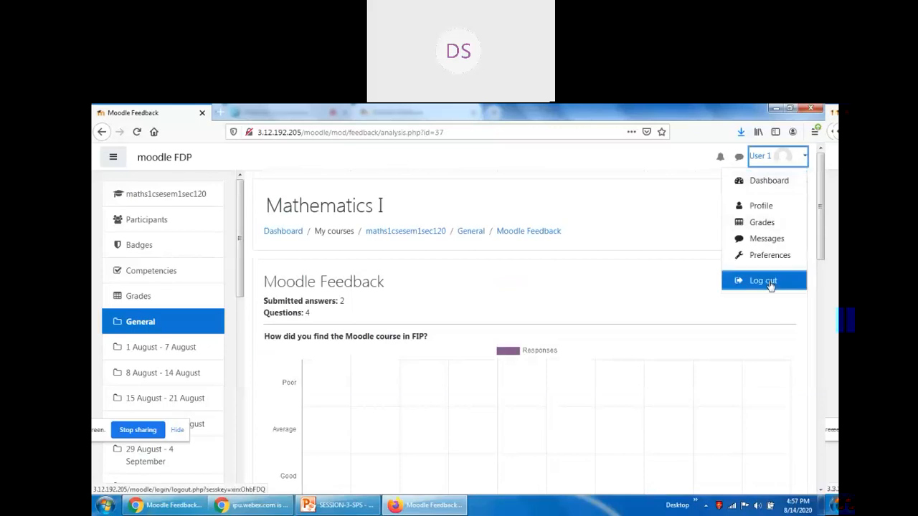
Log out and sign in as a third user with their username and password, declining browser save.
left_click(768, 281)
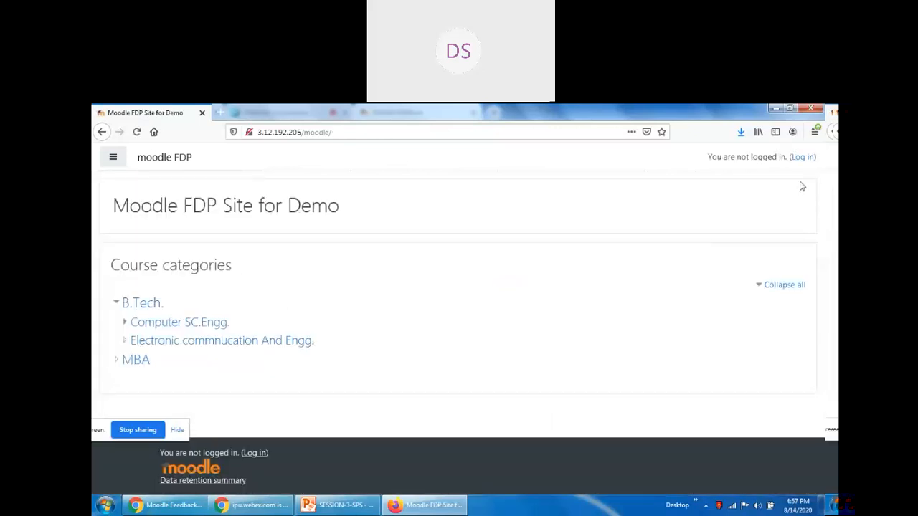
left_click(801, 158)
left_click(348, 243)
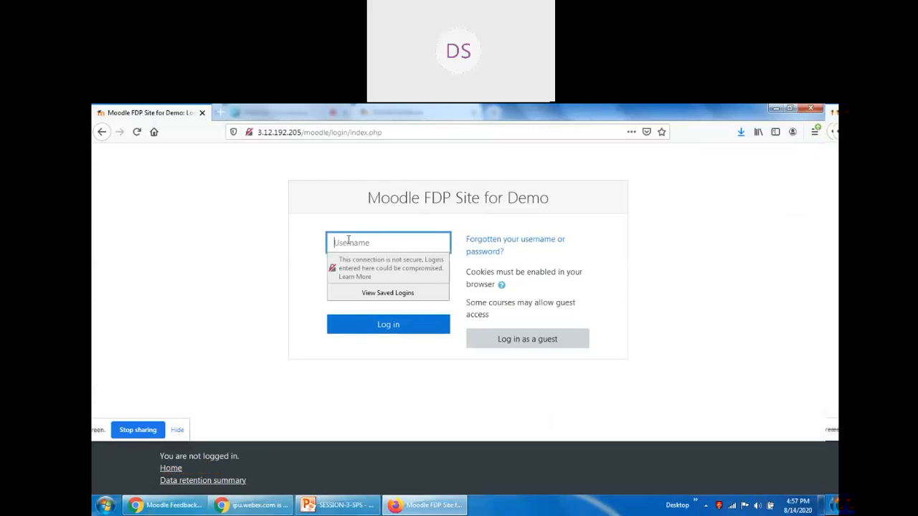
type("user")
key("Tab")
type("••••••")
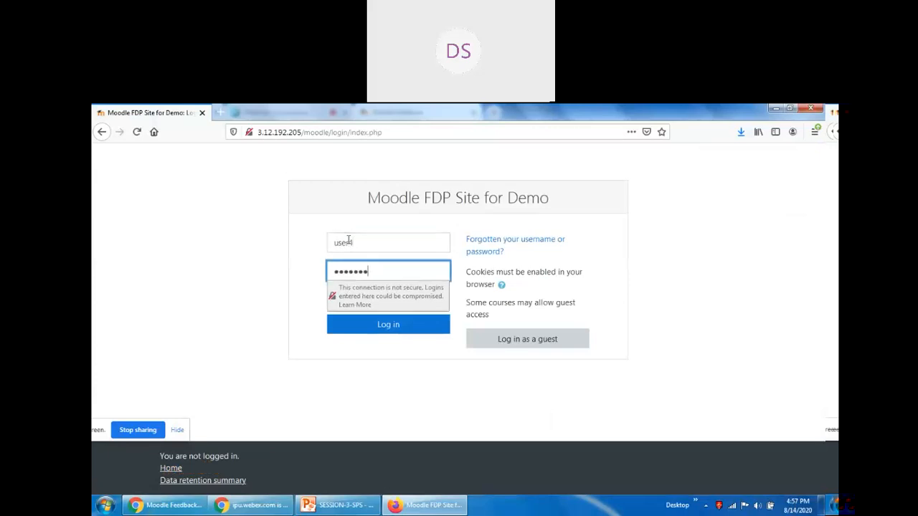
type("••")
key("Return")
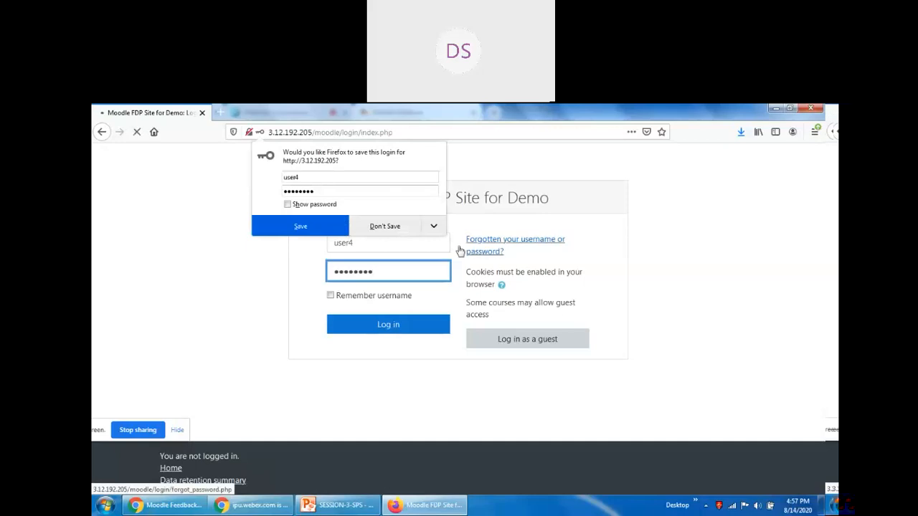
left_click(379, 228)
Open Moodle Feedback in the maths1csesem1sec120 course and start answering its questions.
left_click(183, 349)
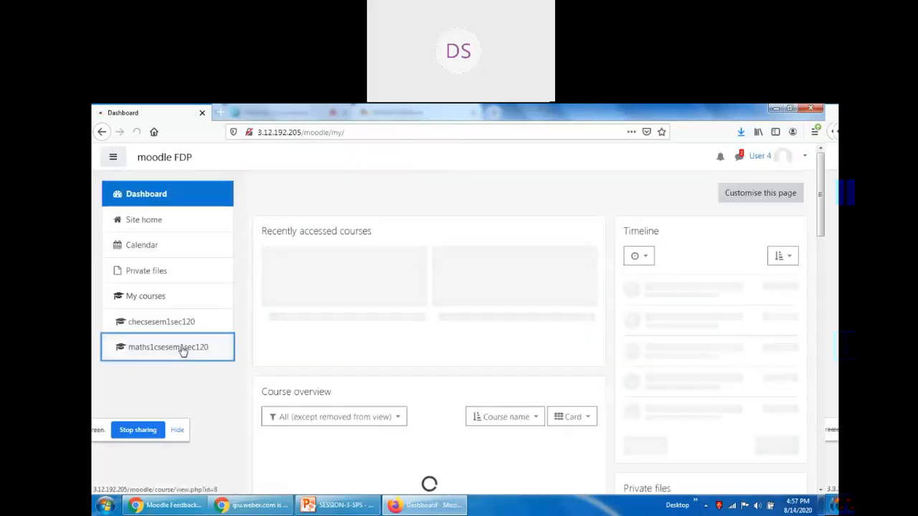
scroll(344, 359, "down", 6)
scroll(355, 374, "down", 2)
scroll(309, 305, "up", 4)
left_click(322, 309)
left_click(313, 359)
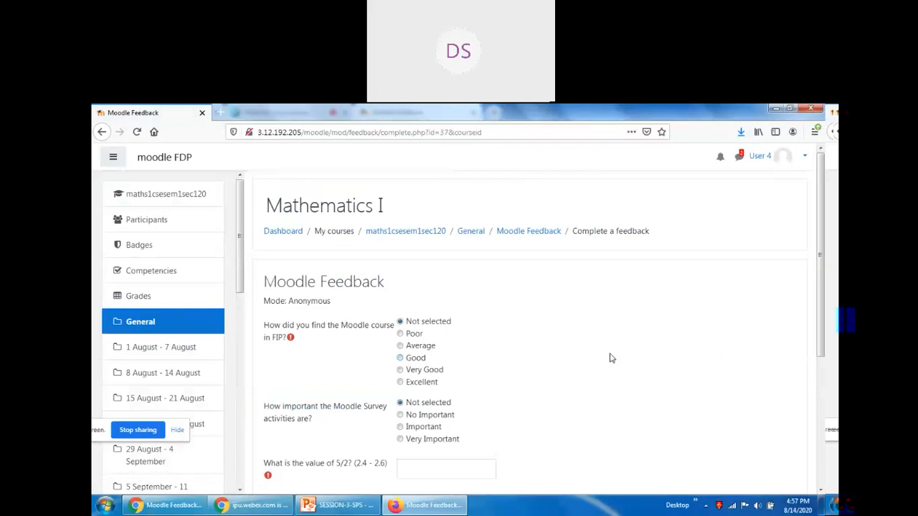
Rate the course Good and the survey activities No Important.
scroll(472, 320, "down", 3)
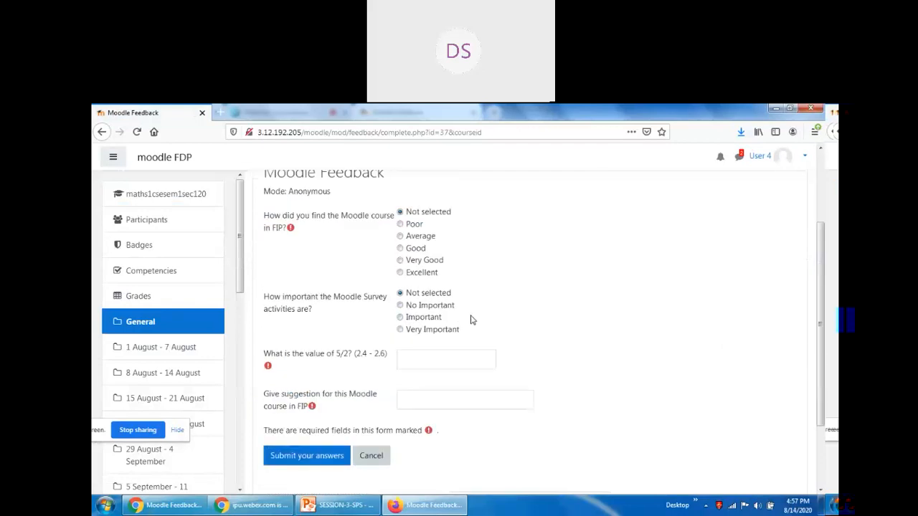
scroll(472, 320, "up", 3)
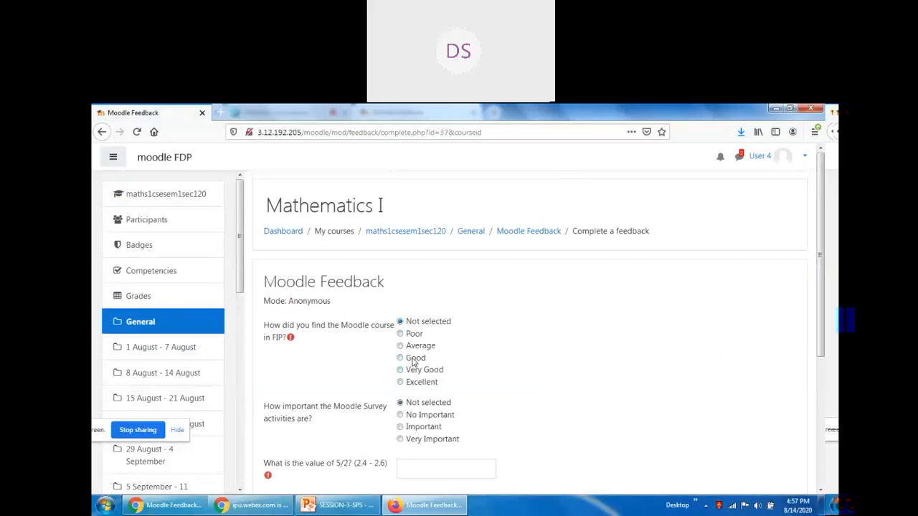
left_click(411, 358)
scroll(547, 377, "down", 2)
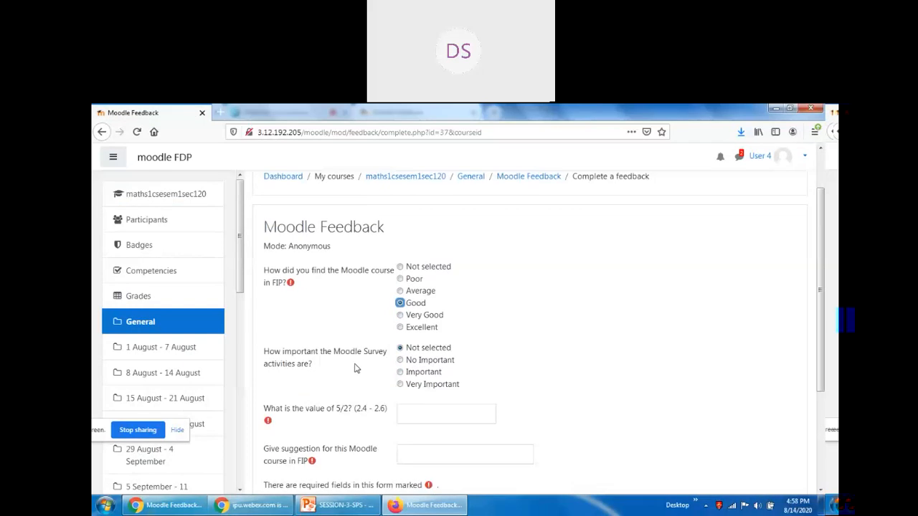
left_click(429, 365)
scroll(594, 381, "down", 5)
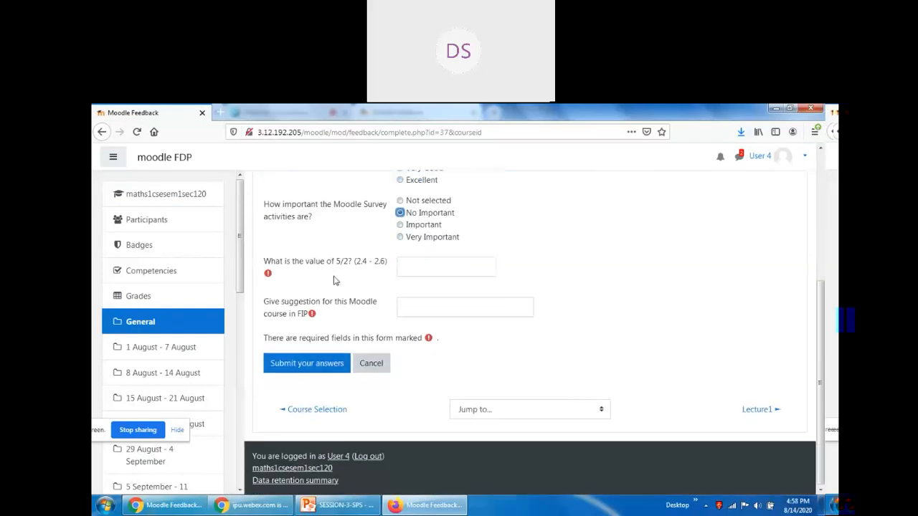
Enter 2.4 for 5/2 and the suggestion 'Good Program', fix the out-of-range value, and submit.
left_click(417, 265)
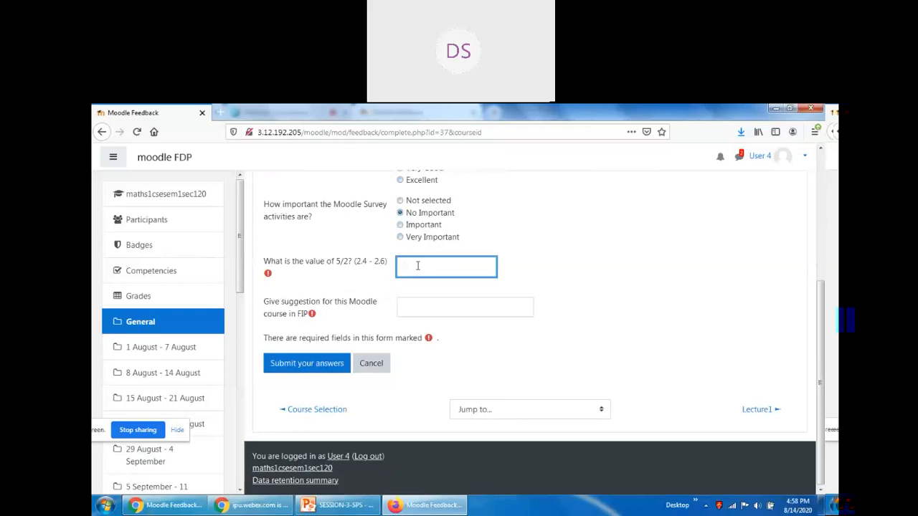
type("2.4")
key("BackSpace")
left_click(404, 303)
type("Good")
key("BackSpace")
type("d ")
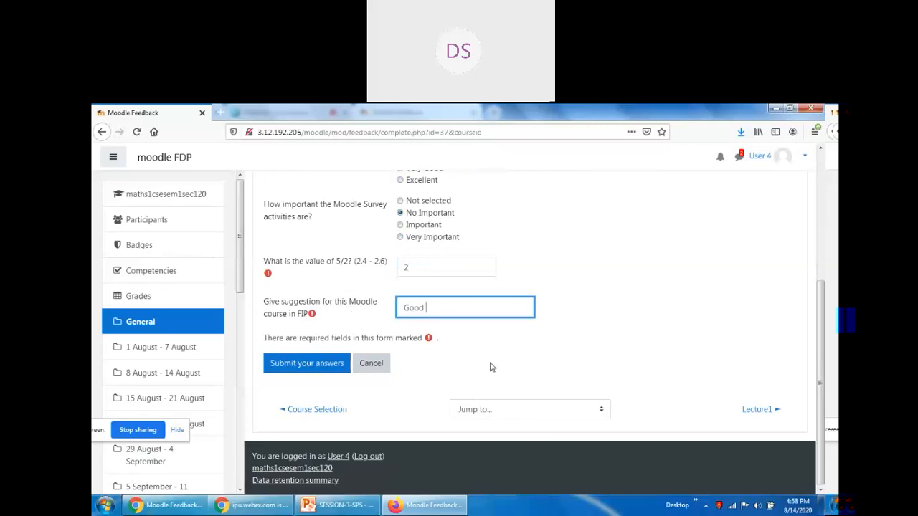
type("Program")
left_click(406, 267)
type("2")
left_click(308, 363)
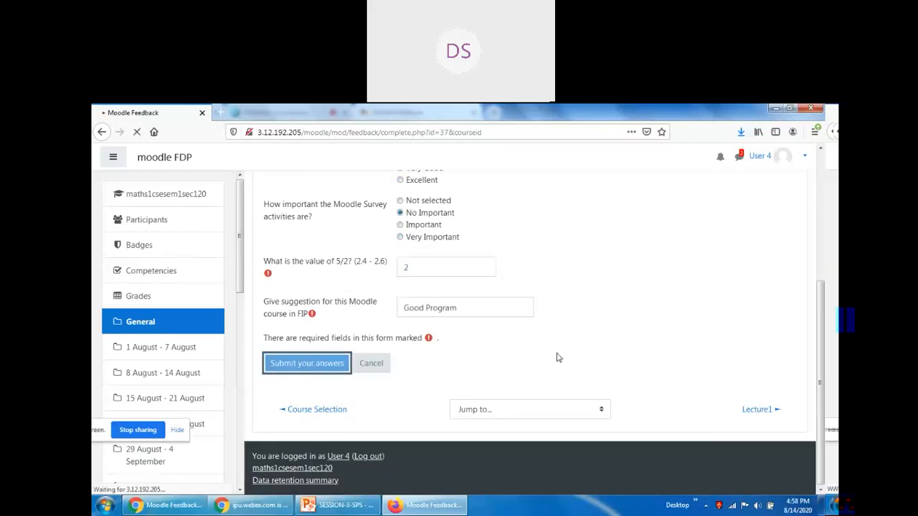
scroll(559, 357, "down", 4)
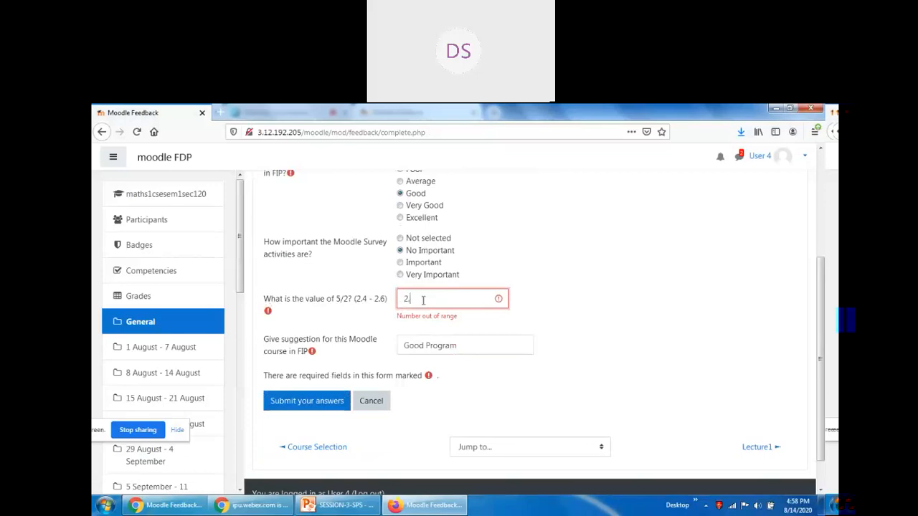
left_click(308, 402)
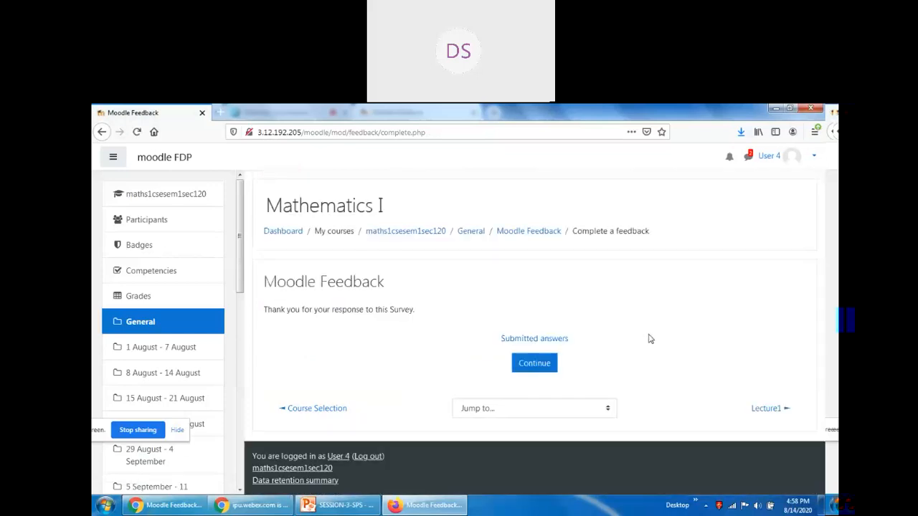
Reopen Moodle Feedback's analysis, review the bar charts for 3 answers, then switch to the teacher's window.
left_click(544, 365)
scroll(335, 371, "down", 10)
left_click(330, 308)
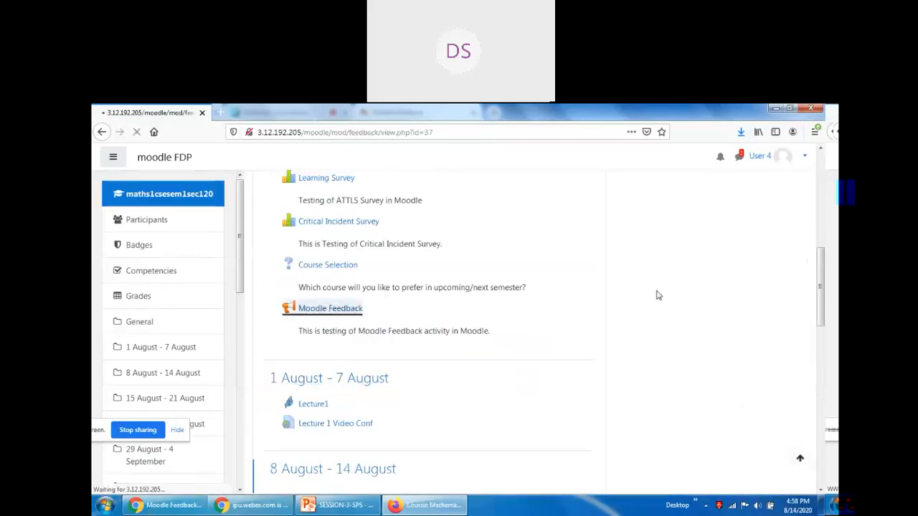
left_click(529, 340)
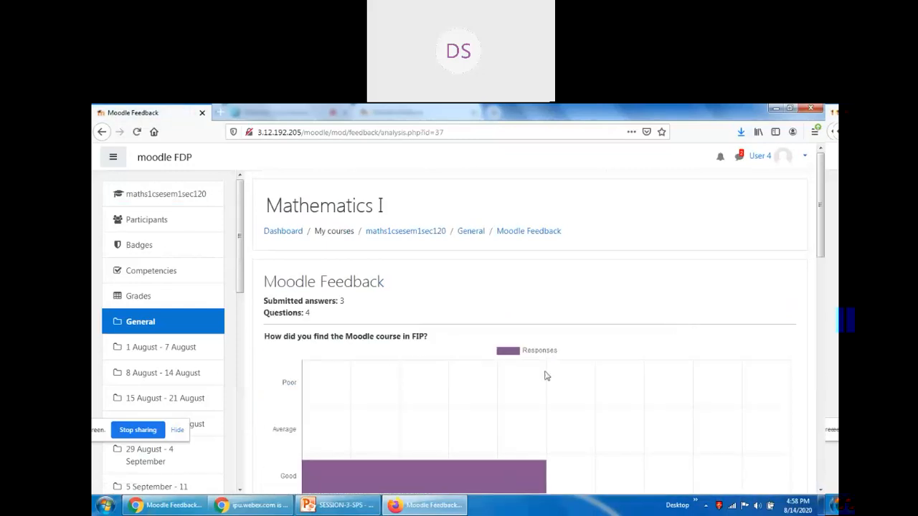
scroll(652, 345, "down", 7)
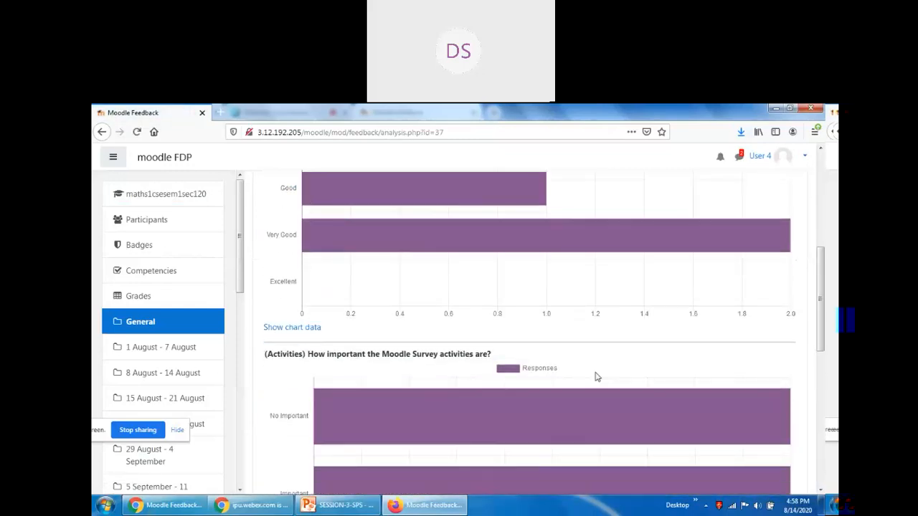
scroll(484, 337, "up", 3)
scroll(495, 344, "down", 1)
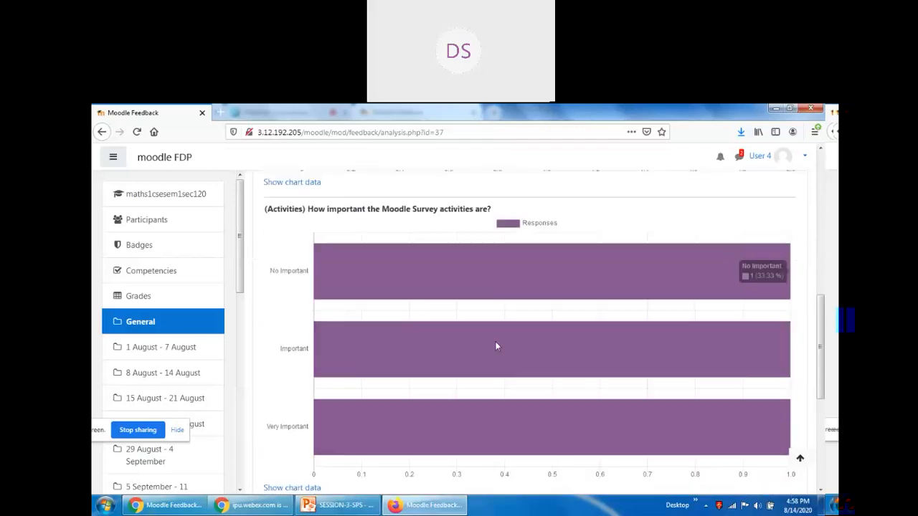
scroll(495, 346, "down", 5)
scroll(416, 377, "up", 15)
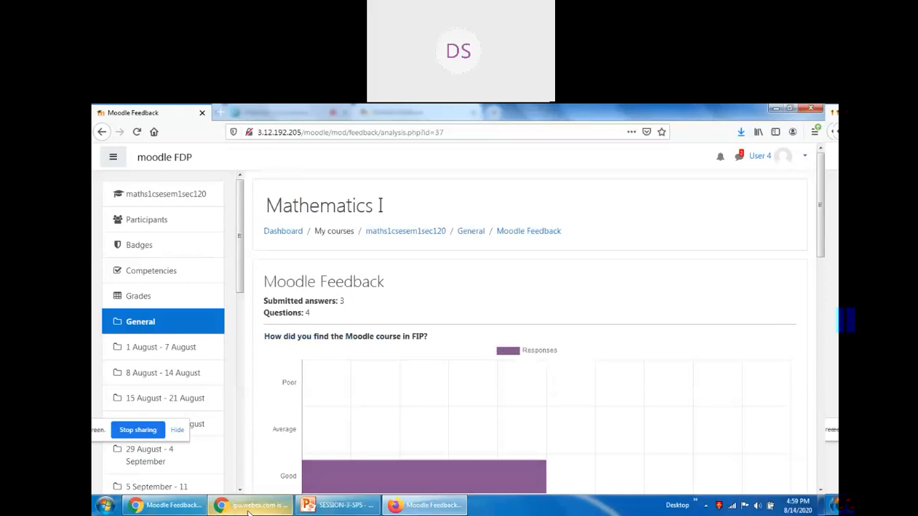
left_click(166, 505)
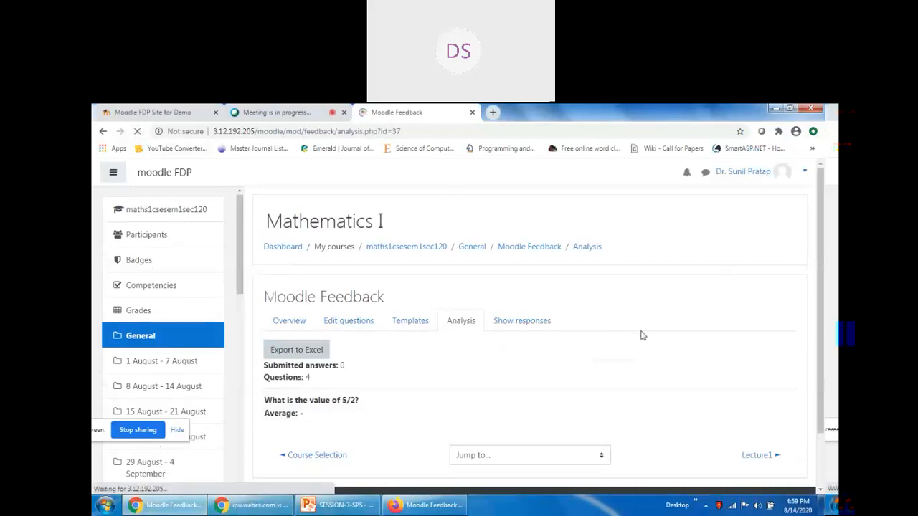
Scroll through the teacher's reloaded analysis showing 3 submissions and the 2.45 average for 5/2.
scroll(647, 339, "down", 2)
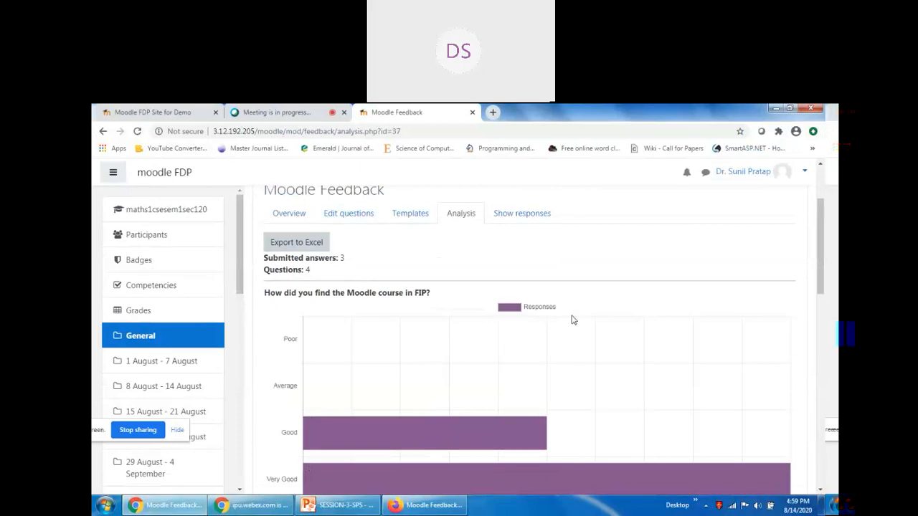
scroll(571, 319, "down", 3)
scroll(572, 321, "down", 6)
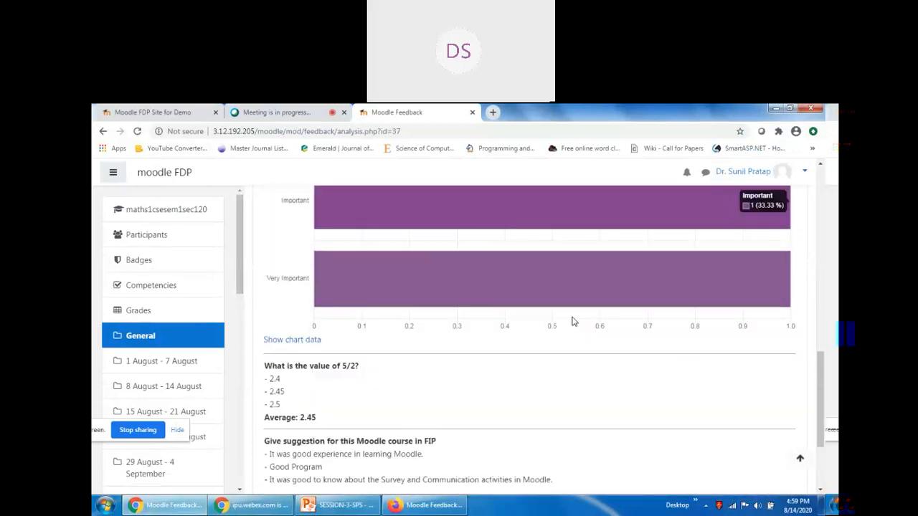
scroll(394, 363, "up", 10)
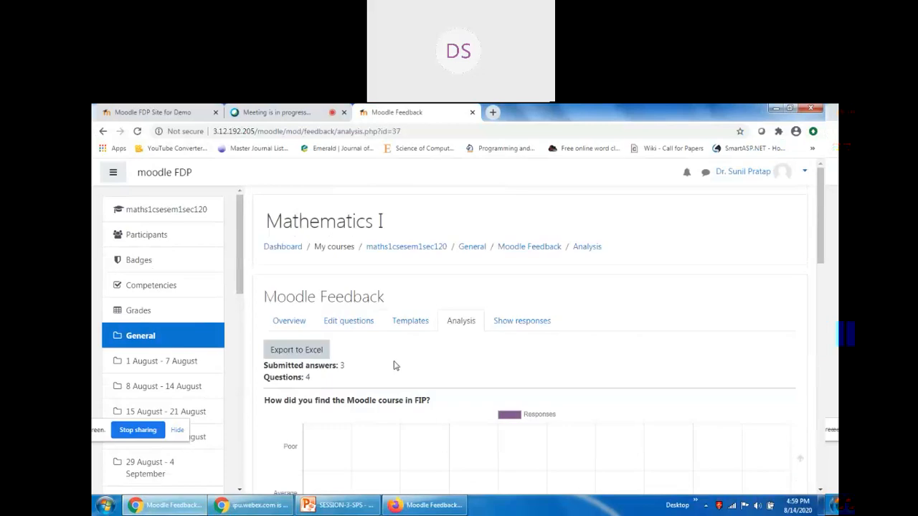
Show the anonymous responses table and highlight the second response's answers.
left_click(530, 323)
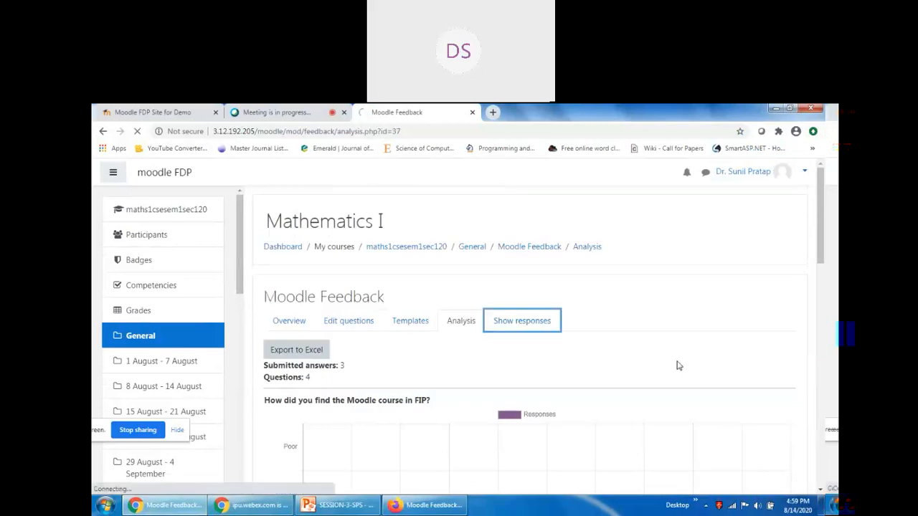
scroll(666, 369, "down", 2)
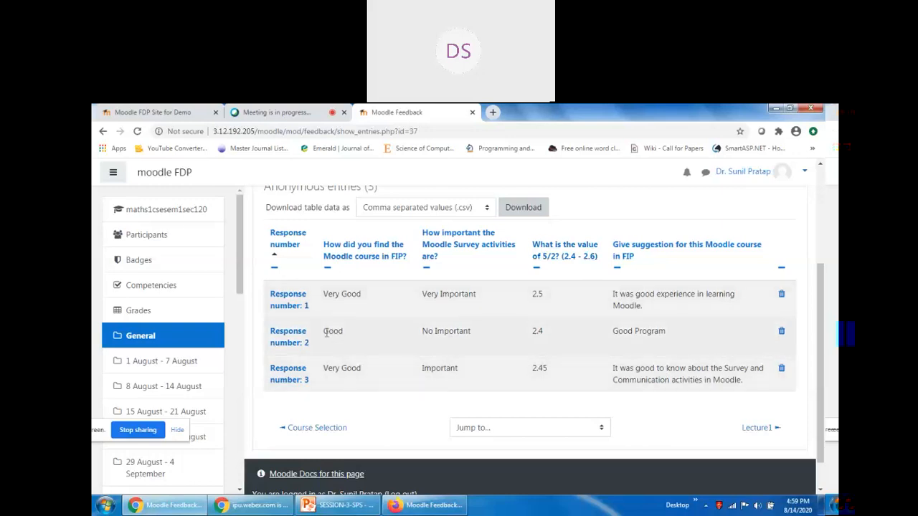
left_click_drag(325, 332, 656, 334)
left_click(471, 331)
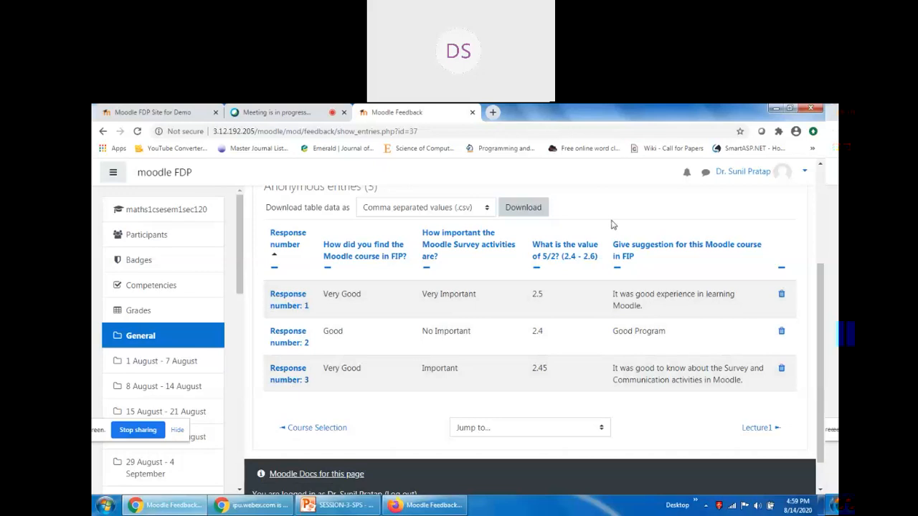
Download the three anonymous responses as a comma separated values (.csv) file.
scroll(612, 224, "up", 3)
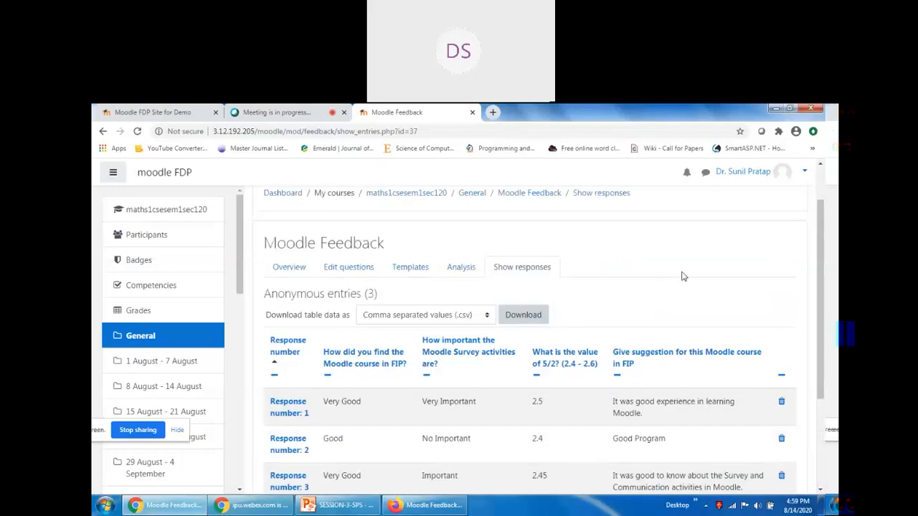
scroll(684, 277, "down", 3)
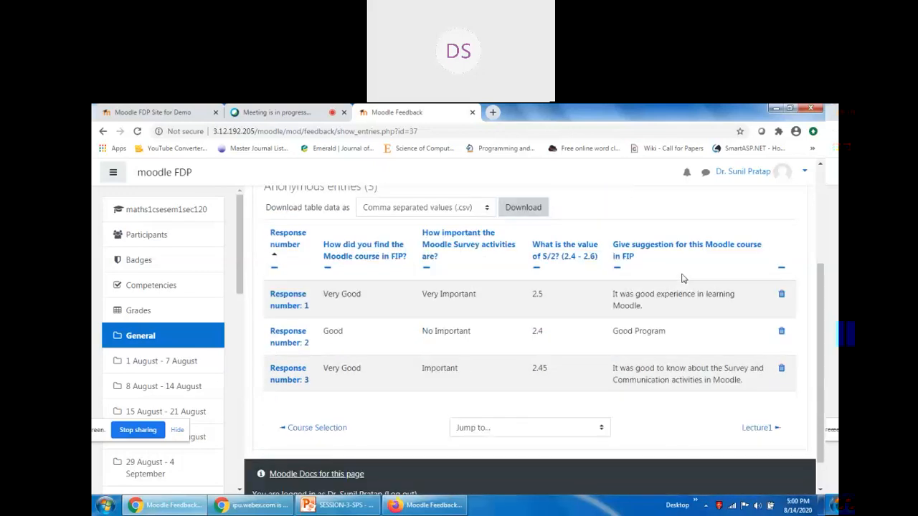
scroll(683, 278, "up", 3)
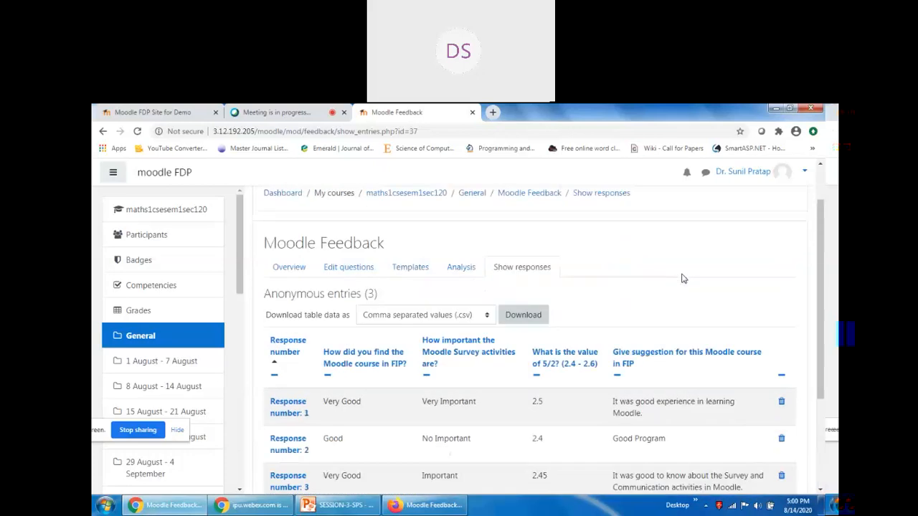
left_click(523, 319)
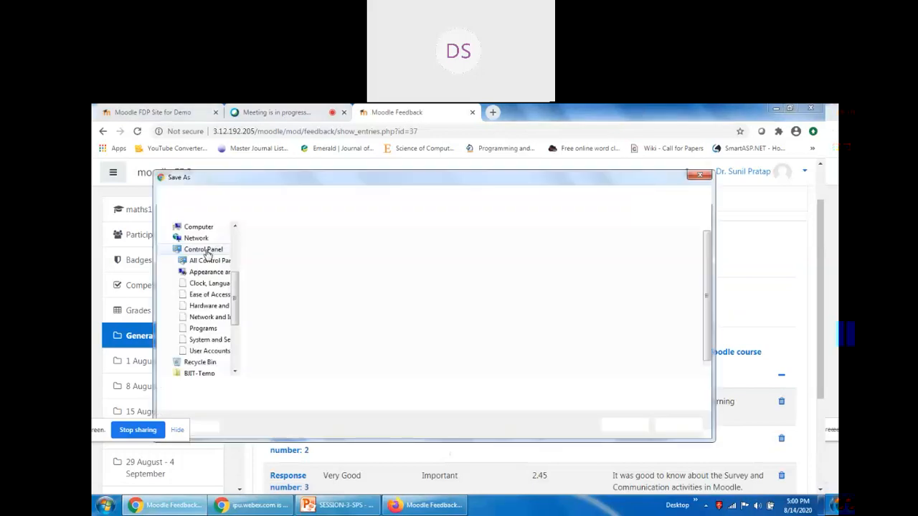
Save Moodle Feedback.csv to the Desktop and open it in Excel, then return to Webex.
left_click(197, 243)
left_click(625, 425)
left_click(151, 485)
left_click(271, 113)
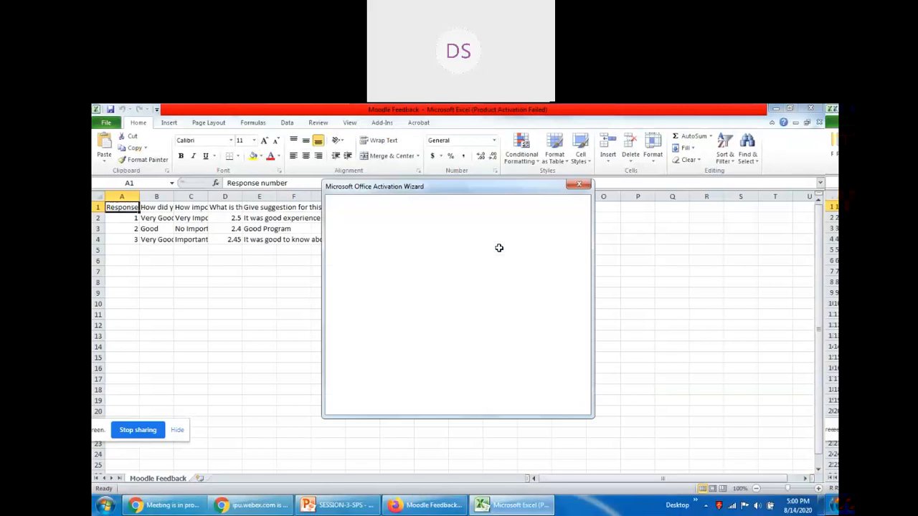
Dismiss the activation prompt and AutoFit columns B, C, D and E to show full questions and suggestions.
left_click(570, 406)
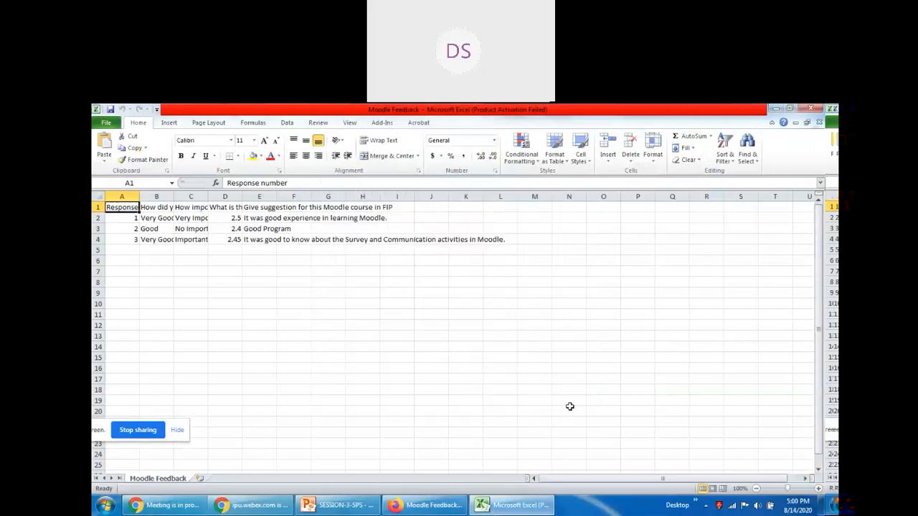
double_click(173, 197)
left_click(343, 336)
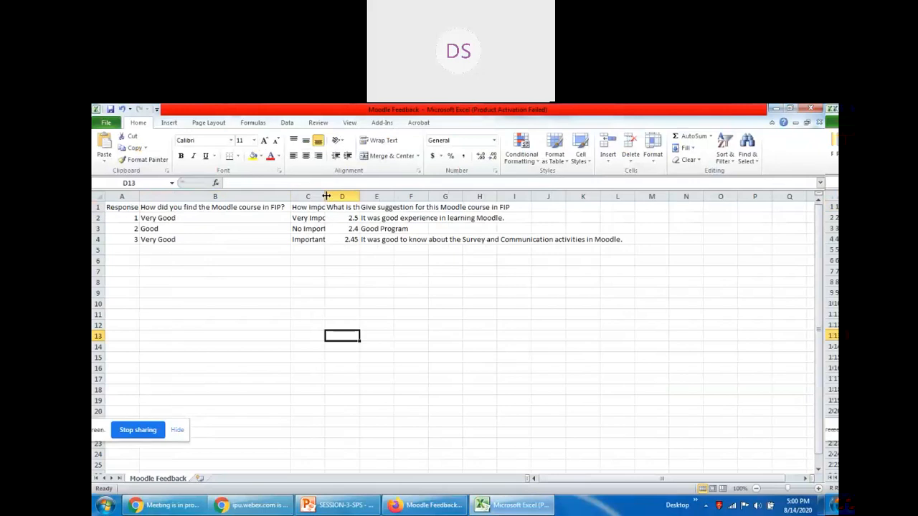
double_click(325, 196)
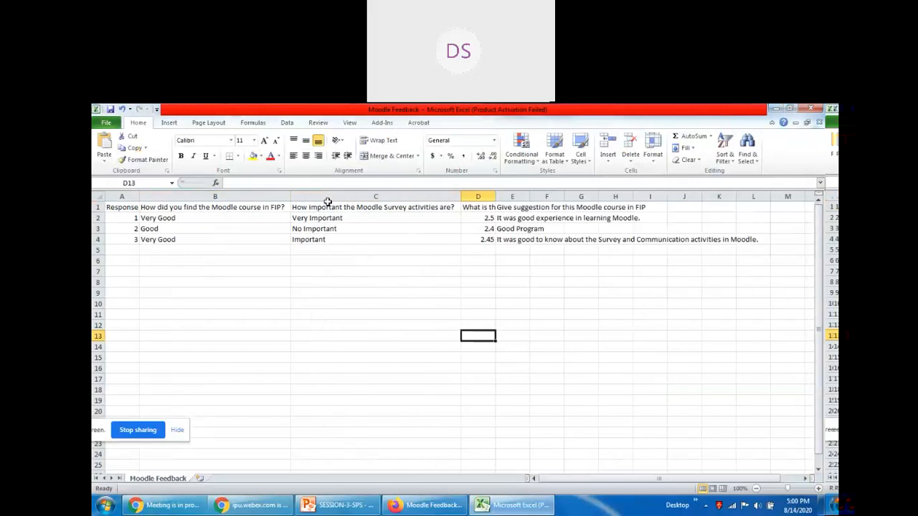
double_click(495, 197)
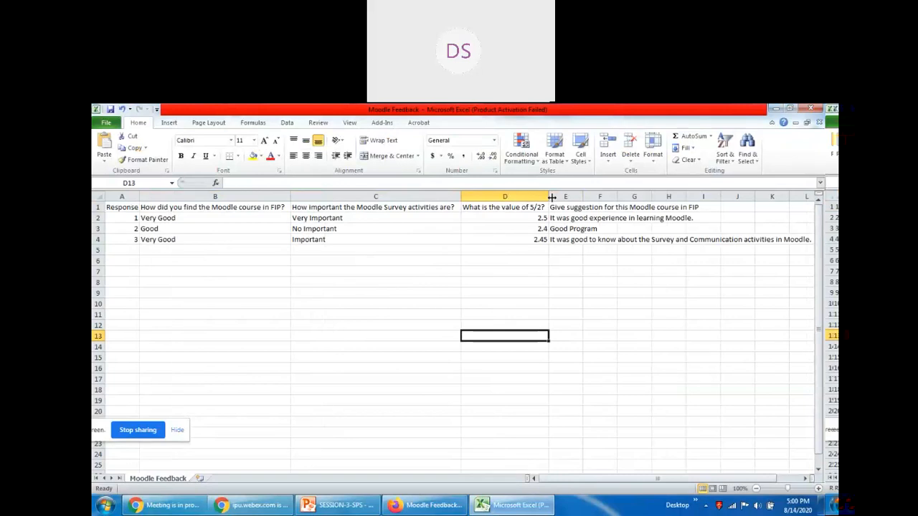
double_click(582, 196)
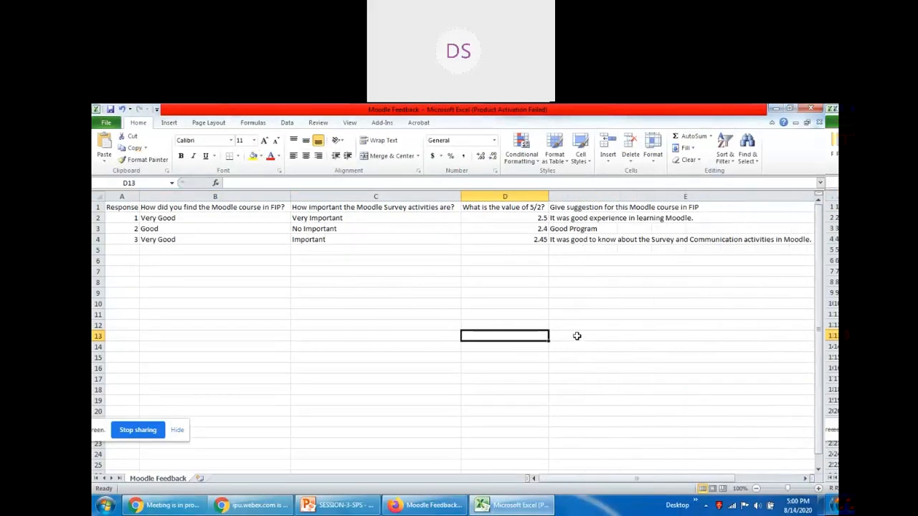
left_click(579, 339)
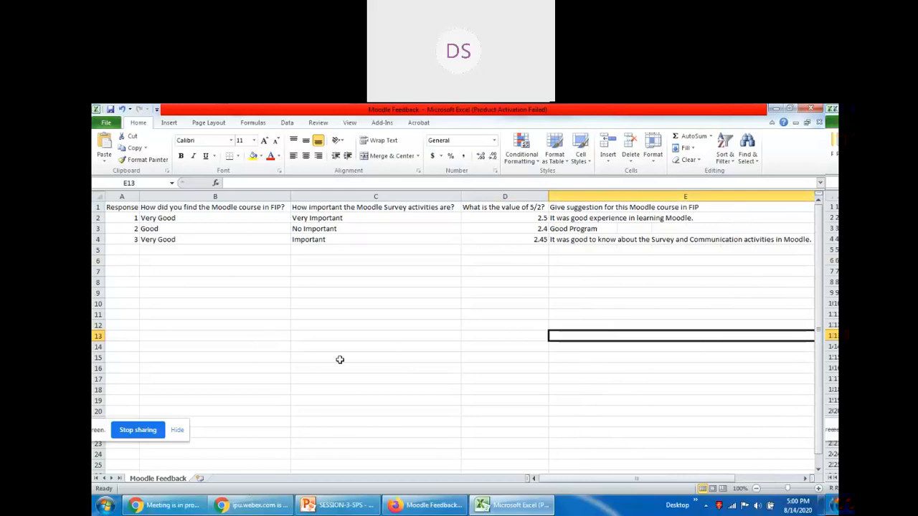
left_click(157, 506)
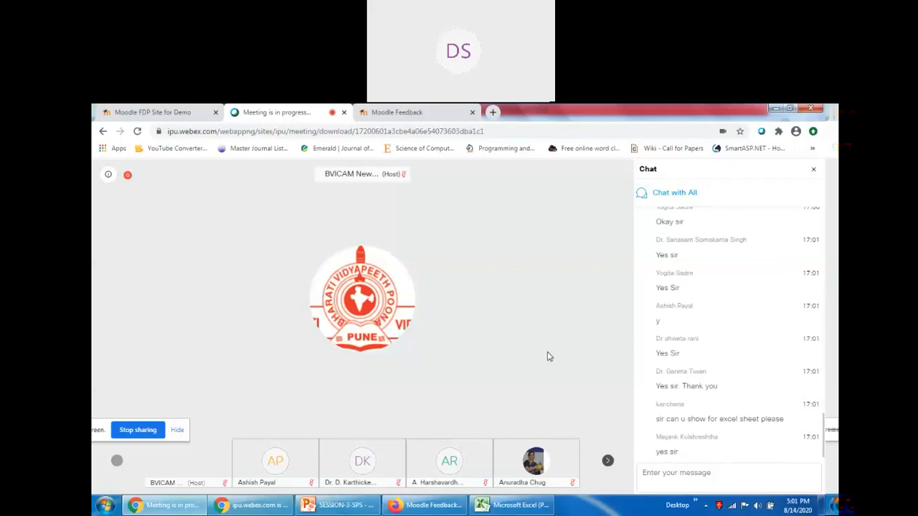
After reading the Webex chat, bring the Moodle Feedback workbook in Excel back to the front.
left_click(525, 506)
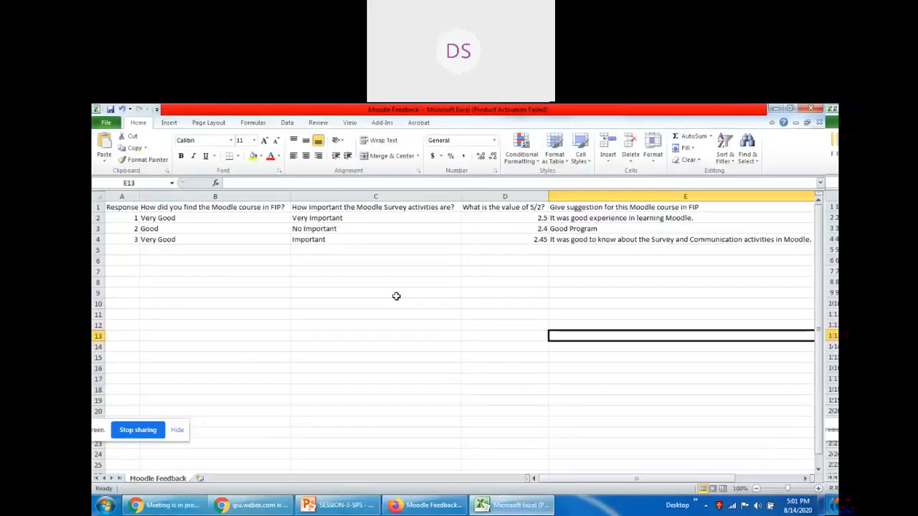
Close the Moodle Feedback.csv workbook in Excel, choosing Don't Save.
left_click(646, 349)
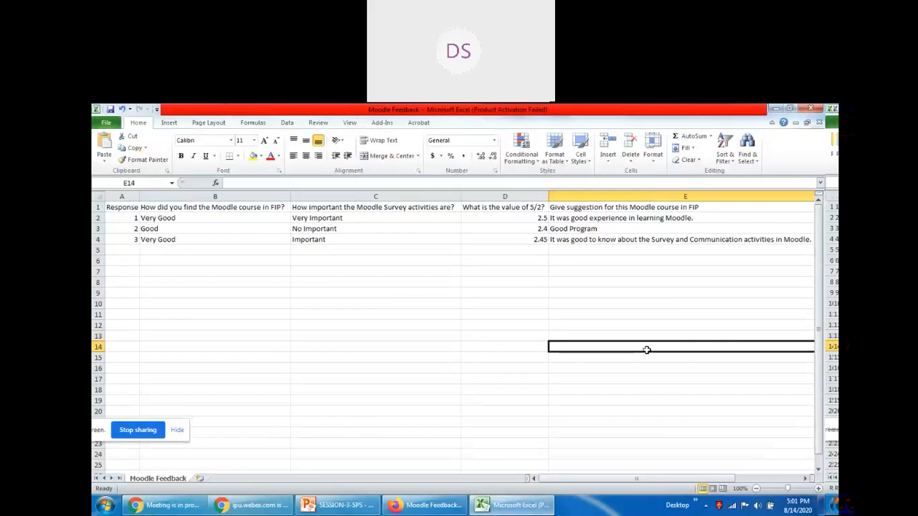
left_click(434, 506)
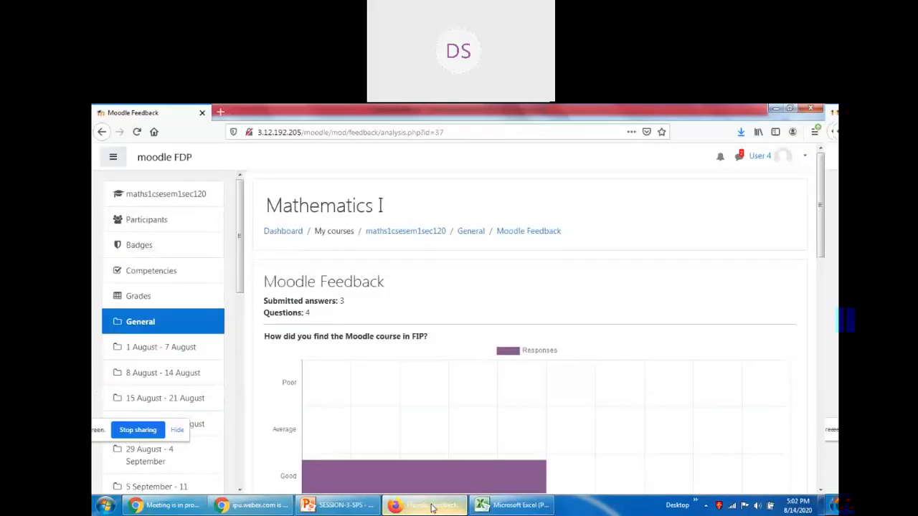
left_click(165, 506)
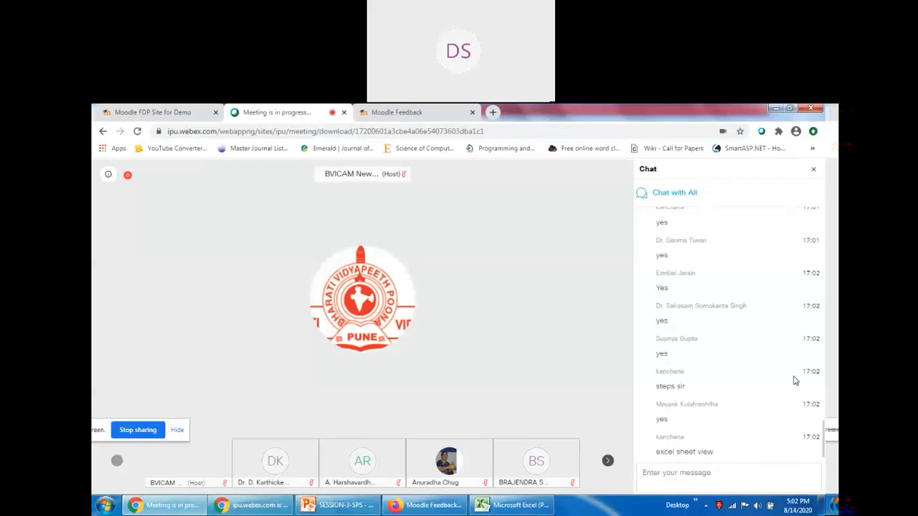
left_click(515, 514)
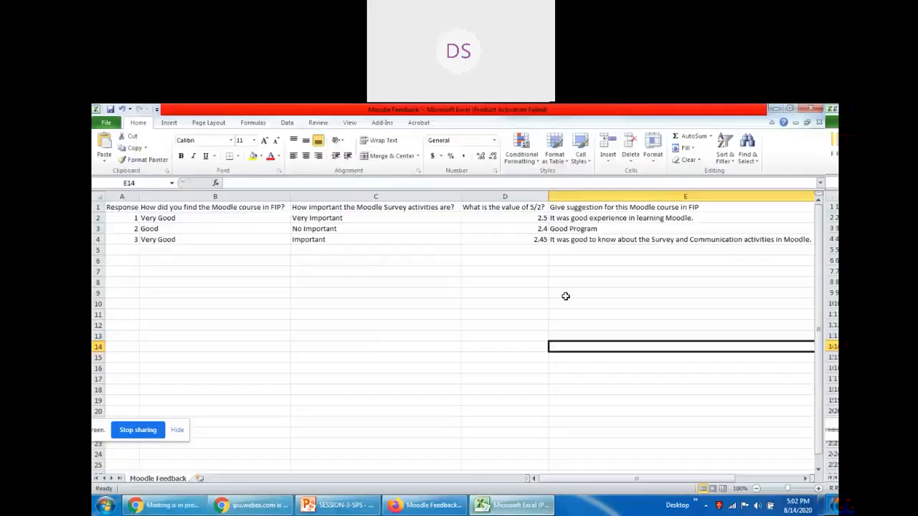
left_click(811, 108)
left_click(459, 319)
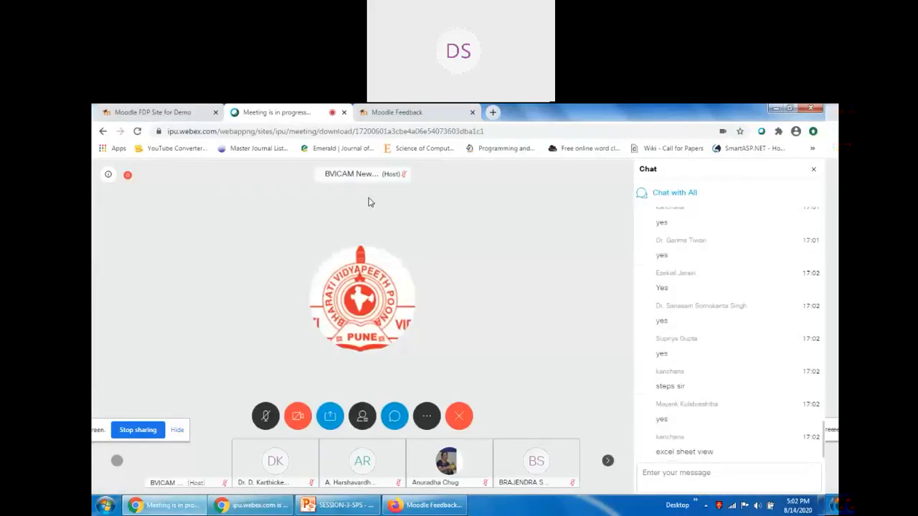
On the feedback Overview, highlight the 3 submitted answers, 4 questions and the answer-acceptance start.
left_click(380, 117)
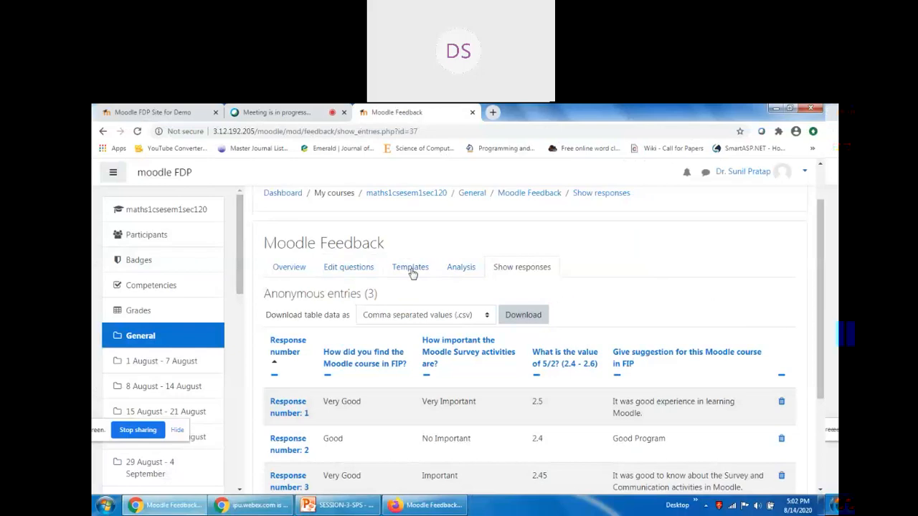
left_click(289, 267)
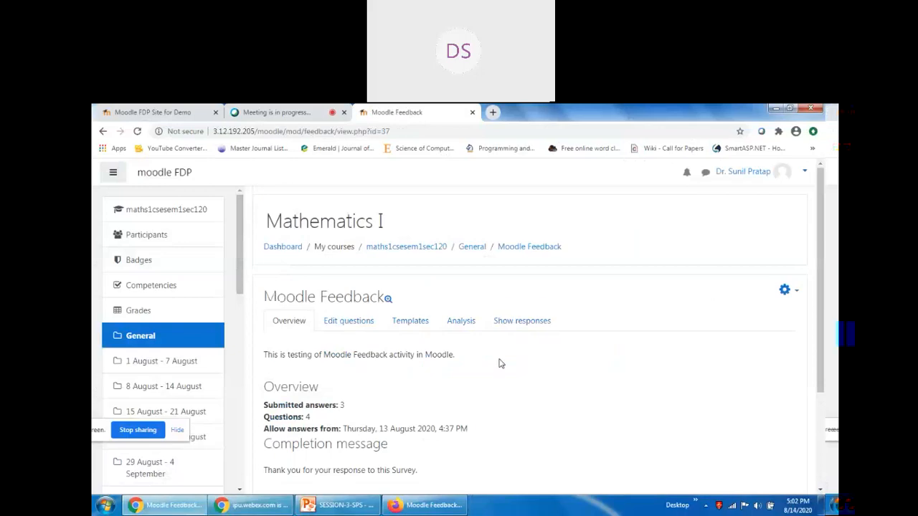
scroll(502, 364, "down", 3)
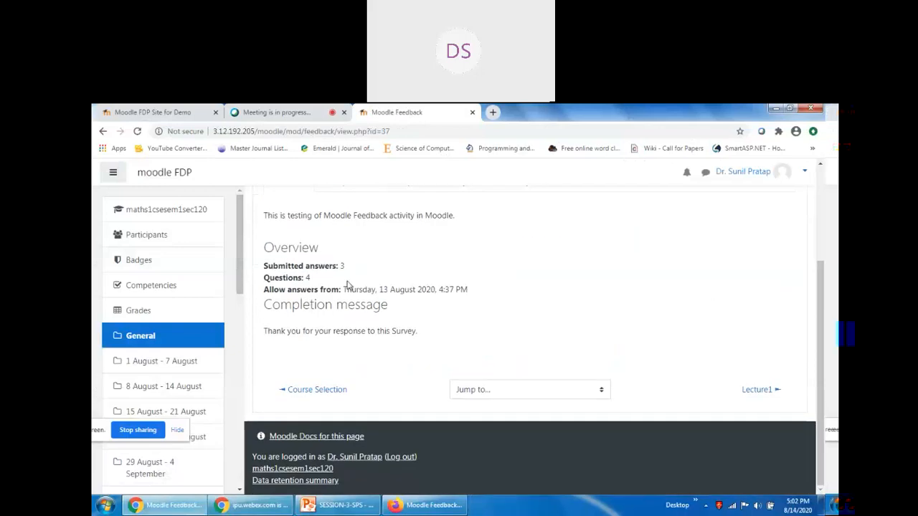
left_click_drag(273, 267, 386, 274)
left_click_drag(284, 278, 337, 278)
left_click_drag(270, 290, 477, 291)
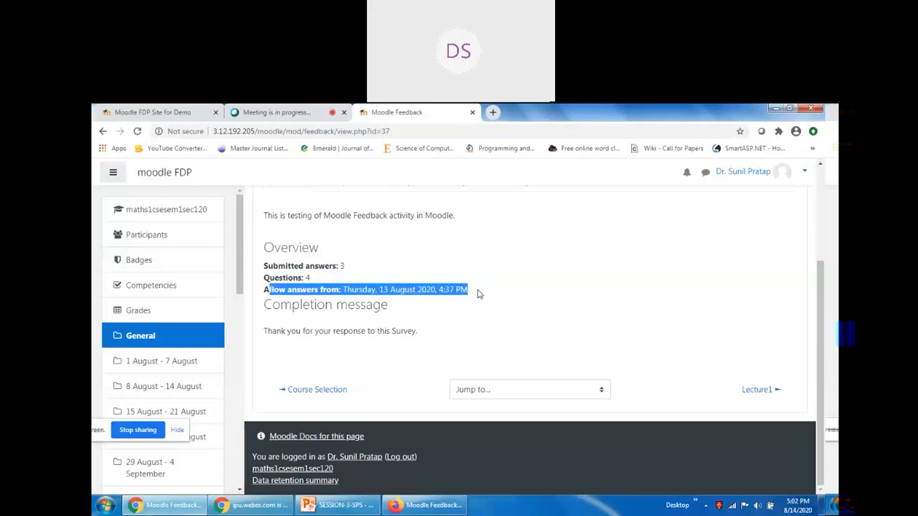
left_click(362, 312)
Go through Edit questions to the Templates page, which has no templates yet.
scroll(362, 327, "up", 2)
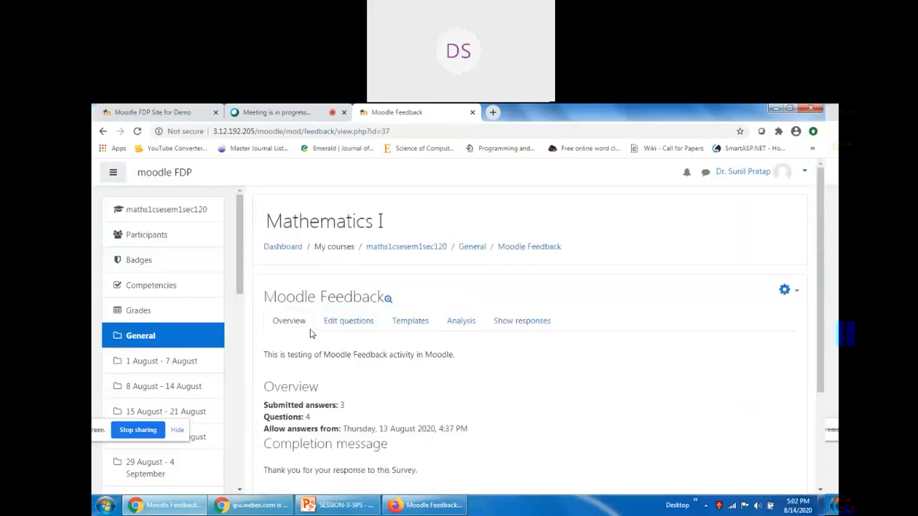
left_click(351, 321)
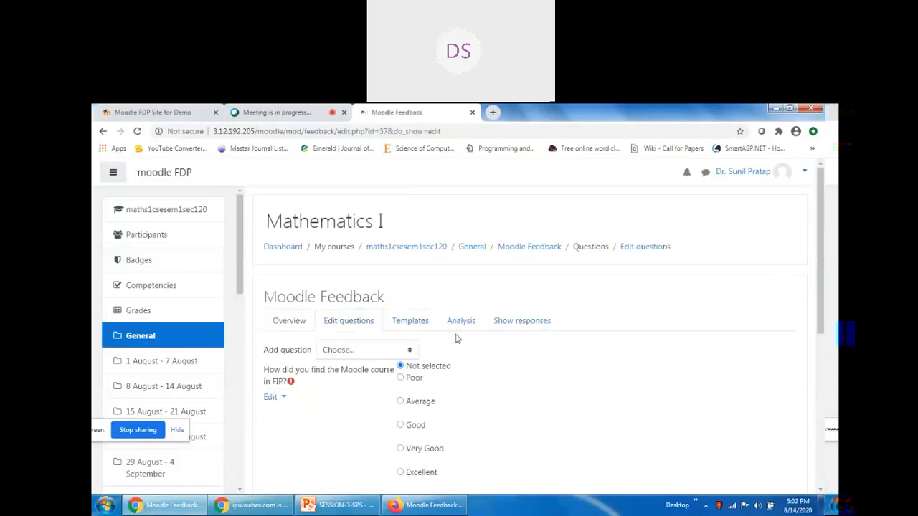
left_click(417, 324)
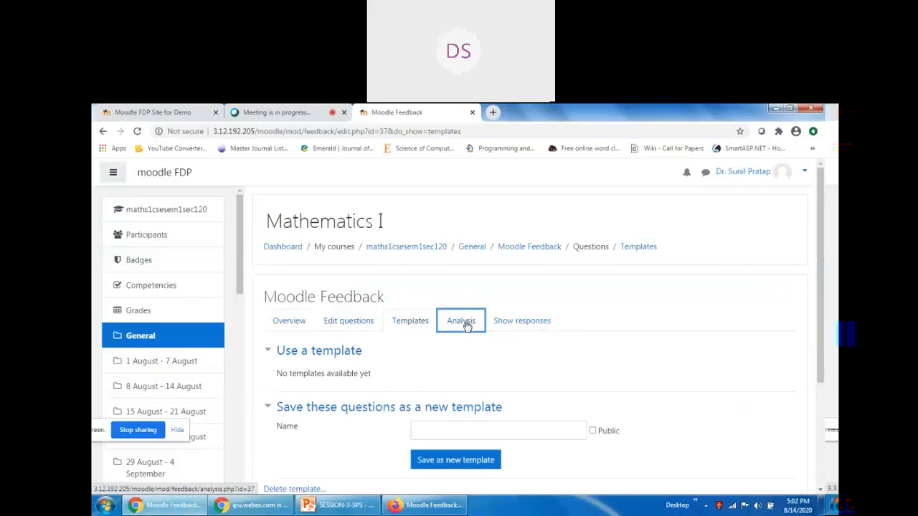
On the Analysis page, show and then hide the FIP question's chart data.
left_click(467, 323)
scroll(727, 370, "down", 2)
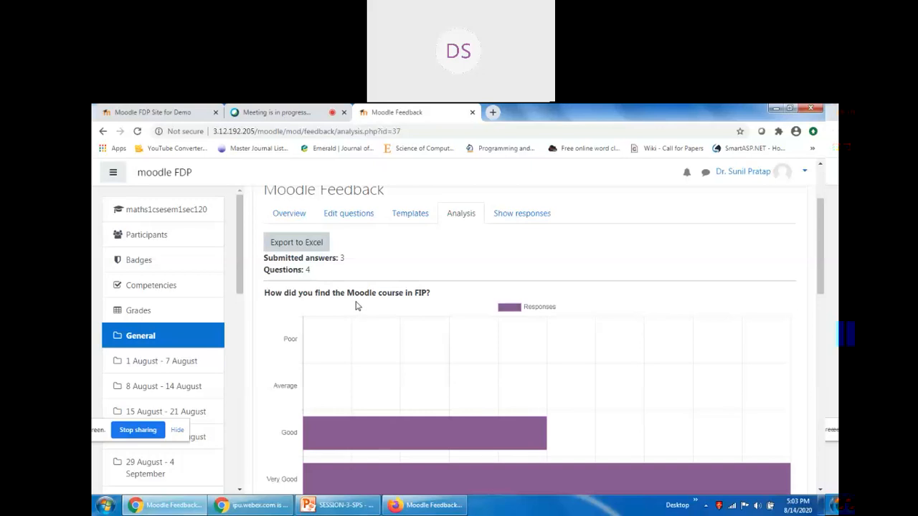
scroll(524, 289, "down", 4)
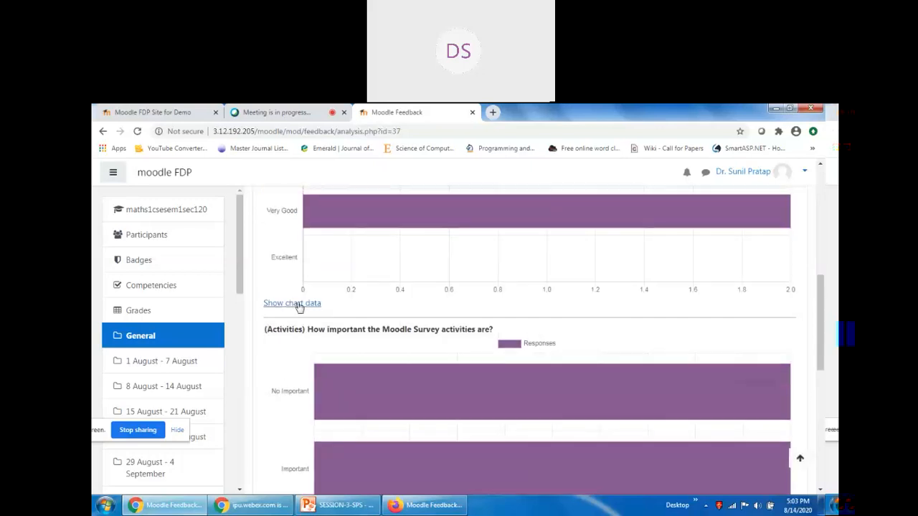
left_click(292, 303)
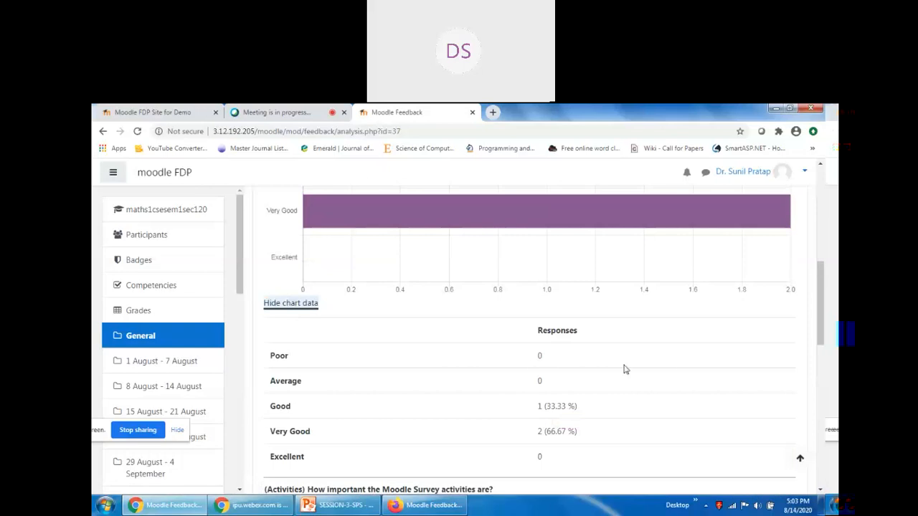
left_click(291, 304)
scroll(365, 363, "down", 2)
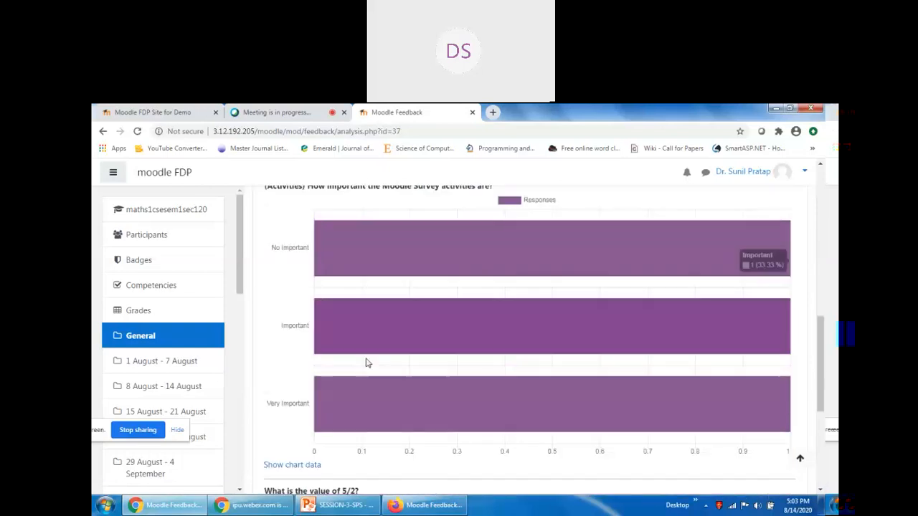
scroll(365, 362, "down", 2)
Show and hide the activities question's chart data, then go to Show responses.
left_click(299, 342)
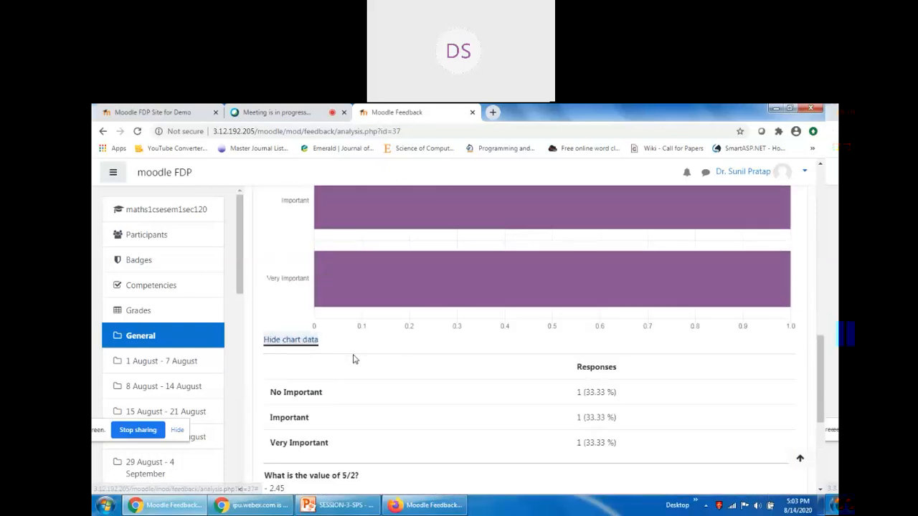
left_click(294, 339)
scroll(307, 348, "down", 2)
scroll(466, 362, "up", 4)
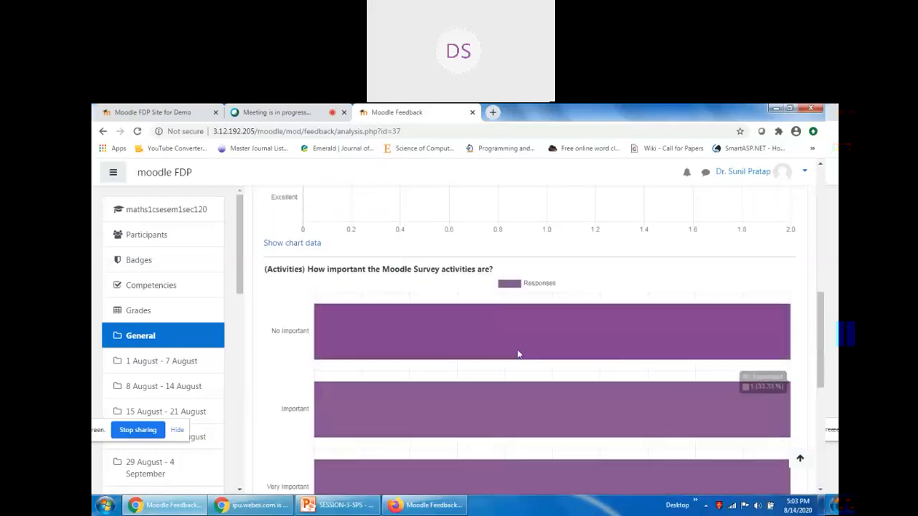
scroll(465, 363, "up", 5)
scroll(524, 301, "up", 3)
left_click(522, 321)
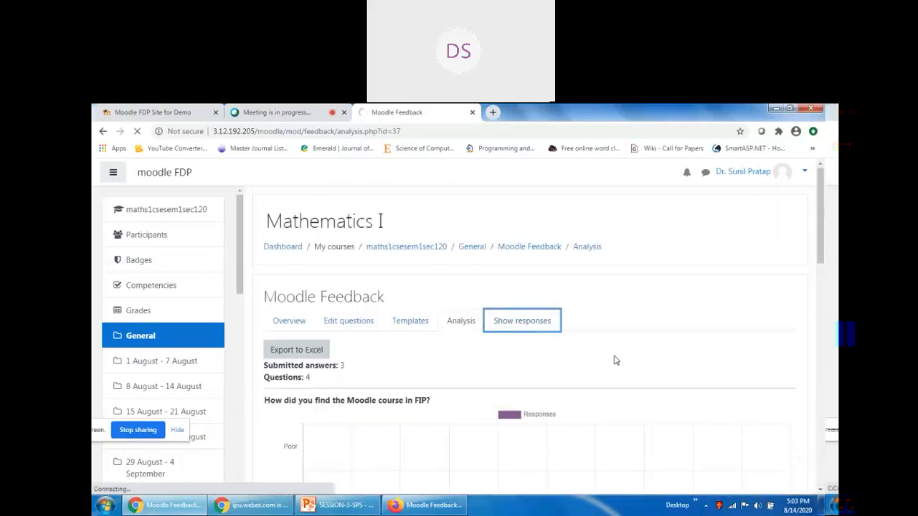
Scroll through the three anonymous responses and open the 'Download table data as' format list.
scroll(614, 360, "down", 3)
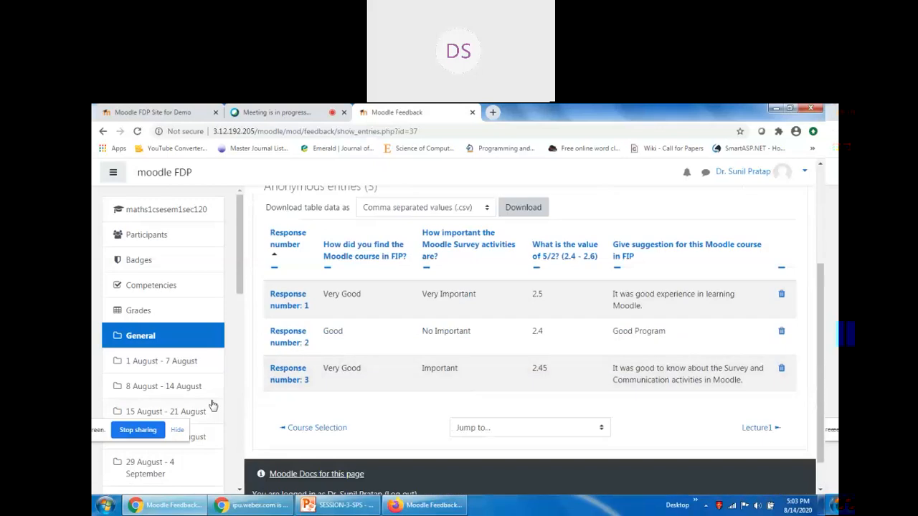
scroll(334, 394, "up", 3)
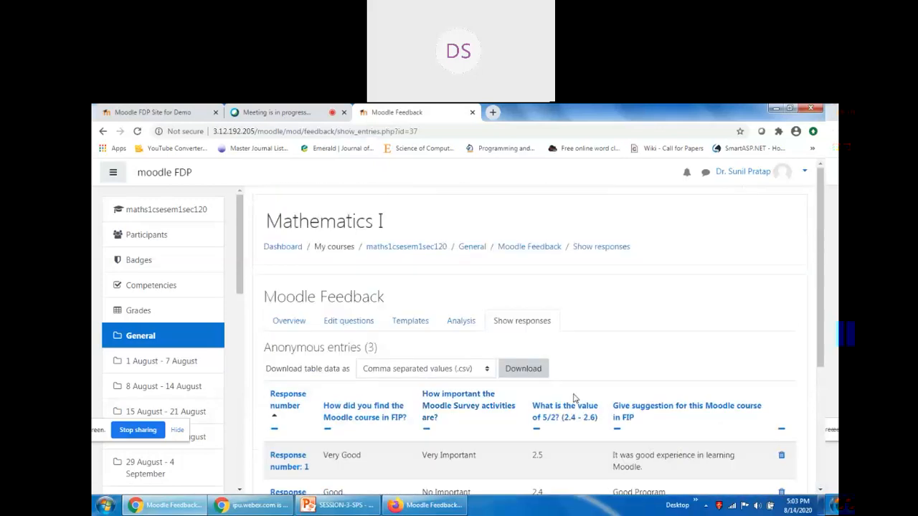
scroll(502, 401, "down", 3)
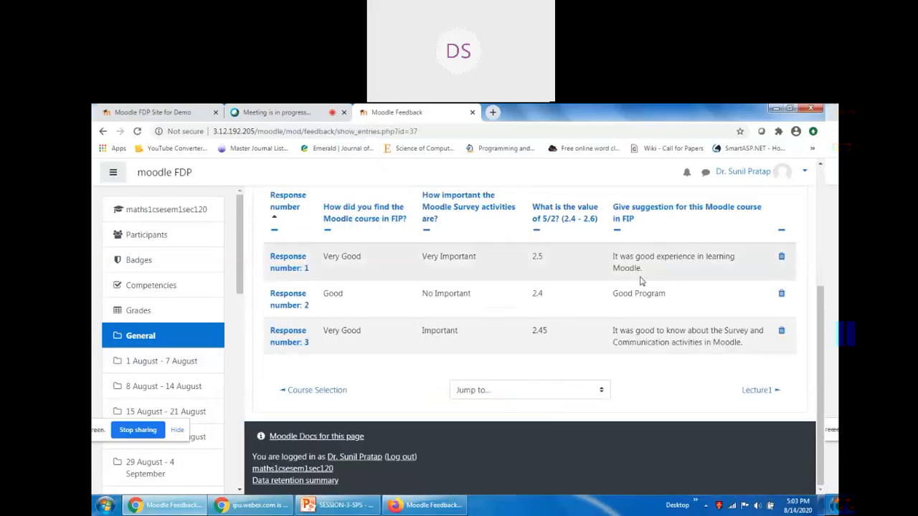
scroll(689, 353, "up", 3)
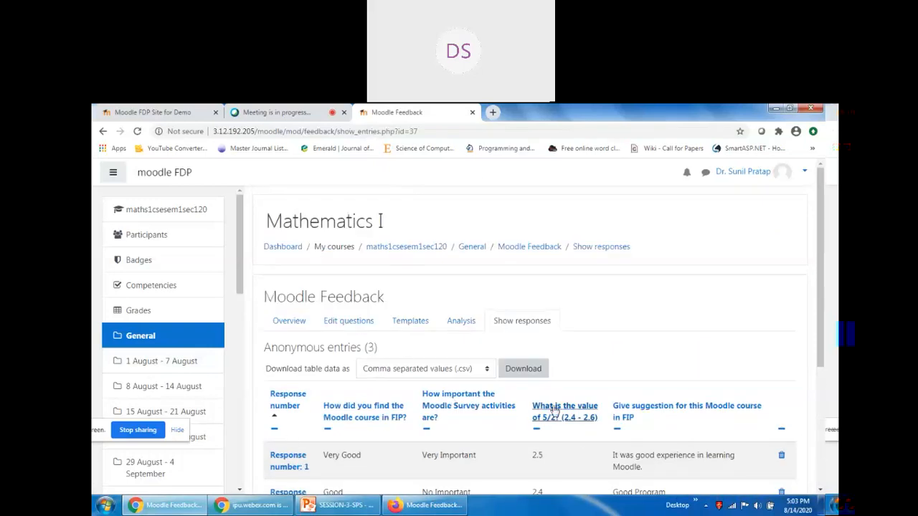
left_click(489, 368)
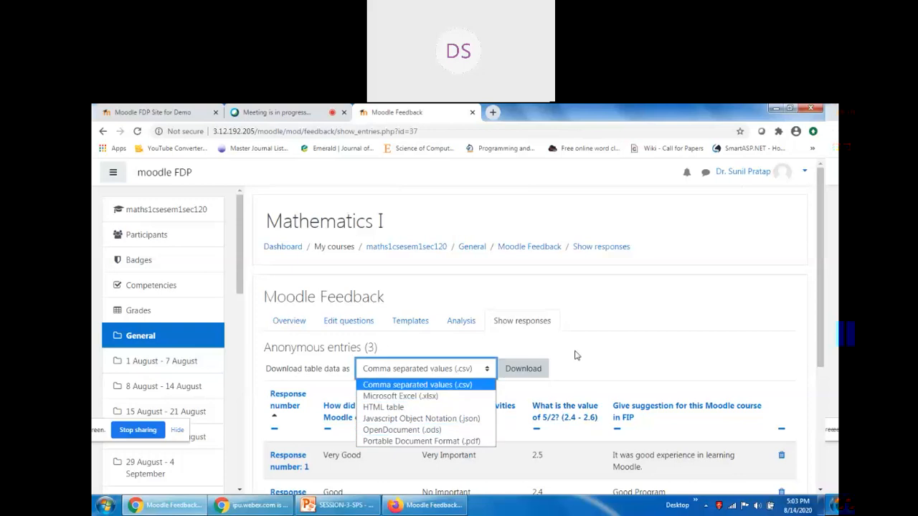
Download the responses table as PDF, saving Moodle_Feedback.pdf on the Desktop.
left_click(465, 443)
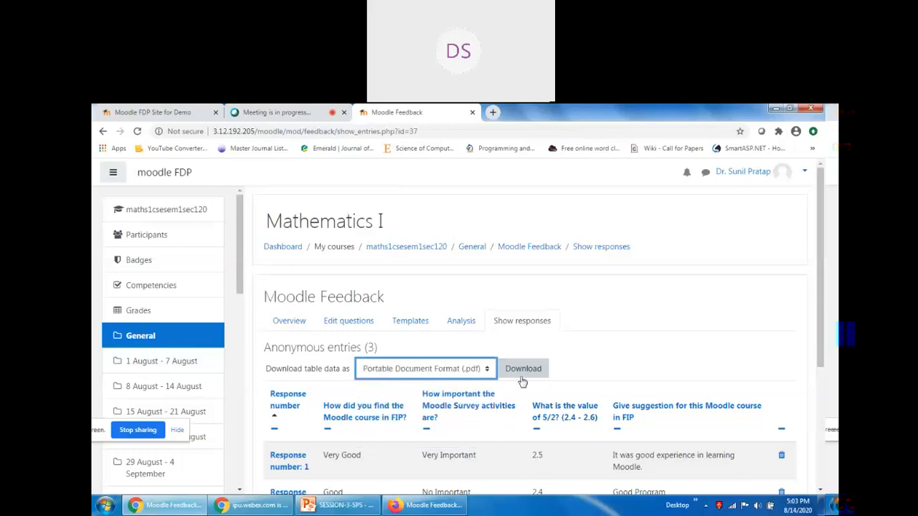
left_click(522, 377)
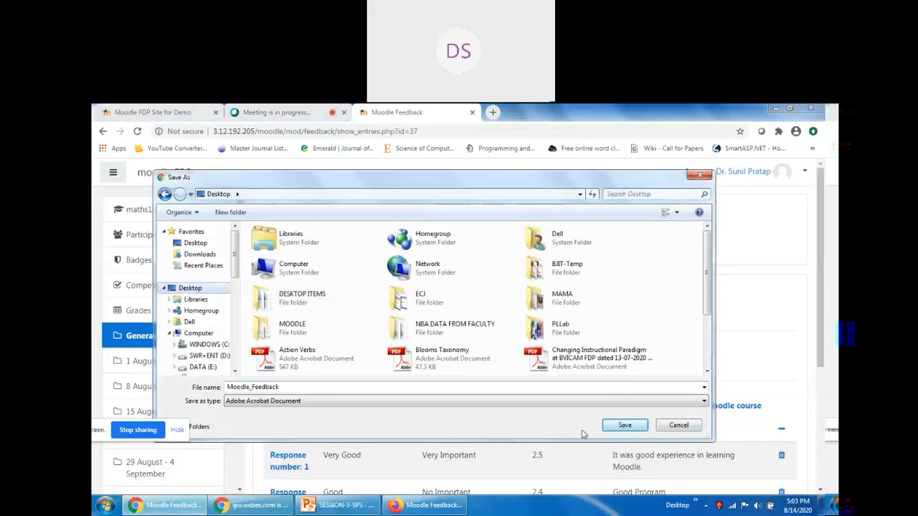
left_click(625, 425)
Open Moodle_Feedback.pdf in the browser, then go back to Moodle Feedback and Webex.
left_click(176, 474)
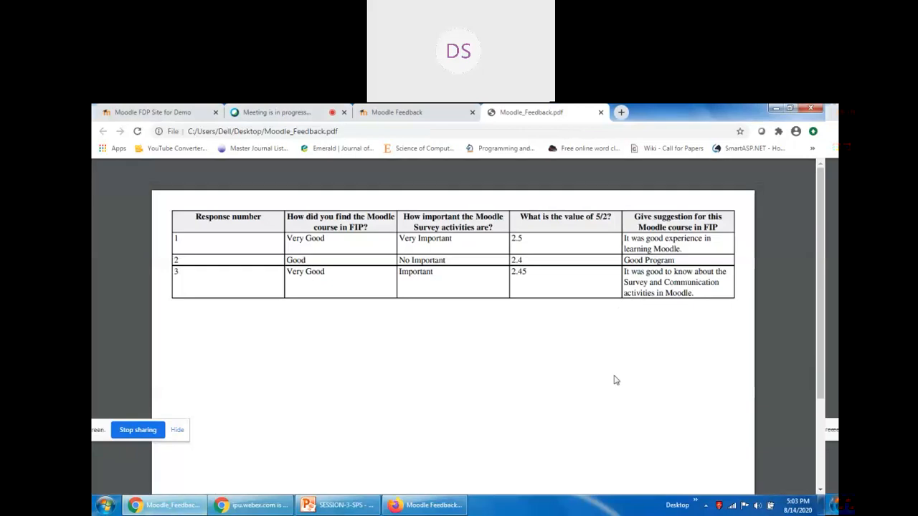
left_click(402, 112)
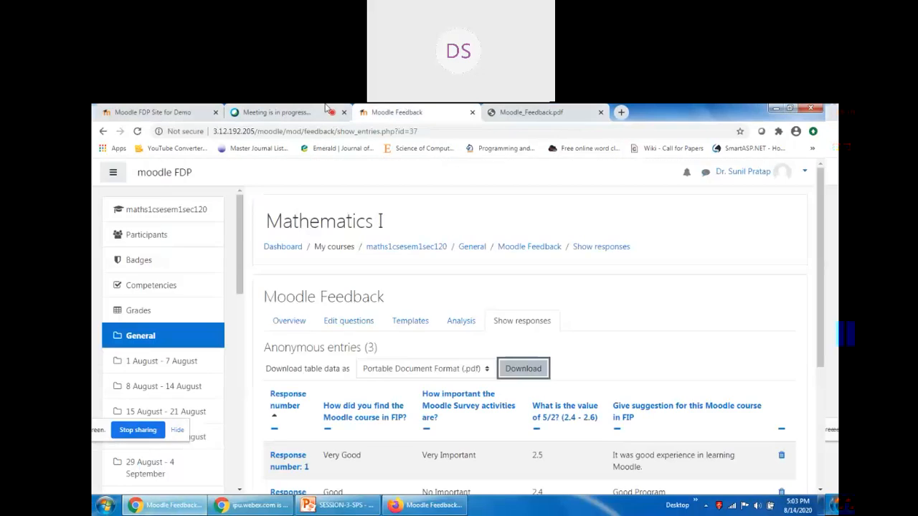
left_click(276, 112)
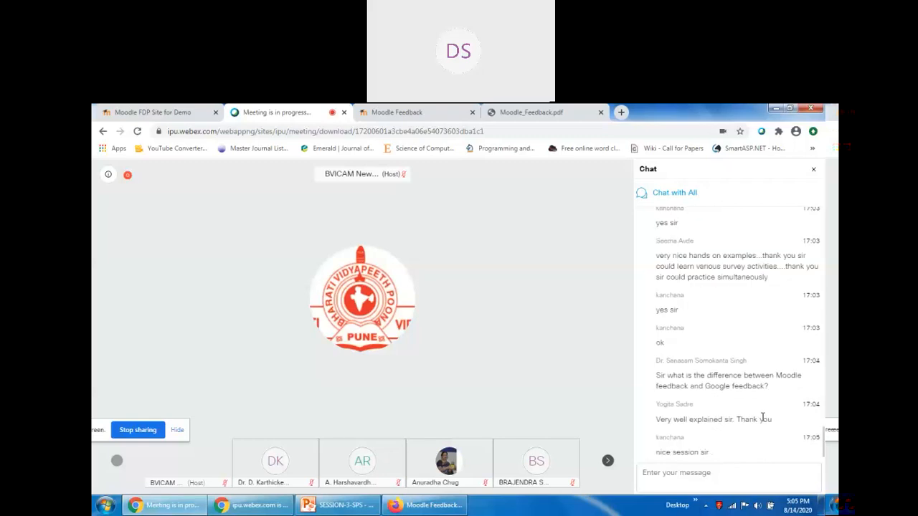
Scroll the Webex chat, then return to the Moodle Feedback tab and scroll its responses table.
mouse_move(445, 268)
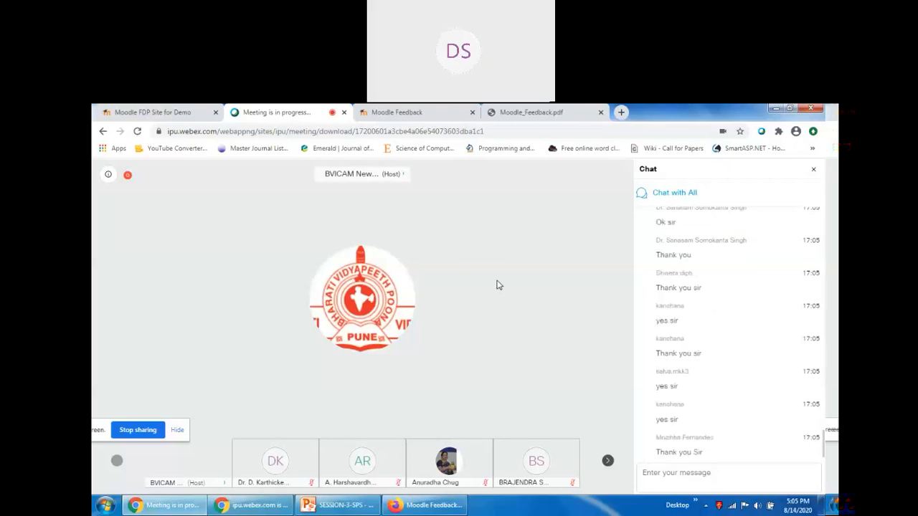
scroll(692, 381, "up", 10)
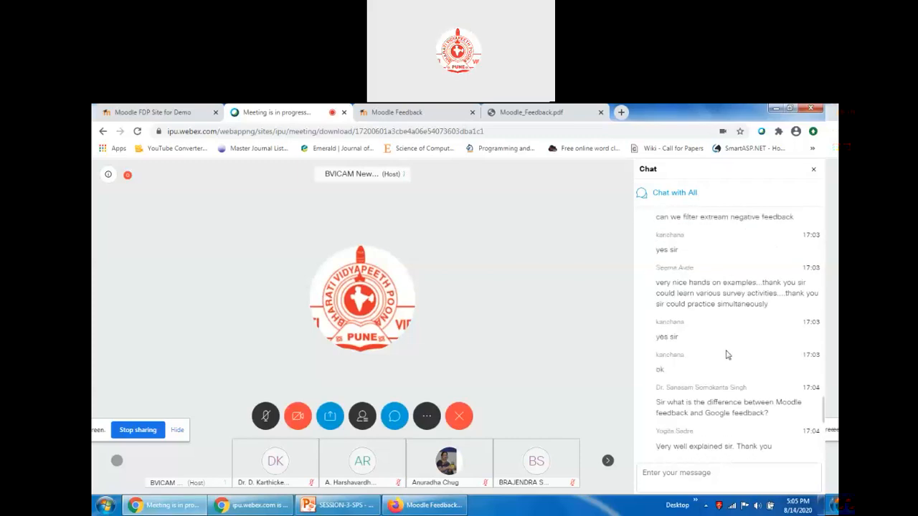
scroll(726, 355, "up", 3)
scroll(727, 354, "up", 8)
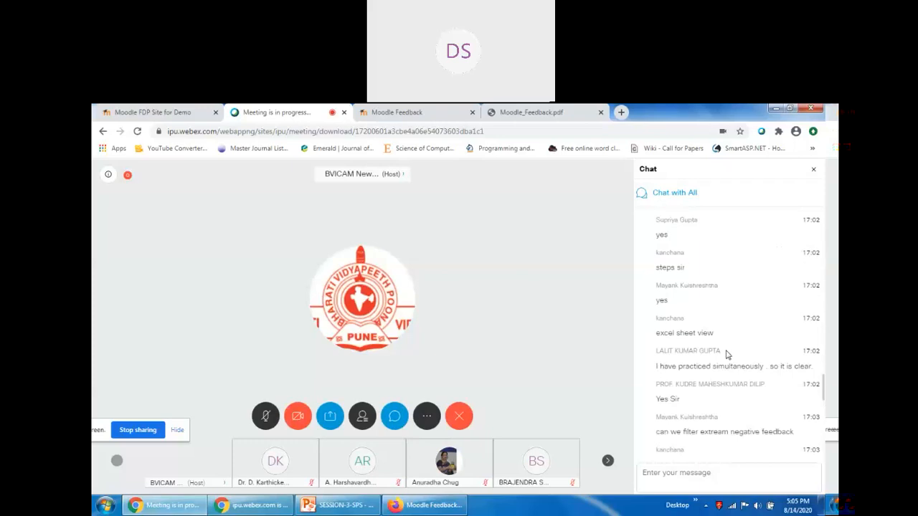
scroll(725, 352, "down", 10)
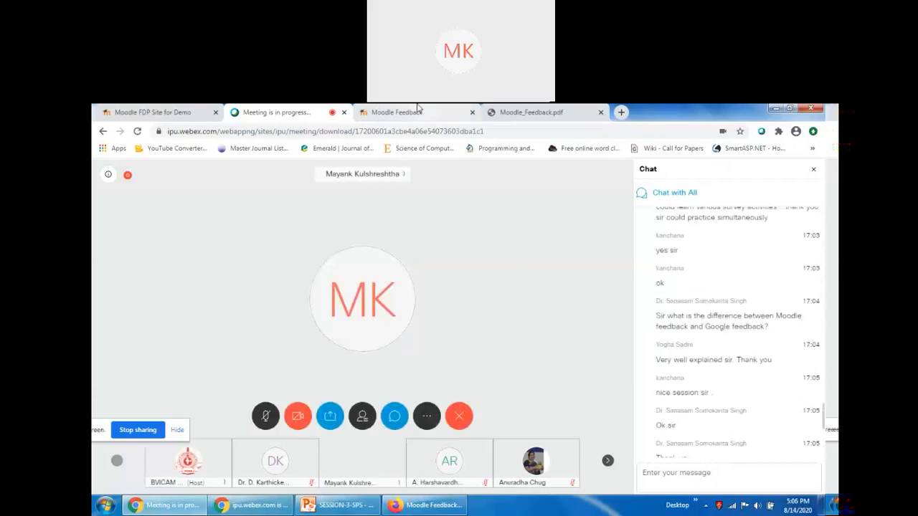
left_click(398, 113)
scroll(631, 389, "down", 2)
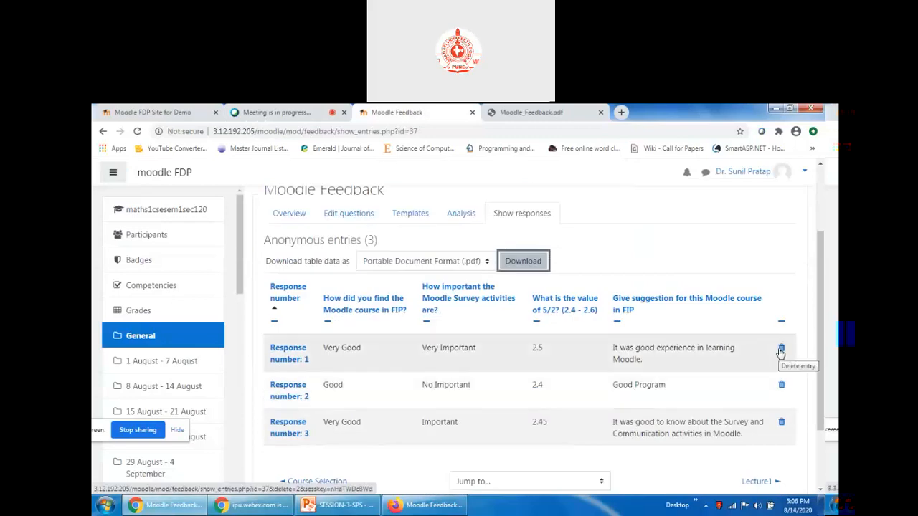
scroll(780, 352, "down", 2)
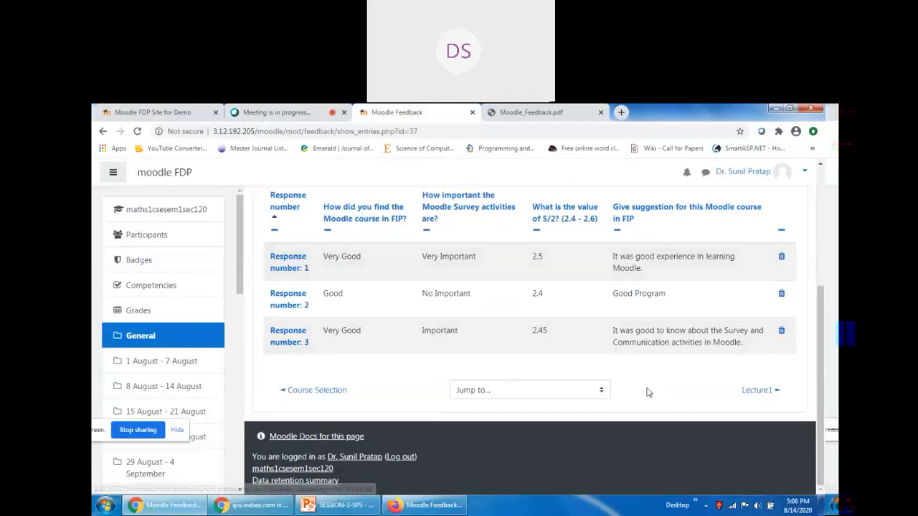
scroll(631, 359, "up", 2)
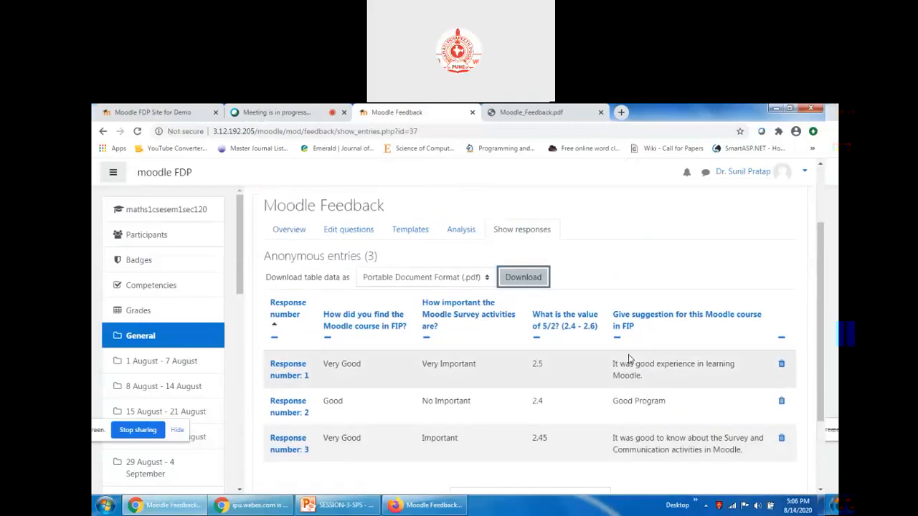
Open Analysis and scroll through the bar charts and text answers, including the 2.45 average.
left_click(466, 231)
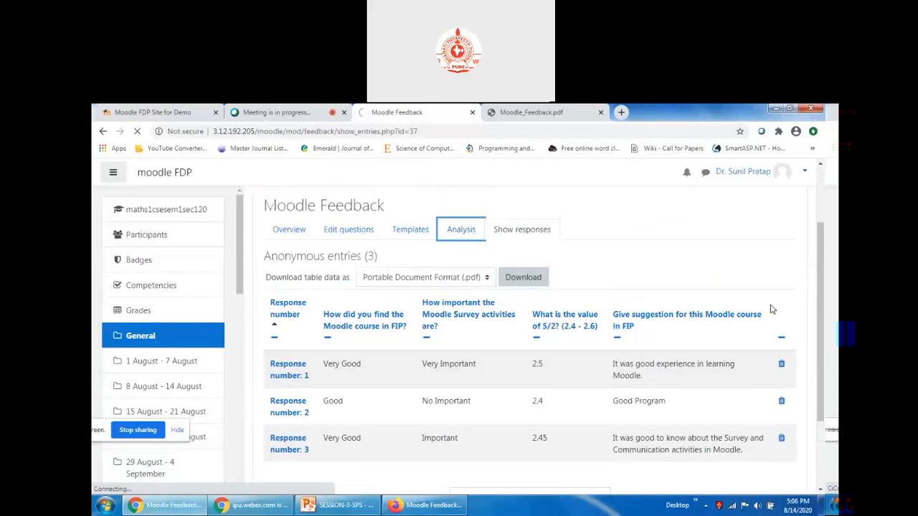
scroll(771, 313, "down", 3)
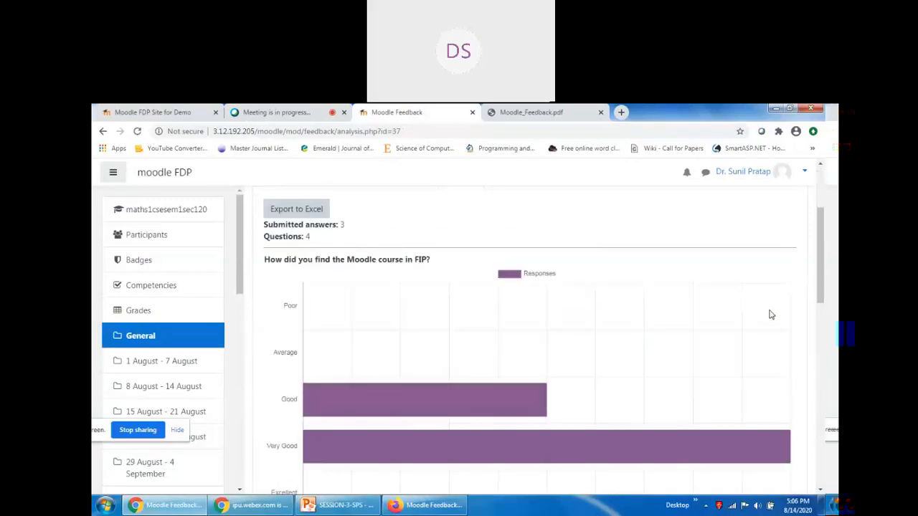
scroll(423, 312, "down", 10)
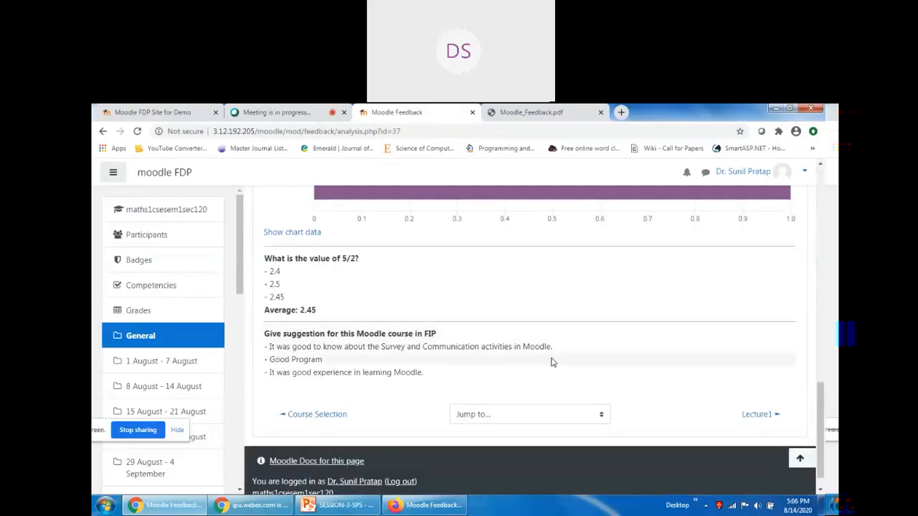
scroll(482, 369, "up", 10)
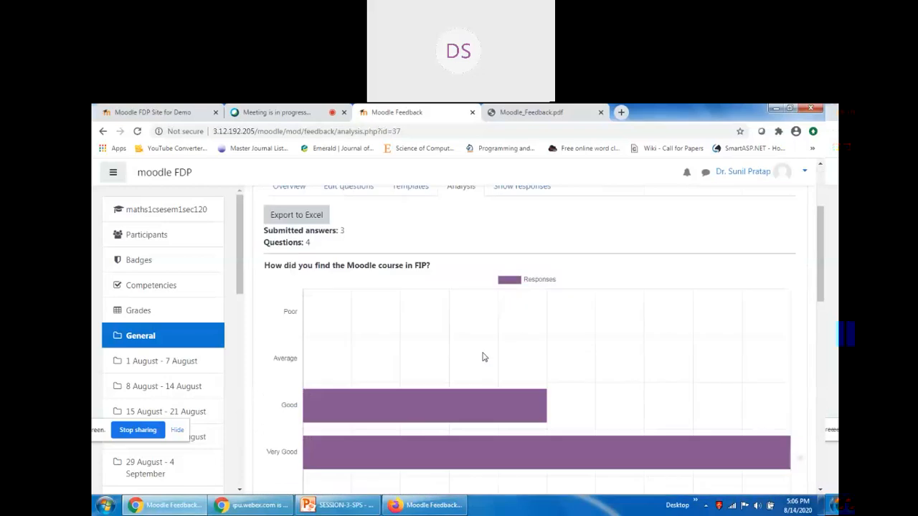
scroll(483, 357, "up", 1)
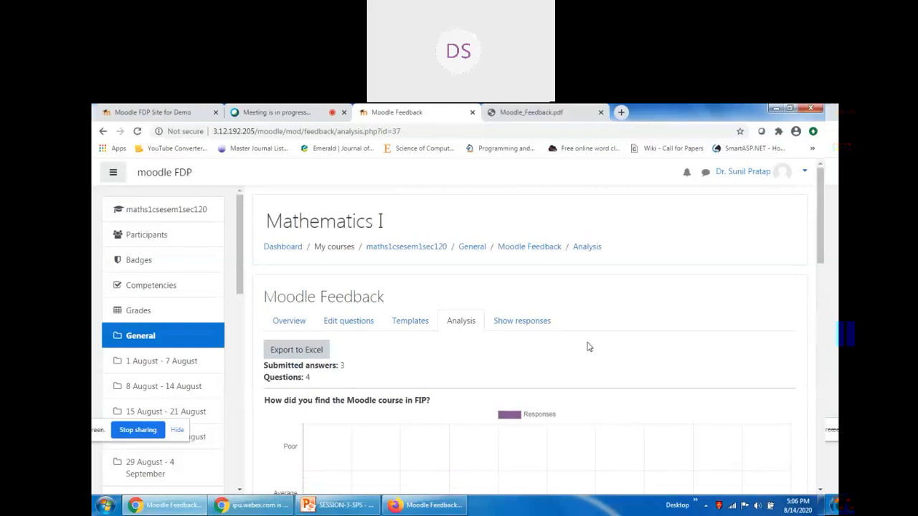
Browse the Templates, Edit questions and Analysis pages, ending on the table of three anonymous responses.
left_click(410, 323)
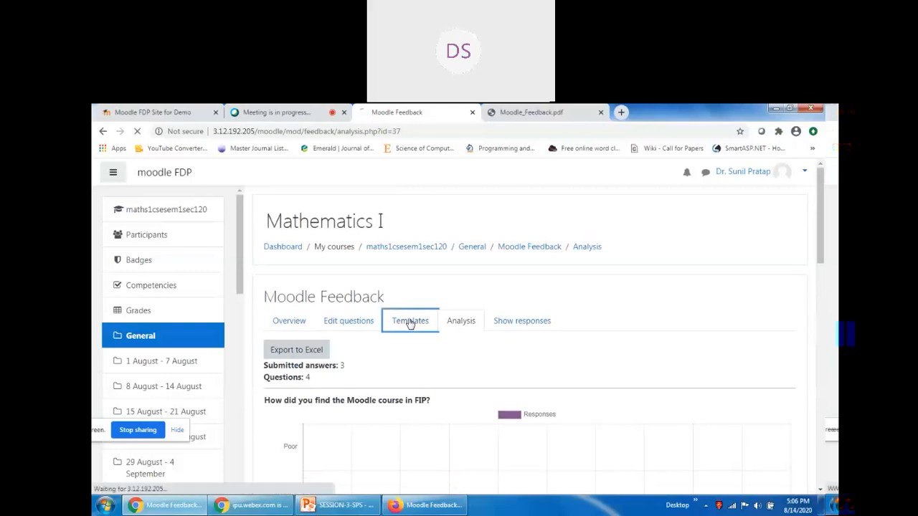
left_click(346, 324)
left_click(277, 324)
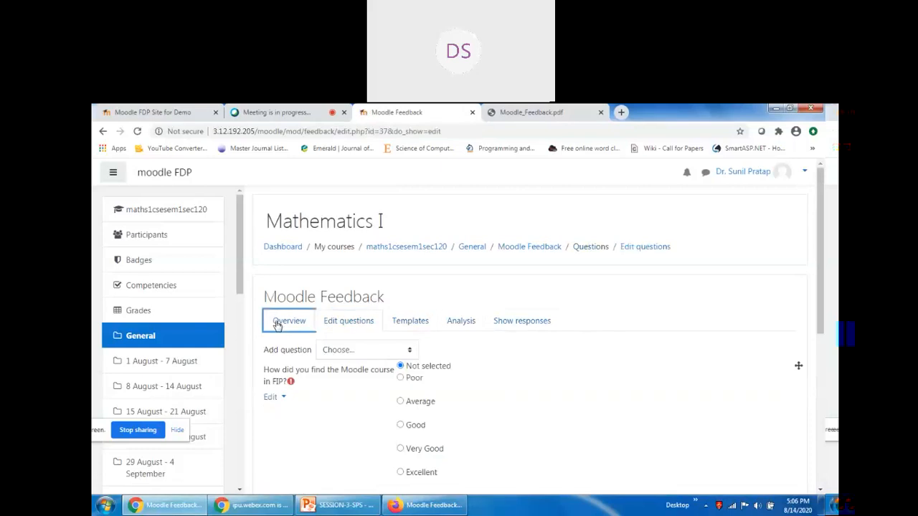
left_click(348, 323)
left_click(410, 323)
left_click(461, 323)
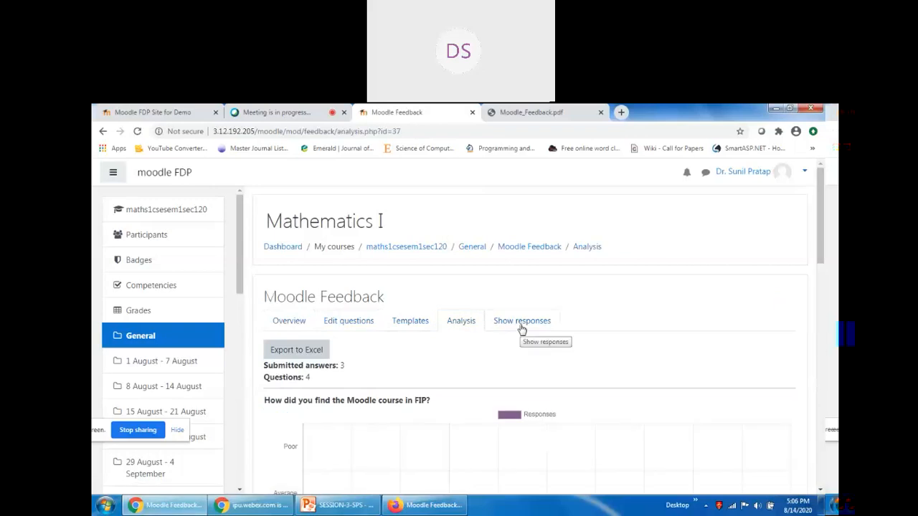
left_click(522, 329)
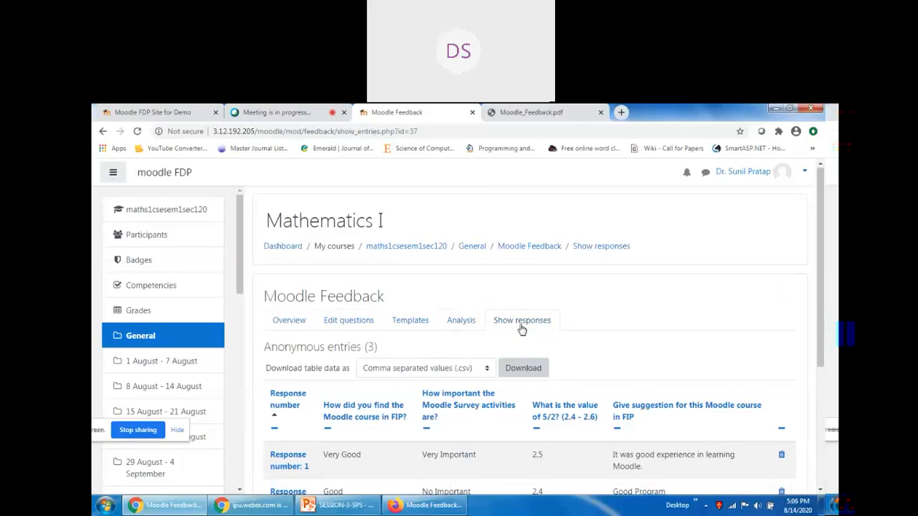
scroll(521, 328, "down", 3)
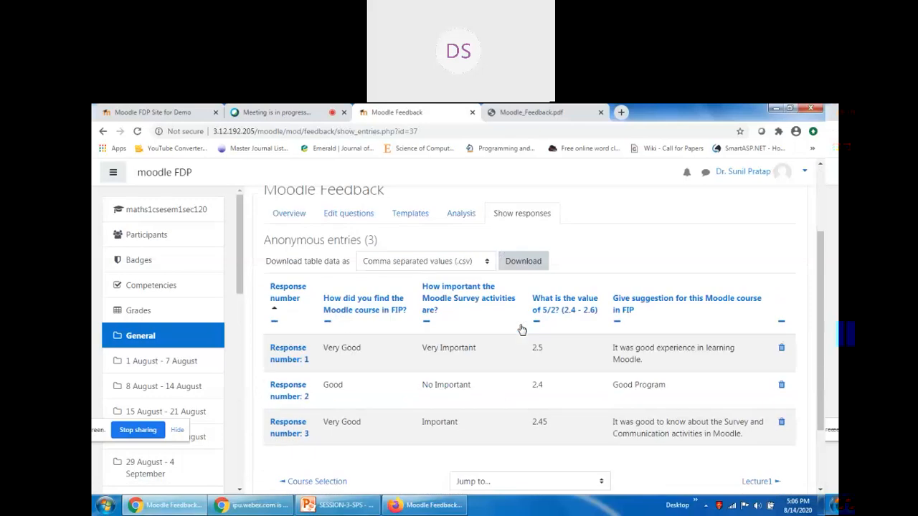
Close the Moodle_Feedback.pdf tab and return to the Webex meeting with its chat.
left_click(535, 111)
left_click(601, 113)
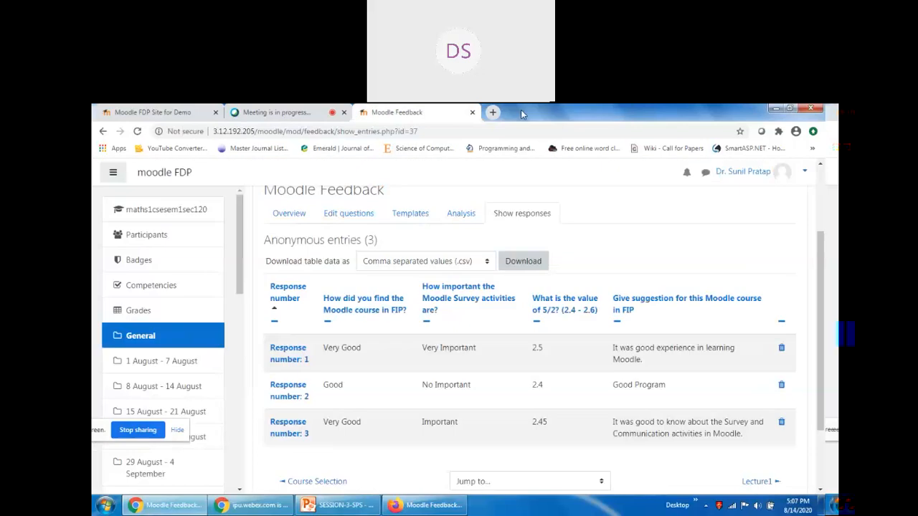
left_click(280, 111)
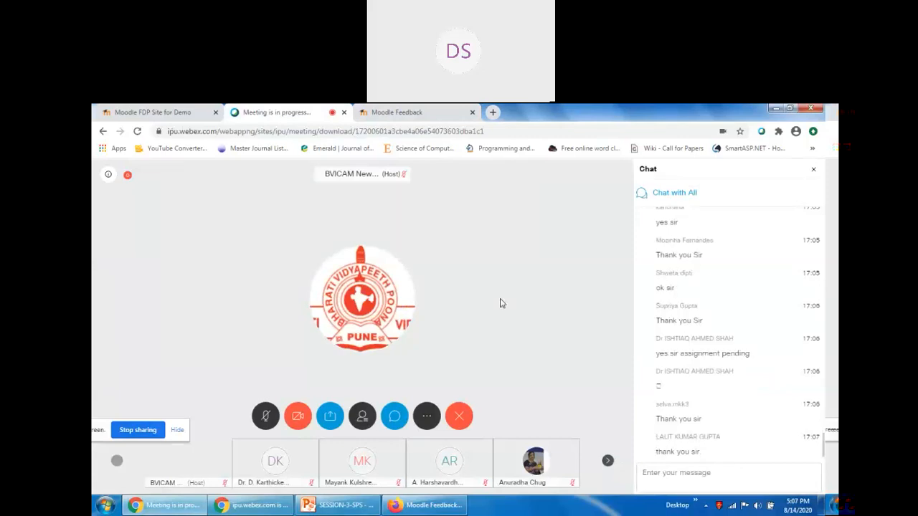
scroll(737, 374, "up", 5)
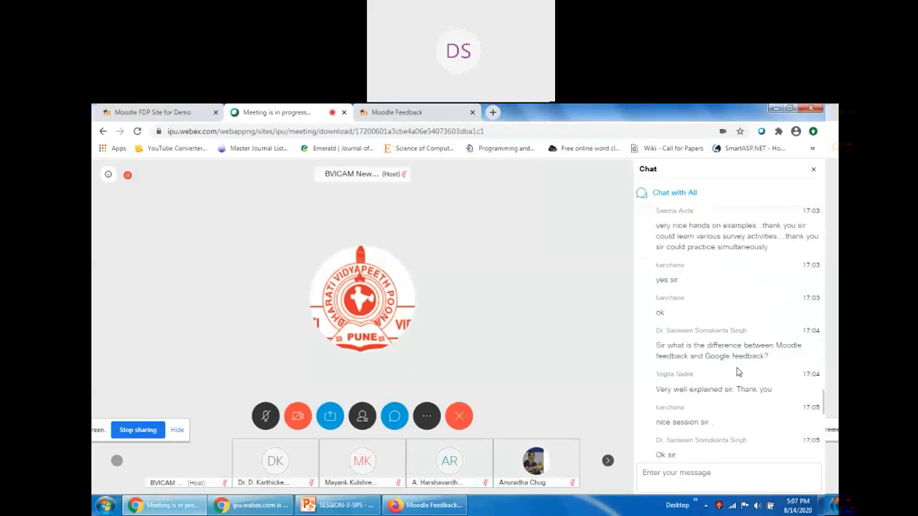
scroll(737, 372, "up", 3)
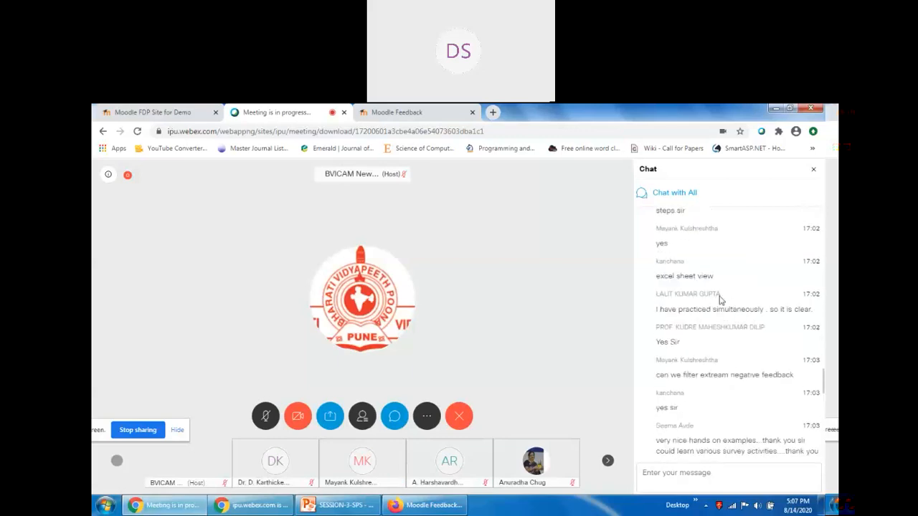
scroll(728, 375, "up", 6)
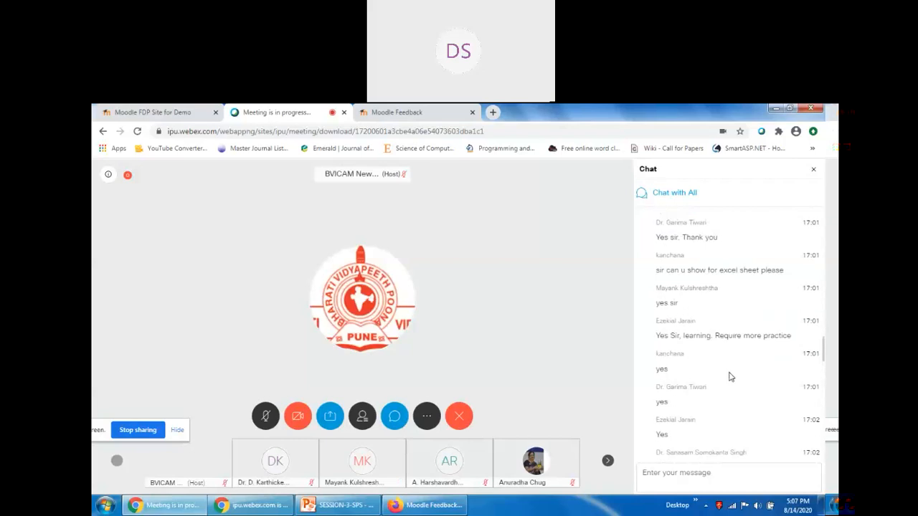
scroll(750, 332, "up", 3)
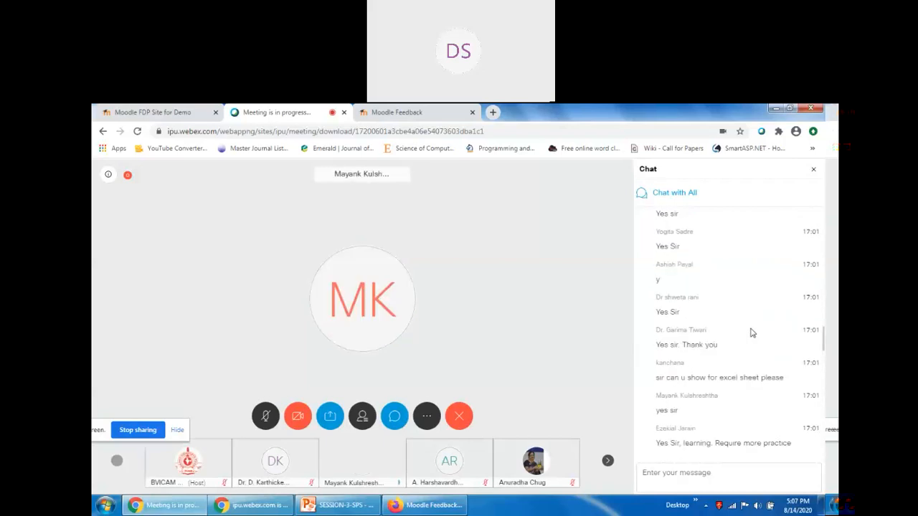
scroll(750, 332, "up", 5)
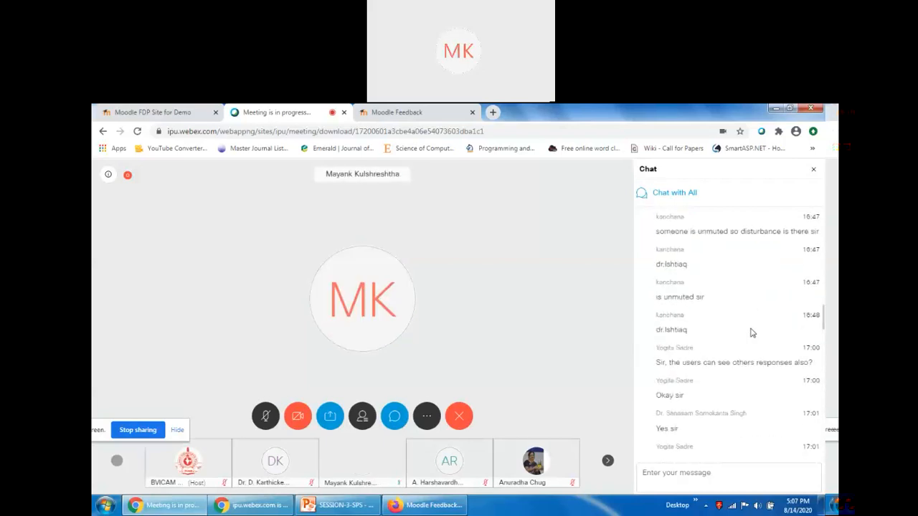
scroll(751, 332, "up", 5)
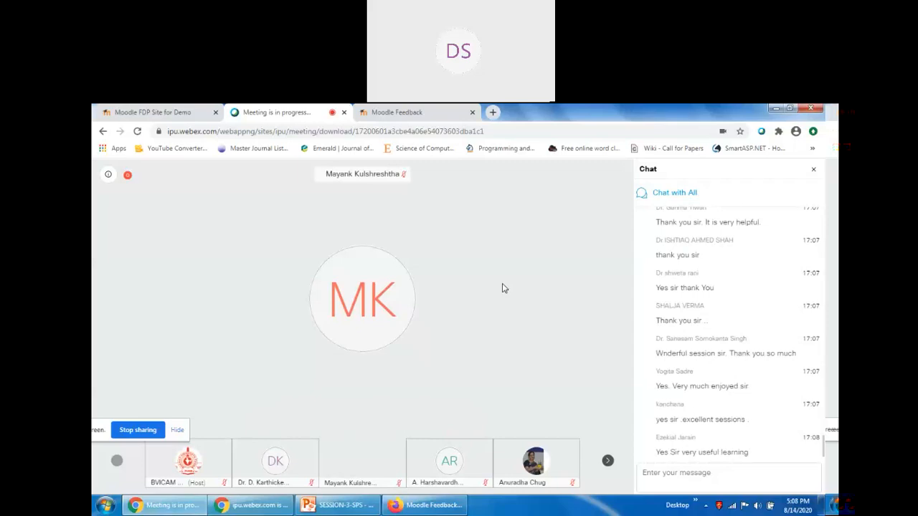
mouse_move(455, 286)
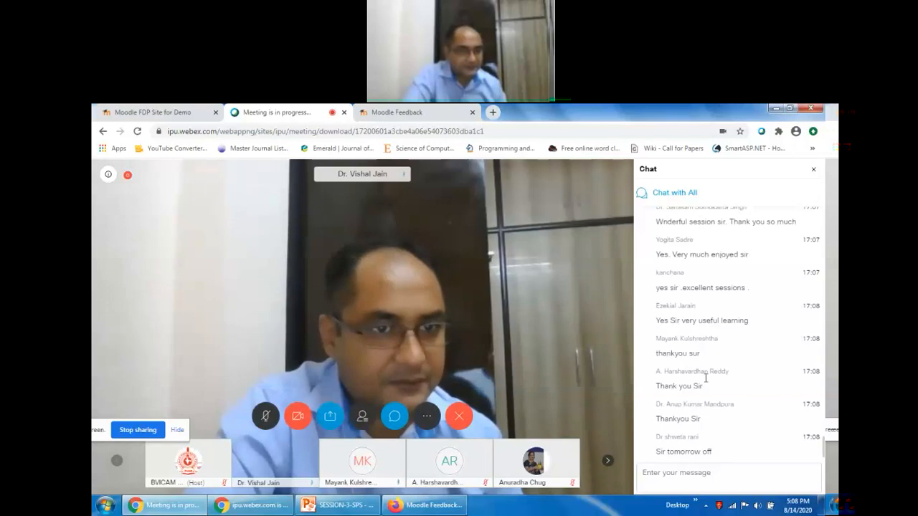
scroll(706, 383, "up", 15)
scroll(706, 382, "up", 20)
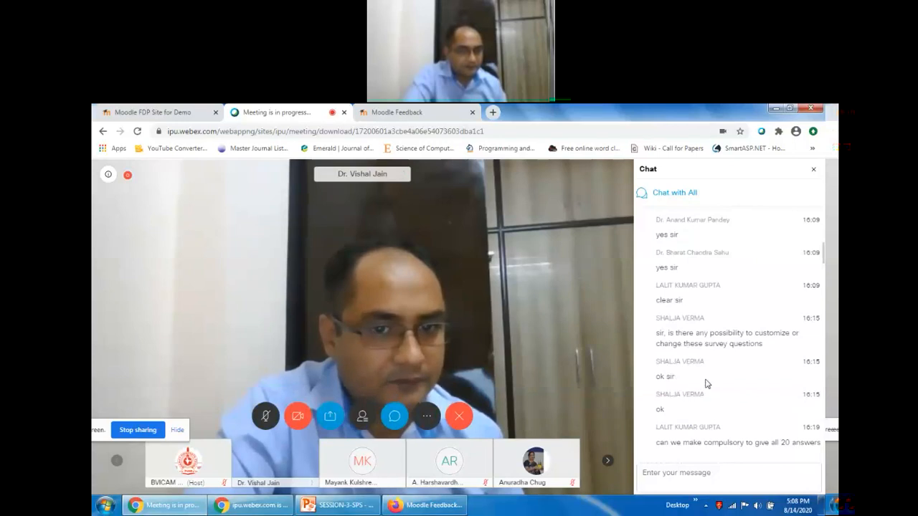
scroll(707, 383, "down", 20)
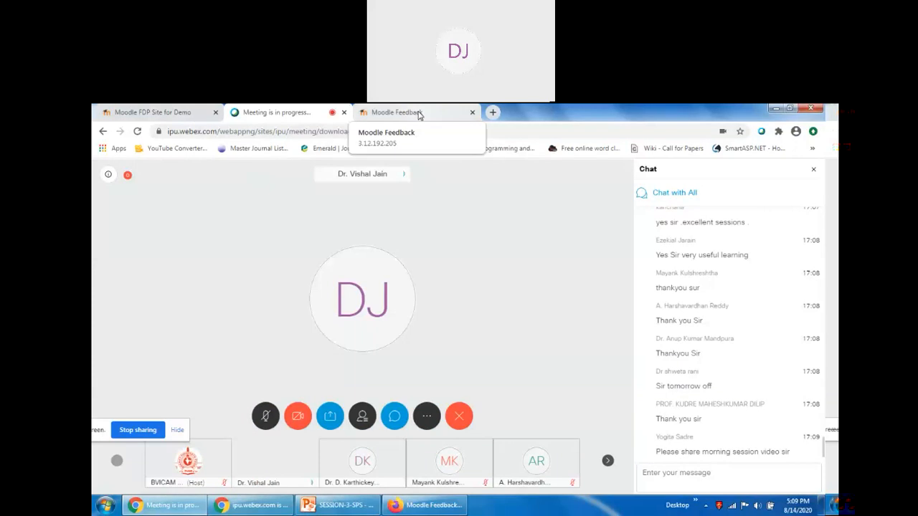
left_click(419, 114)
Load Gmail in a new browser tab.
left_click(493, 113)
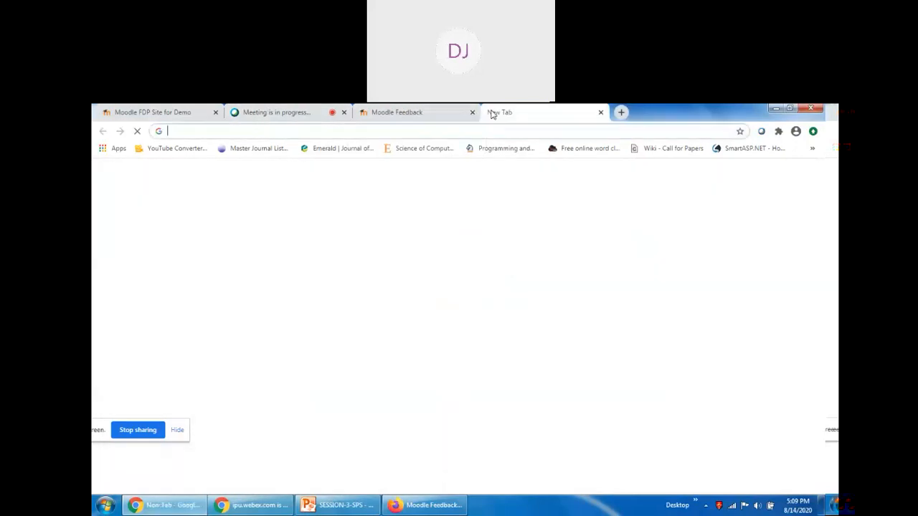
type("google.com/gmail/")
key("Return")
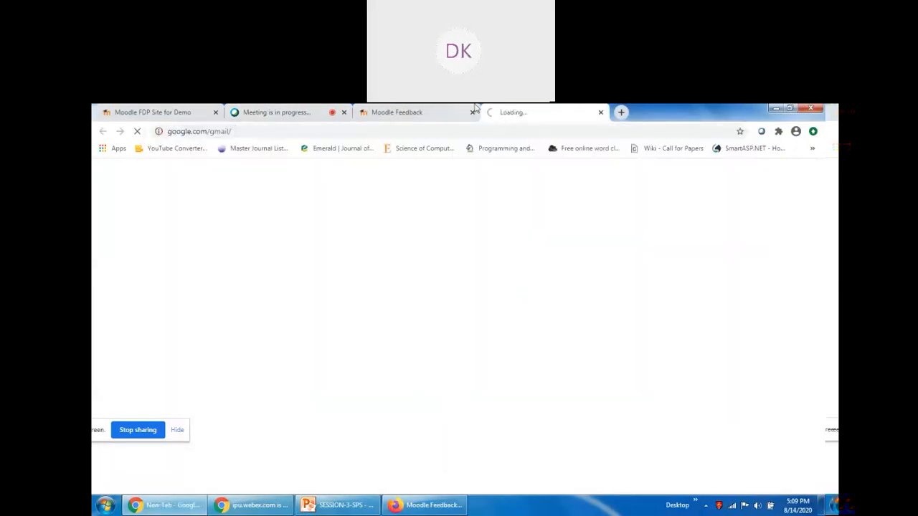
left_click(398, 113)
left_click(310, 109)
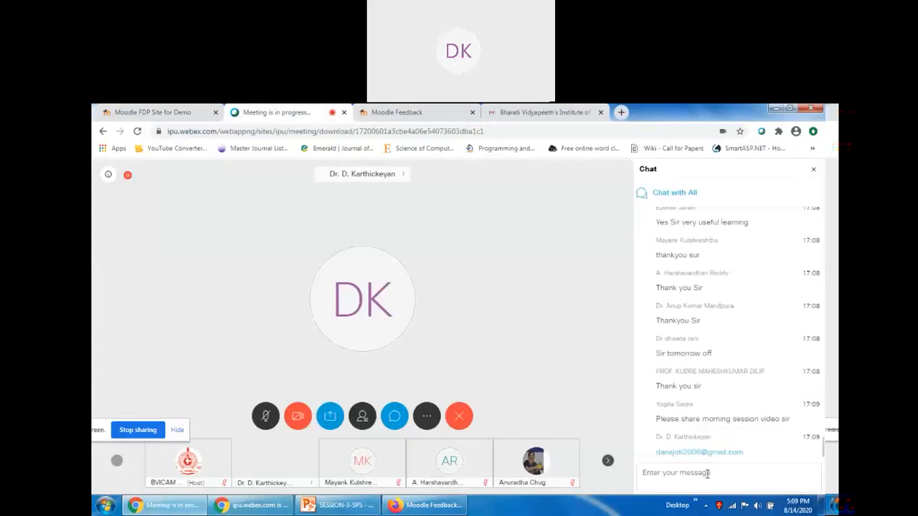
left_click_drag(745, 453, 659, 458)
key("ctrl+c")
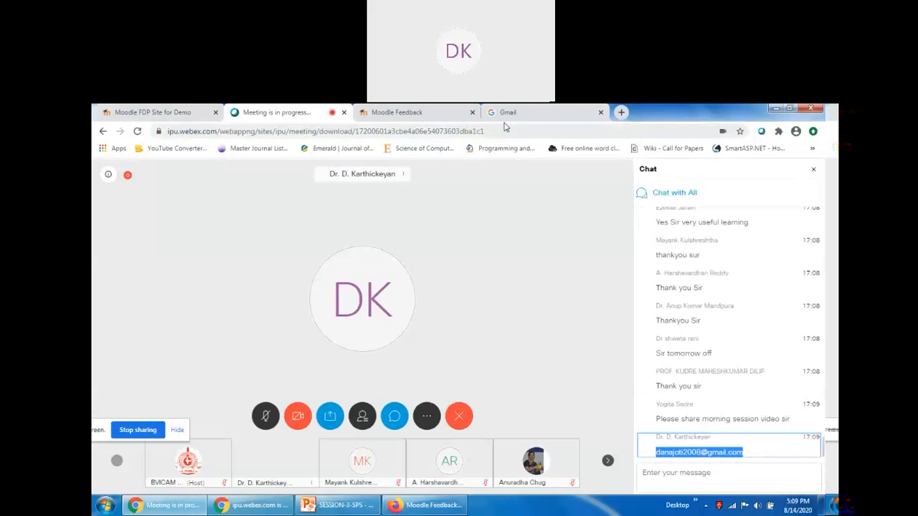
left_click(534, 113)
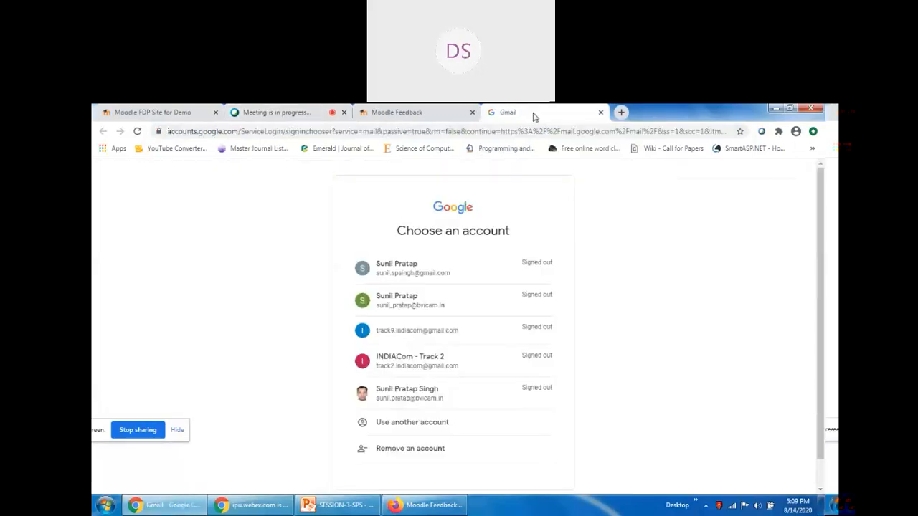
Sign in to Gmail with the chosen account's password, then return to the meeting chat.
left_click(420, 397)
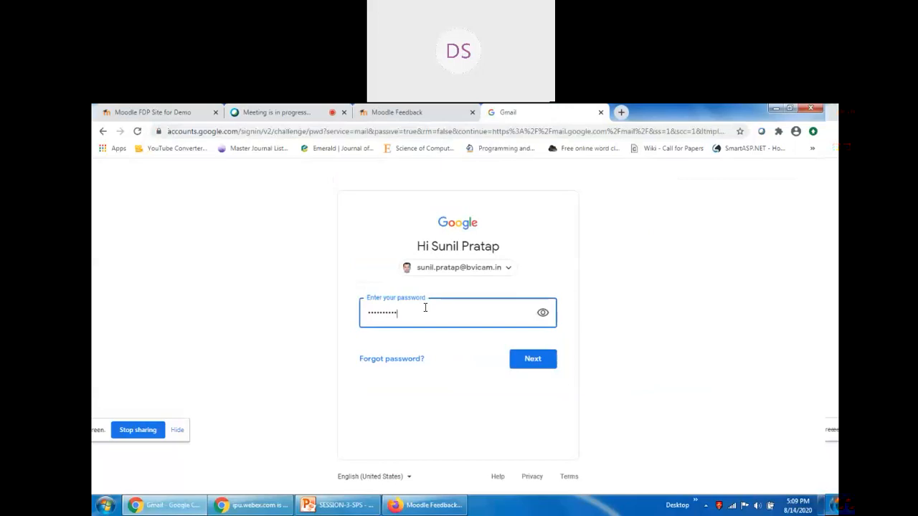
key("Return")
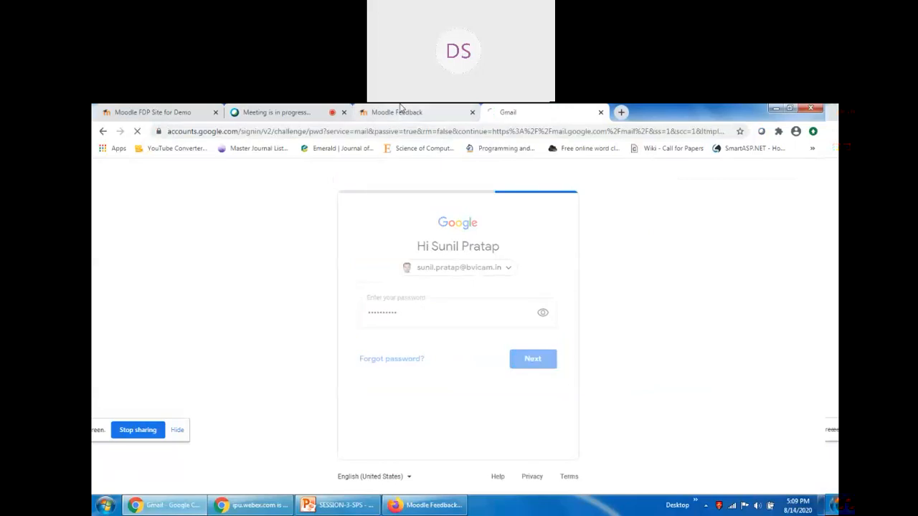
left_click(399, 111)
left_click(547, 111)
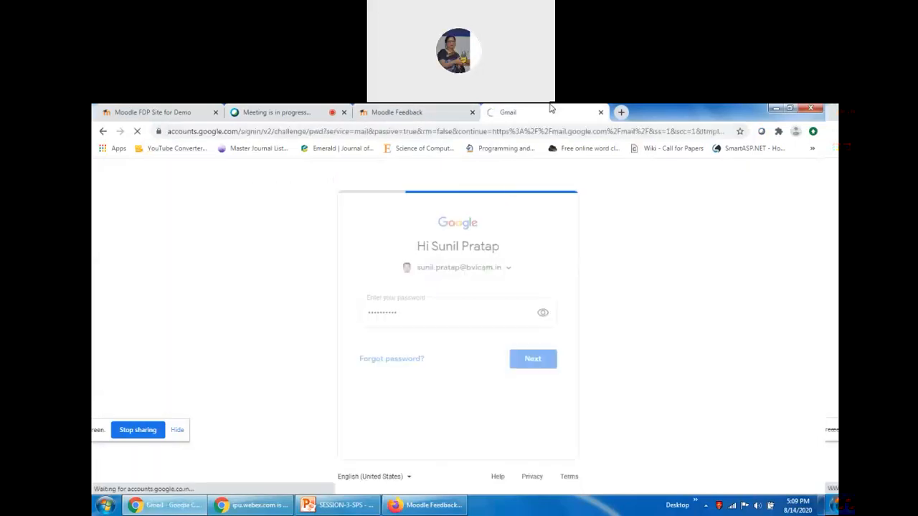
left_click(274, 111)
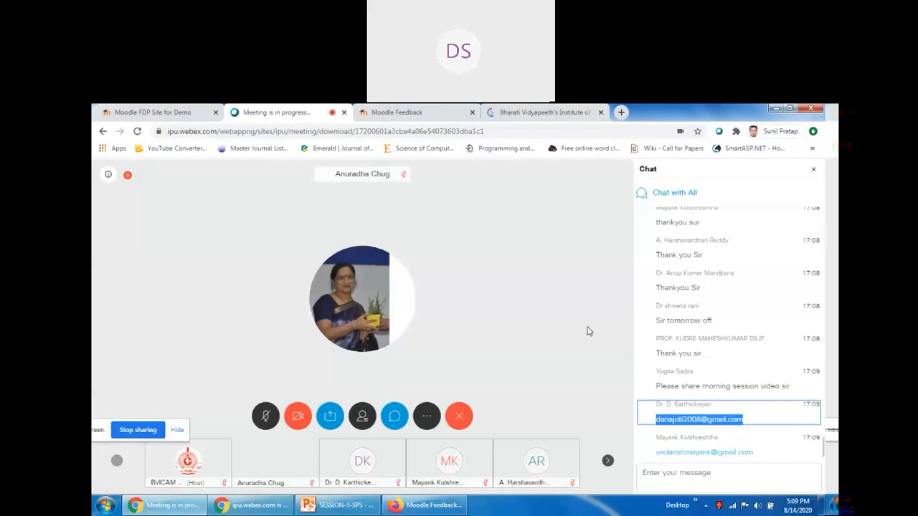
Paste the first participant's e-mail address as a recipient of a new Gmail message.
left_click(538, 112)
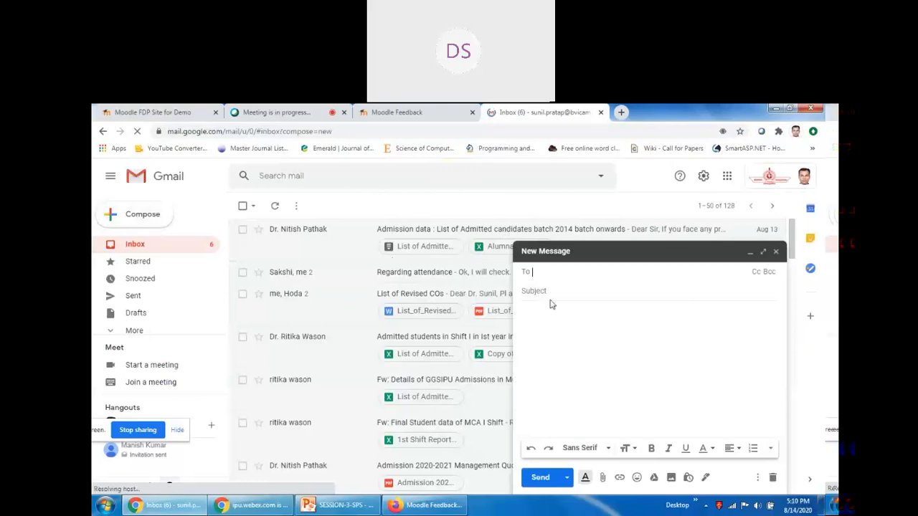
key("ctrl+v")
left_click(414, 113)
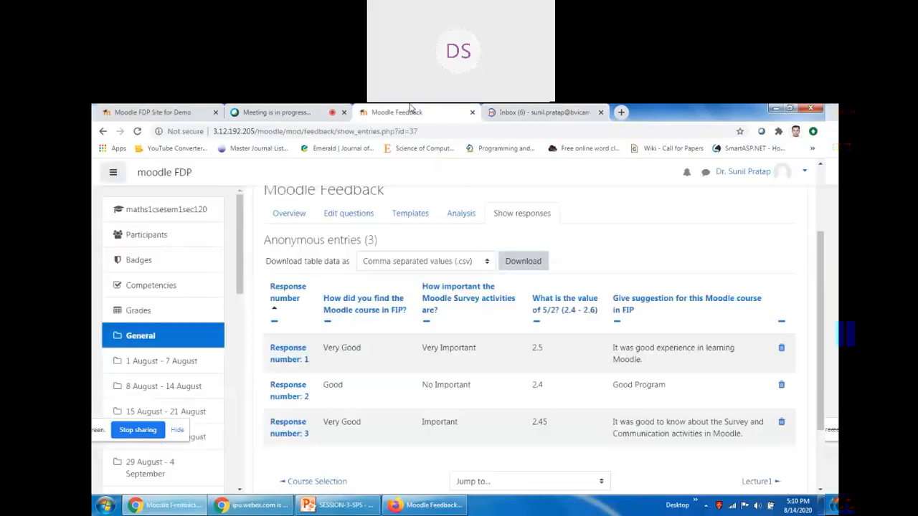
left_click(279, 112)
Copy the second participant's e-mail from the chat and add it as another recipient.
left_click_drag(760, 461, 657, 461)
key("ctrl+c")
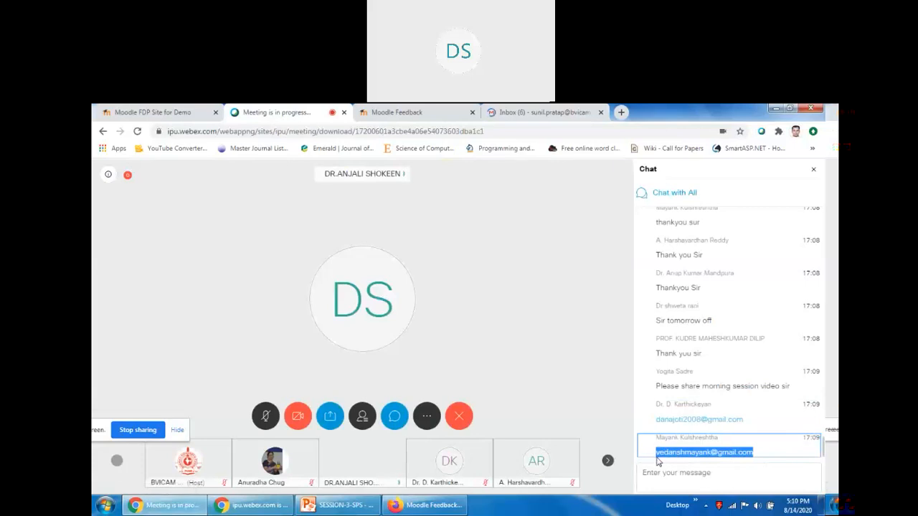
left_click(523, 112)
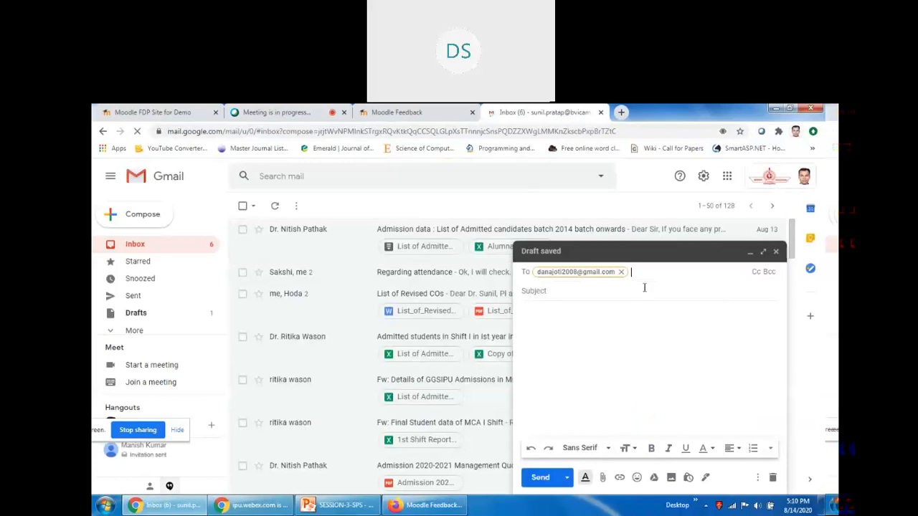
key("ctrl+v")
left_click(581, 337)
left_click(402, 113)
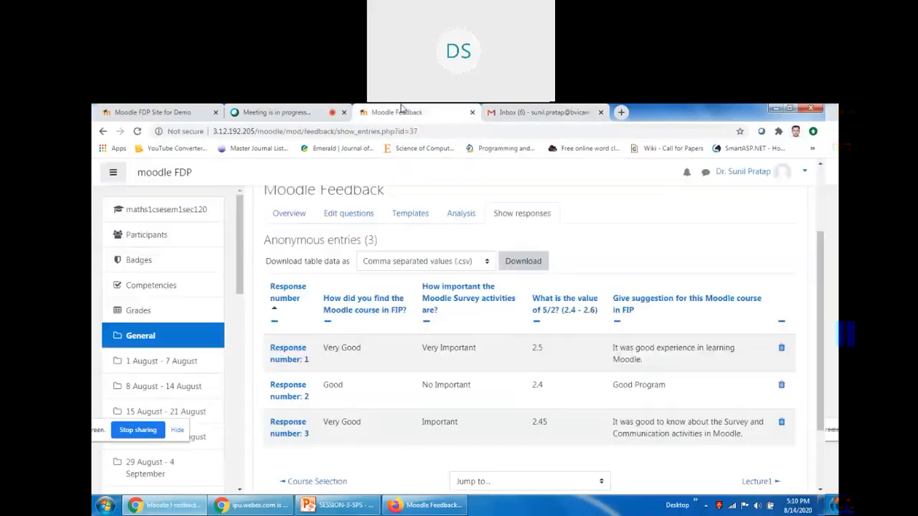
left_click(277, 113)
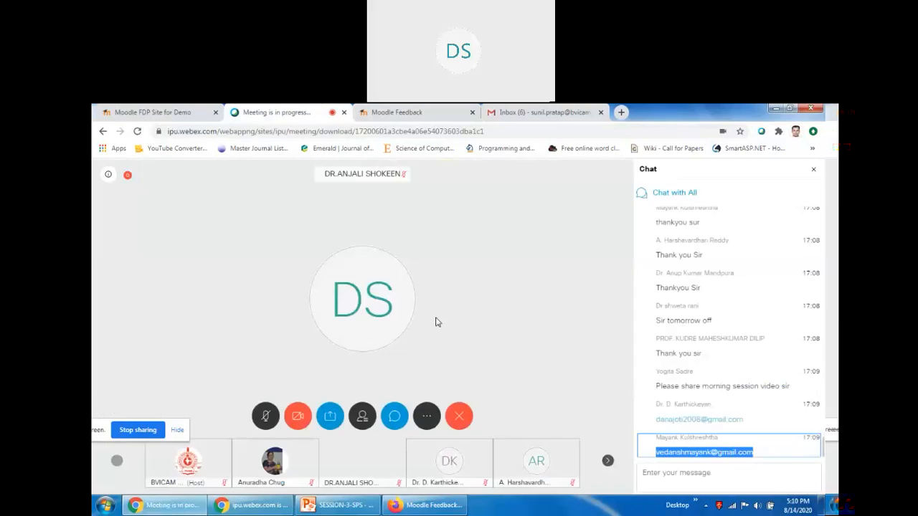